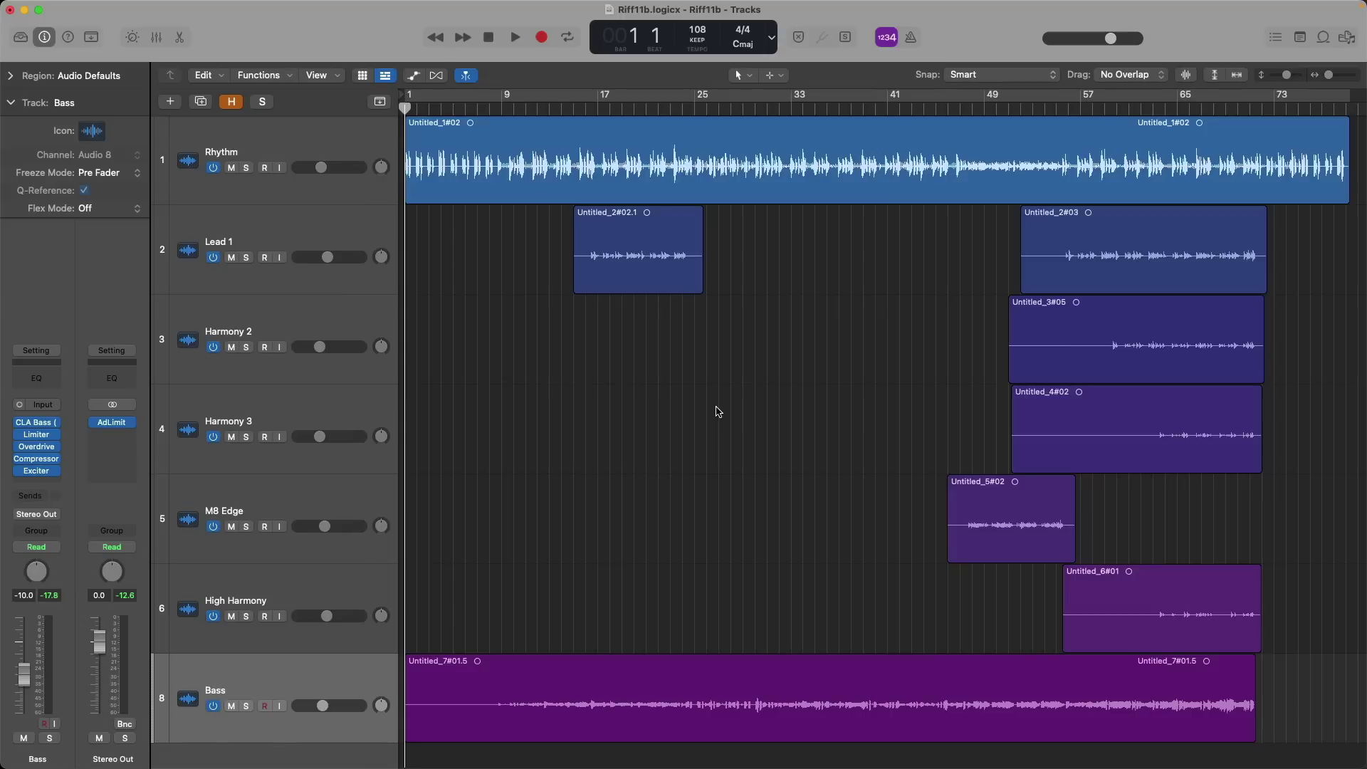
Listen to the opening bars of the song and the Rhythm passage from about bar 11
key(space)
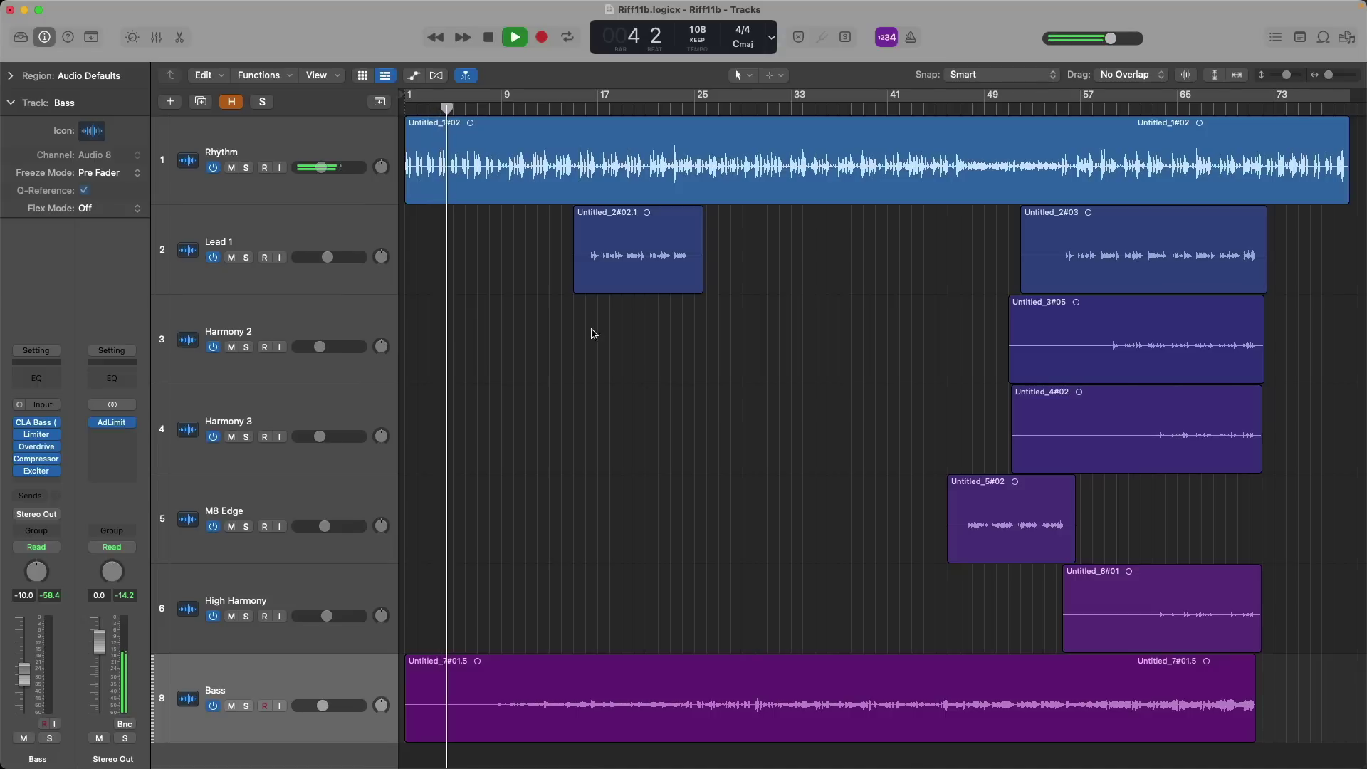
key(space)
drag(463, 146, 738, 336)
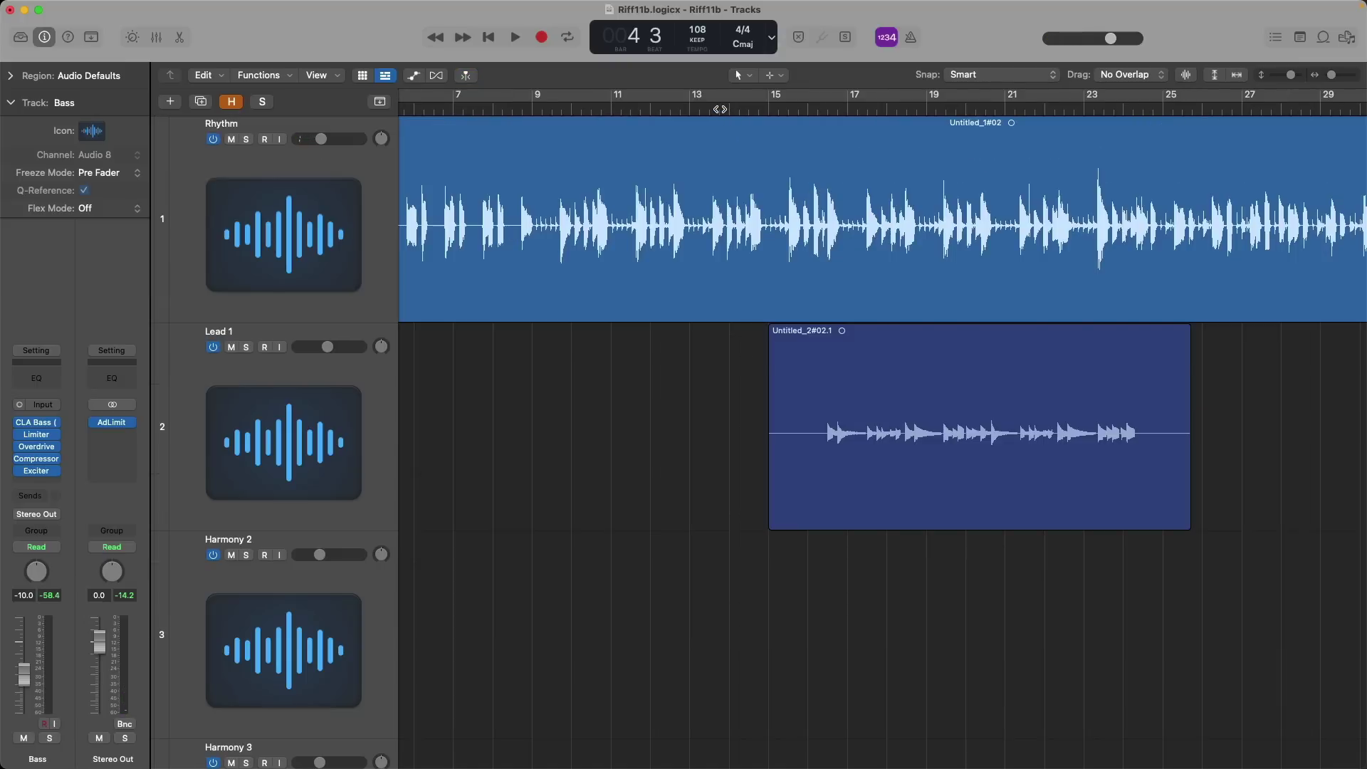
click(614, 111)
key(space)
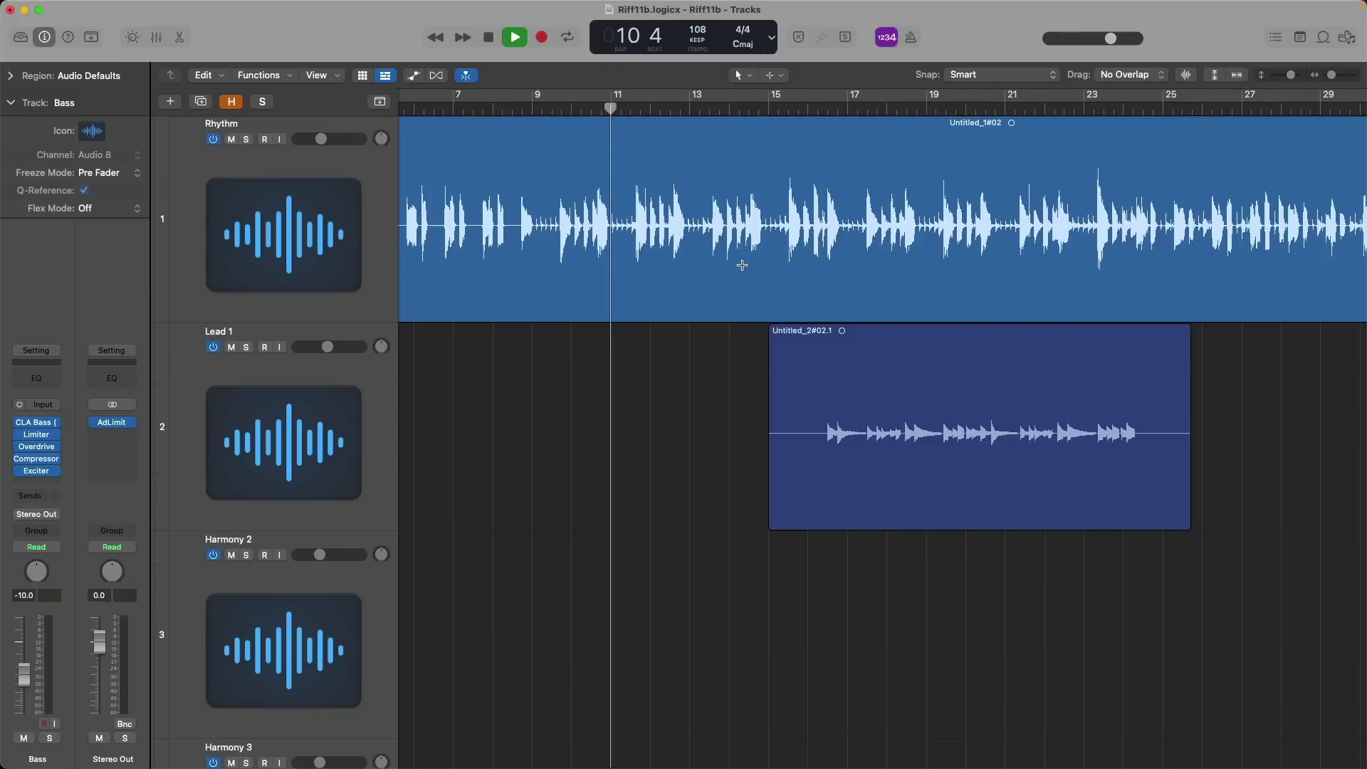
ctrl+alt+click(759, 290)
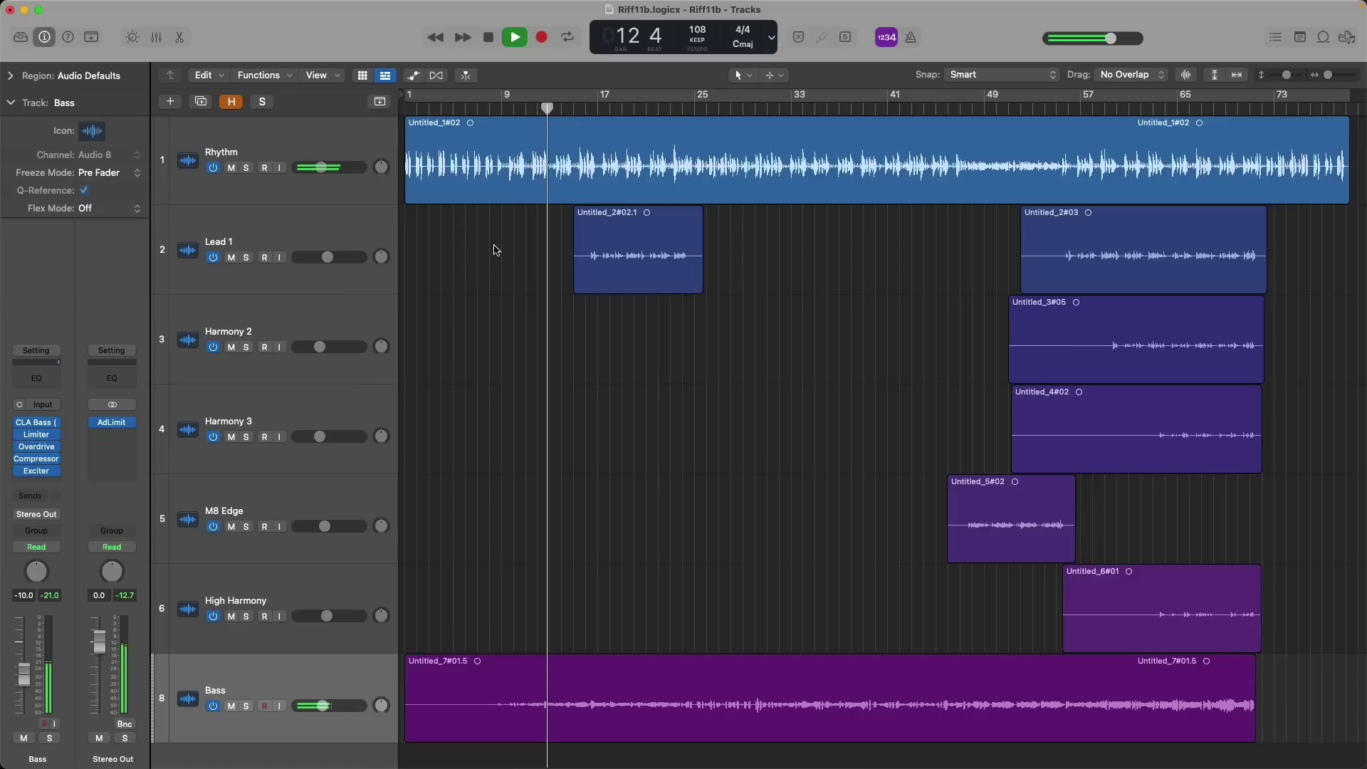
Listen to the Lead 1 entry after bar 15 up close, and return the playhead to the song's start
drag(527, 143, 636, 317)
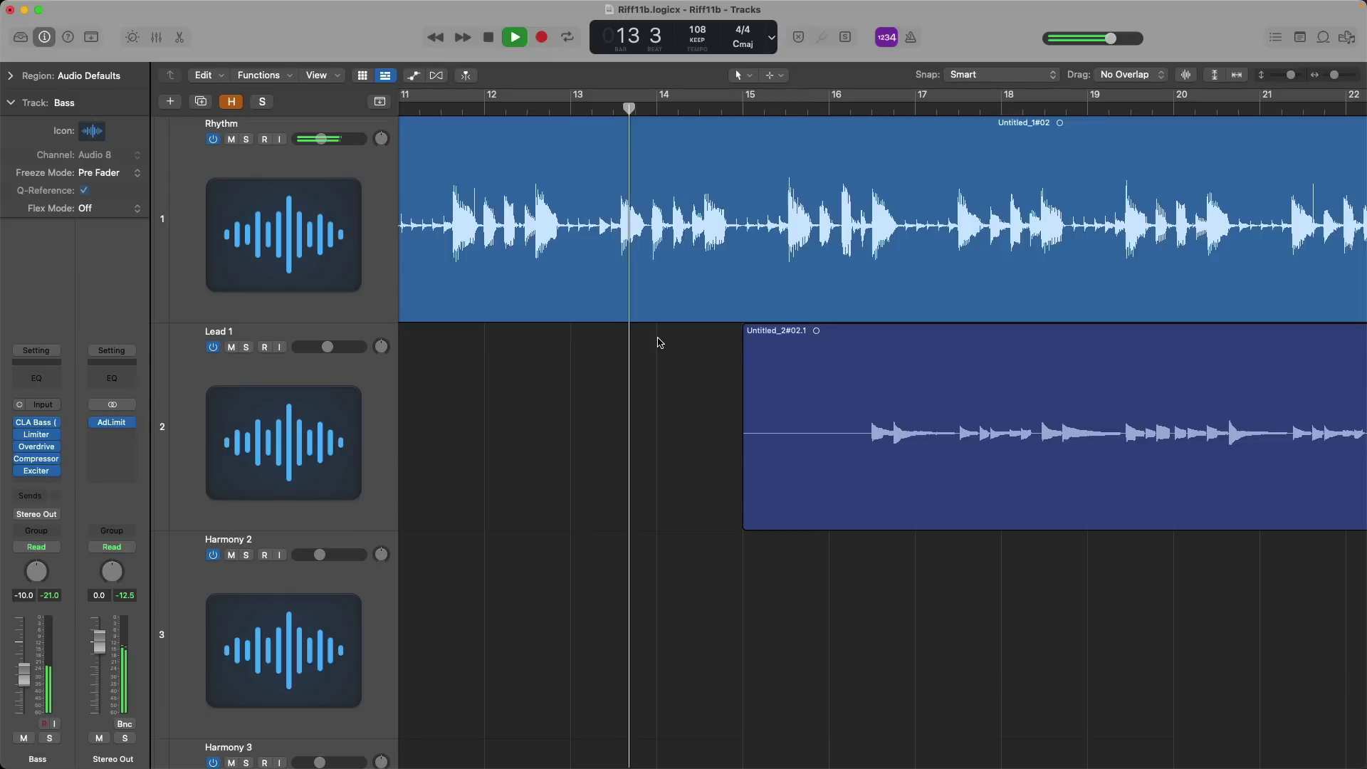
scroll(584, 376, right, 5)
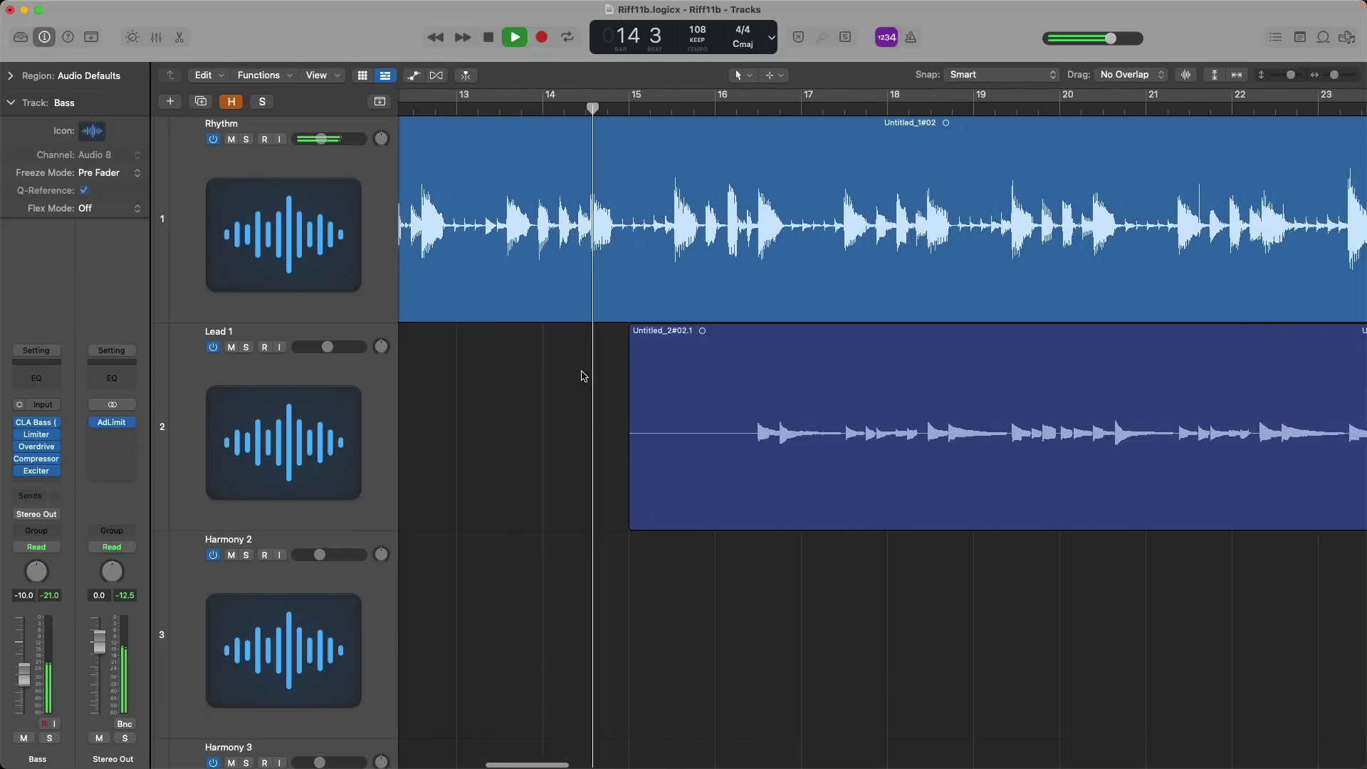
scroll(584, 376, right, 2)
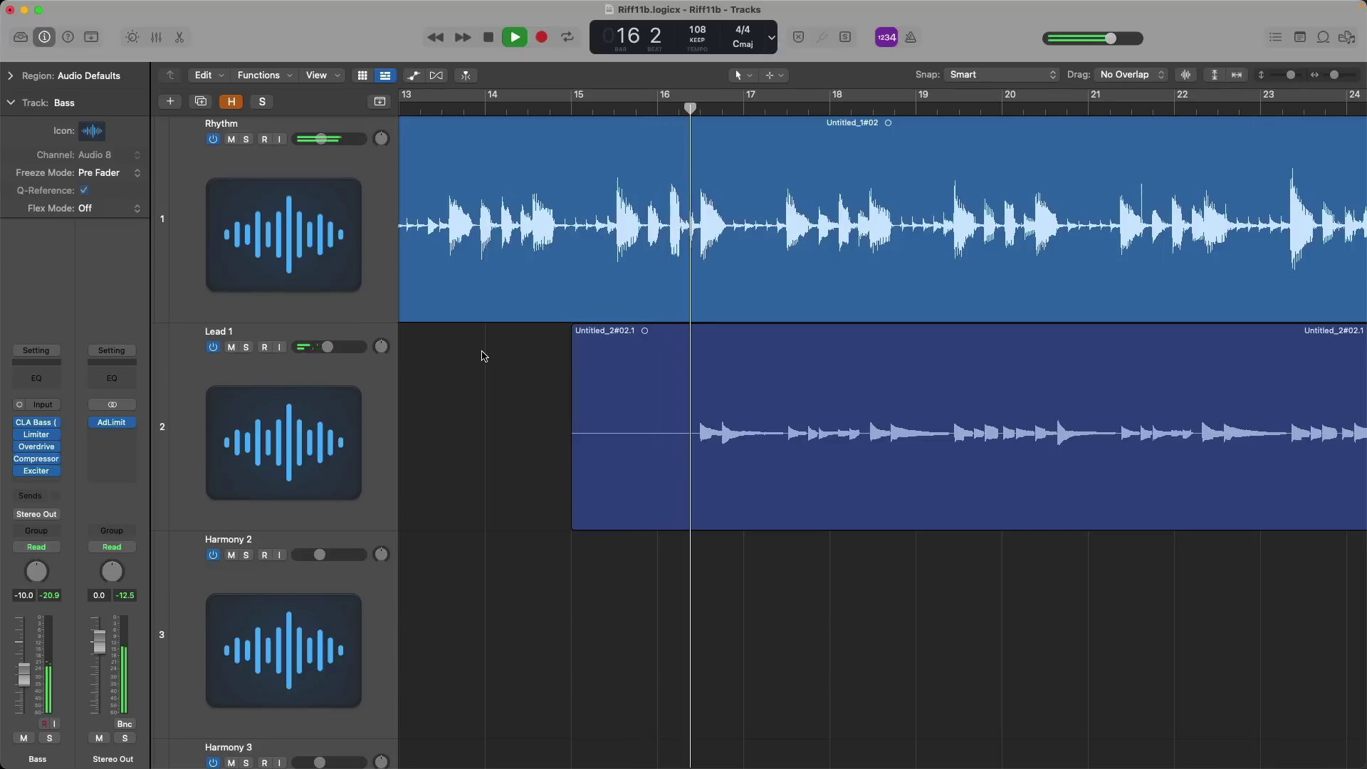
ctrl+alt+click(482, 353)
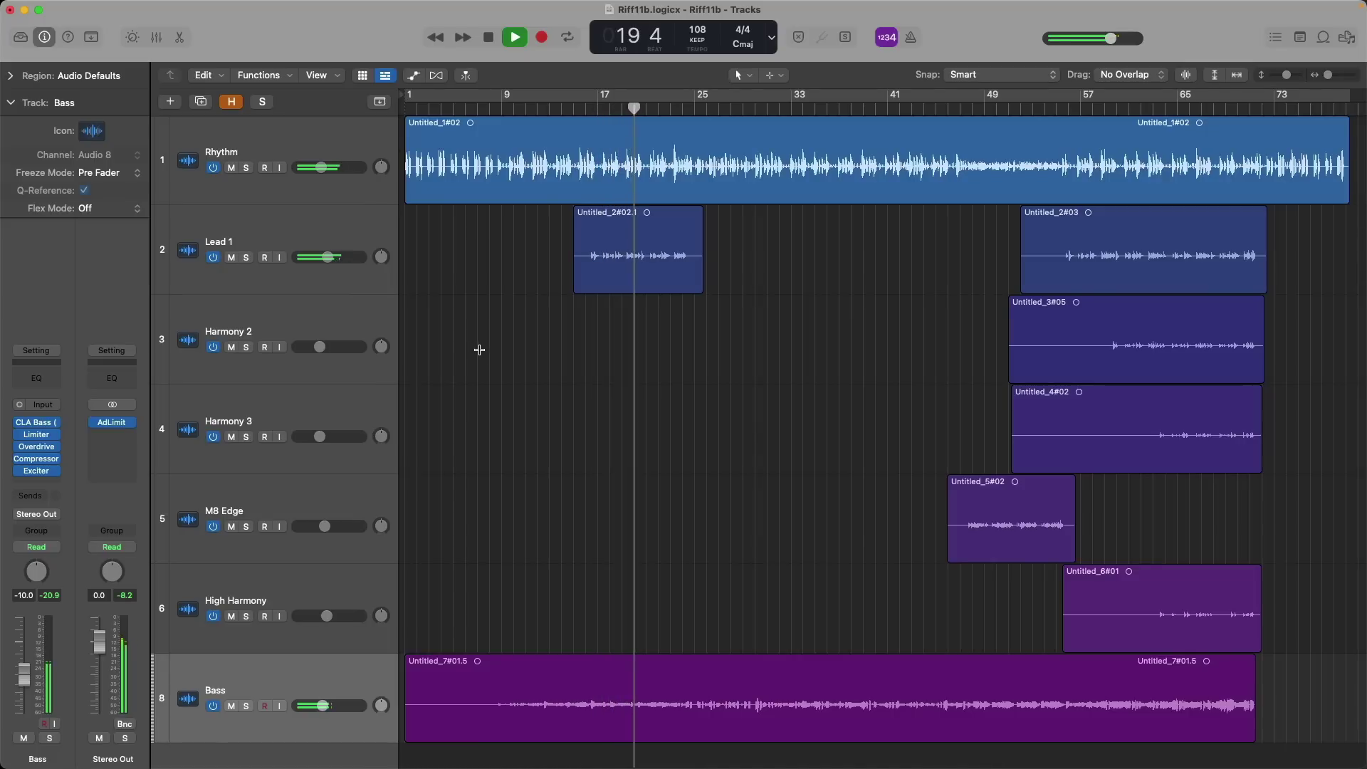
key(space)
key(Return)
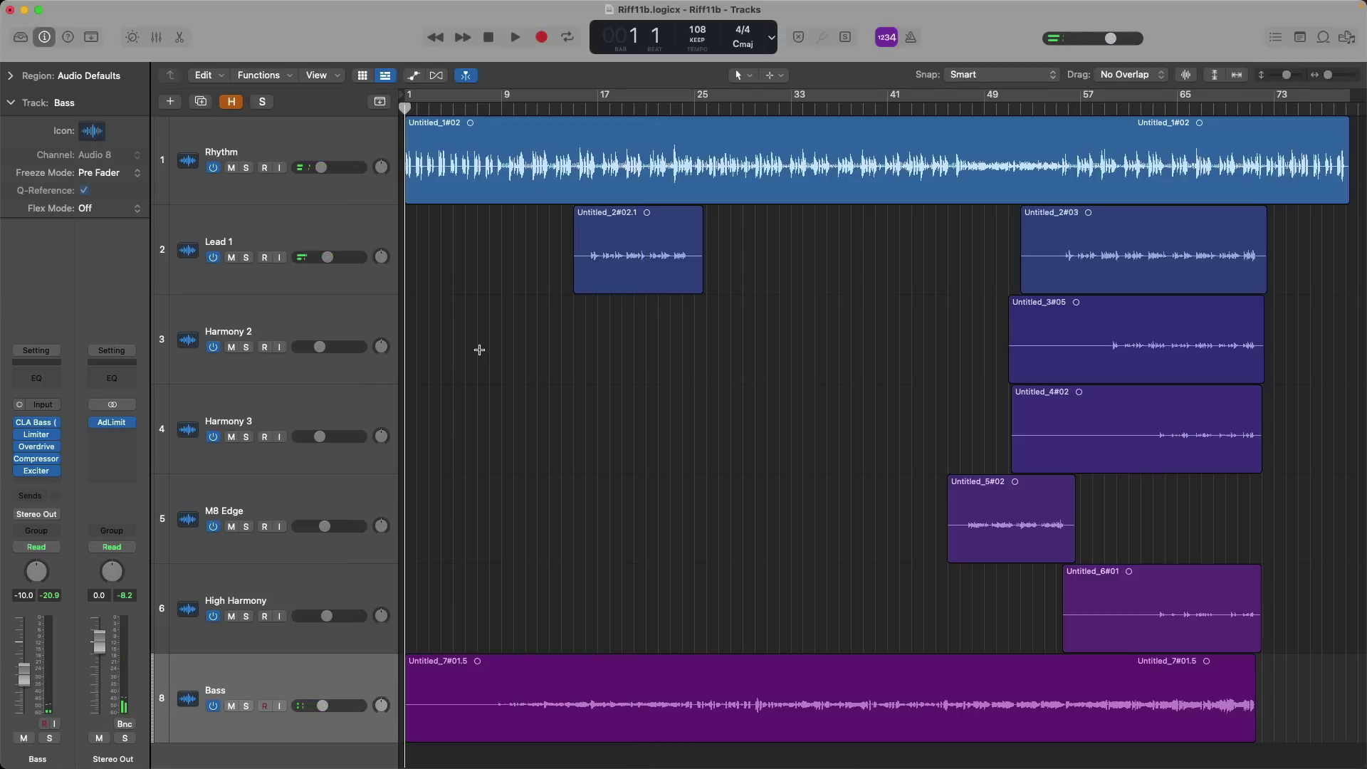
Create a Rock Drummer track directly below the Rhythm track, and hide the Library and the Drummer editor
click(373, 154)
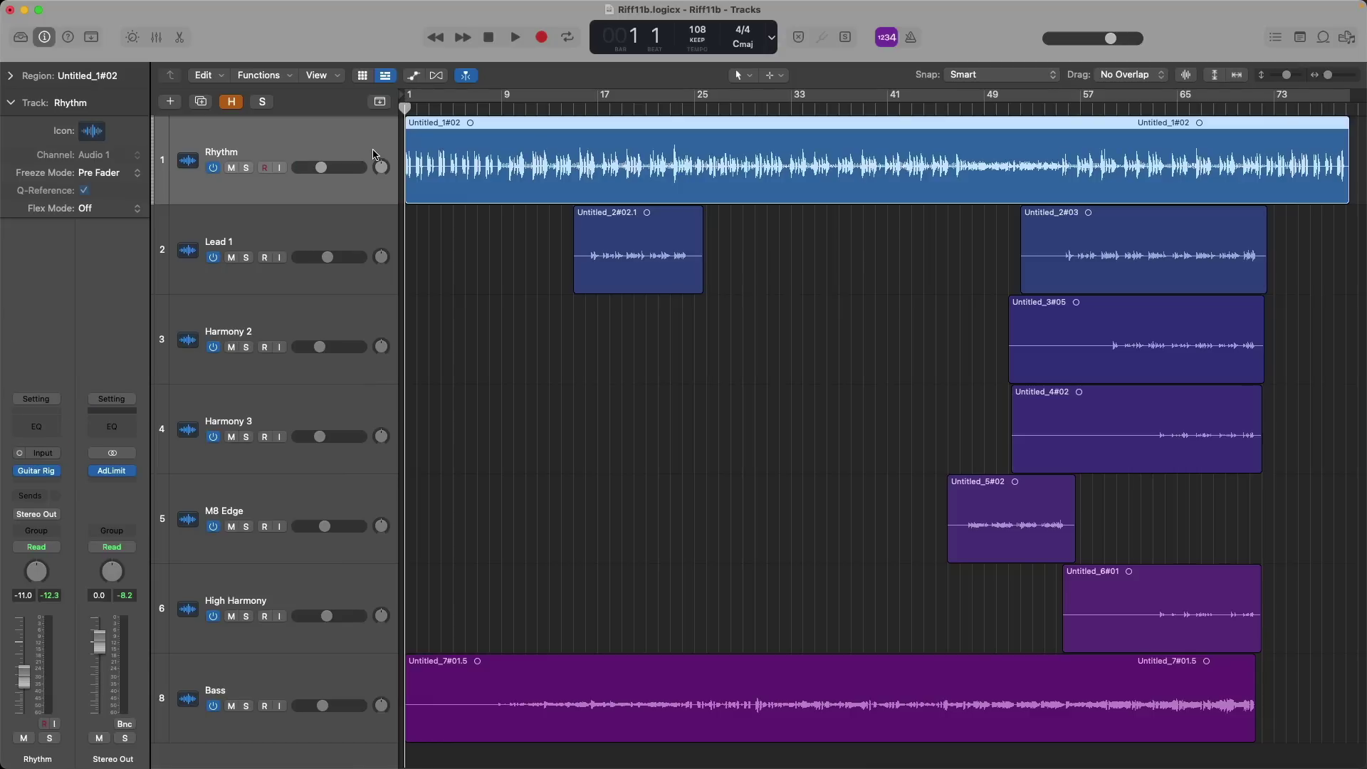
key(alt+super+n)
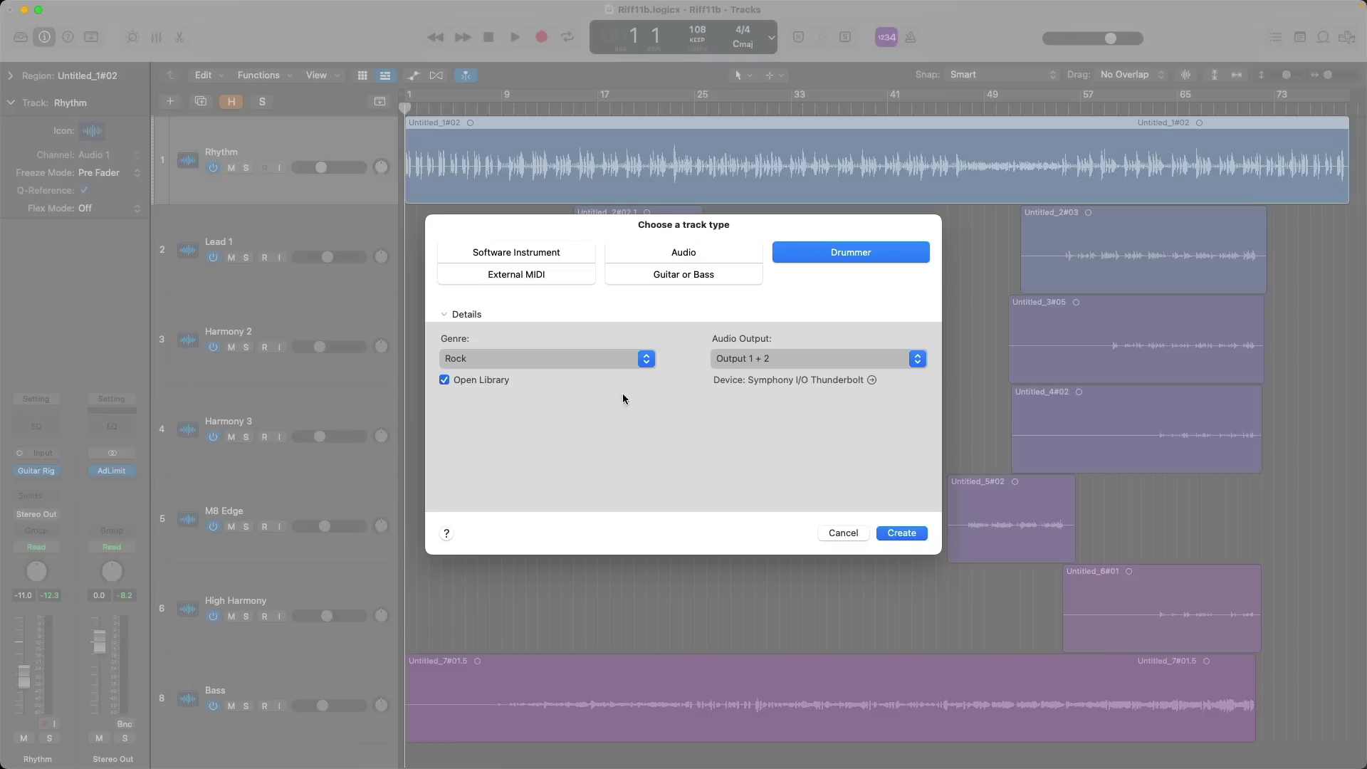
click(880, 533)
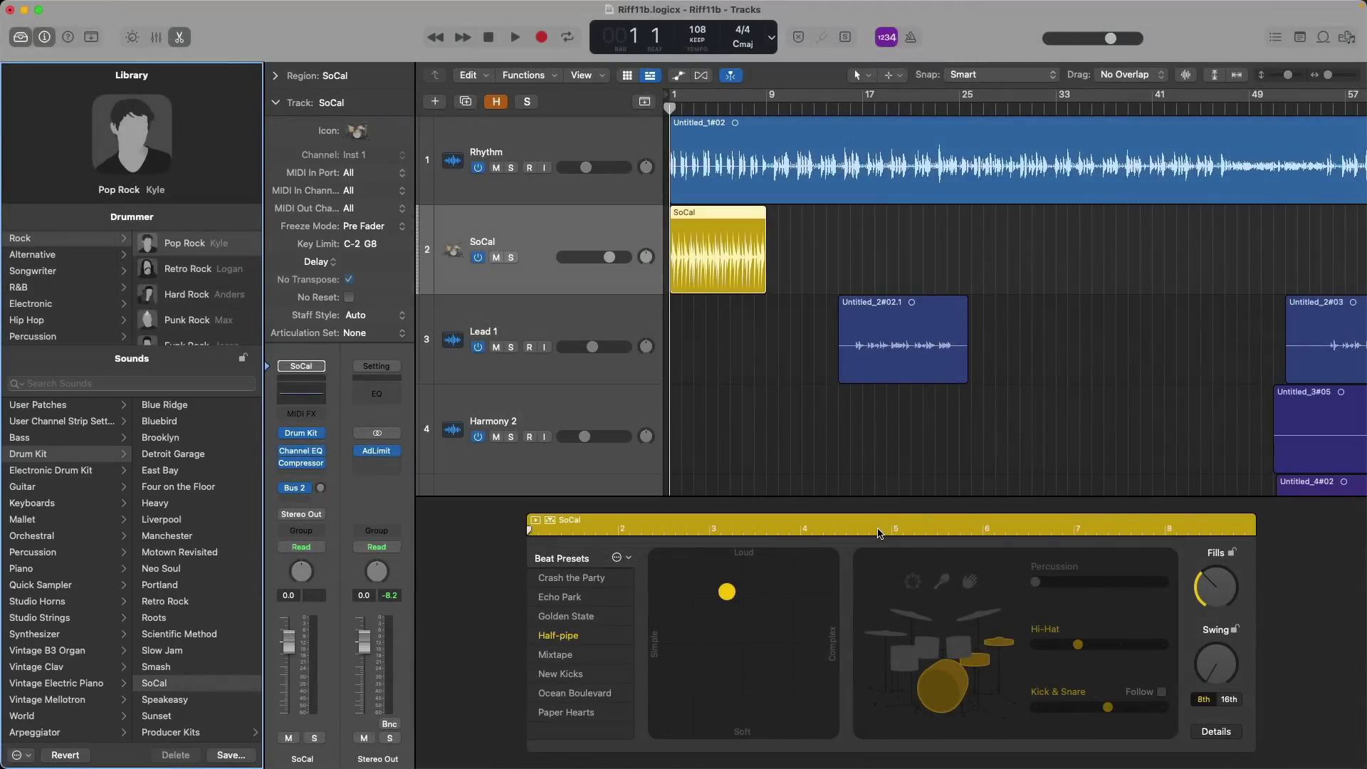
key(y)
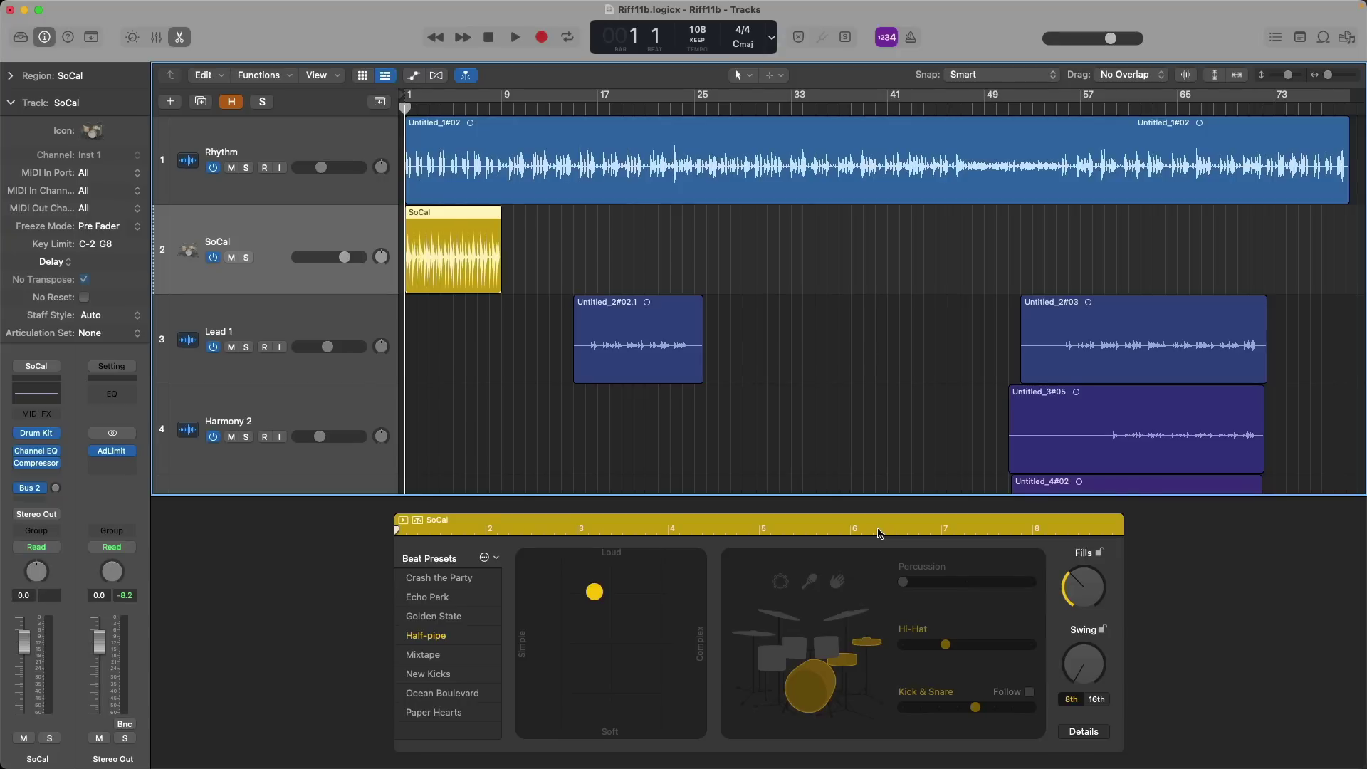
key(e)
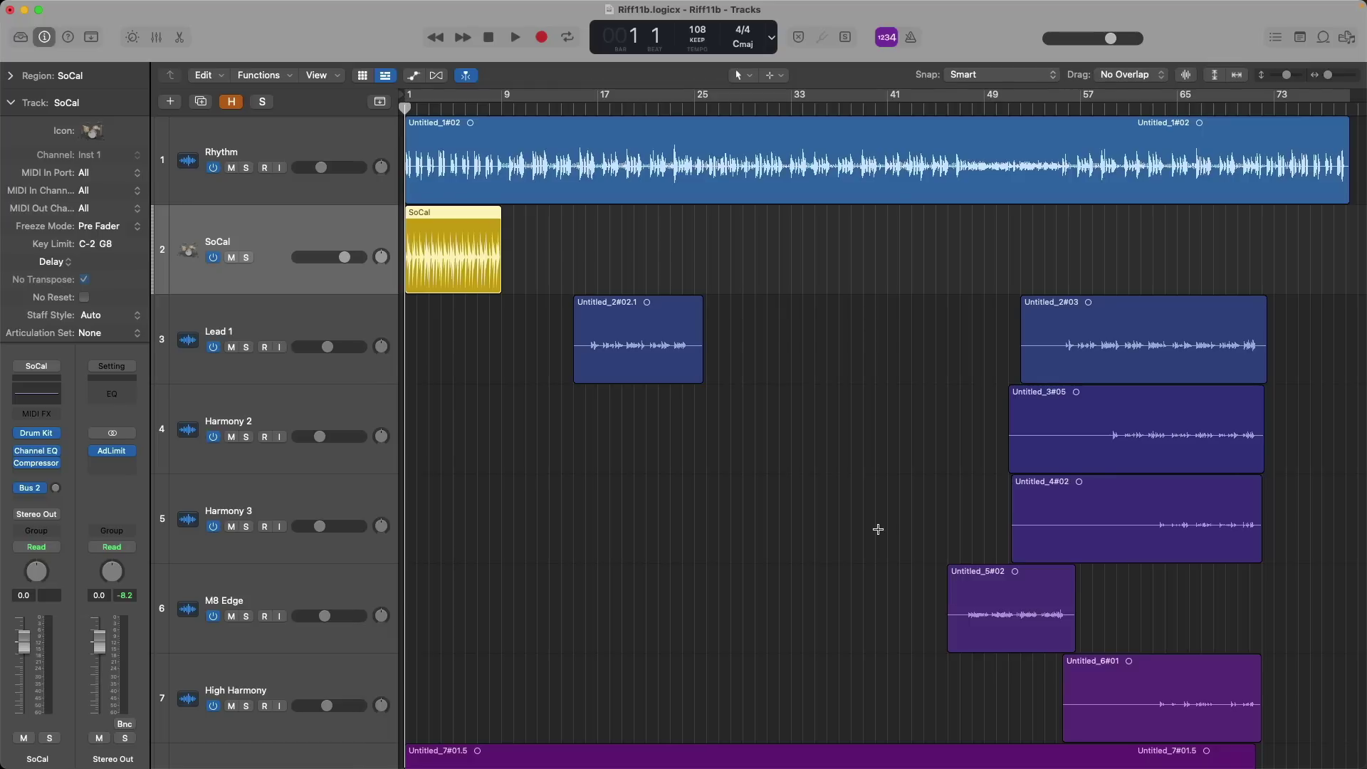
Listen to the SoCal drummer region against the Rhythm track from the start of the song
key(space)
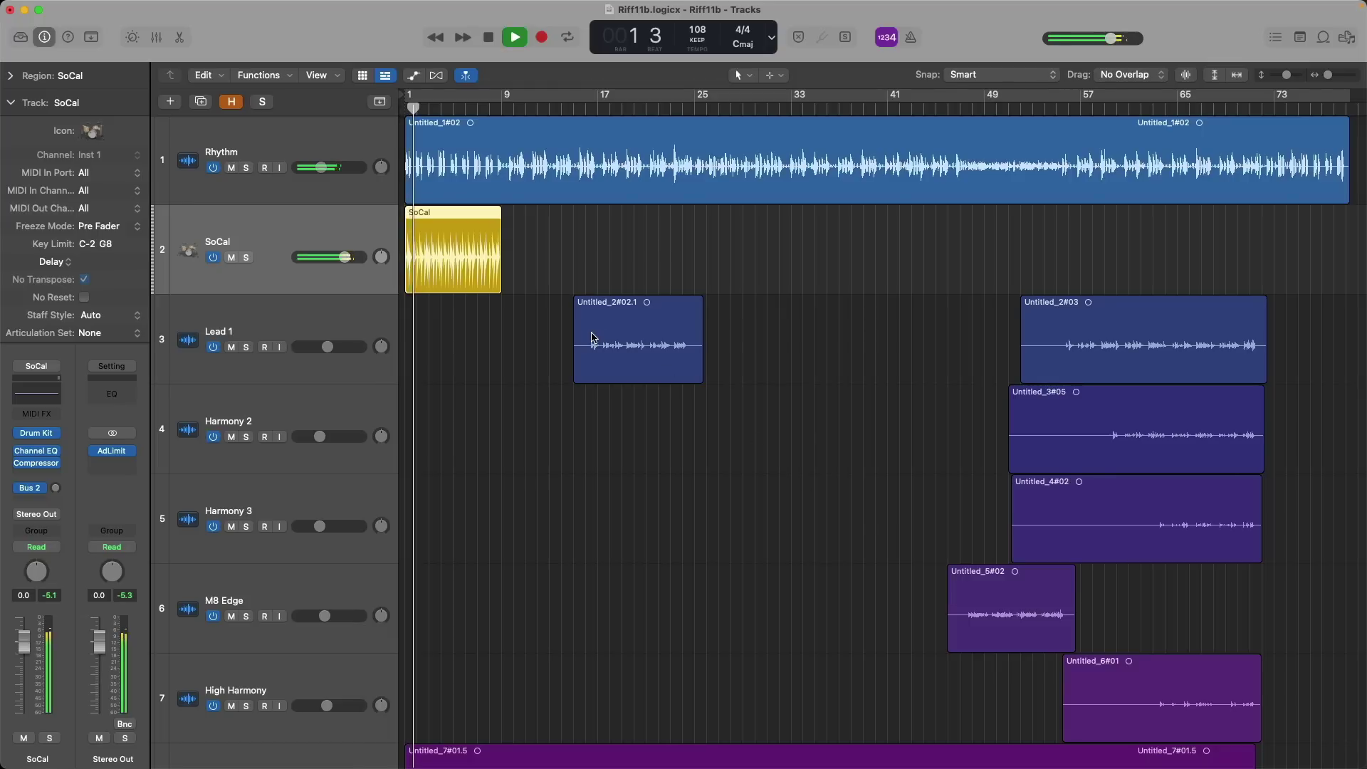
drag(566, 329, 402, 128)
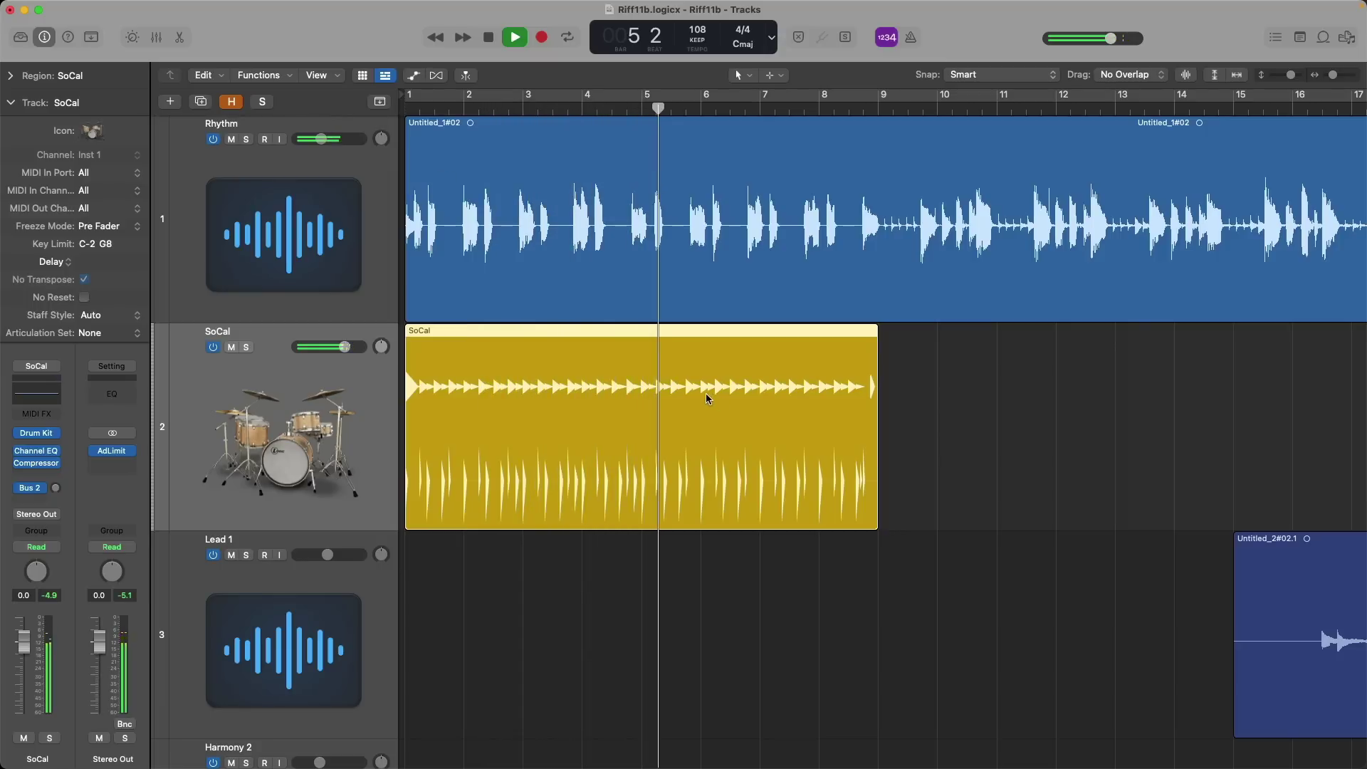
key(space)
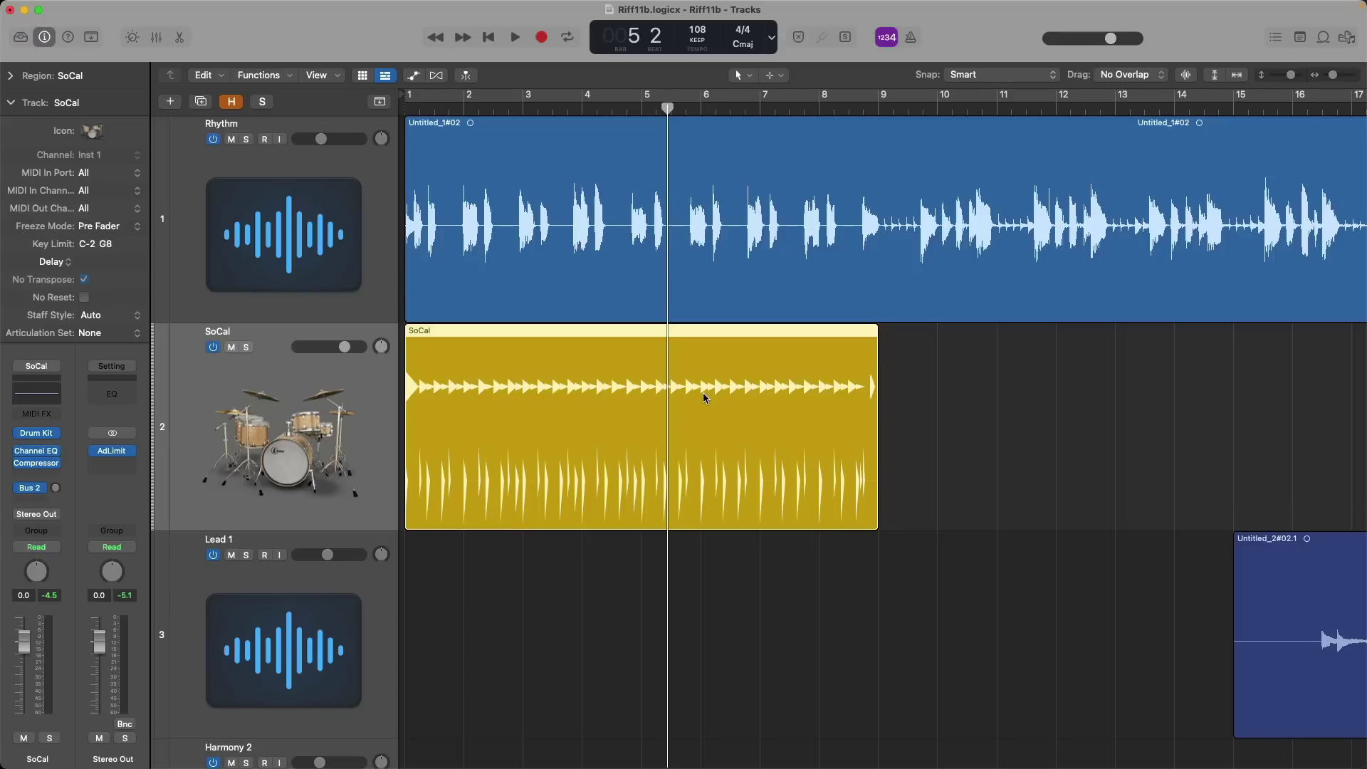
Move the SoCal drummer region to start one beat before bar 9 and listen to how its opening fits the riff
drag(604, 381, 1035, 354)
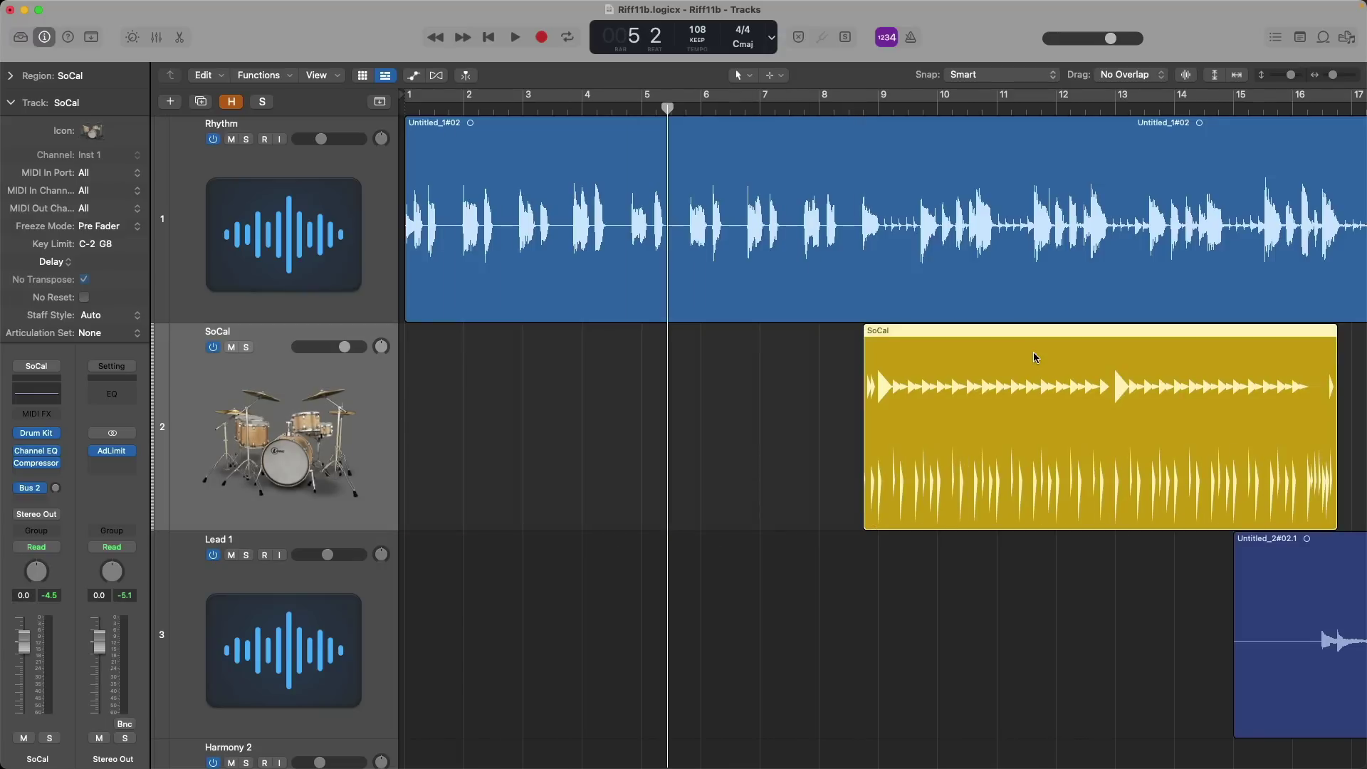
scroll(731, 349, right, 3)
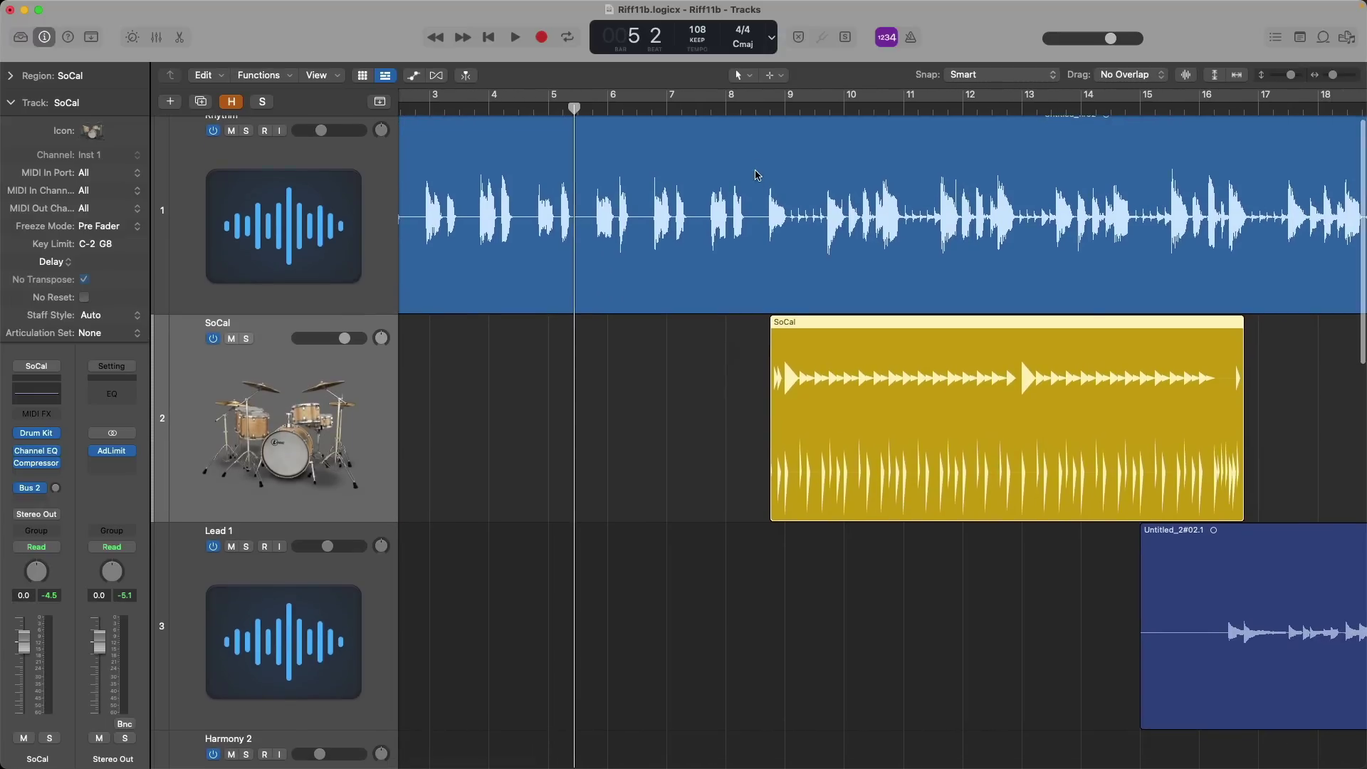
click(757, 107)
key(space)
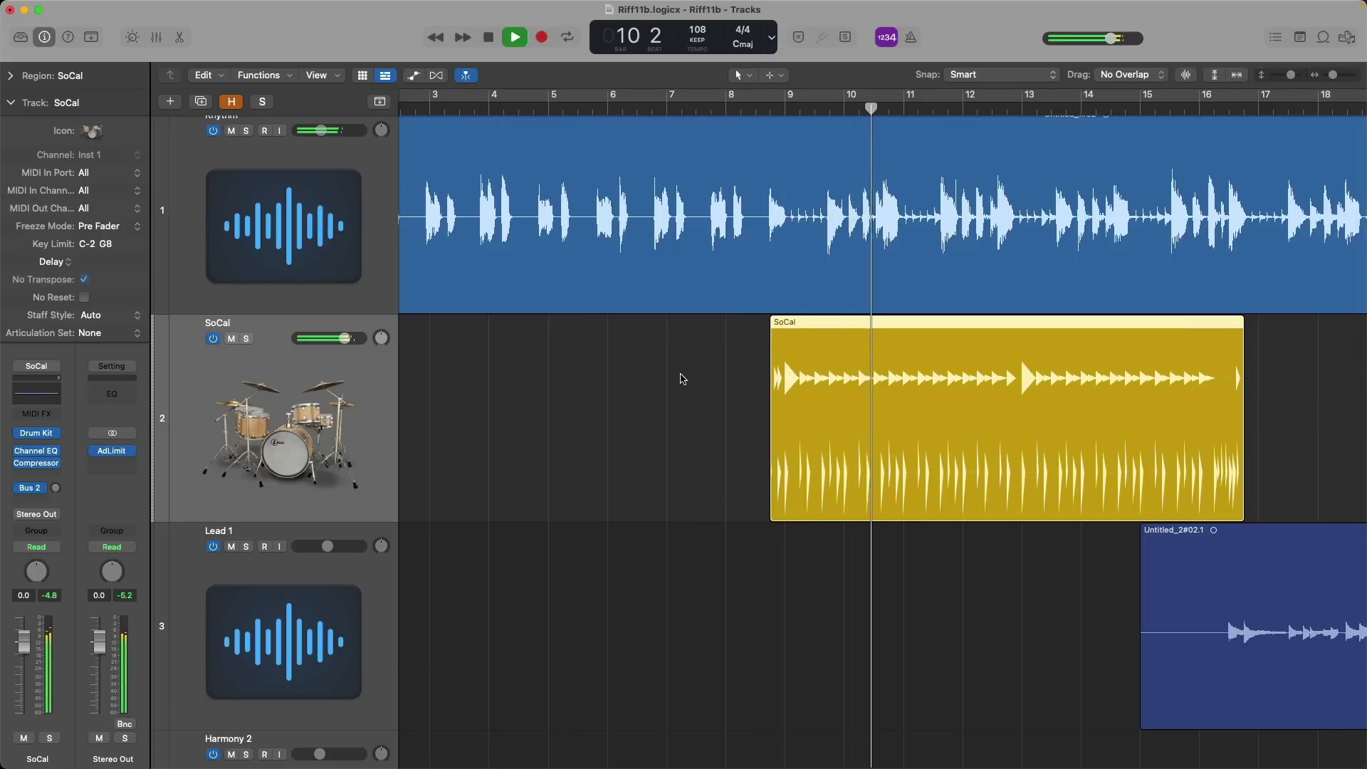
key(space)
scroll(685, 380, left, 1)
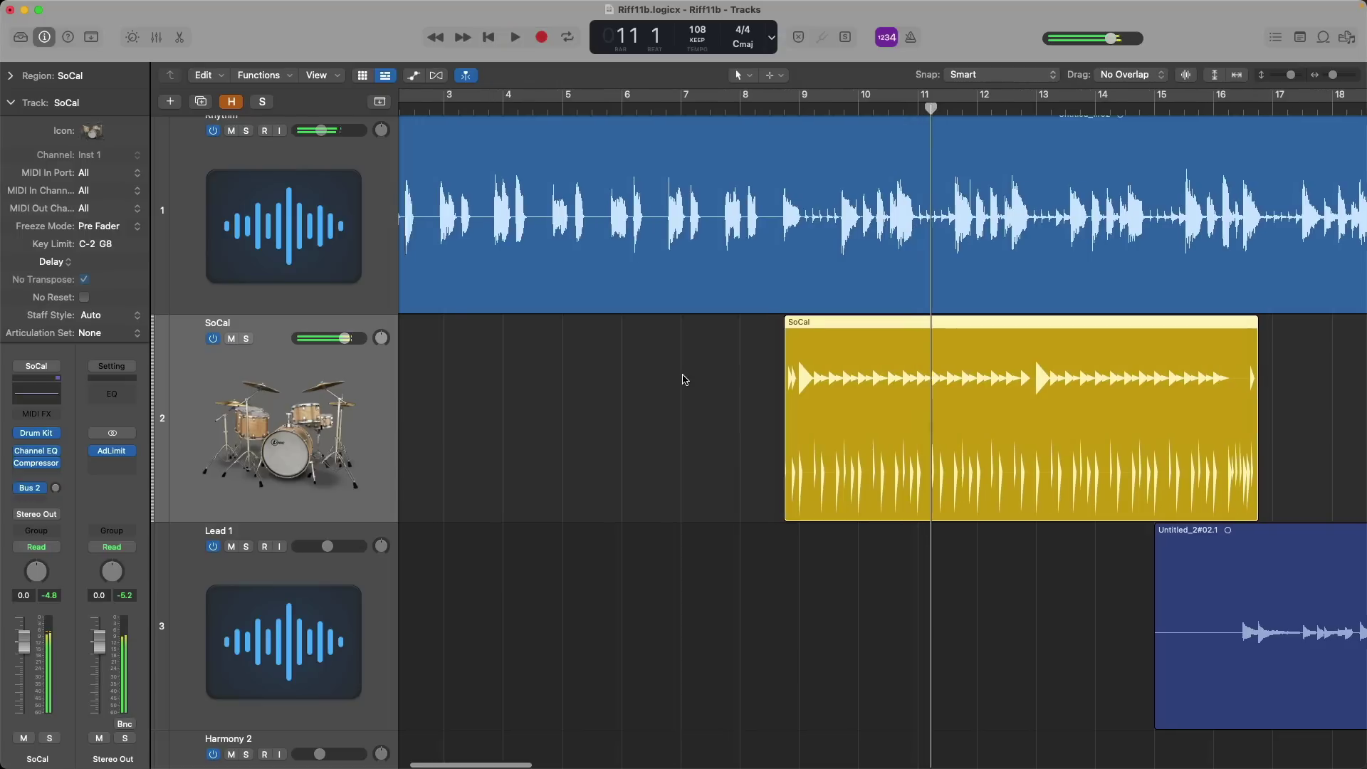
scroll(685, 380, left, 3)
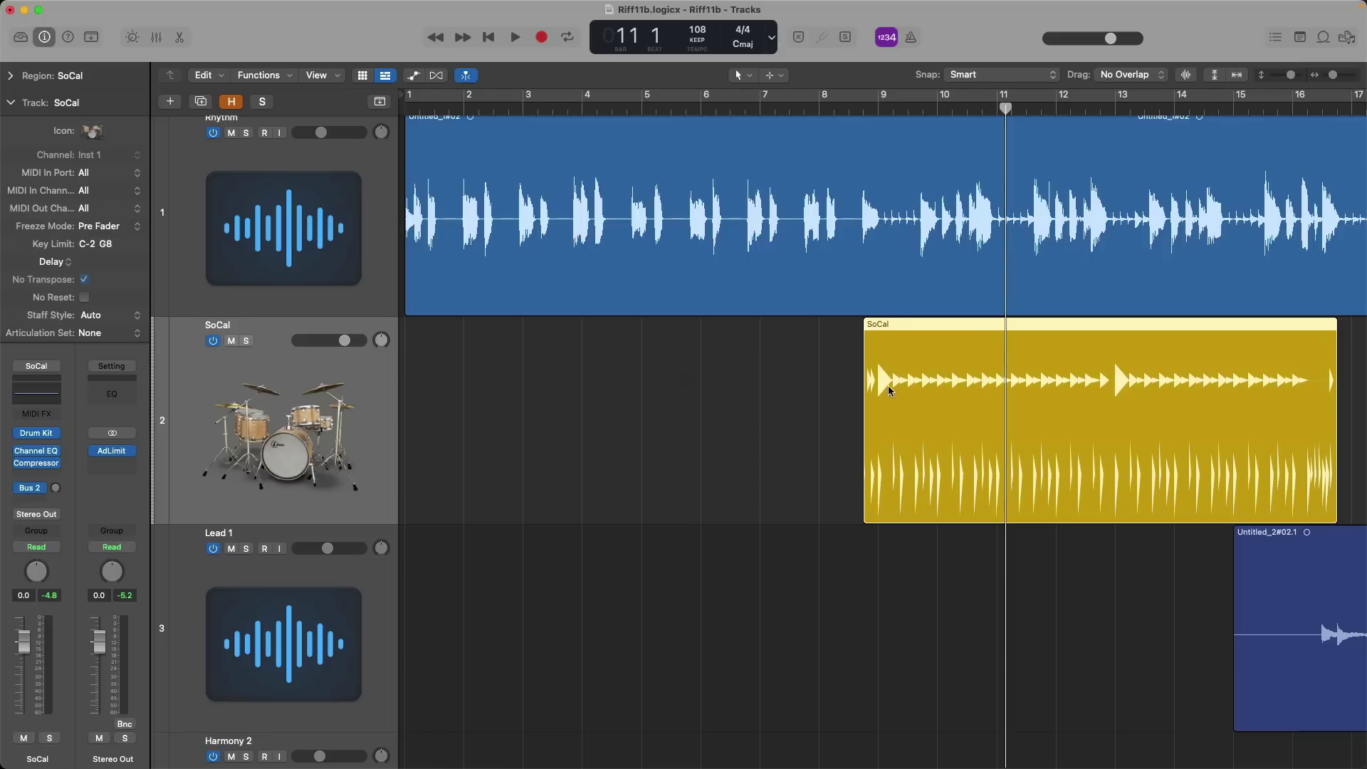
Shift the SoCal region one beat later to start exactly at bar 9, and listen to its opening
drag(899, 358, 913, 356)
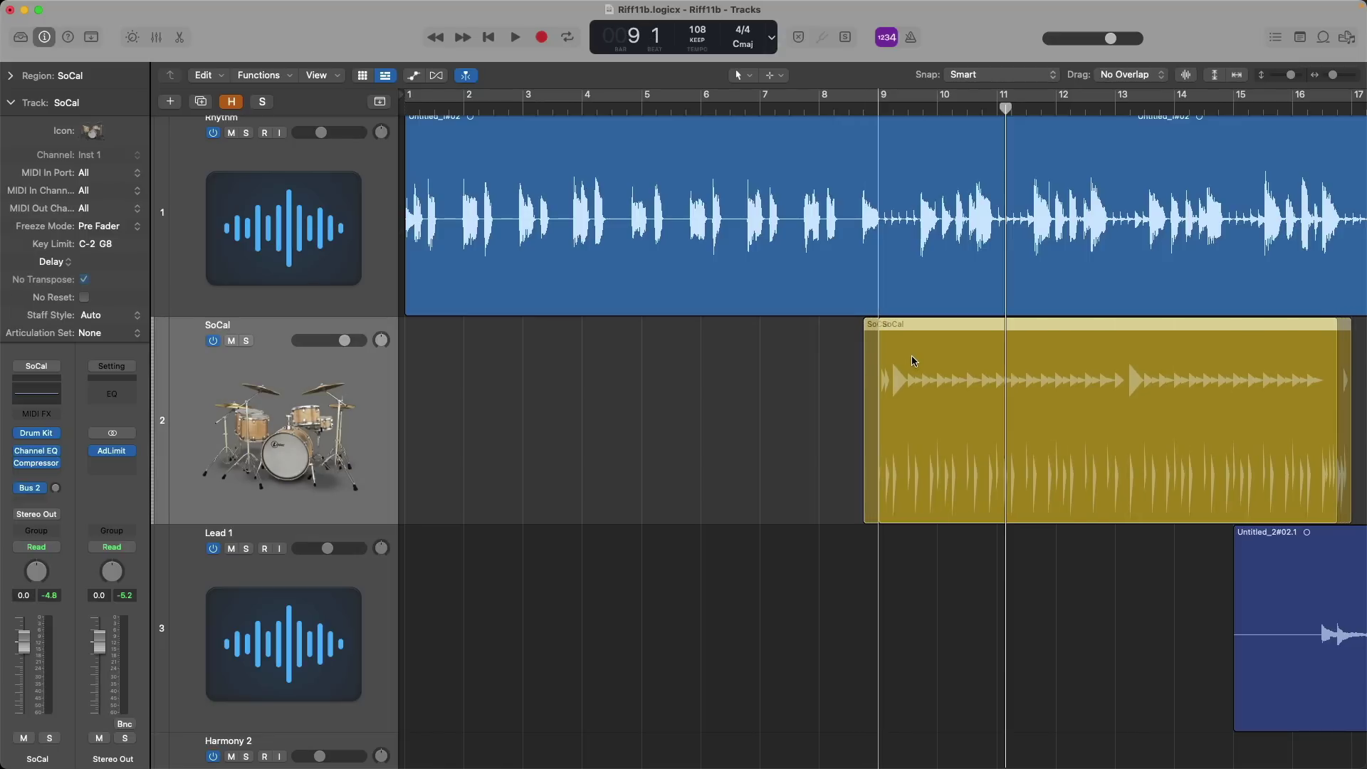
drag(912, 357, 913, 357)
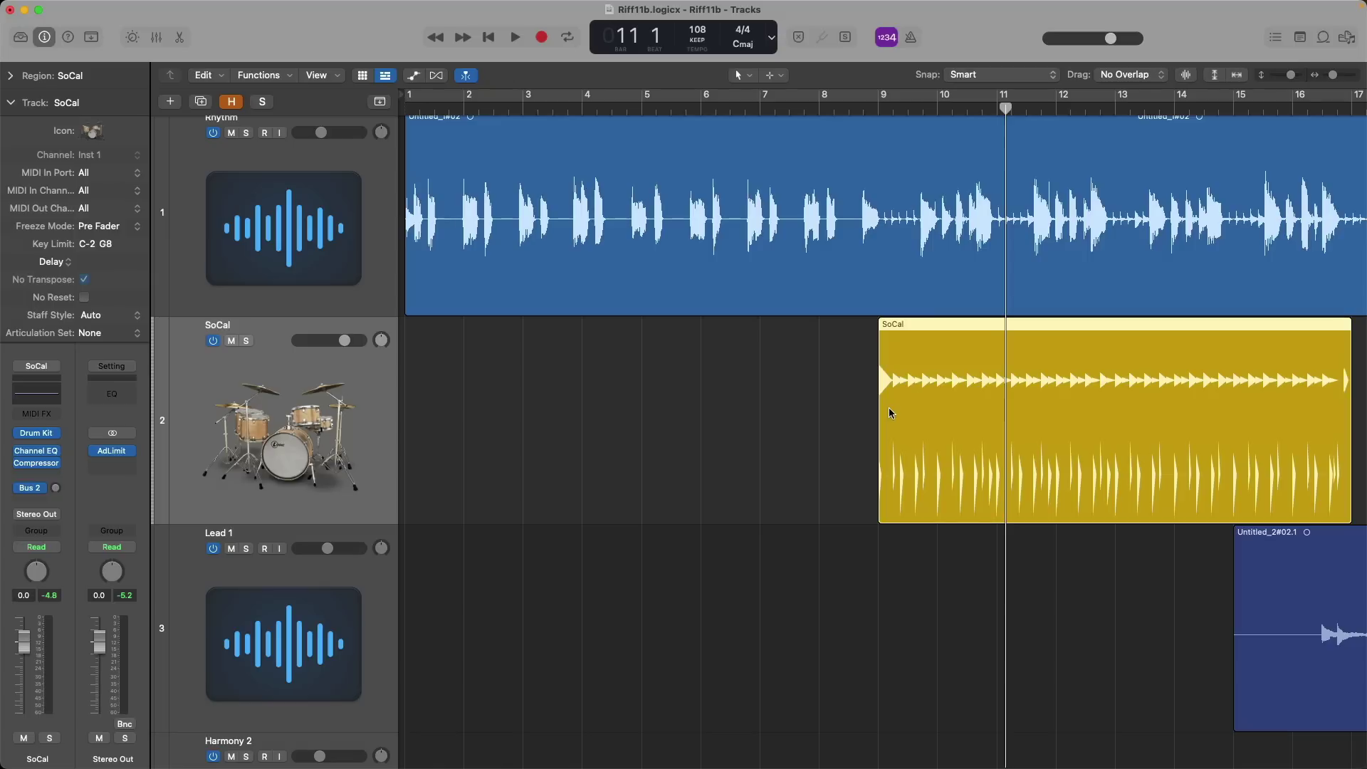
click(851, 112)
key(space)
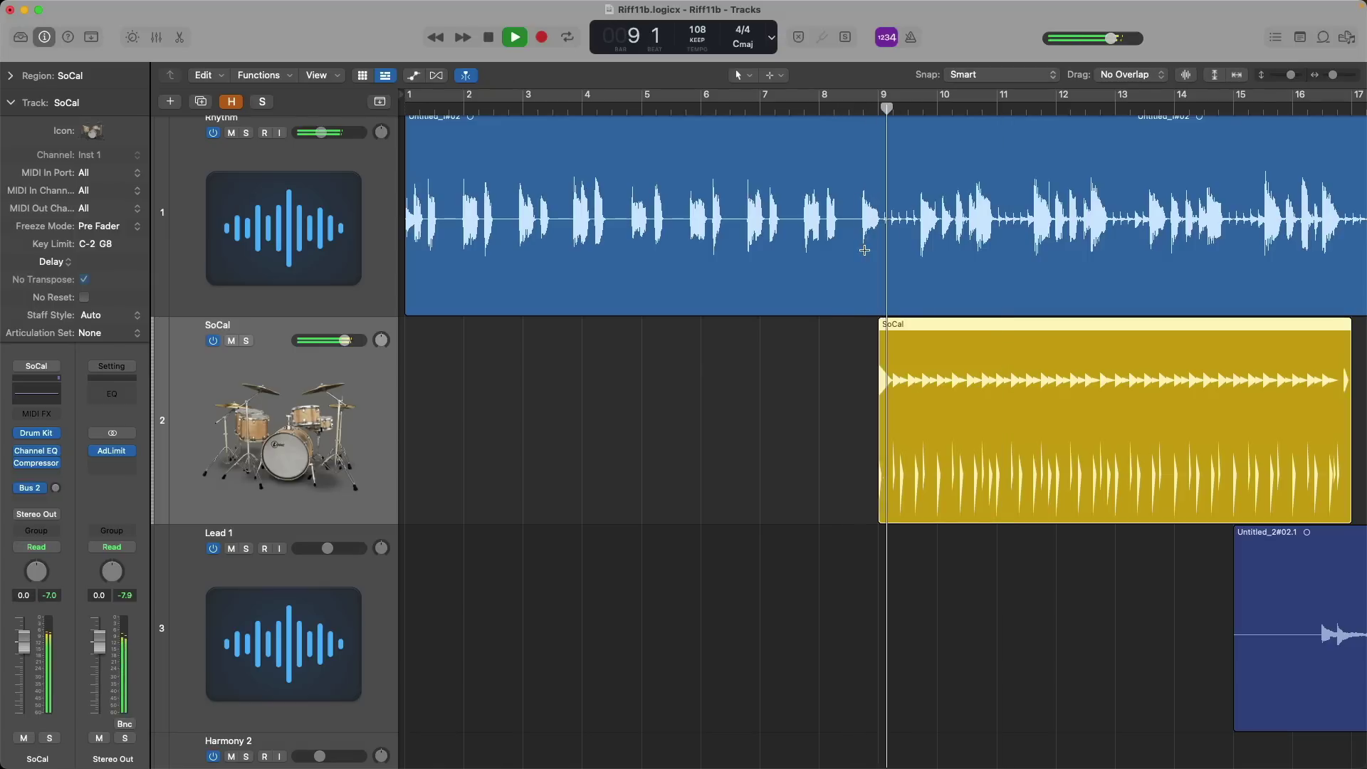
key(space)
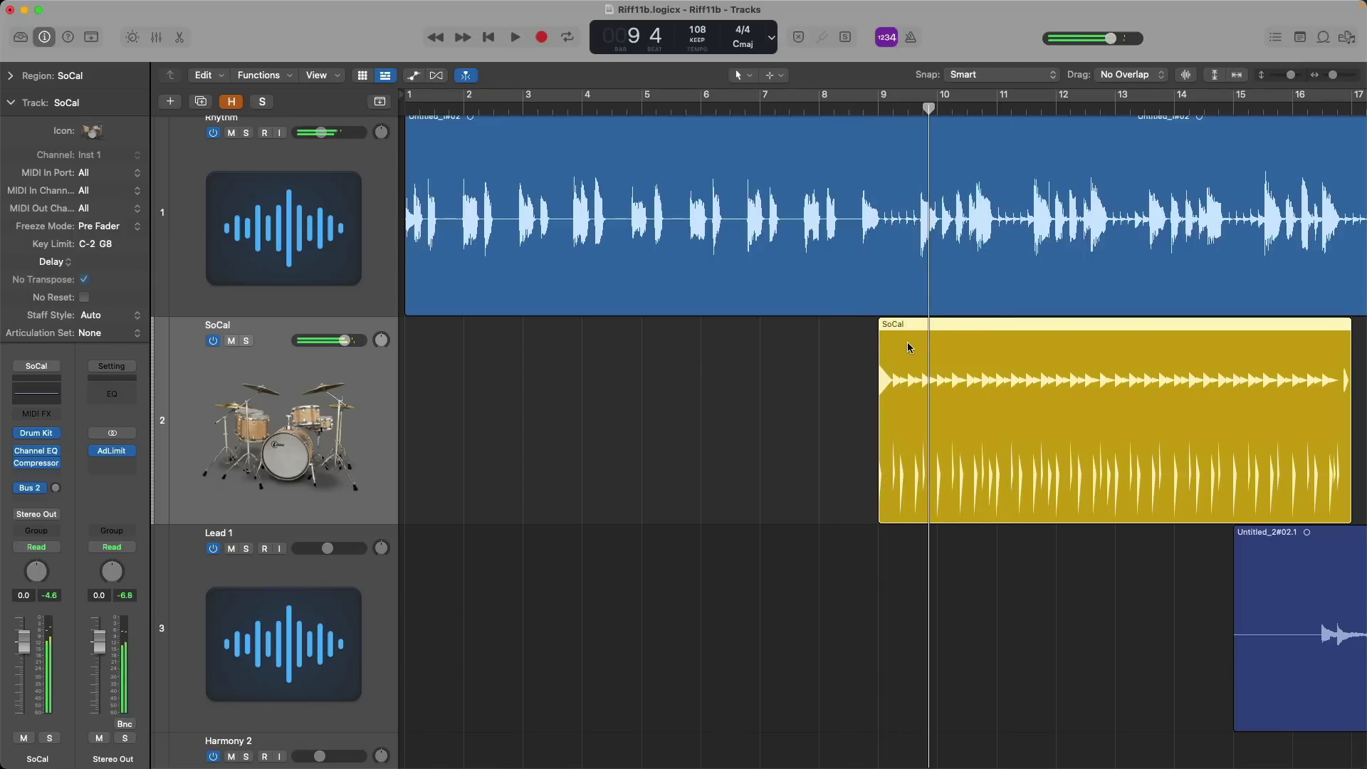
Audition the SoCal region one beat before bar 9 again, and return both the region and the playhead to bar 1
drag(913, 342, 901, 341)
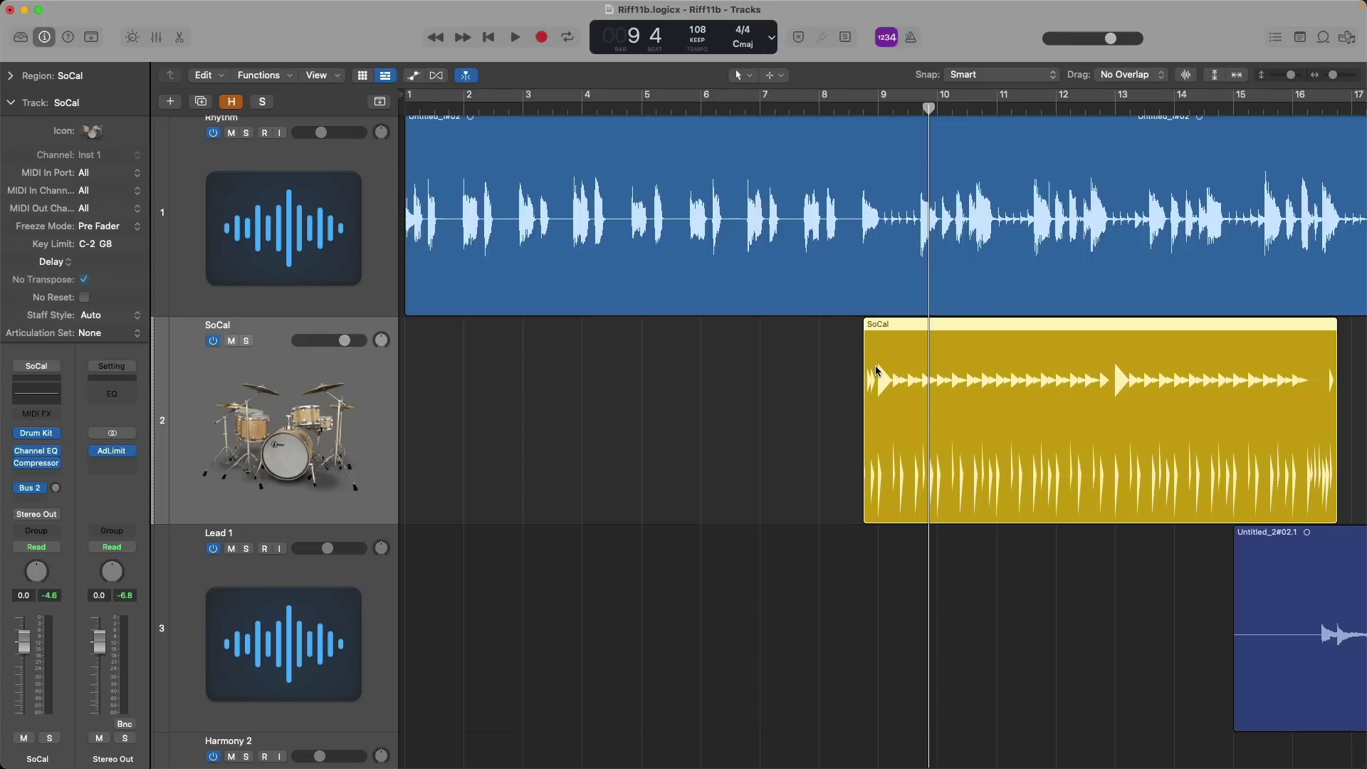
double_click(855, 109)
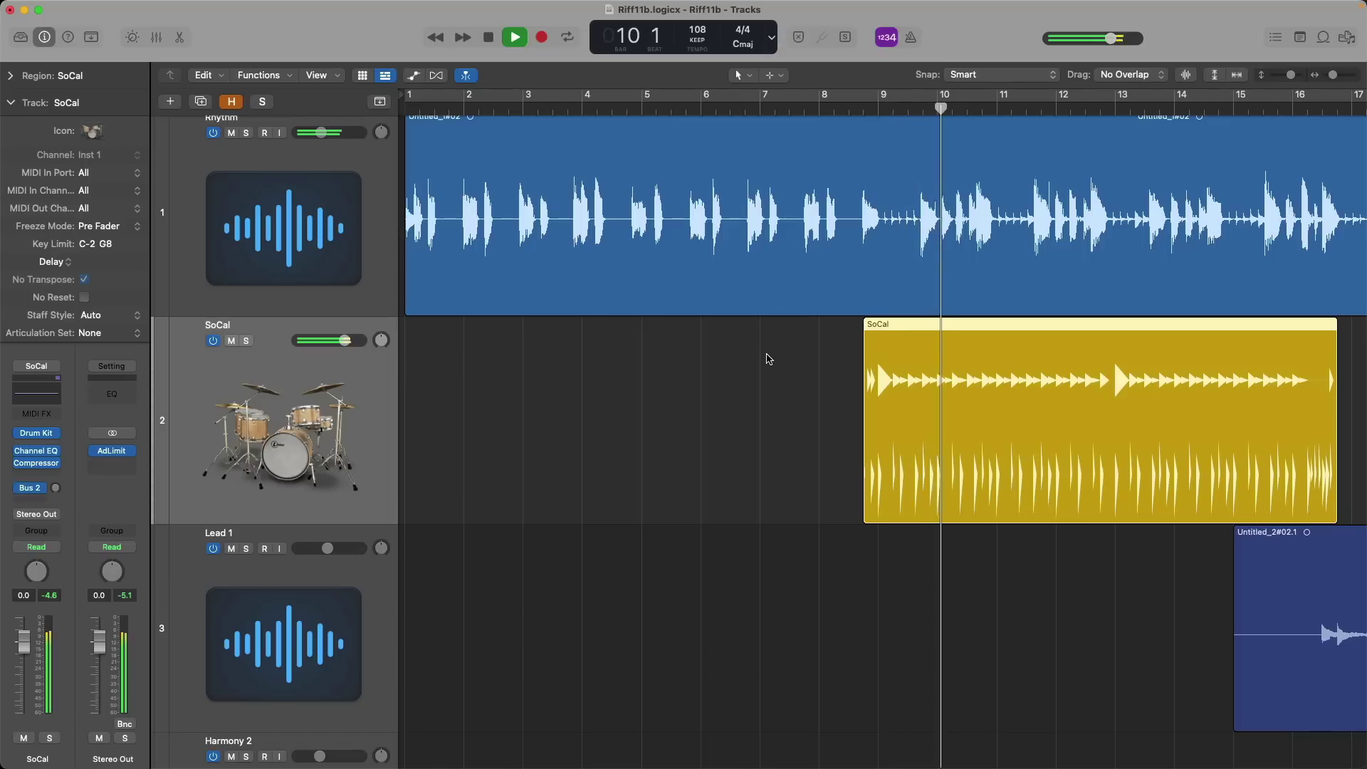
key(space)
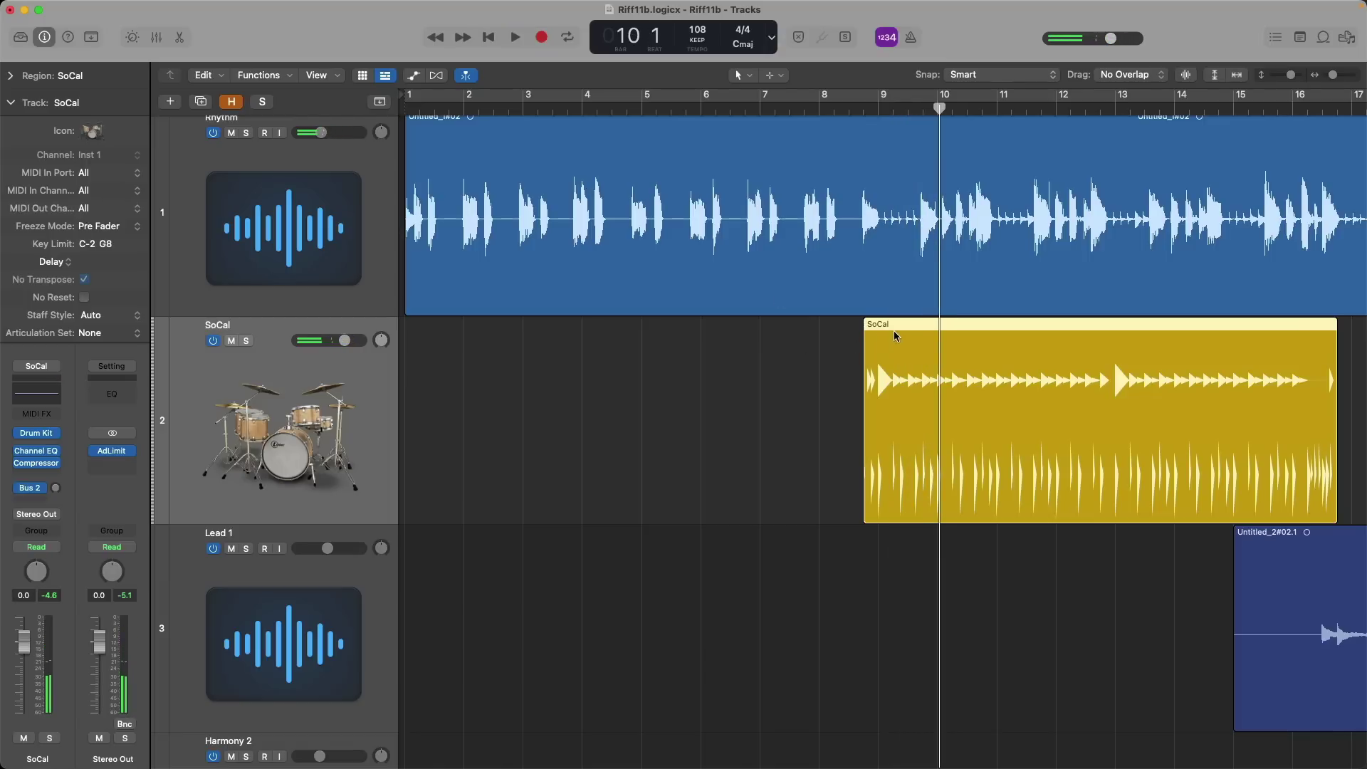
drag(895, 331, 436, 331)
key(Return)
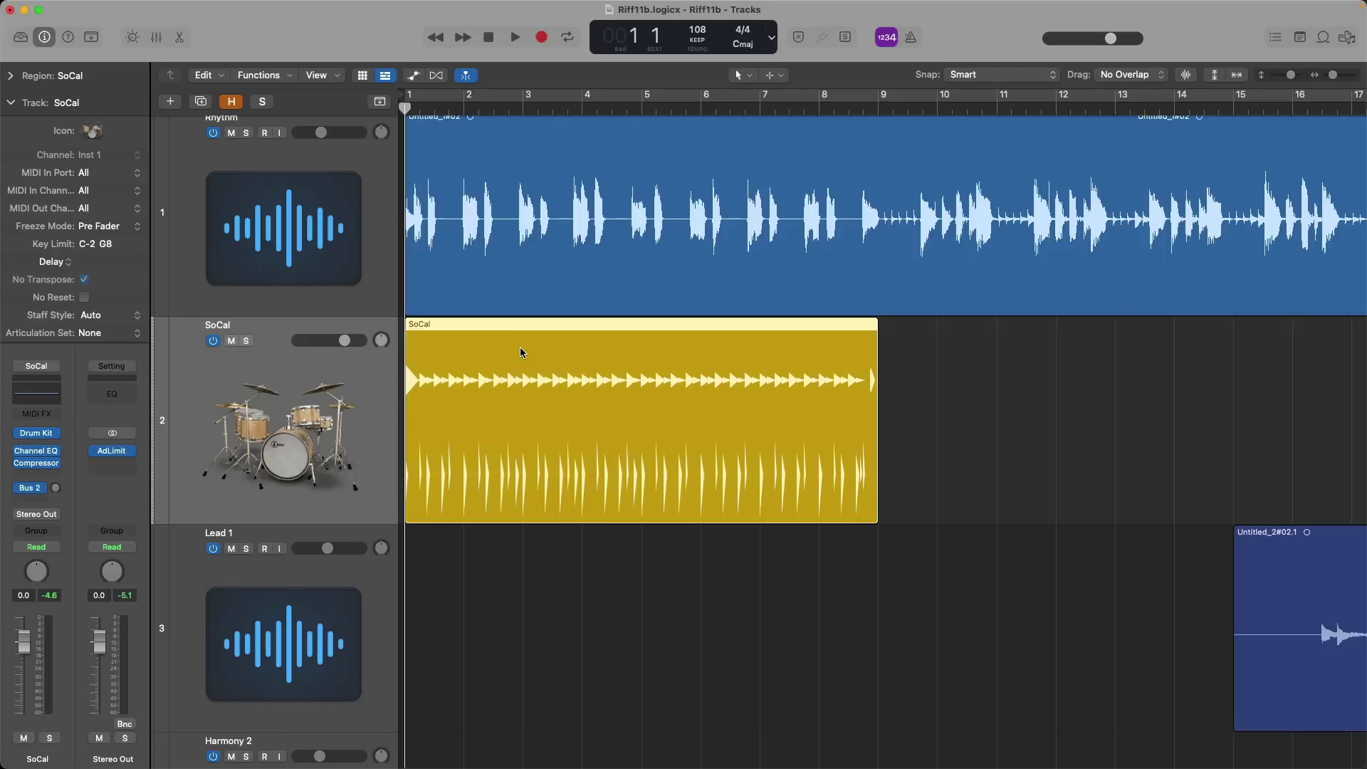
Make the SoCal region's Kick & Snare follow the Rhythm track, and listen to the result from bar 1
double_click(520, 349)
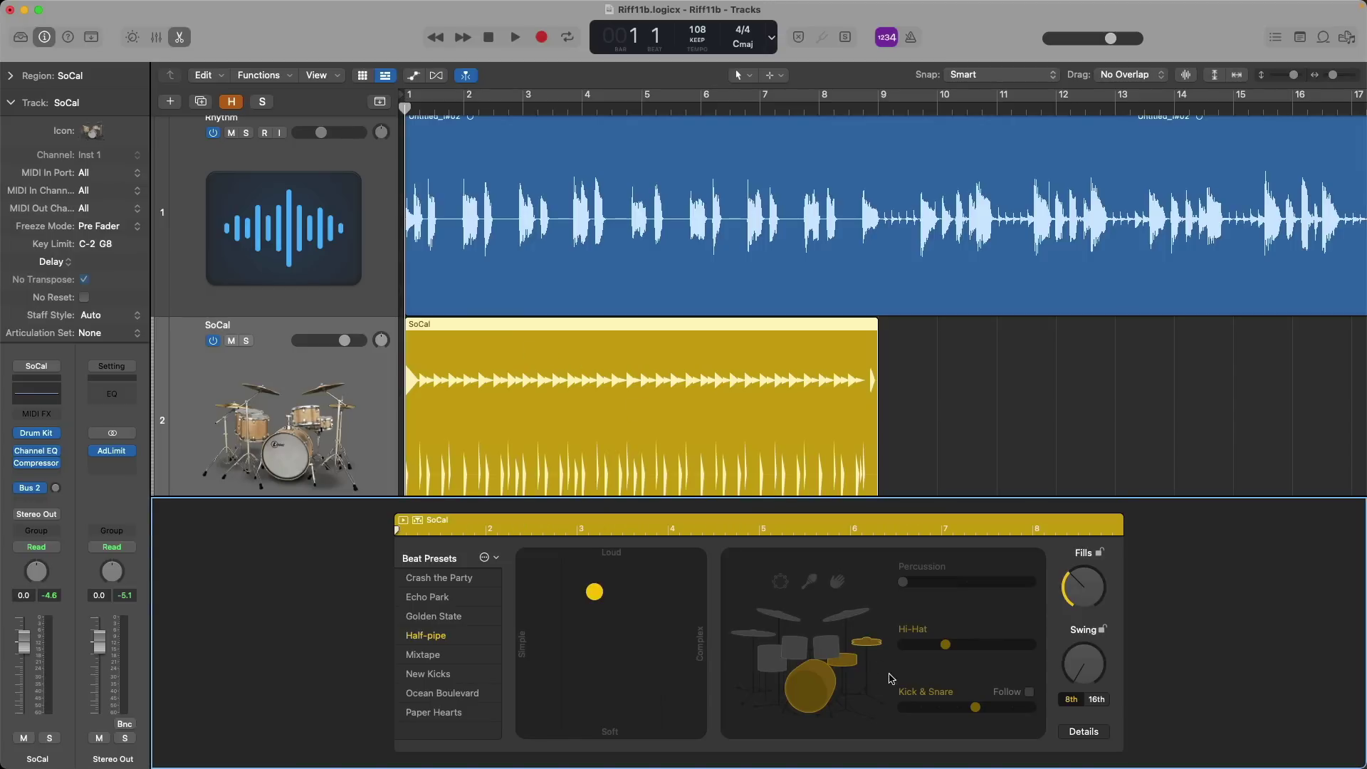
click(1029, 691)
click(1025, 708)
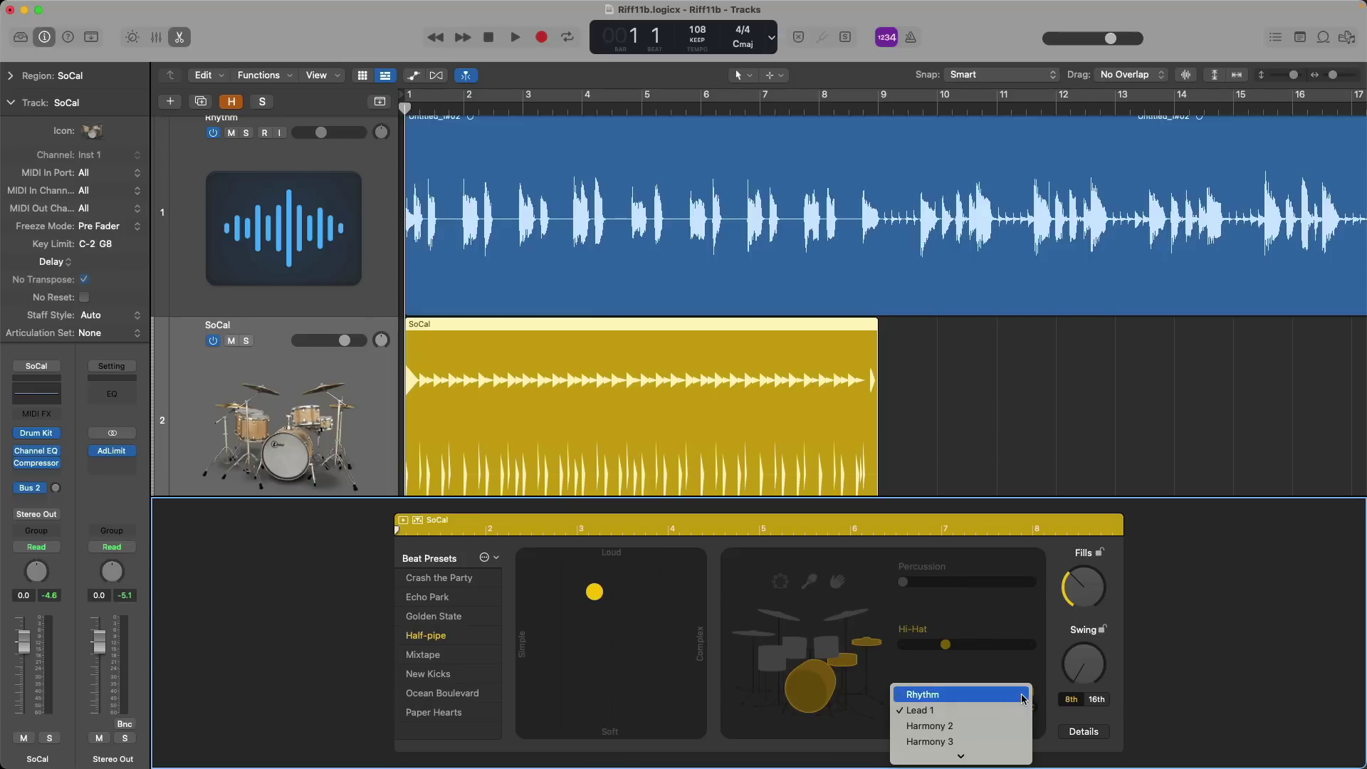
click(1024, 696)
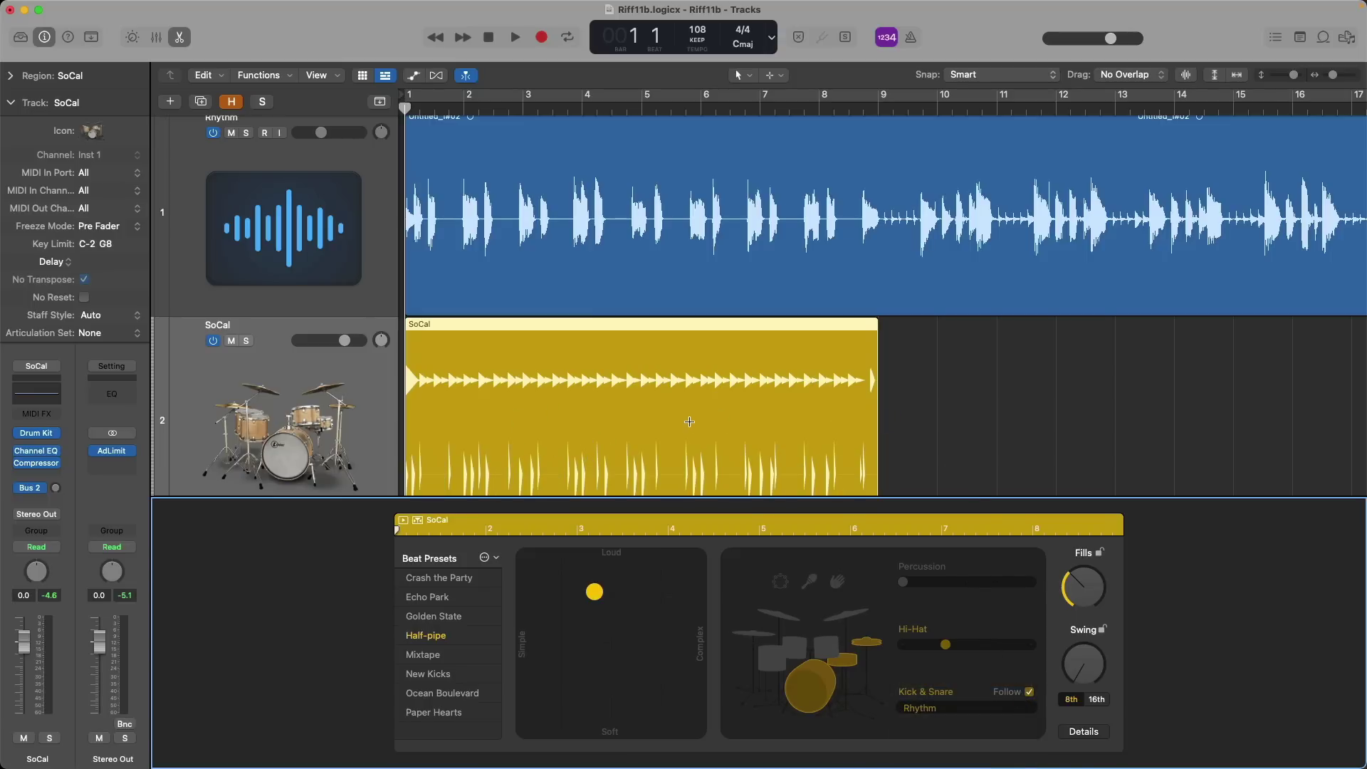
key(space)
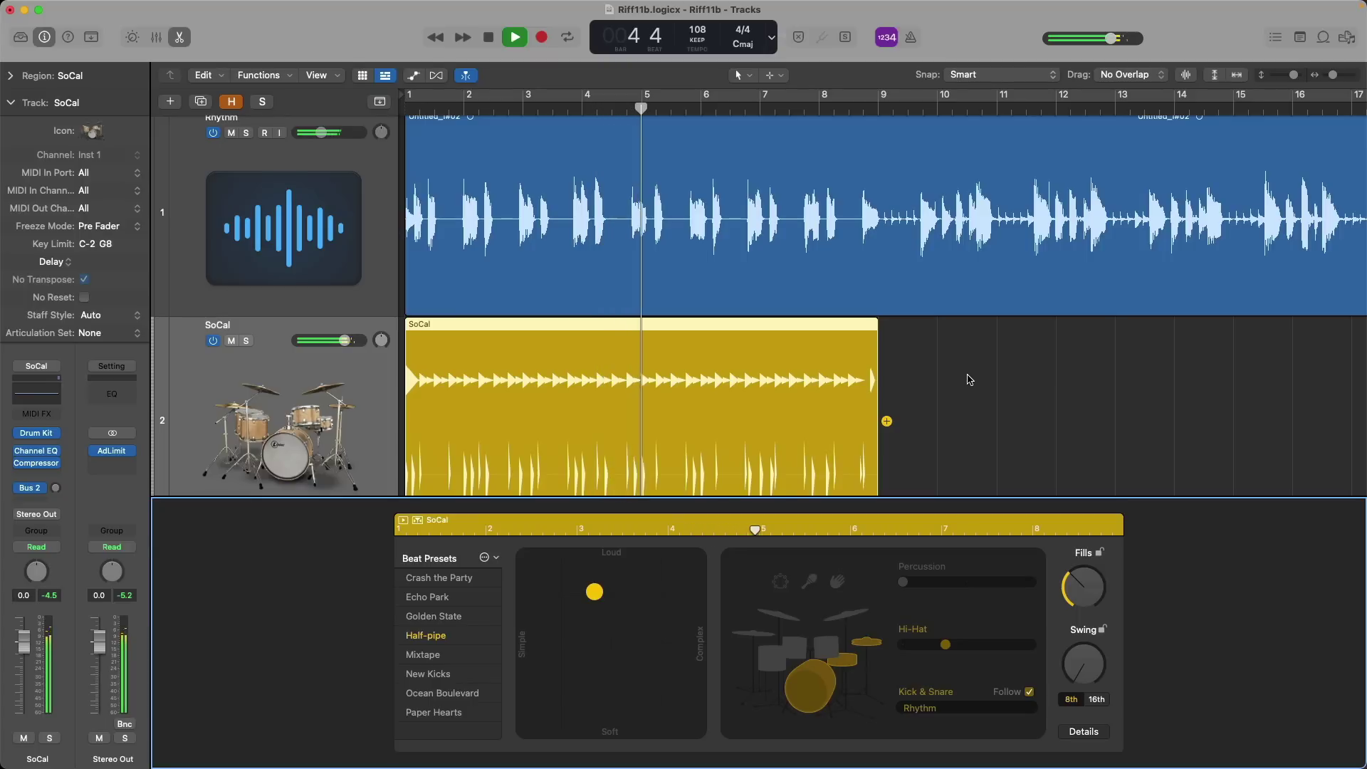
key(space)
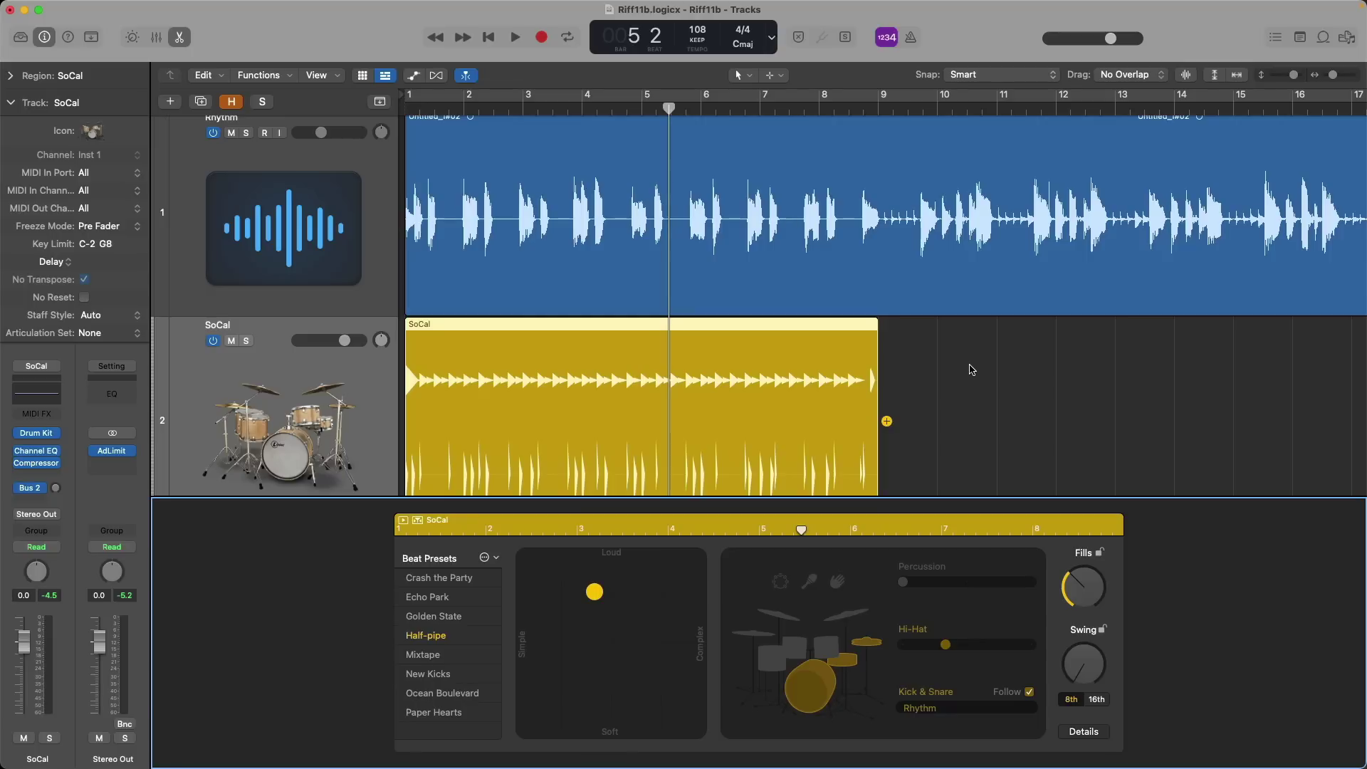
Stop the SoCal region's Kick & Snare from following the Rhythm track, close the drummer editor and mute the SoCal track
click(1028, 692)
key(e)
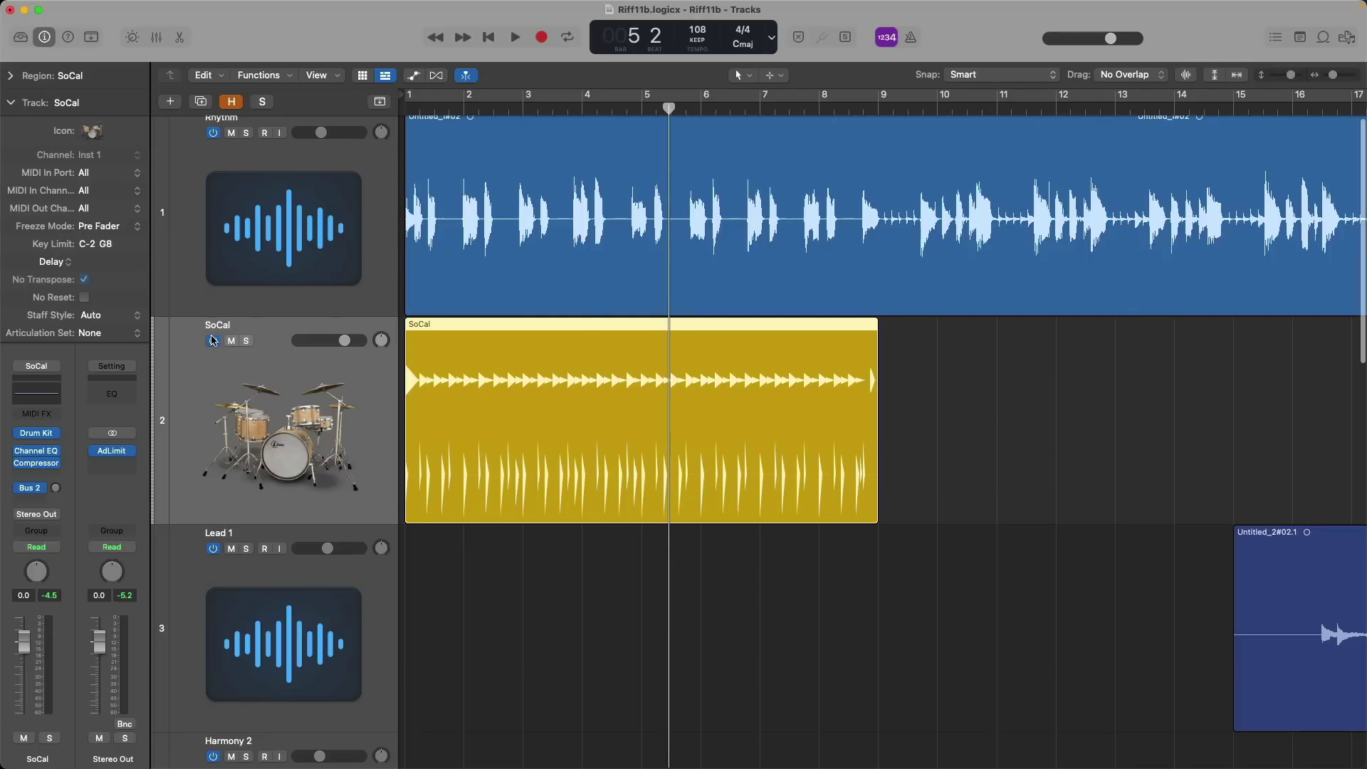
click(232, 341)
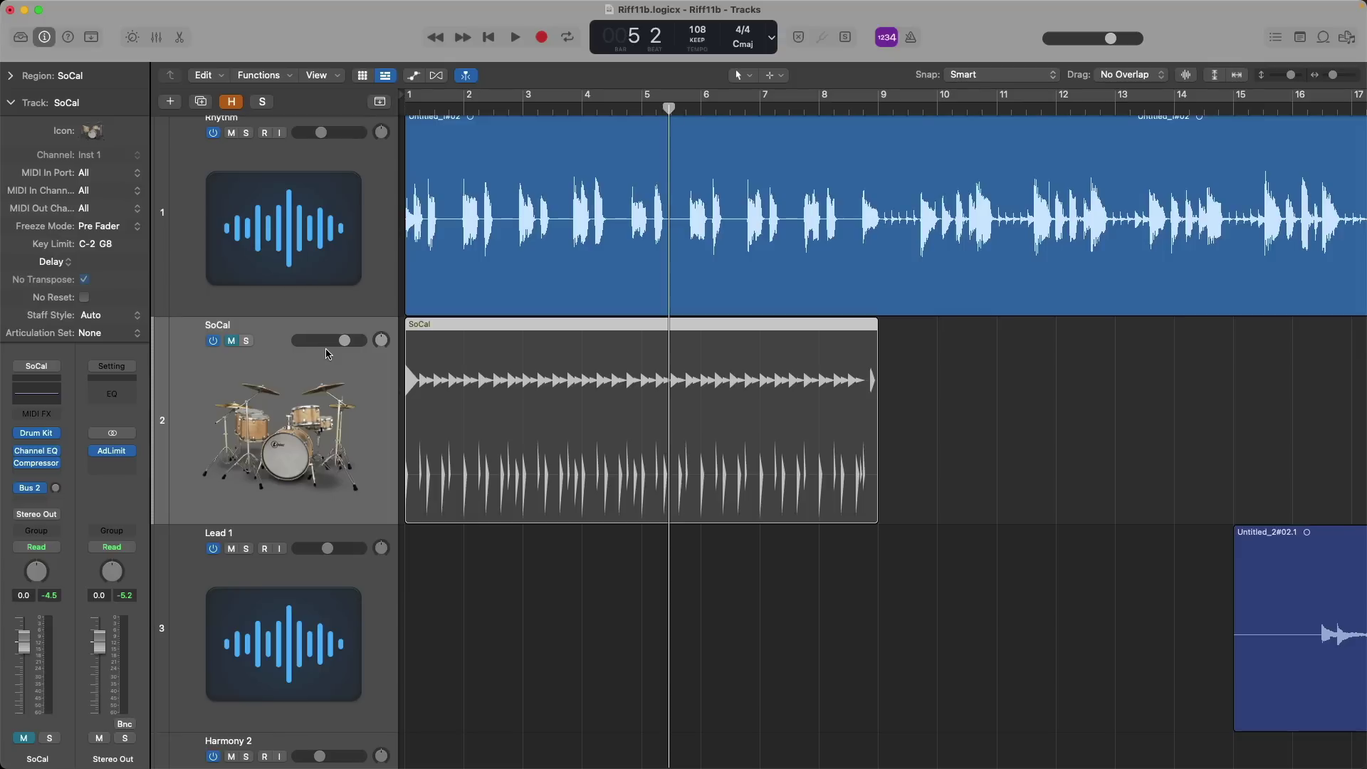
Solo the Rhythm track and listen to its timing against the metronome from bar 1, finishing with the track unsoloed
key(Return)
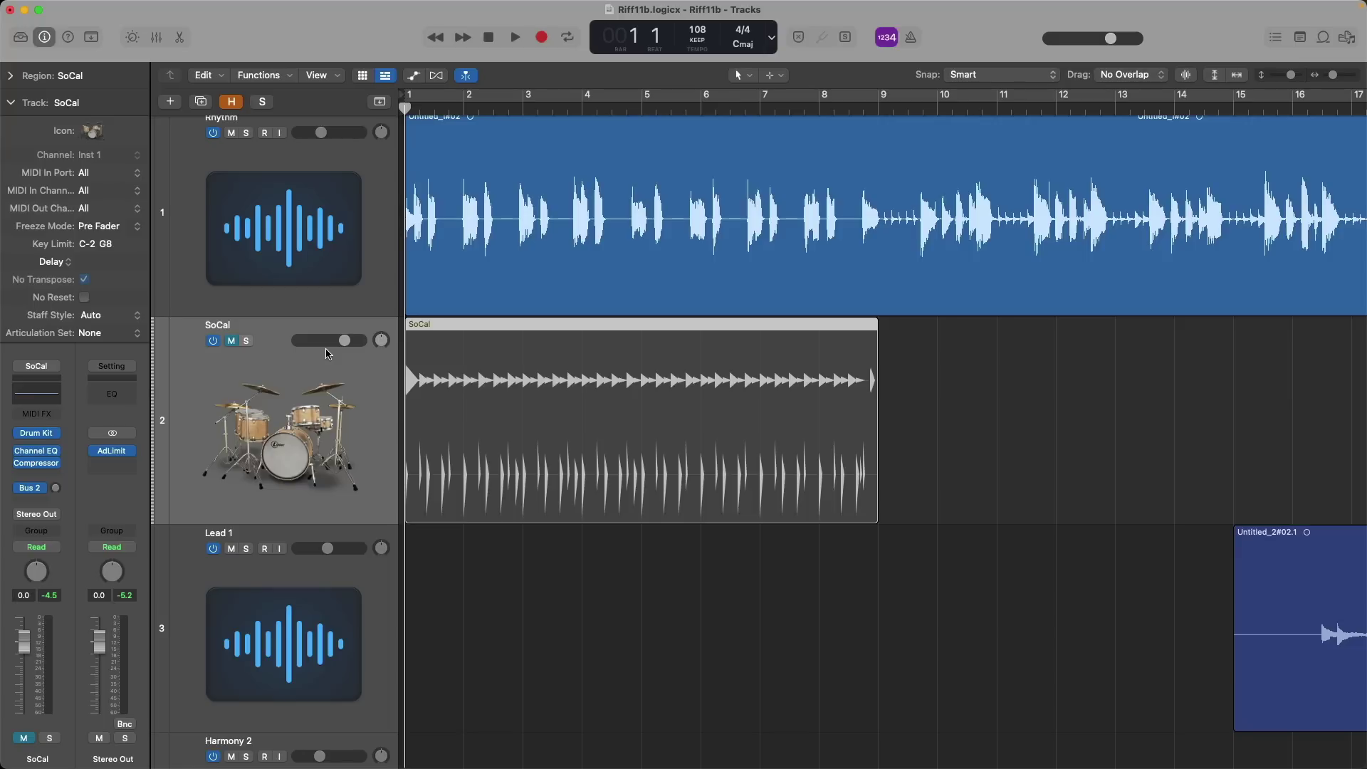
key(k)
click(246, 134)
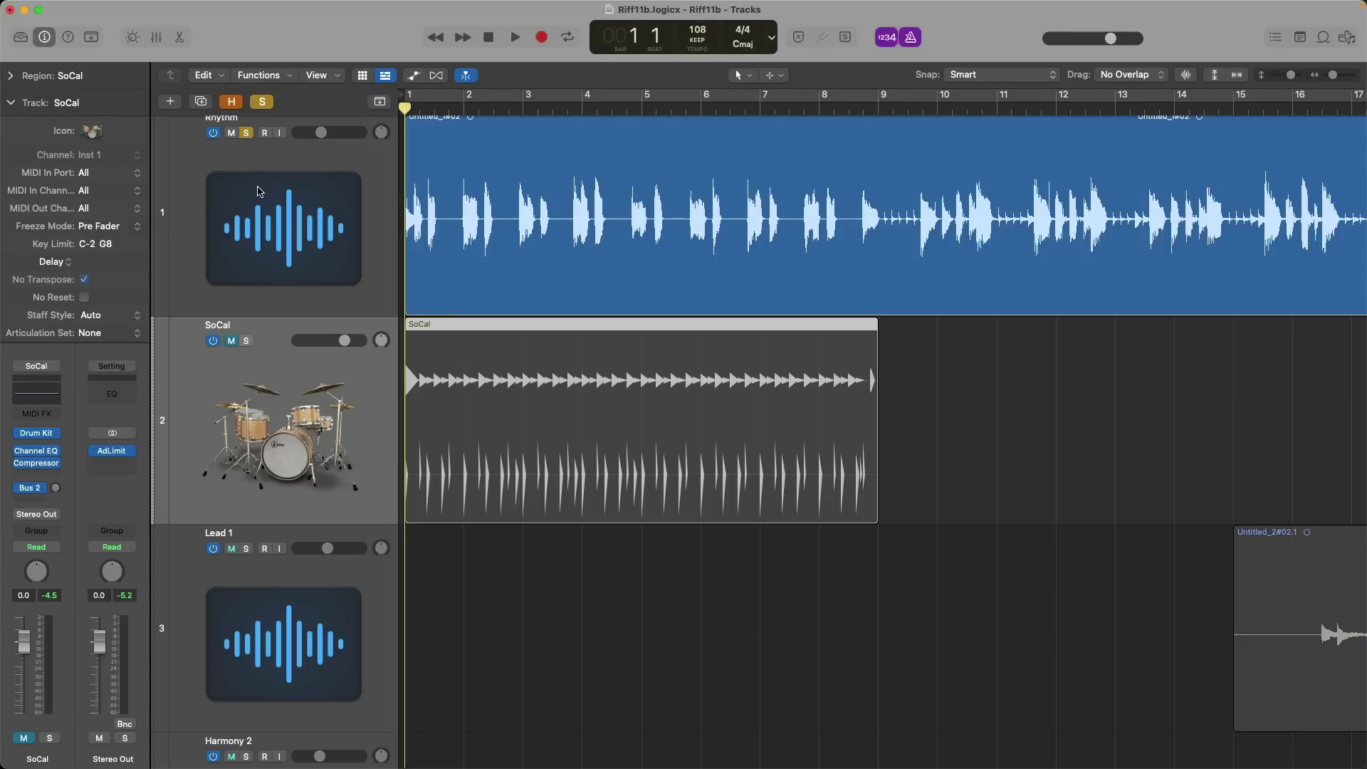
key(space)
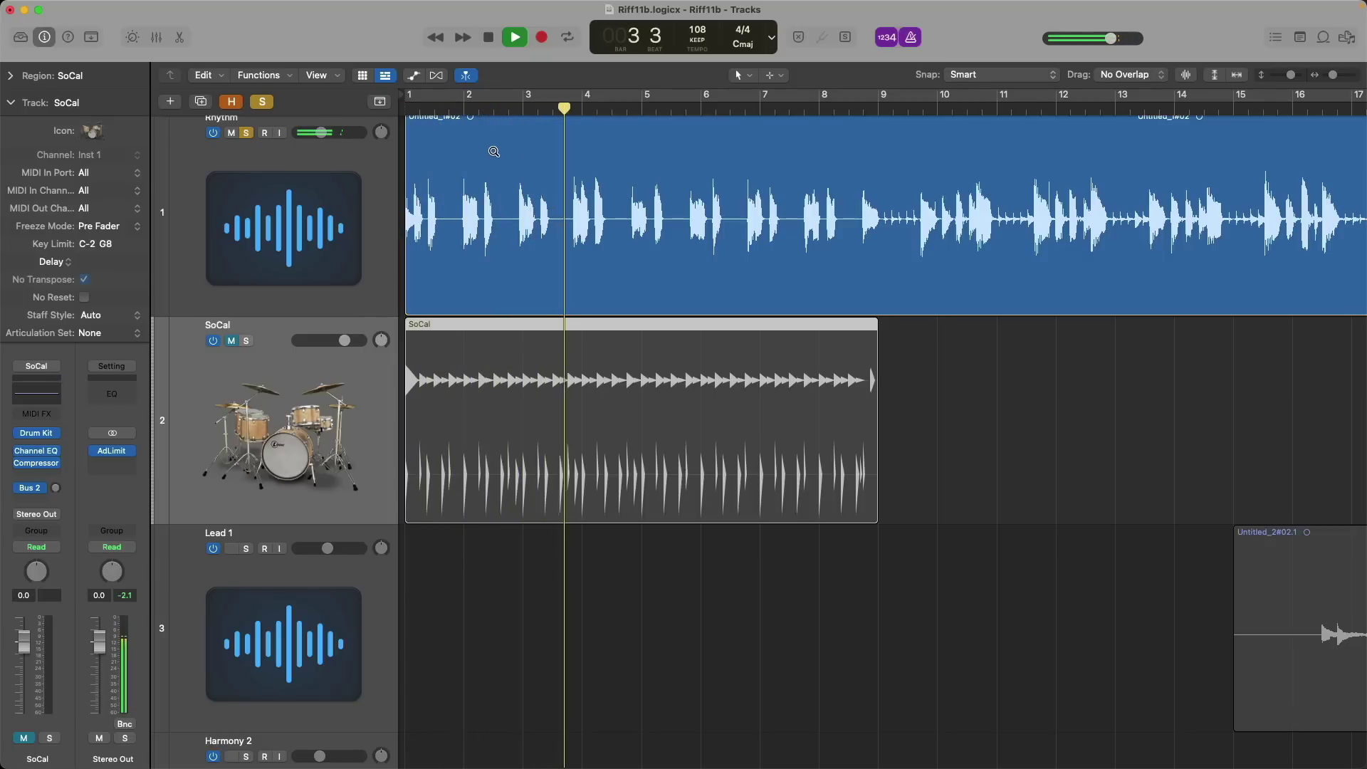
drag(489, 151, 958, 237)
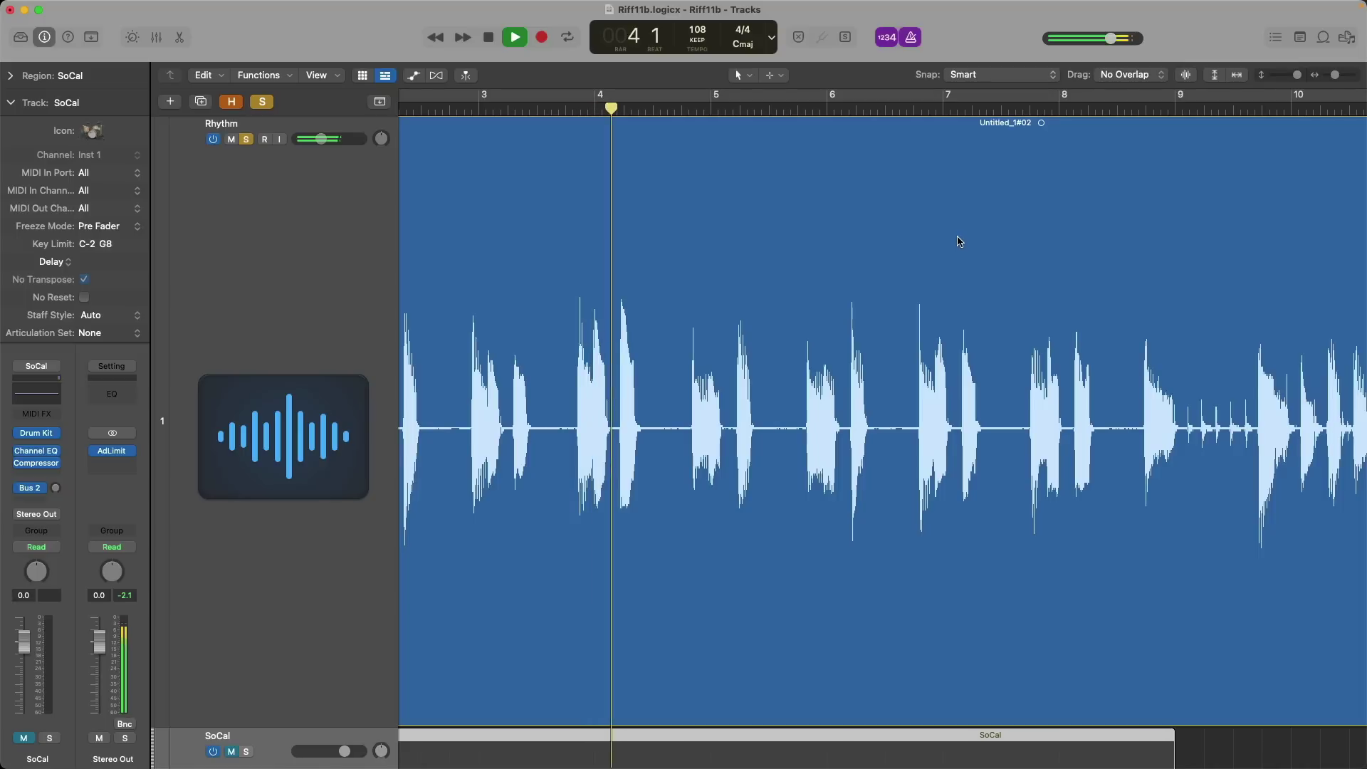
ctrl+alt+click(880, 243)
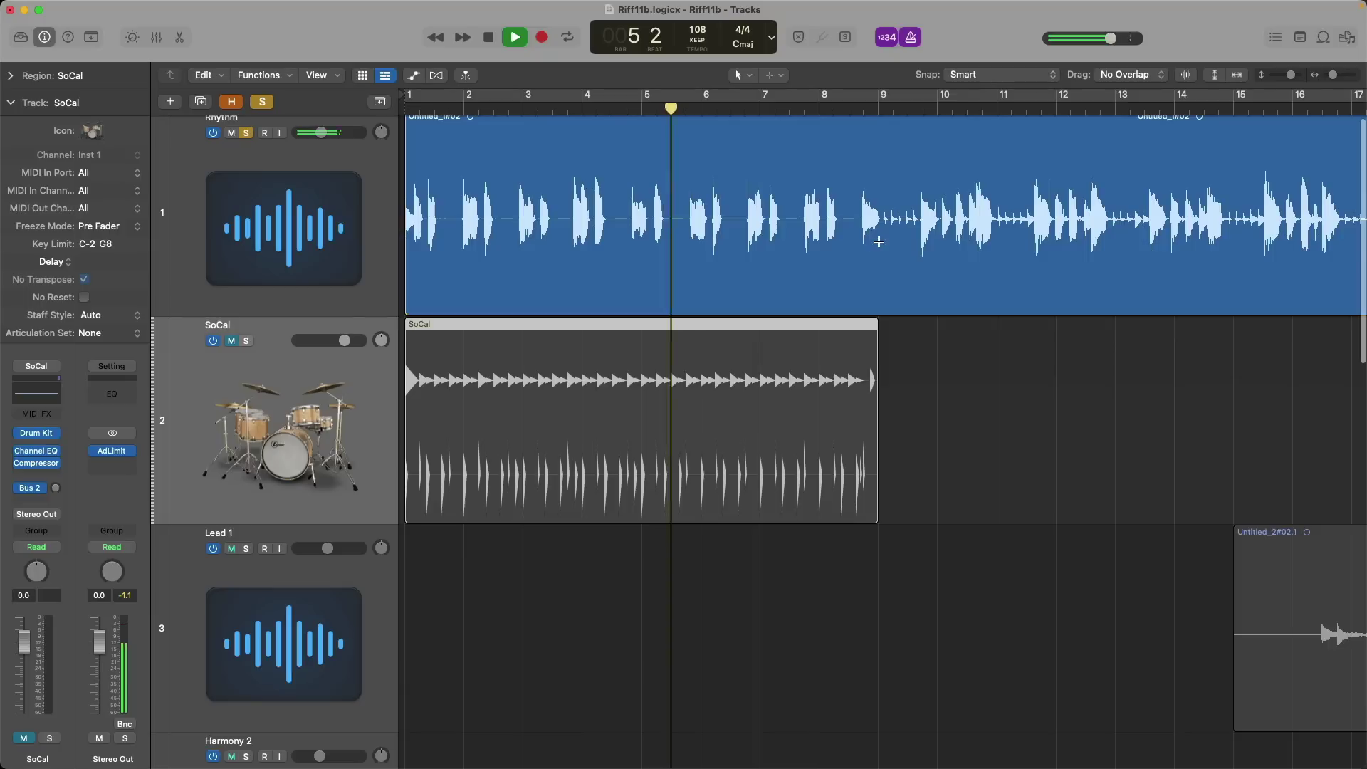
key(space)
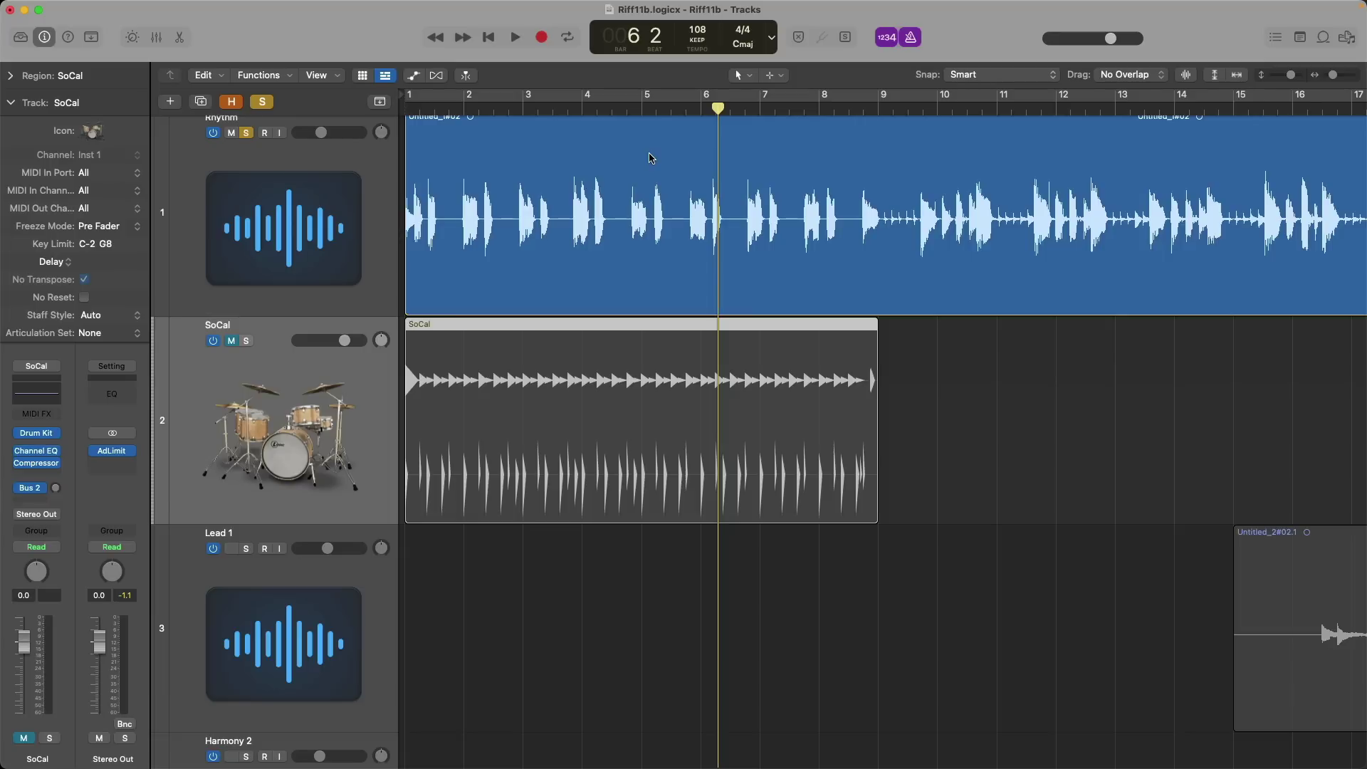
click(246, 133)
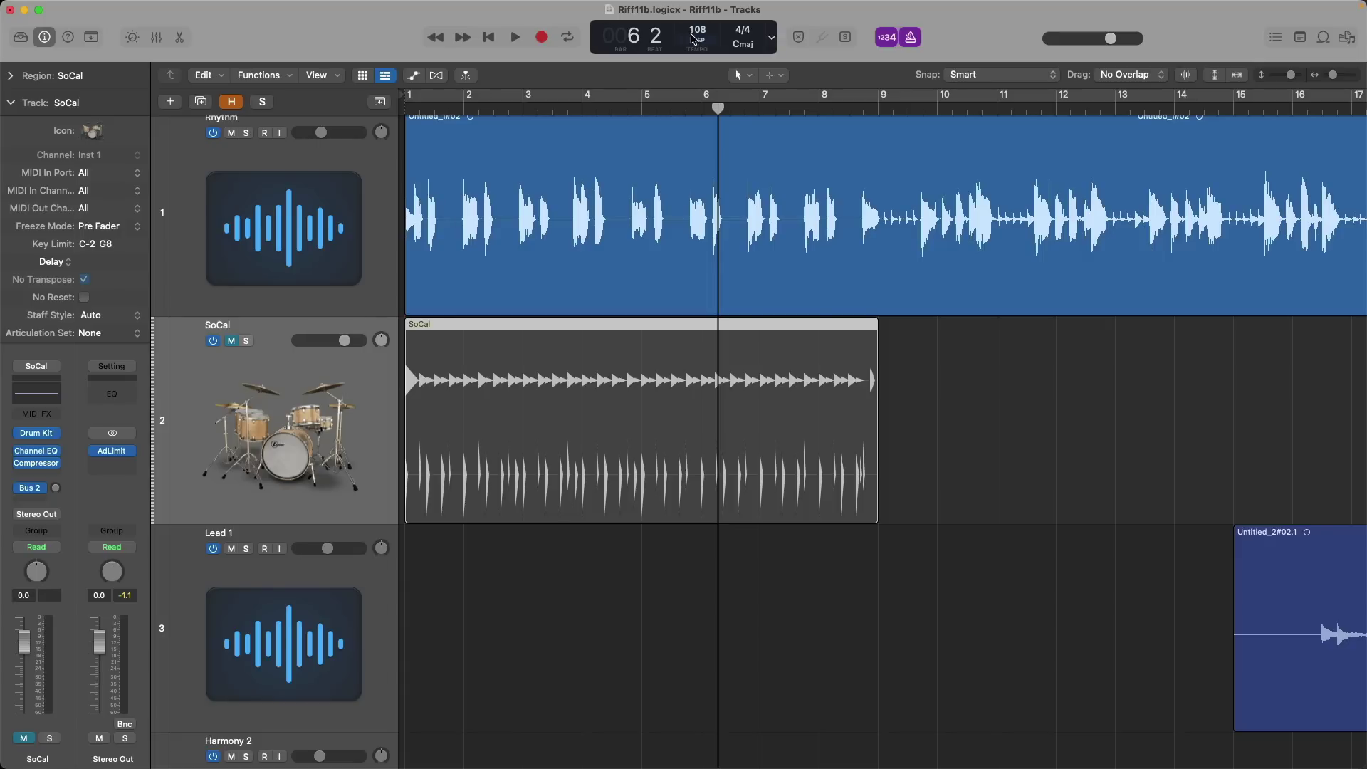
Turn off the metronome and run a Smart Tempo analysis on the Rhythm track's Untitled_1#02 region
key(super+Left)
key(super+Left)
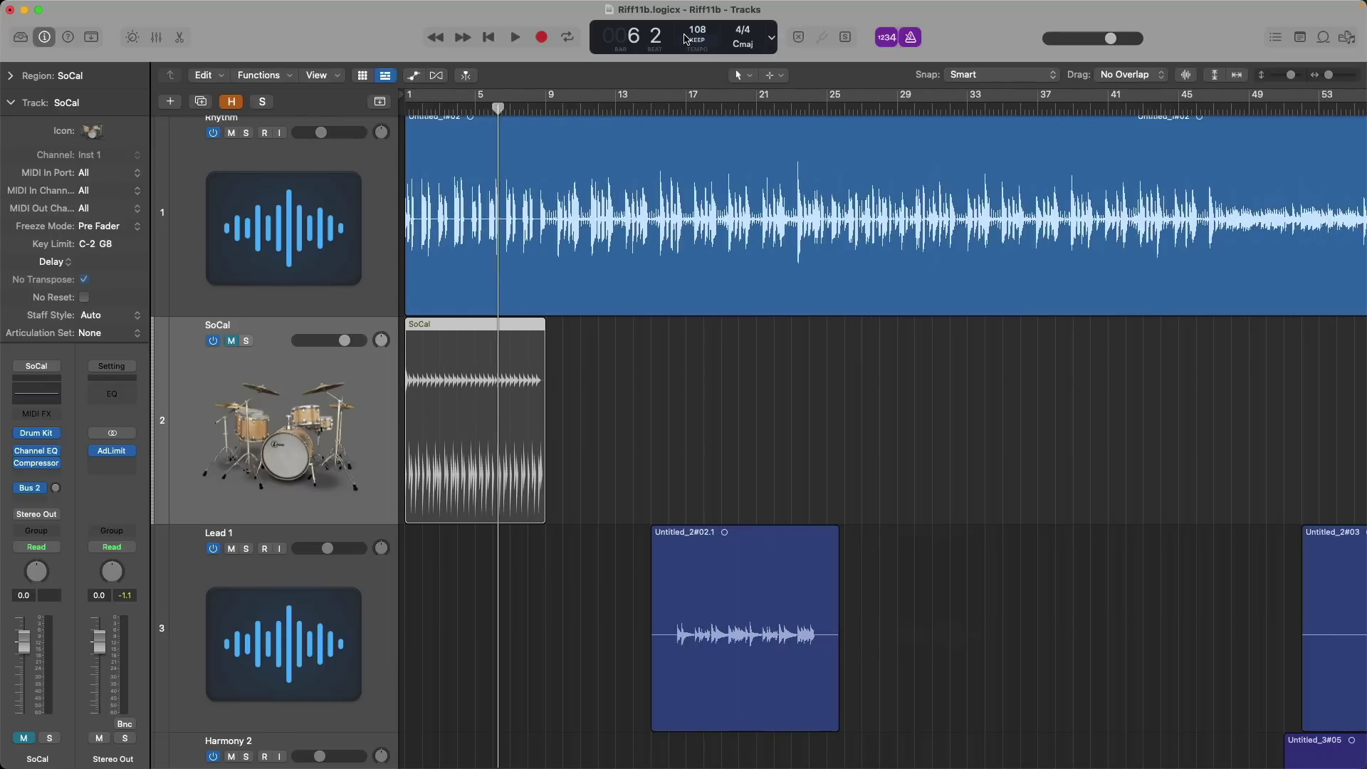
scroll(670, 158, up, 1)
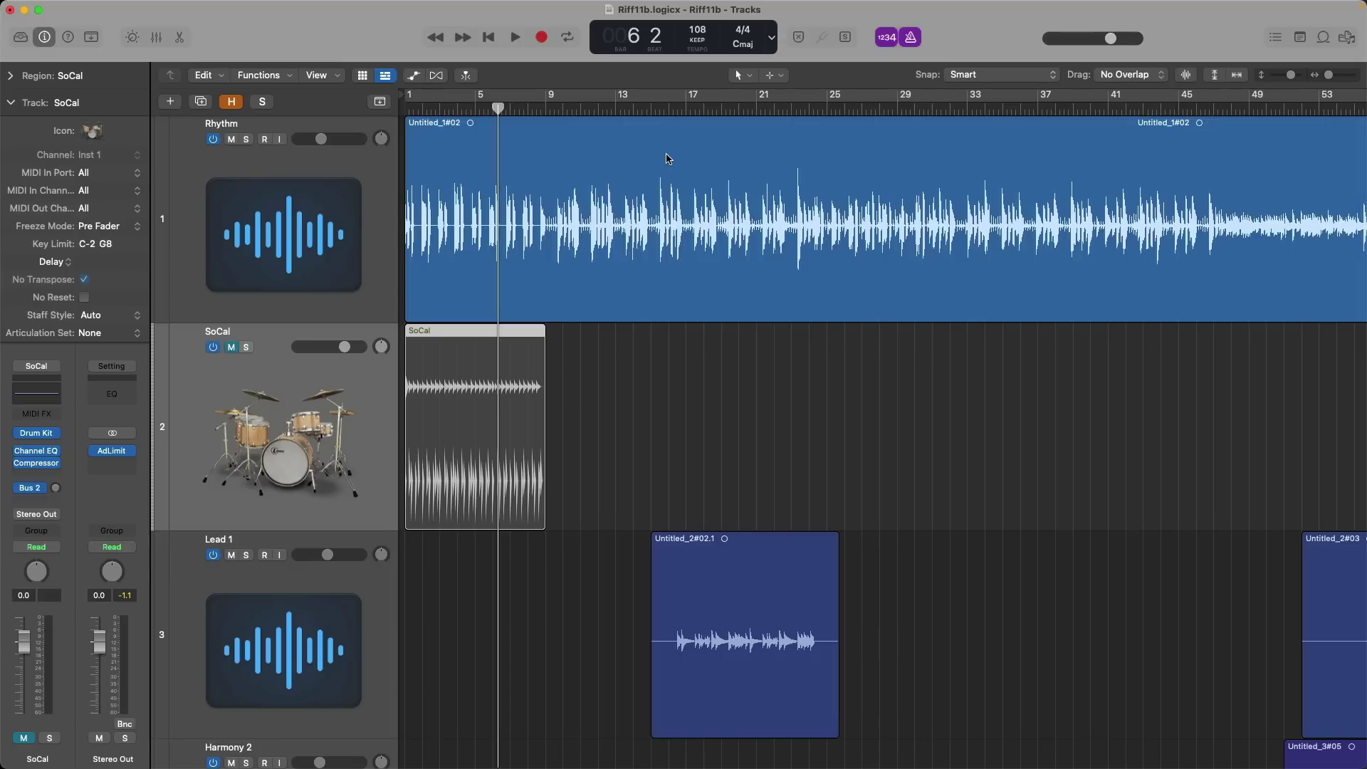
click(669, 158)
key(k)
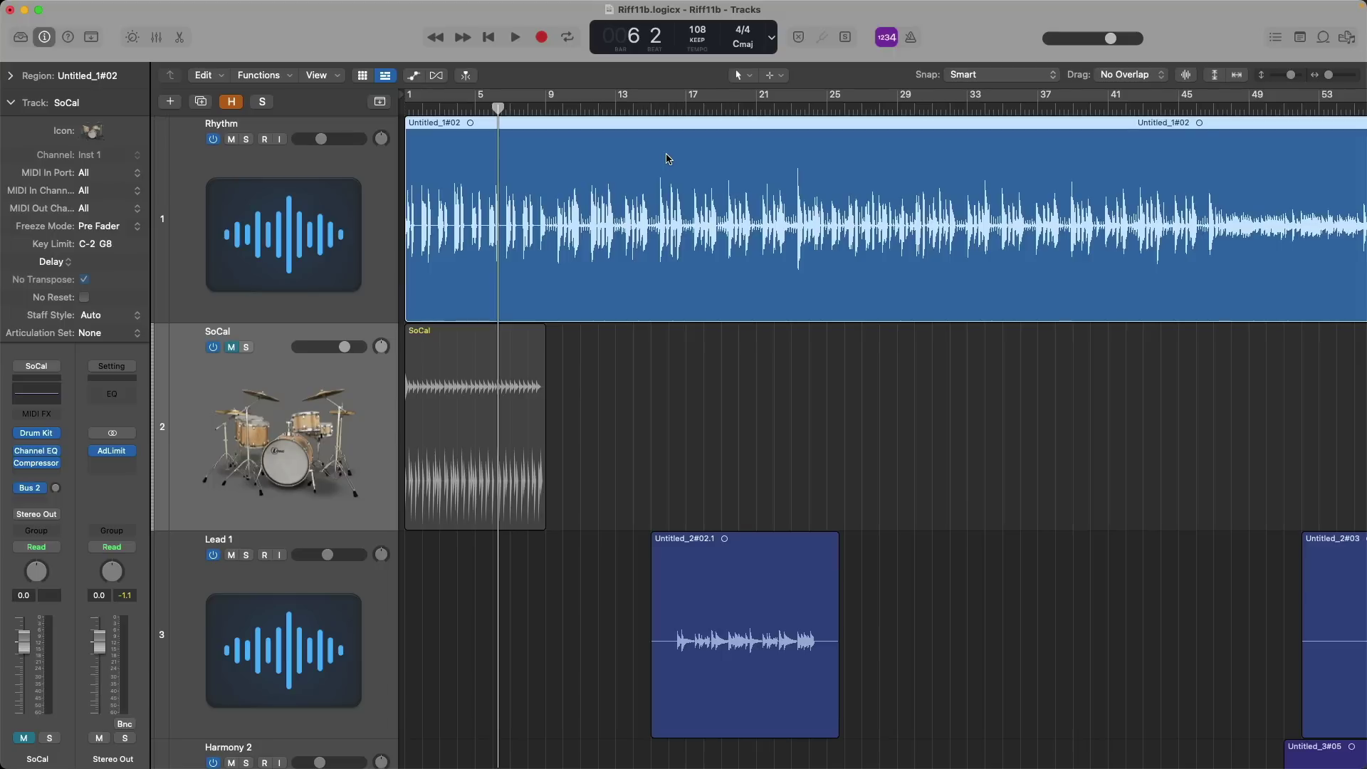
key(e)
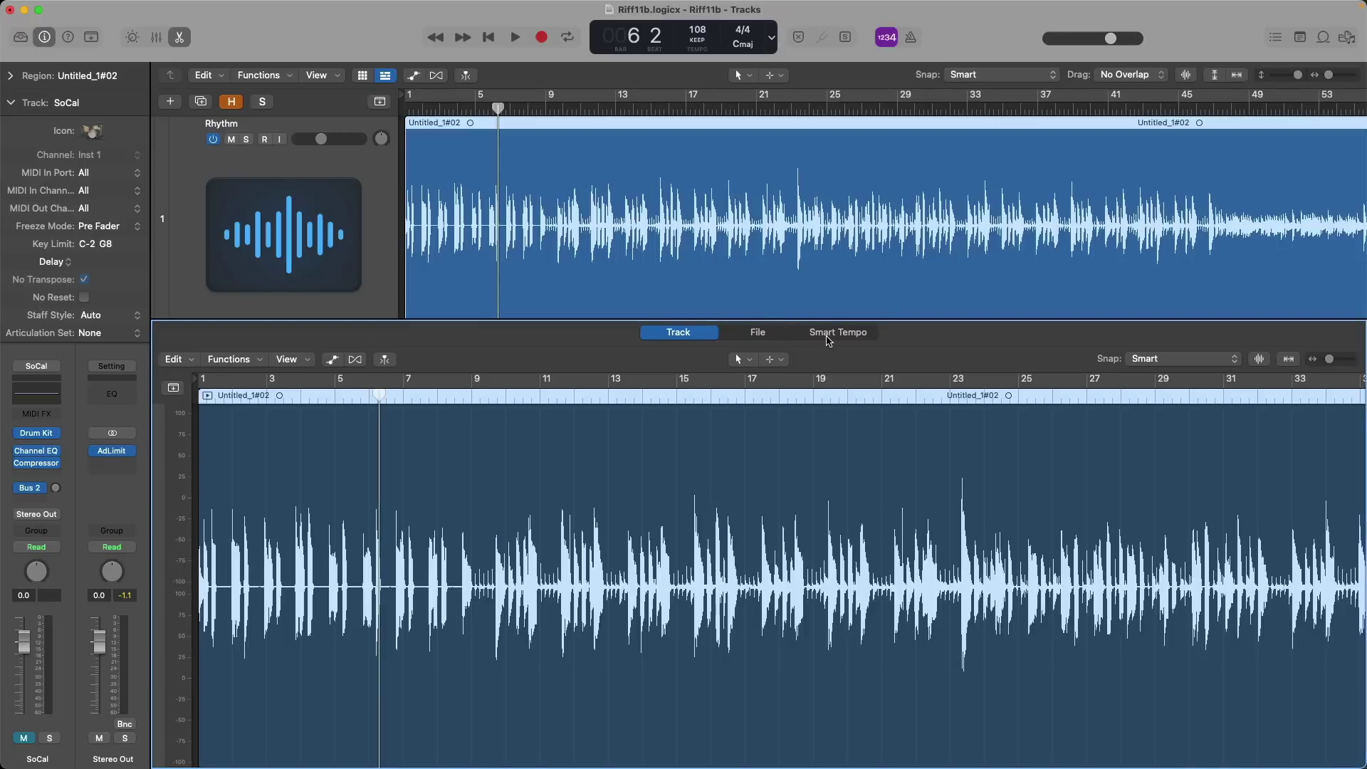
click(829, 335)
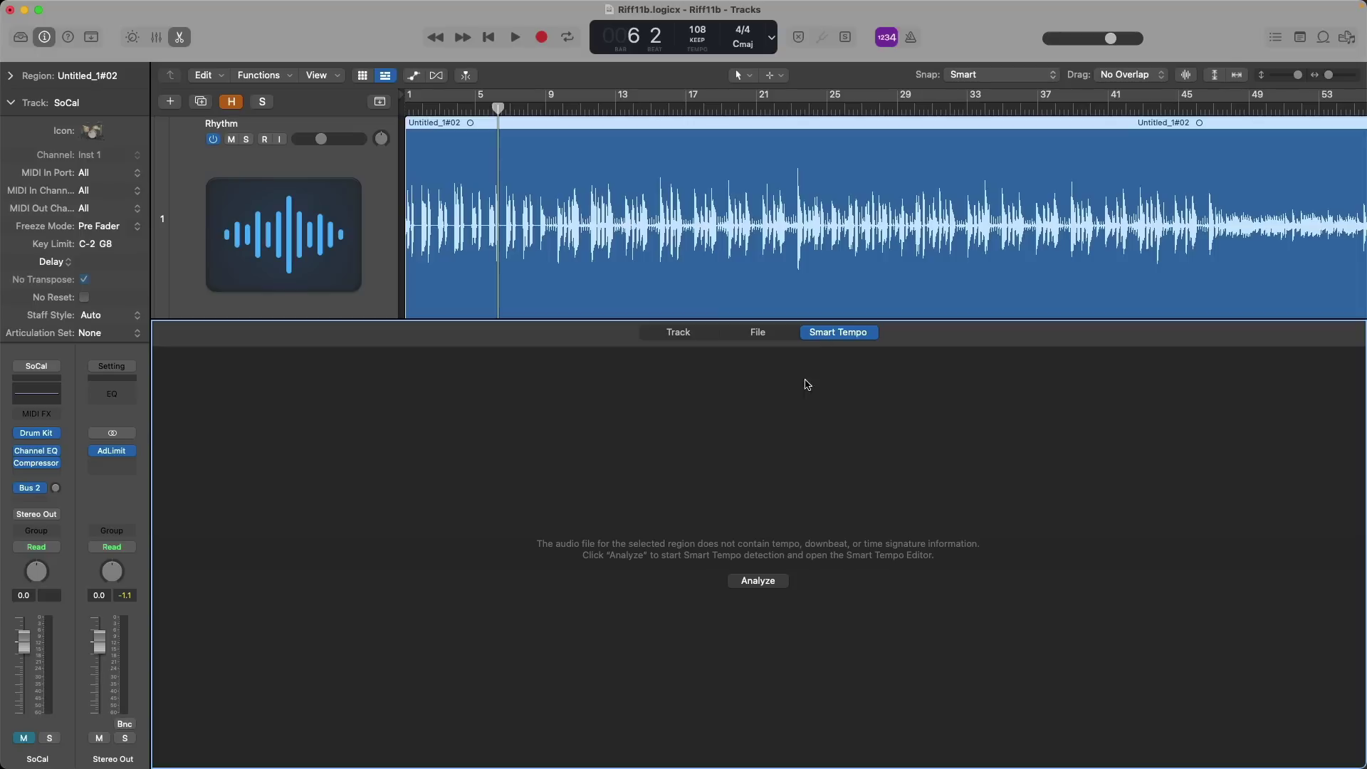
click(759, 581)
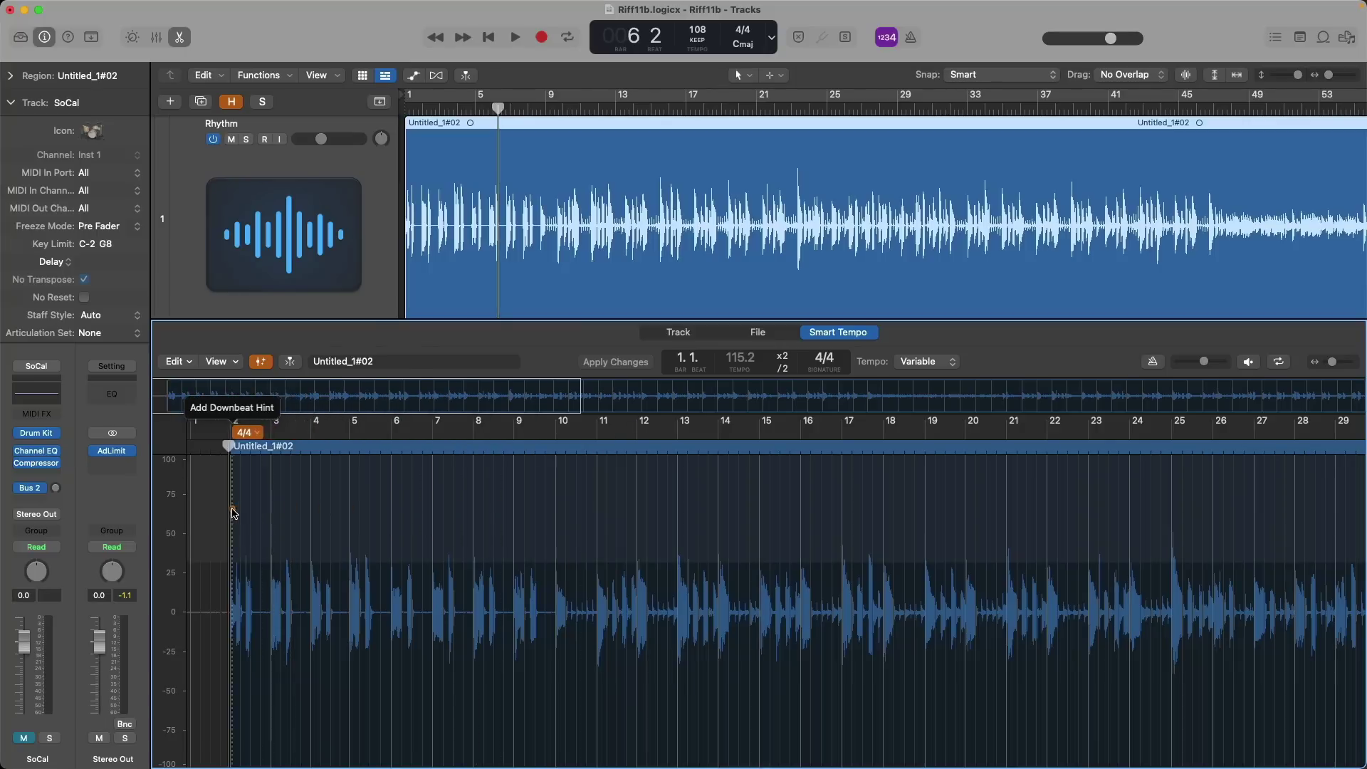
Examine the detected downbeats against the guitar hits in the opening bars of the analyzed Rhythm recording
scroll(311, 550, up, 5)
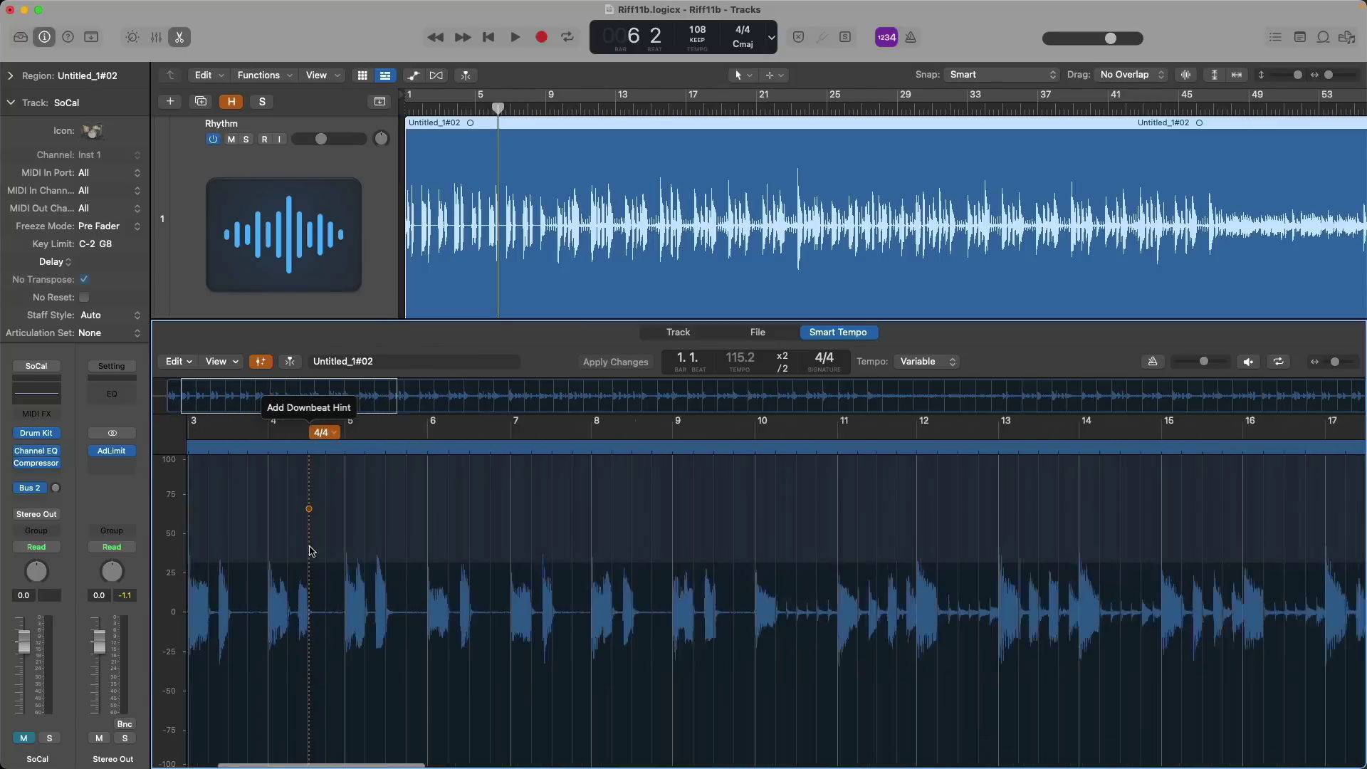
scroll(311, 550, left, 5)
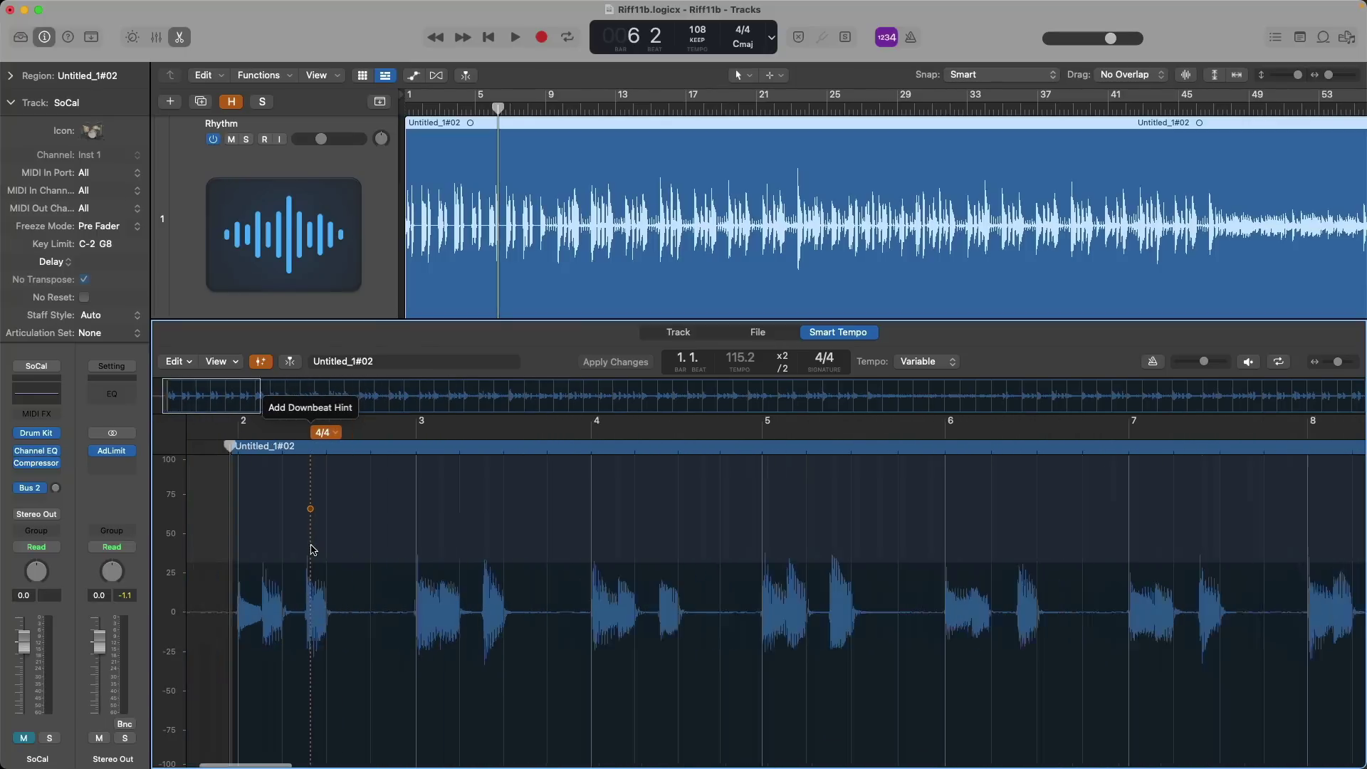
scroll(356, 552, up, 3)
scroll(360, 556, up, 4)
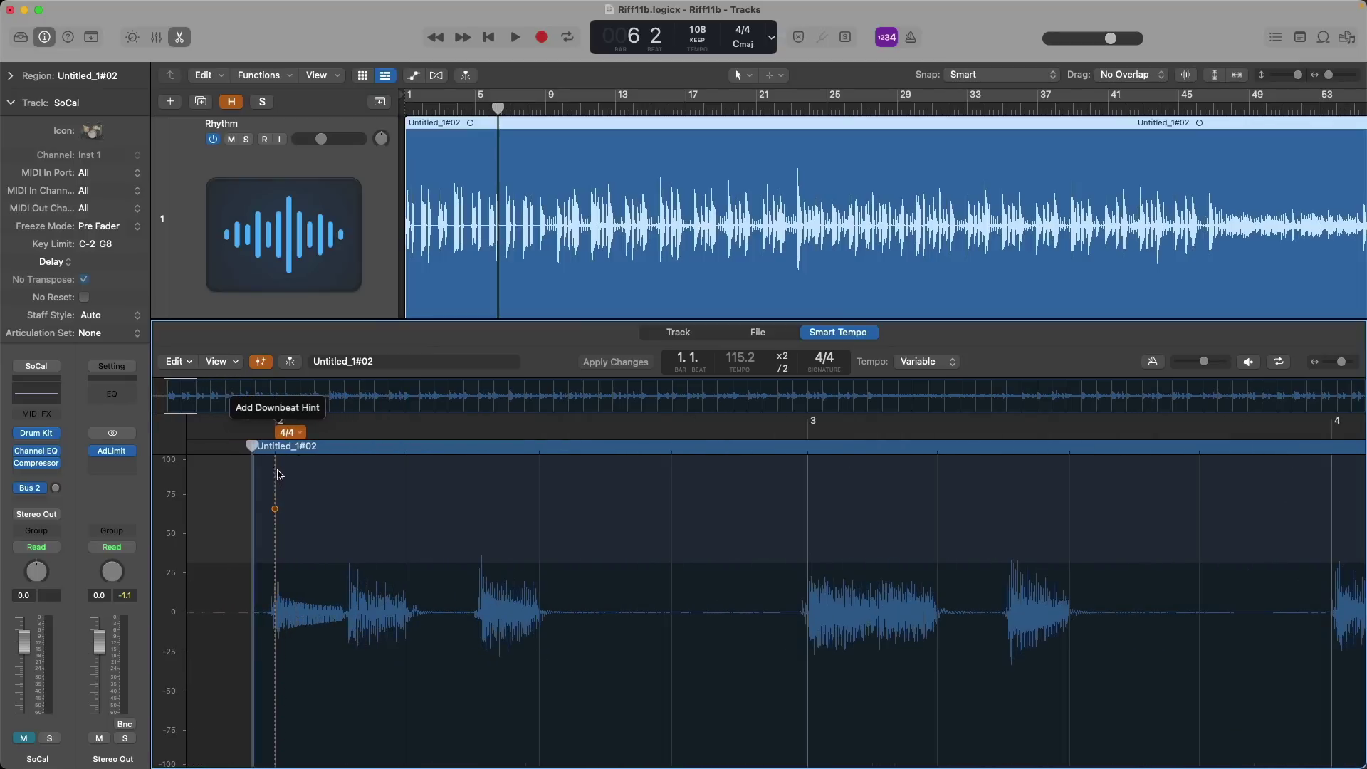
scroll(744, 489, down, 1)
scroll(744, 489, down, 2)
scroll(759, 482, right, 5)
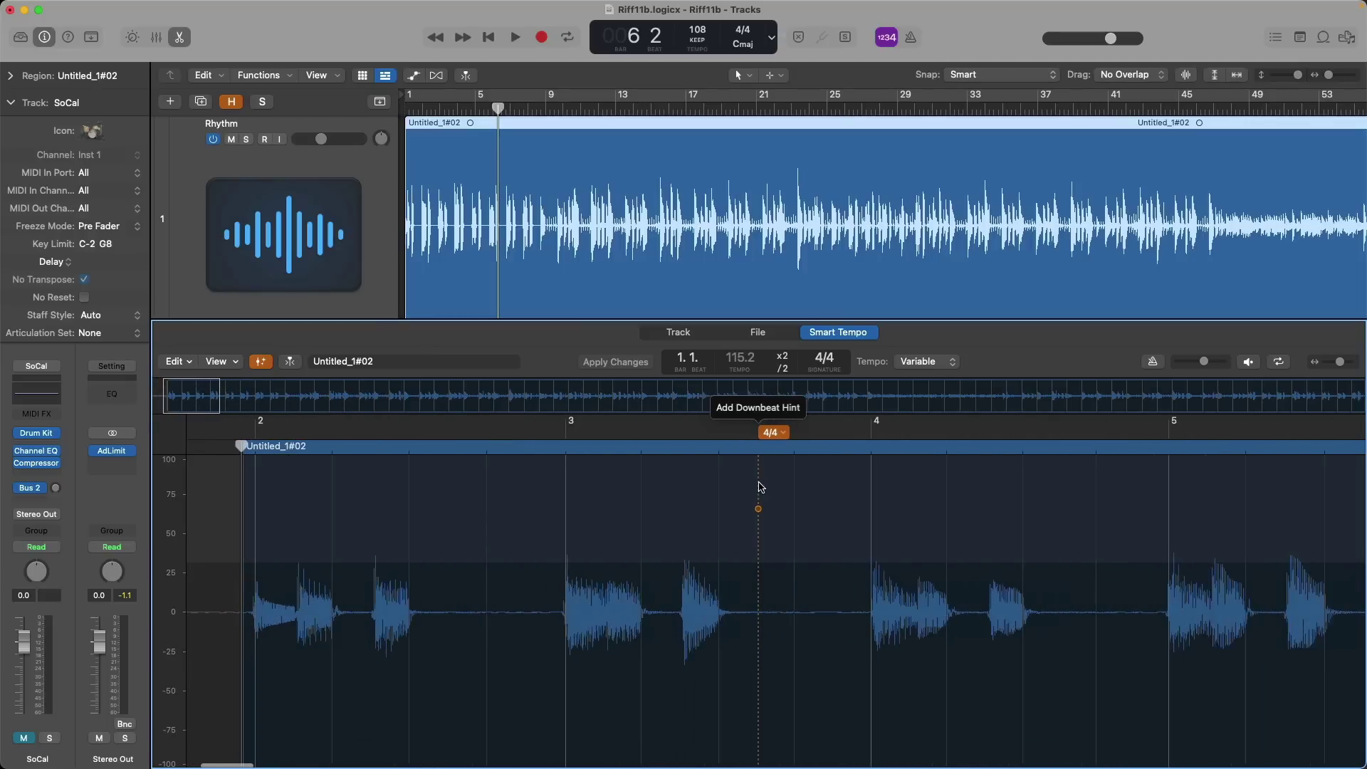
scroll(965, 490, right, 5)
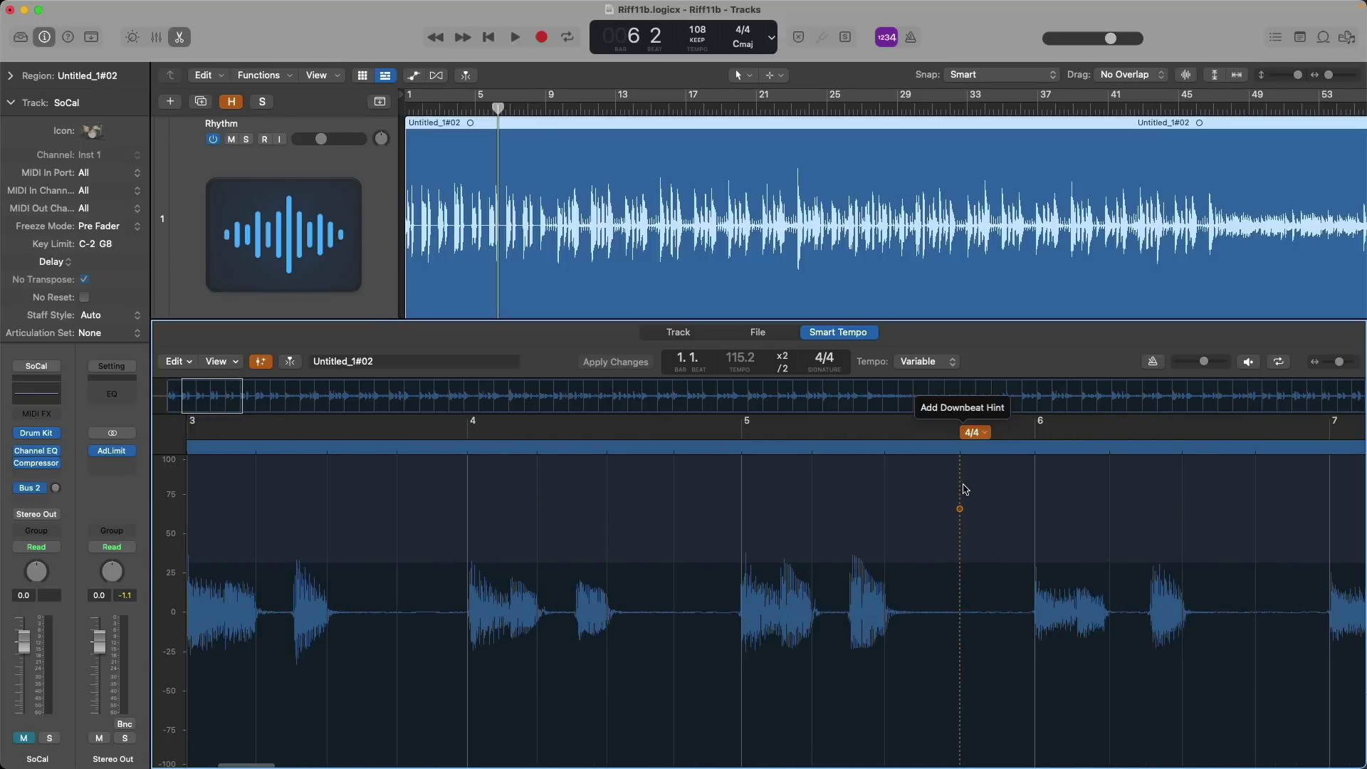
scroll(965, 490, left, 5)
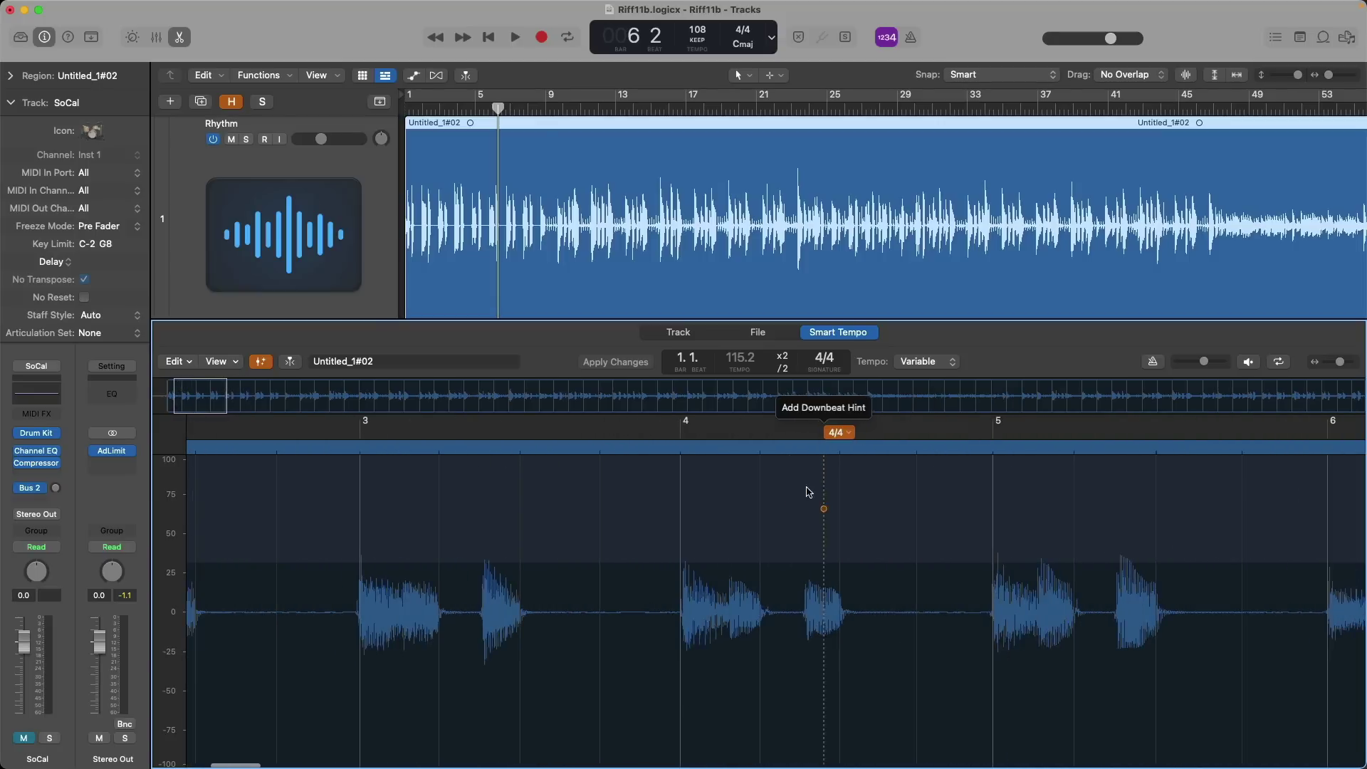
scroll(494, 458, up, 1)
scroll(381, 430, left, 5)
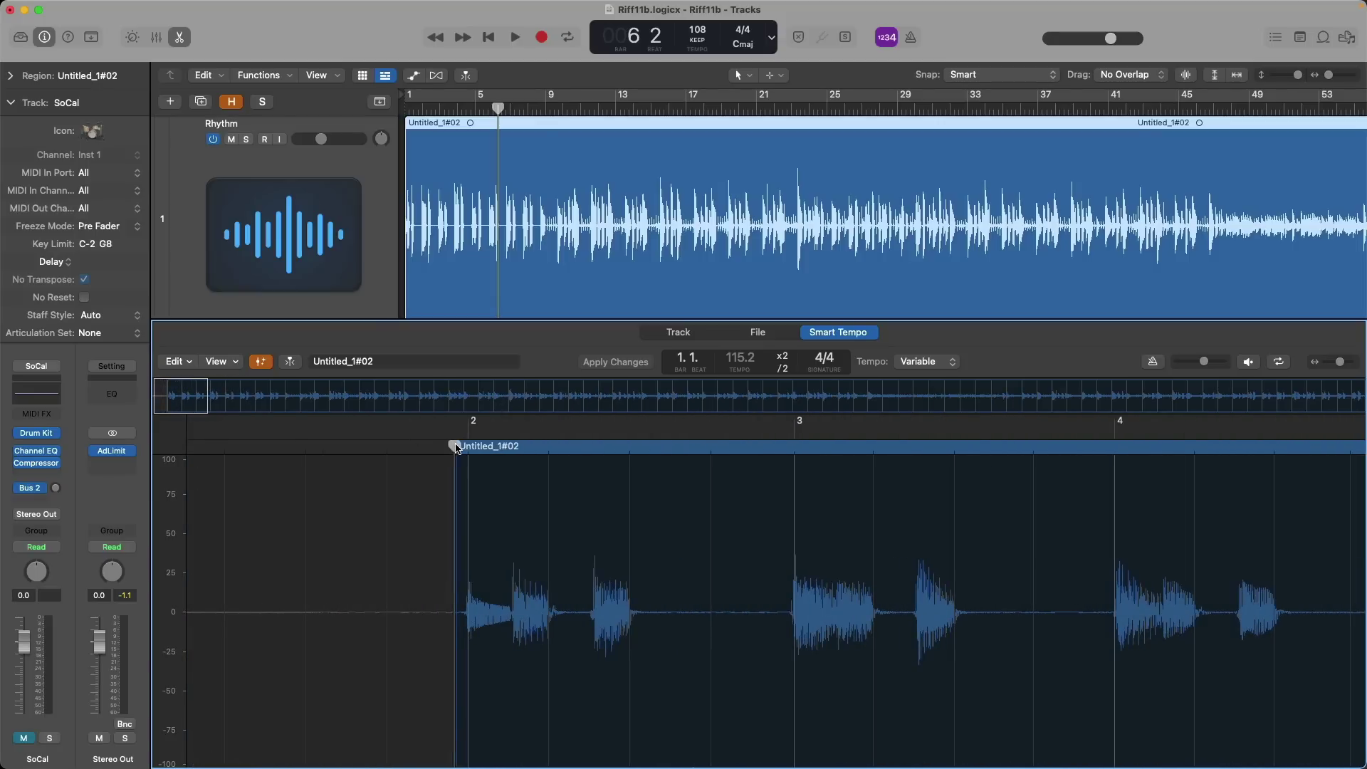
scroll(456, 447, down, 3)
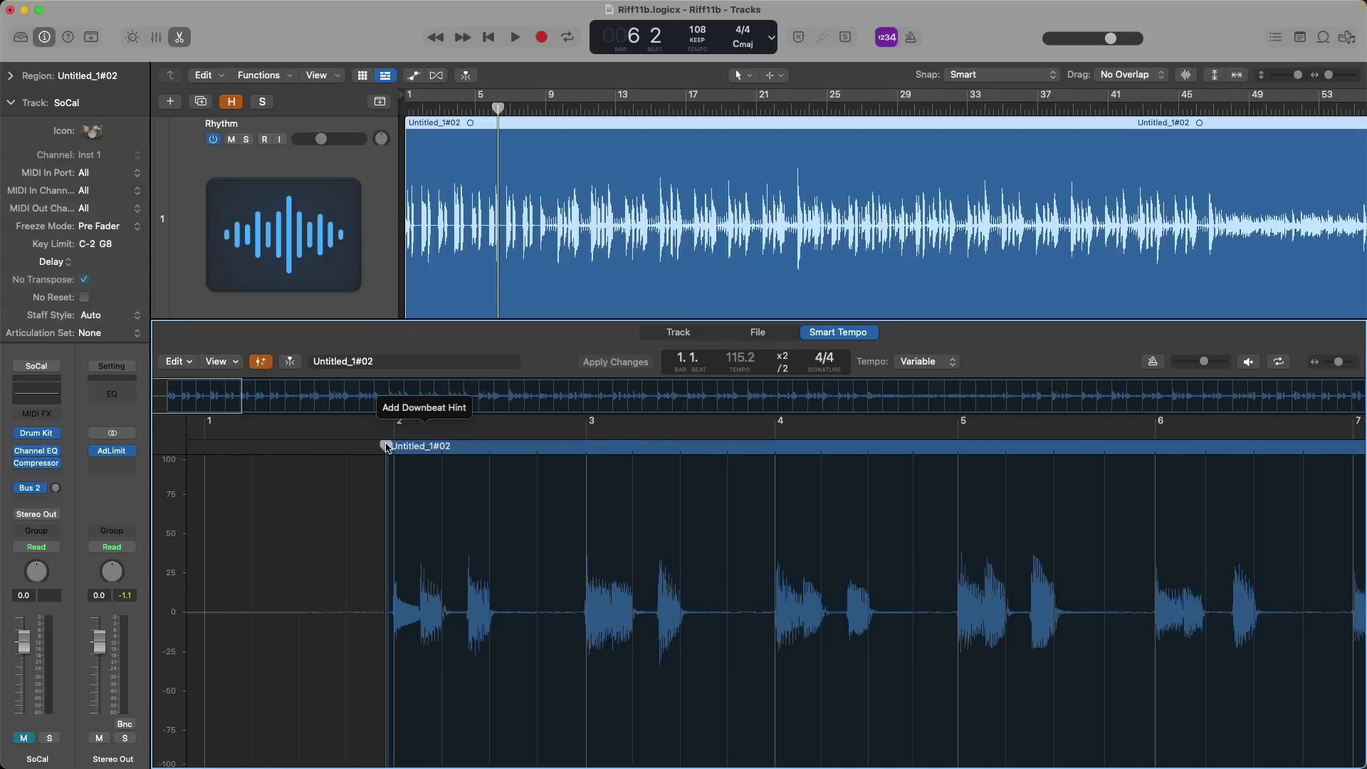
Compare the detected tempo at several positions between bars 5 and 8 with the project's tempo track, and close the editor
drag(385, 445, 1034, 451)
key(super+Left)
key(super+Left)
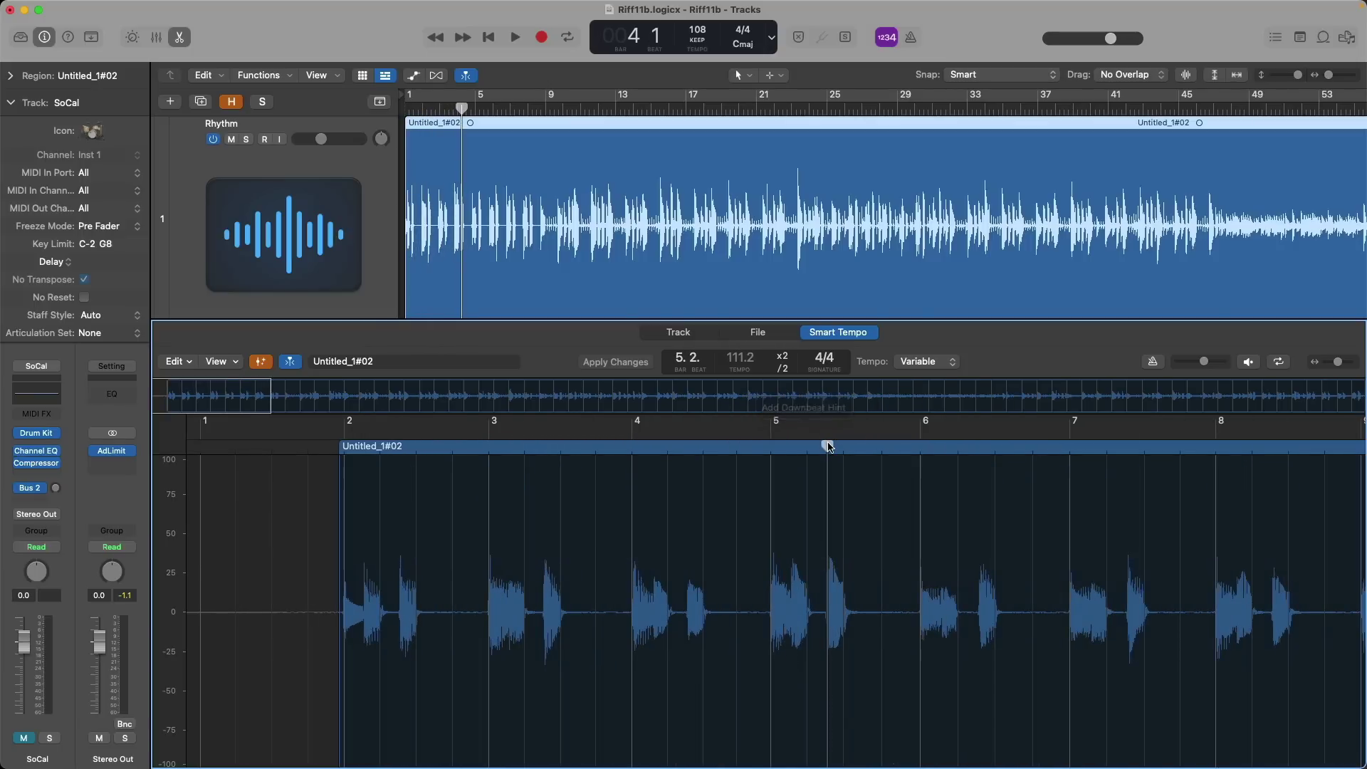
drag(828, 446, 1261, 443)
key(super+Left)
key(super+Left)
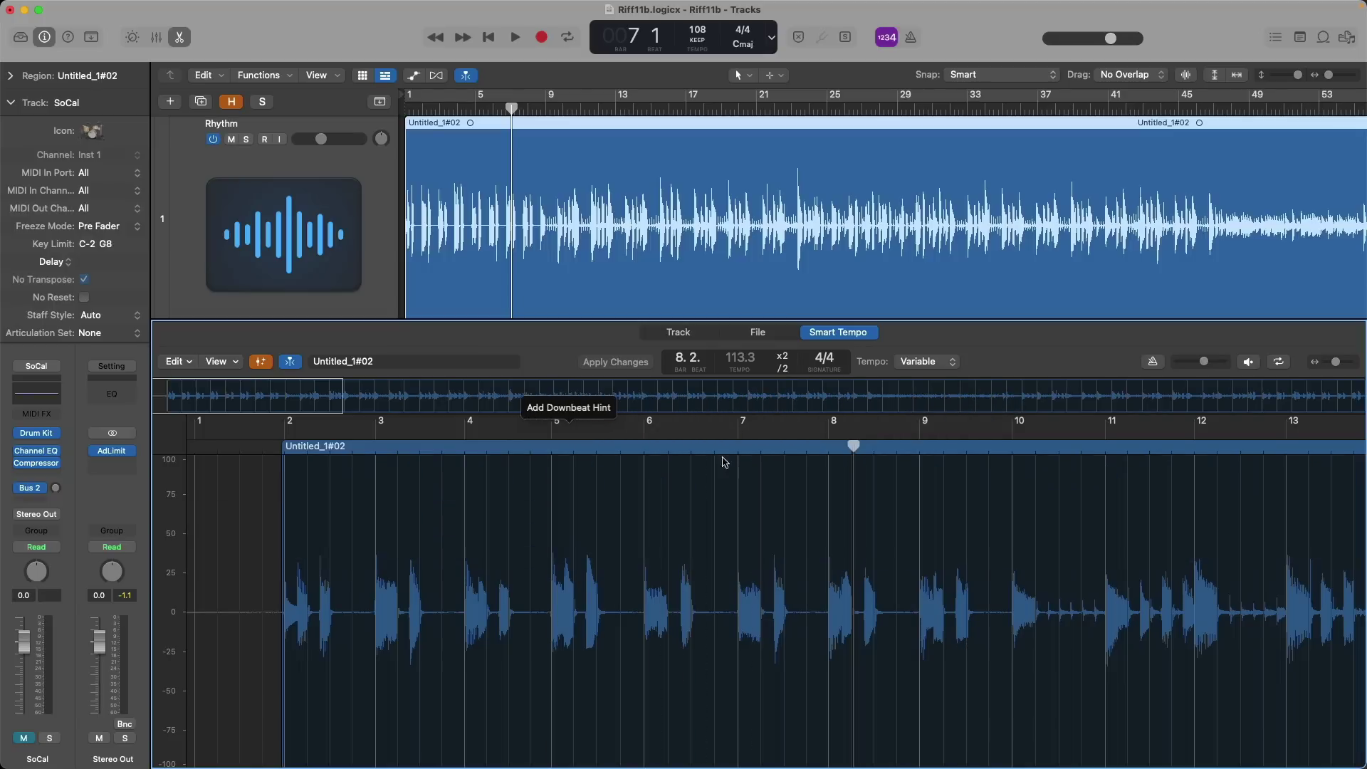
drag(854, 447, 594, 447)
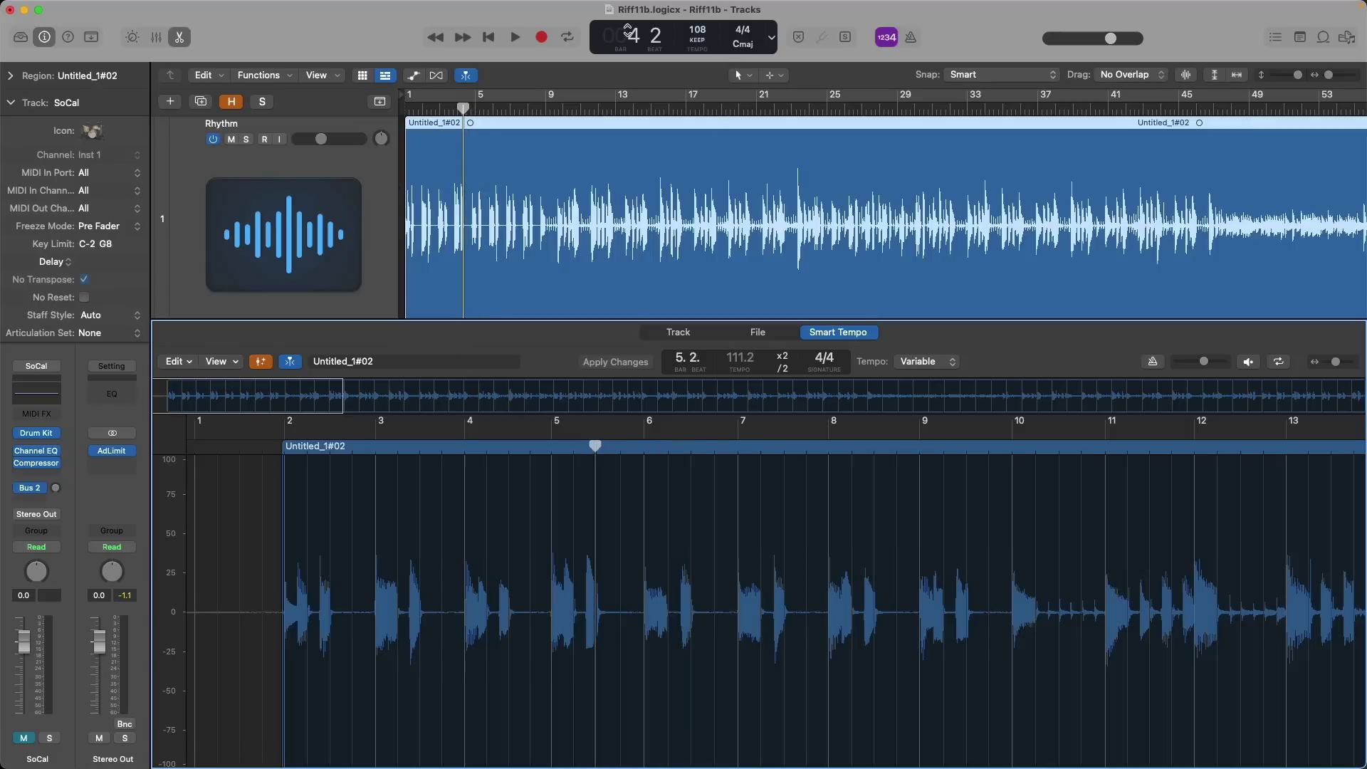
click(378, 101)
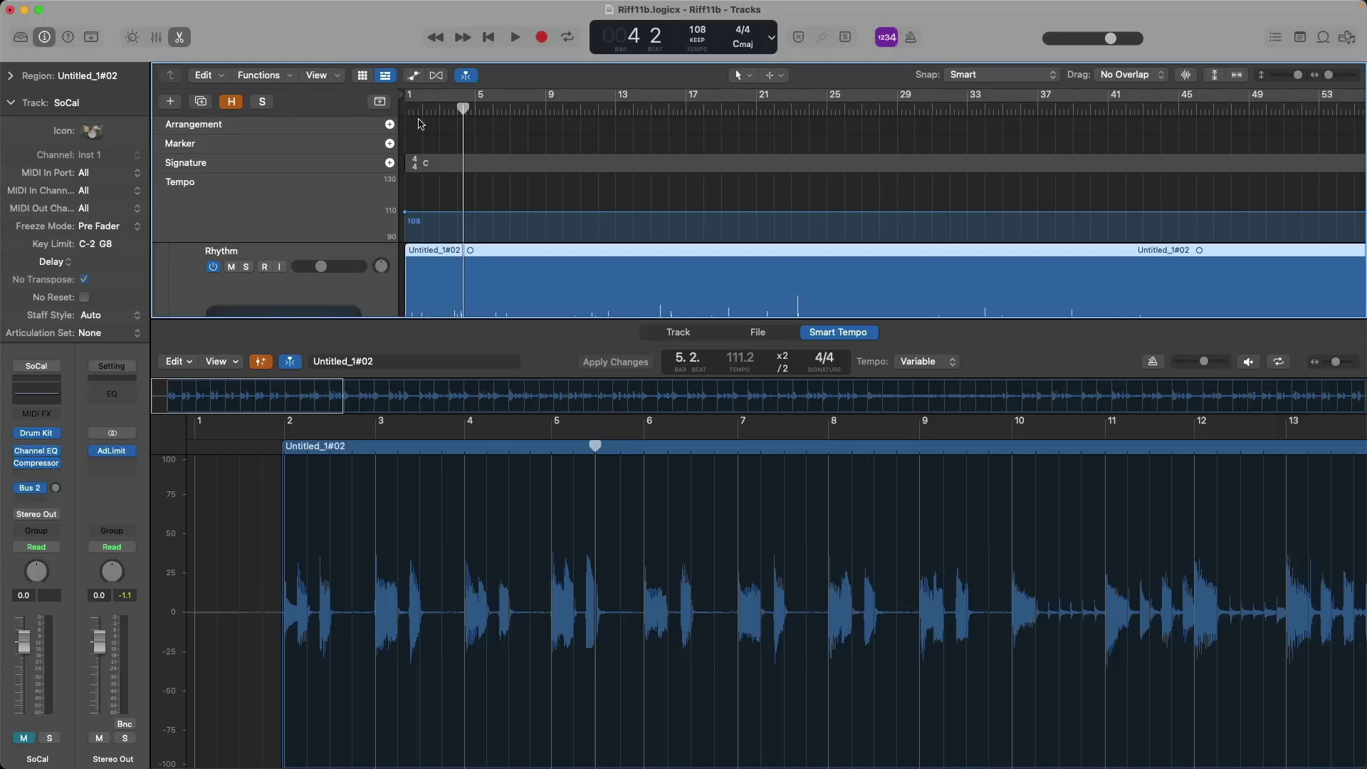
click(380, 101)
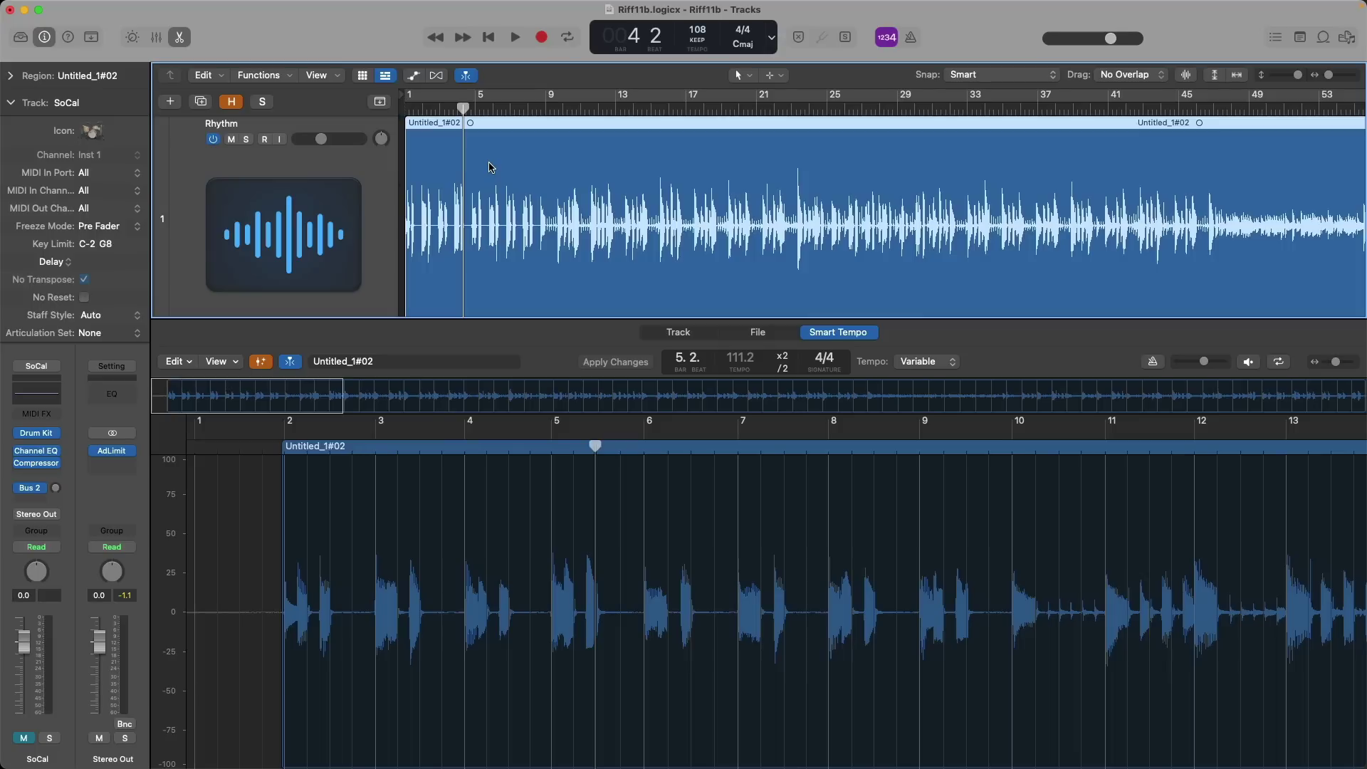
key(e)
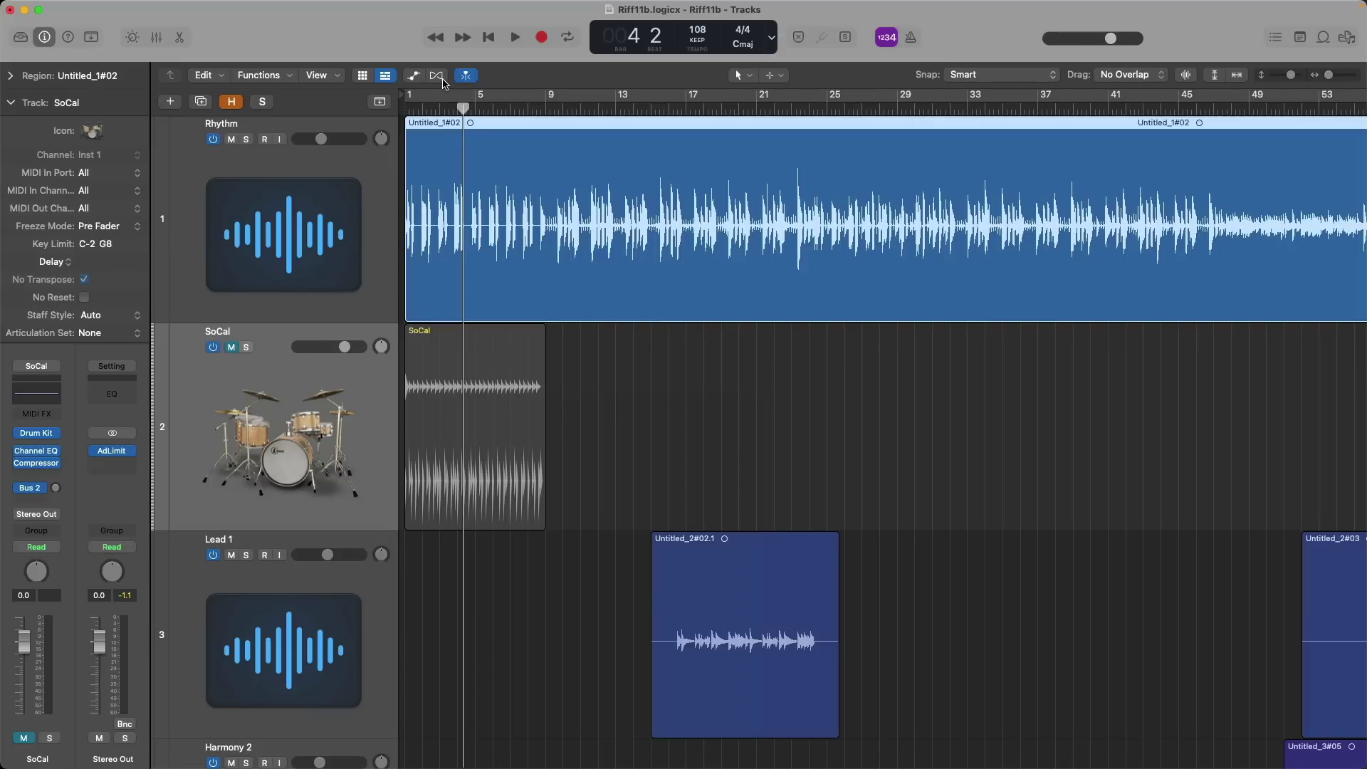
Enable Flex editing and set the Rhythm track to Flex Time - Polyphonic
click(438, 76)
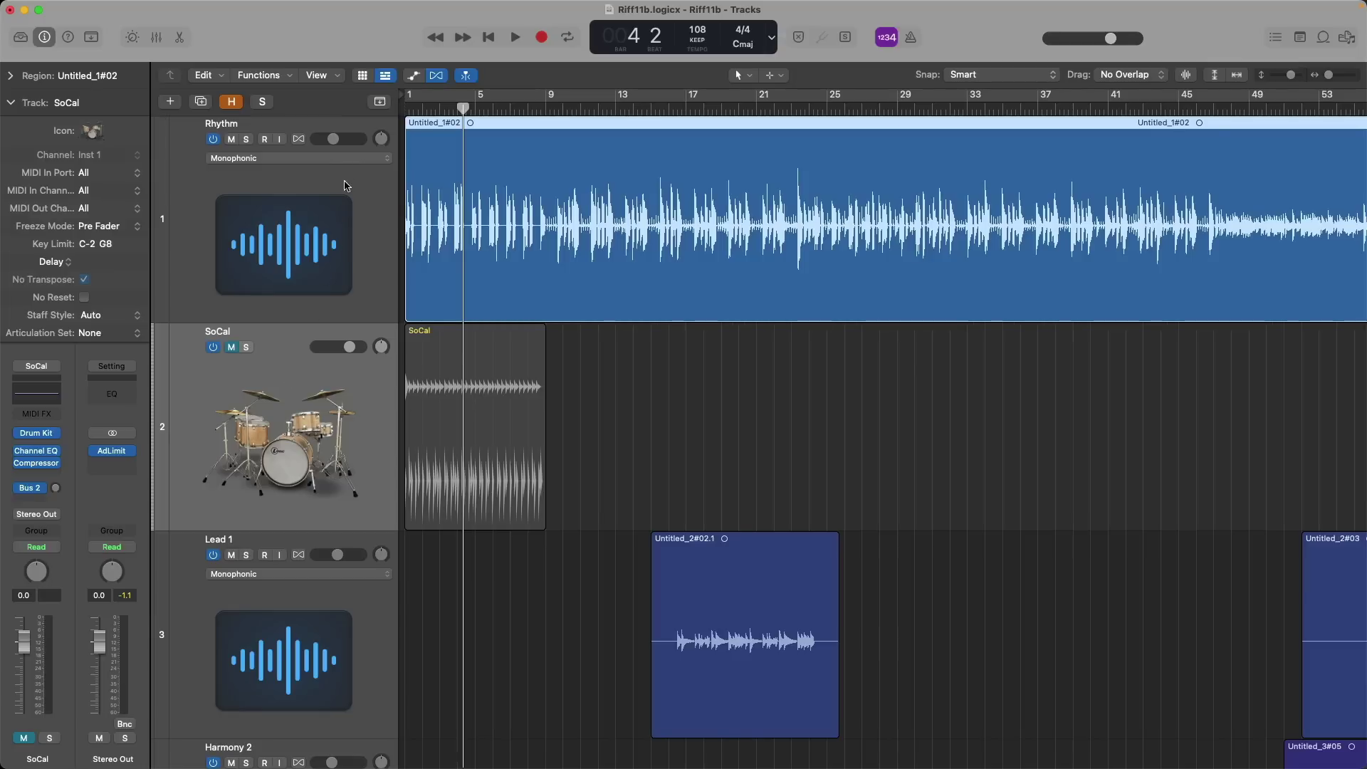
click(349, 159)
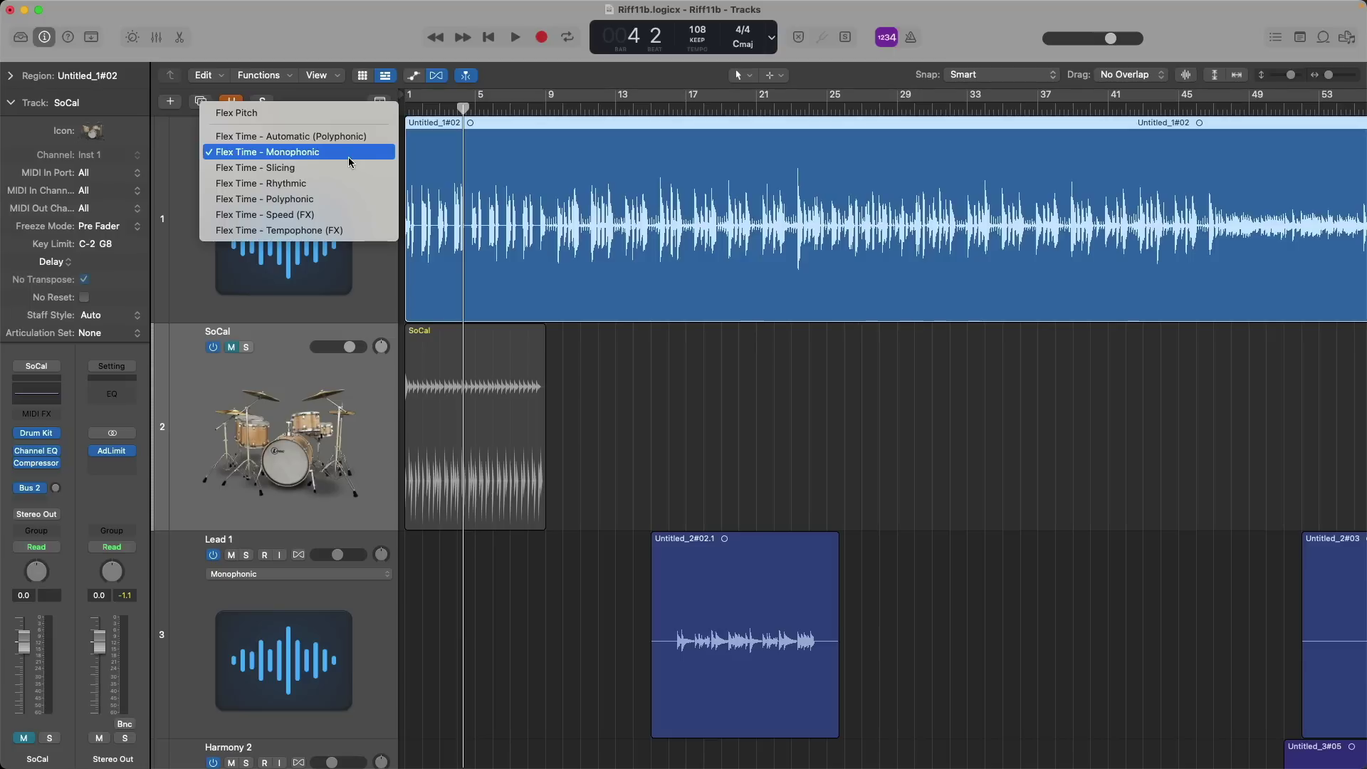
click(345, 200)
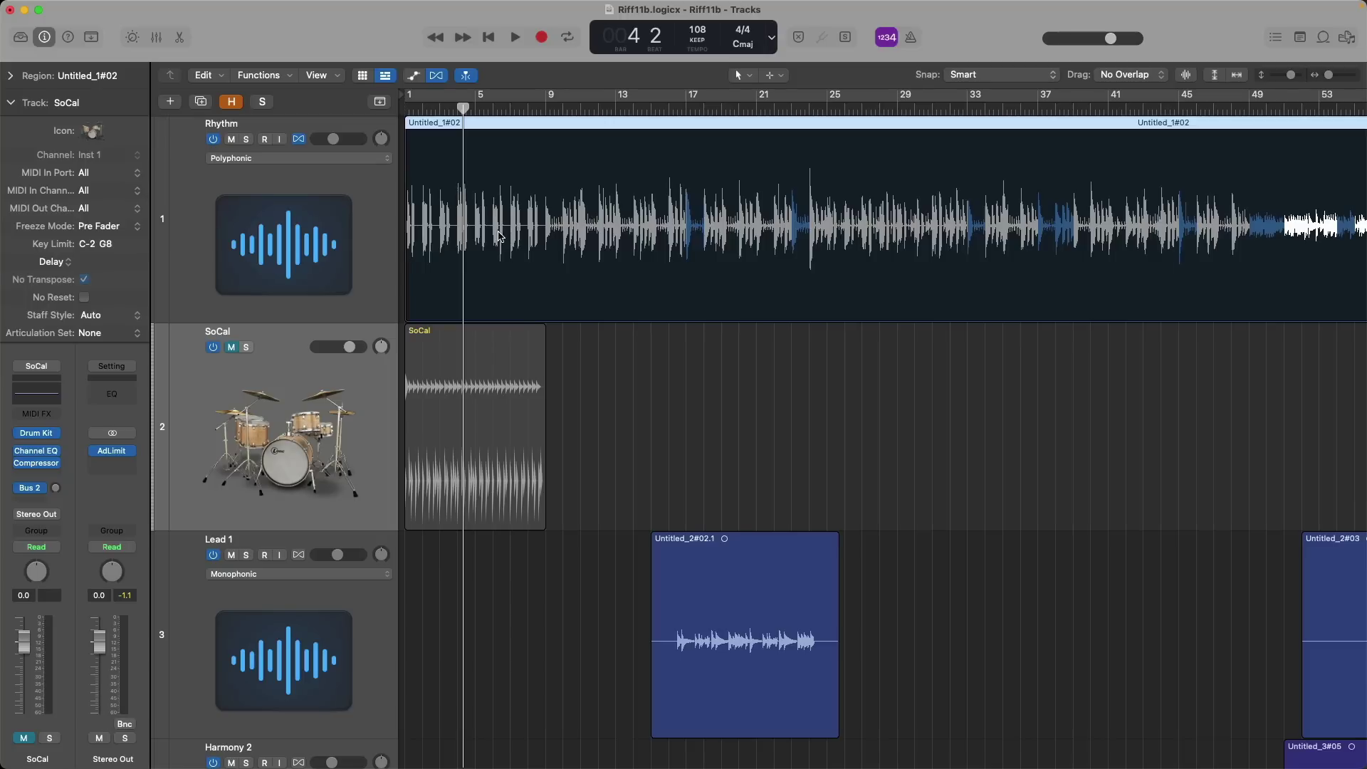
Examine how the Rhythm track's flex and transient markers line up with the bar lines between bars 2 and 8
drag(500, 244, 407, 157)
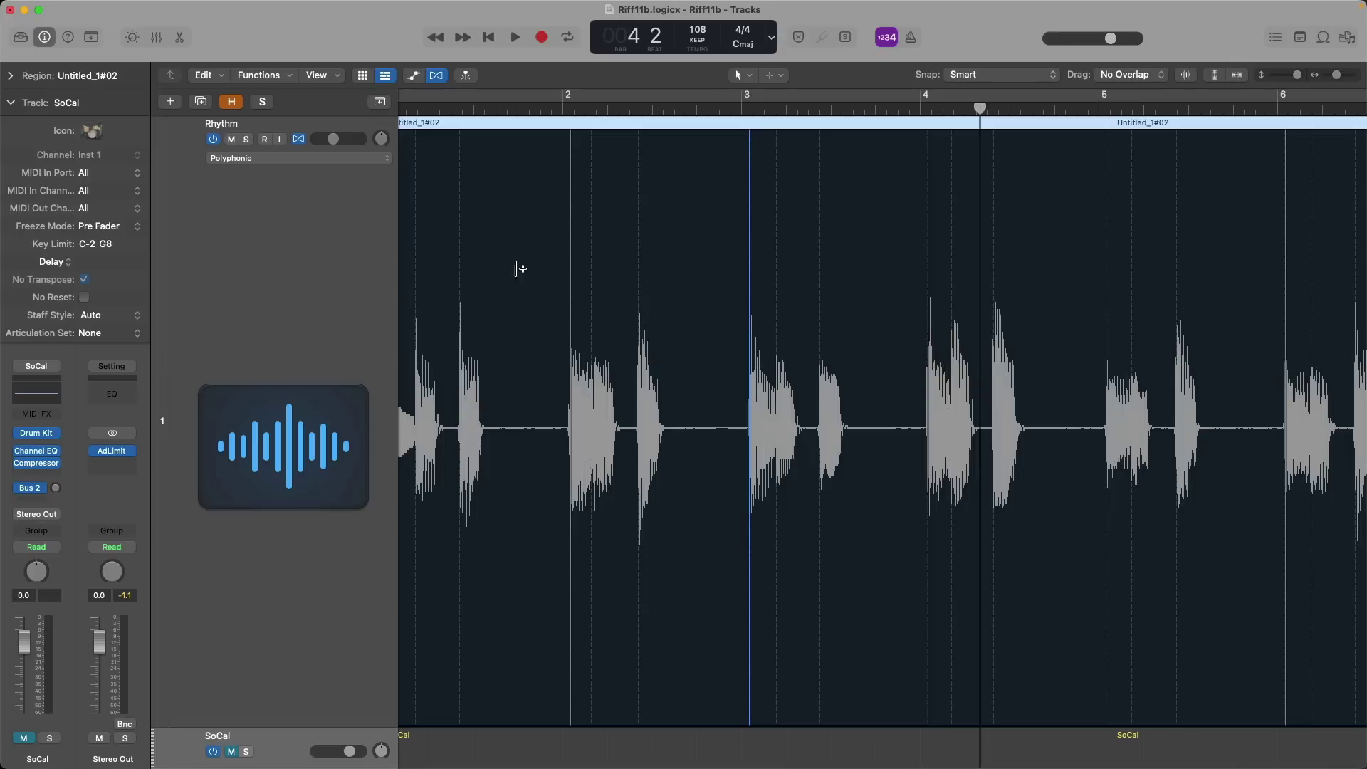
scroll(543, 306, right, 3)
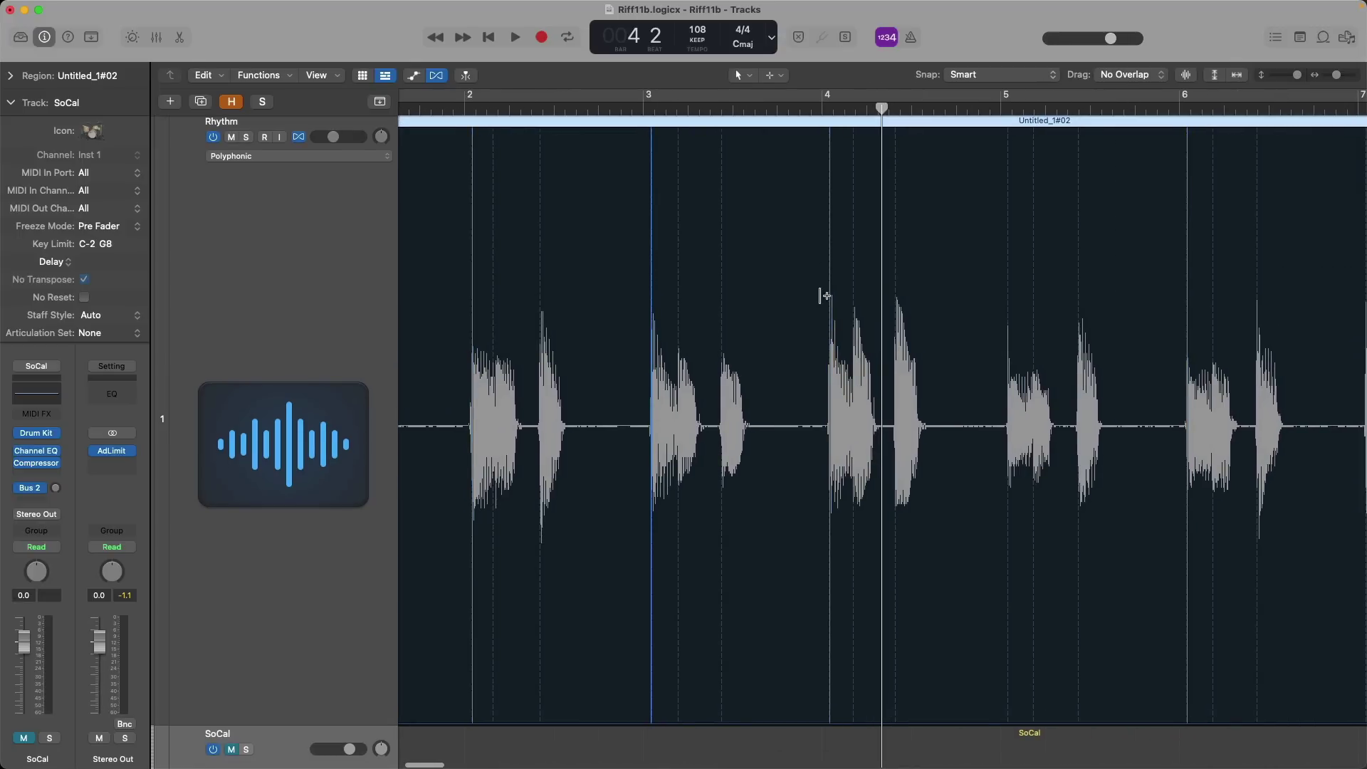
scroll(824, 290, right, 3)
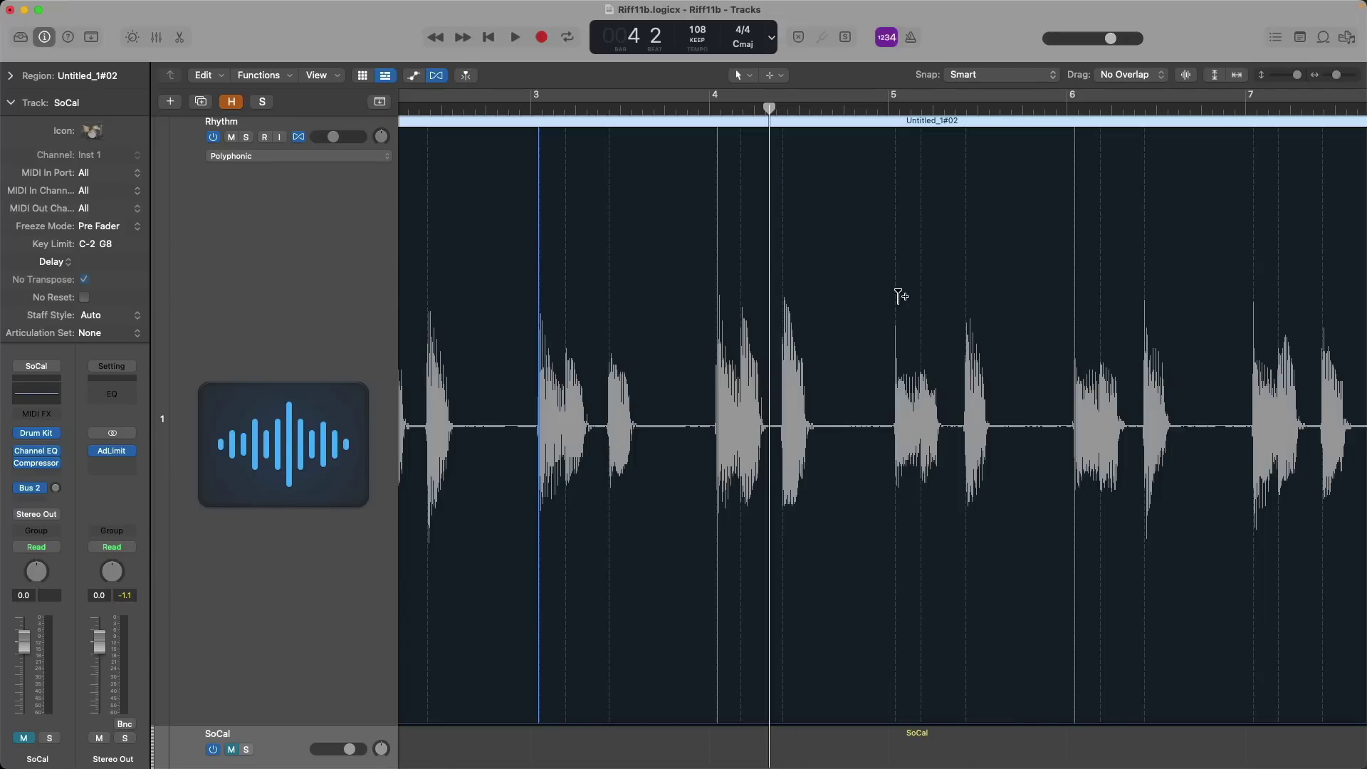
scroll(901, 295, right, 3)
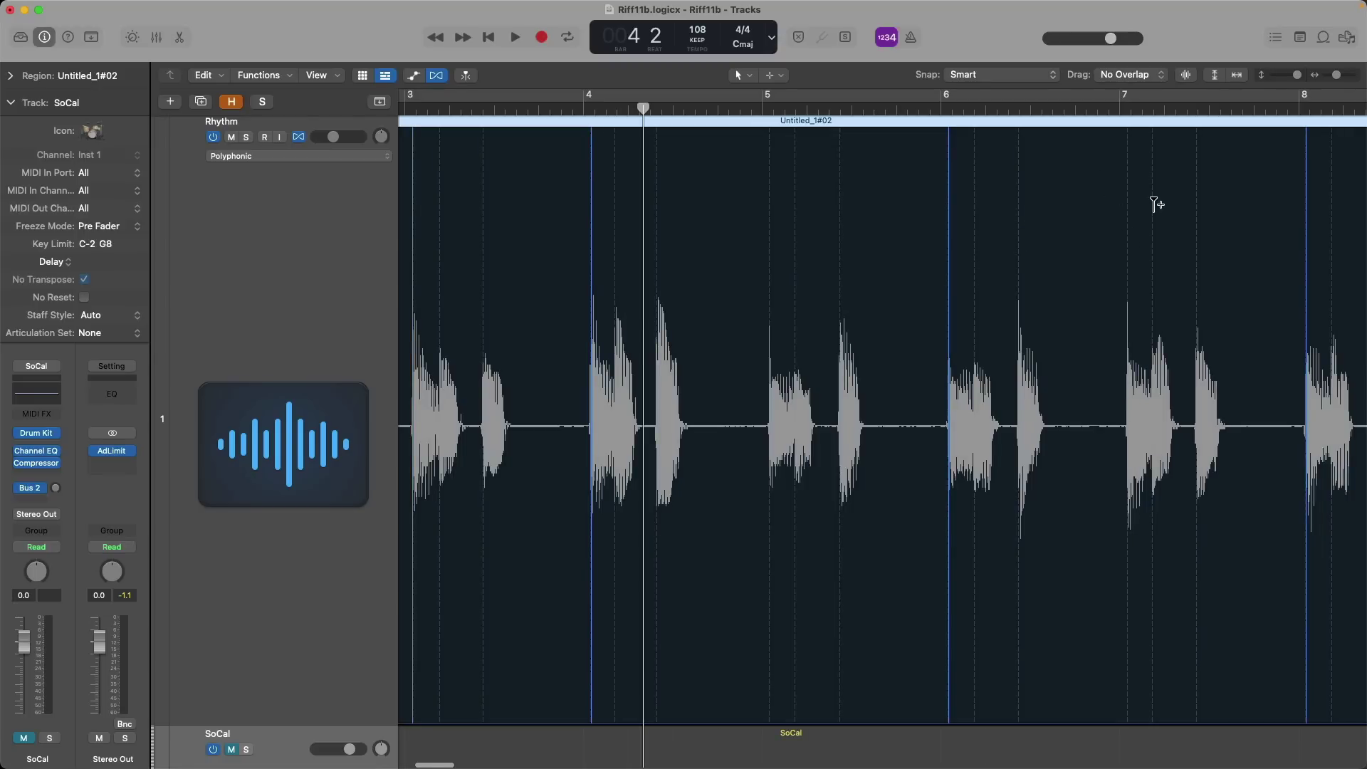
scroll(1199, 220, up, 1)
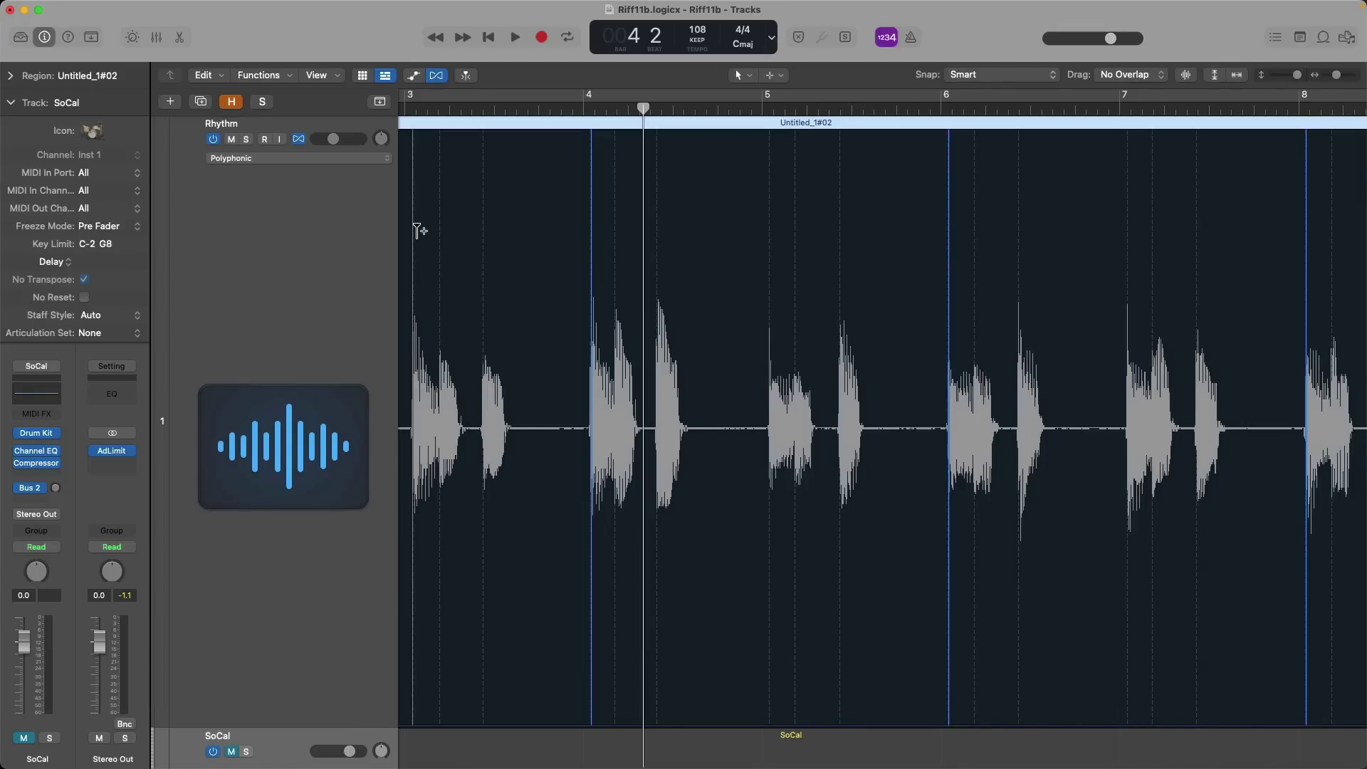
key(z)
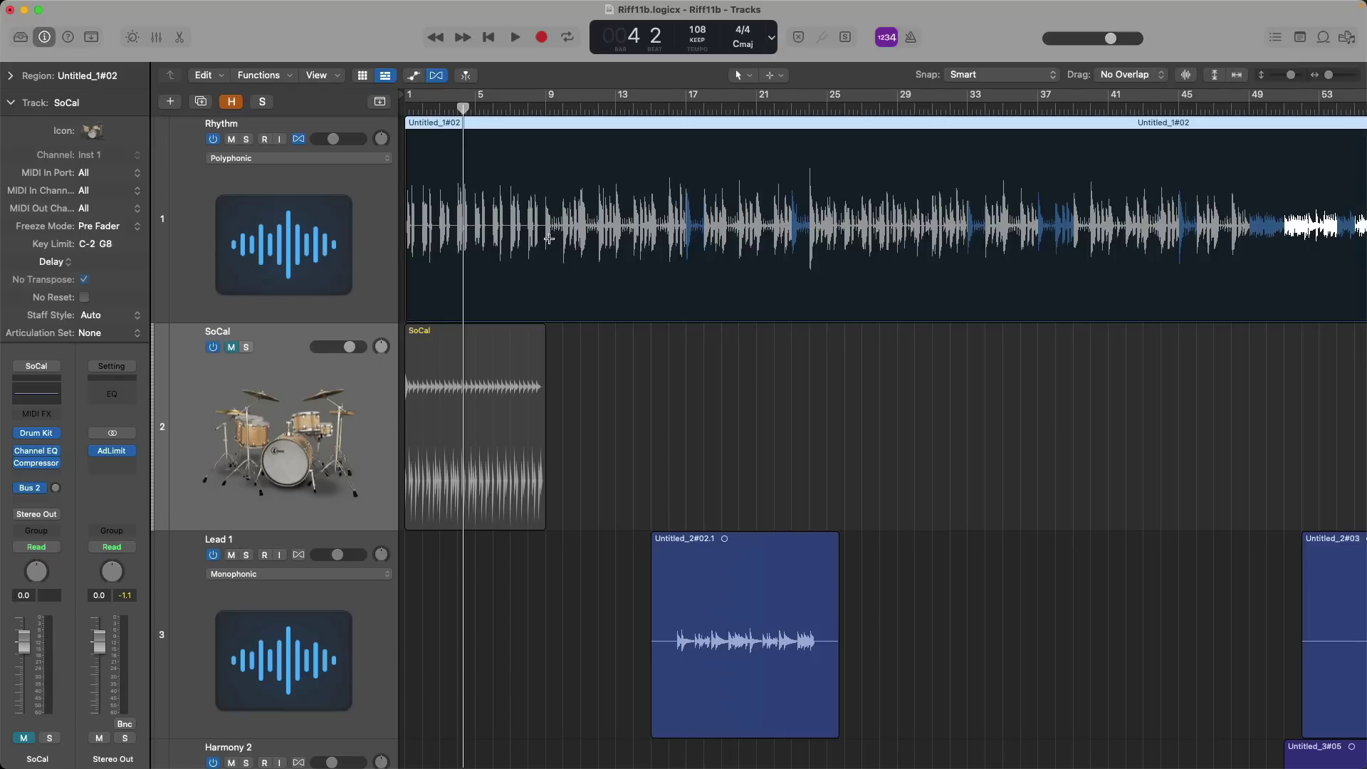
Compare the Rhythm region's waveform with Flex switched off and on, and inspect its first nine bars
click(300, 140)
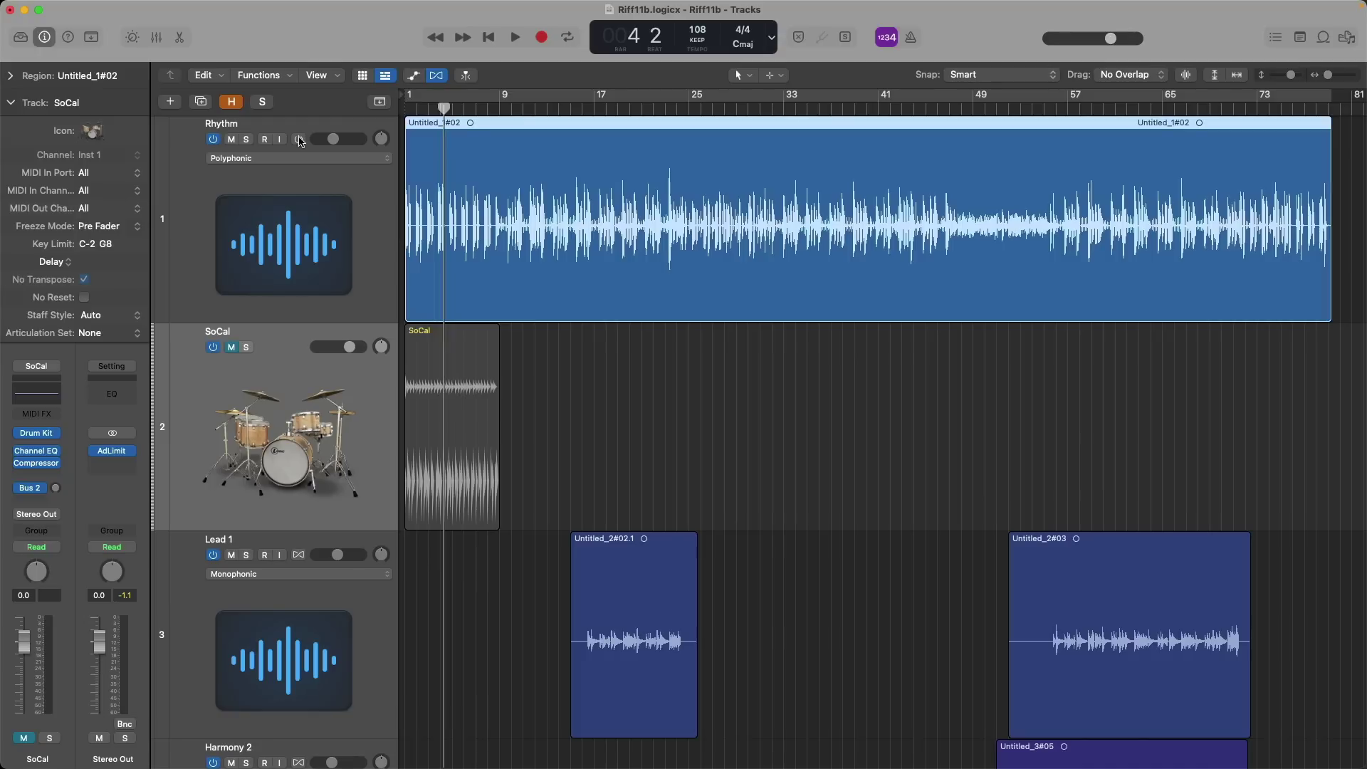
click(300, 140)
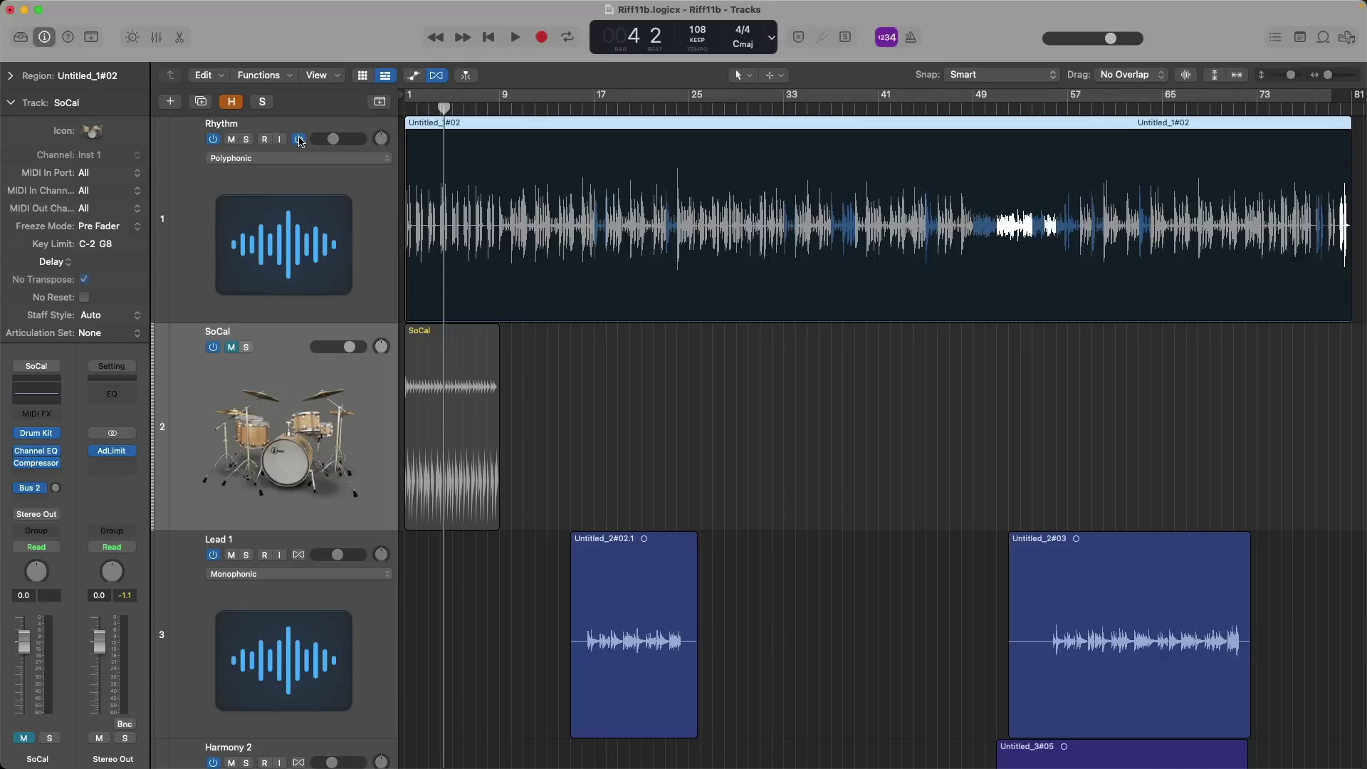
drag(484, 278, 403, 154)
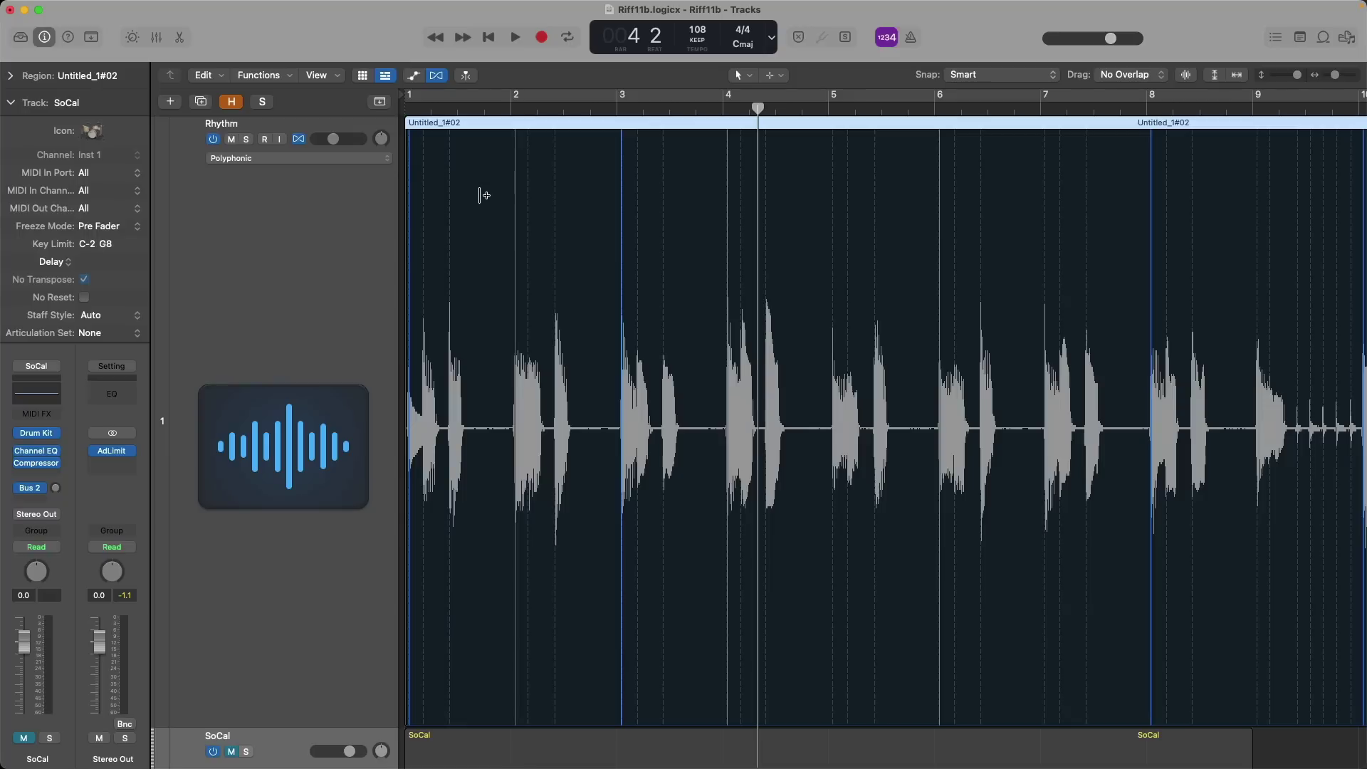
Solo the Rhythm track and play its opening from bar 1 with Flex off and again with Flex on
click(247, 139)
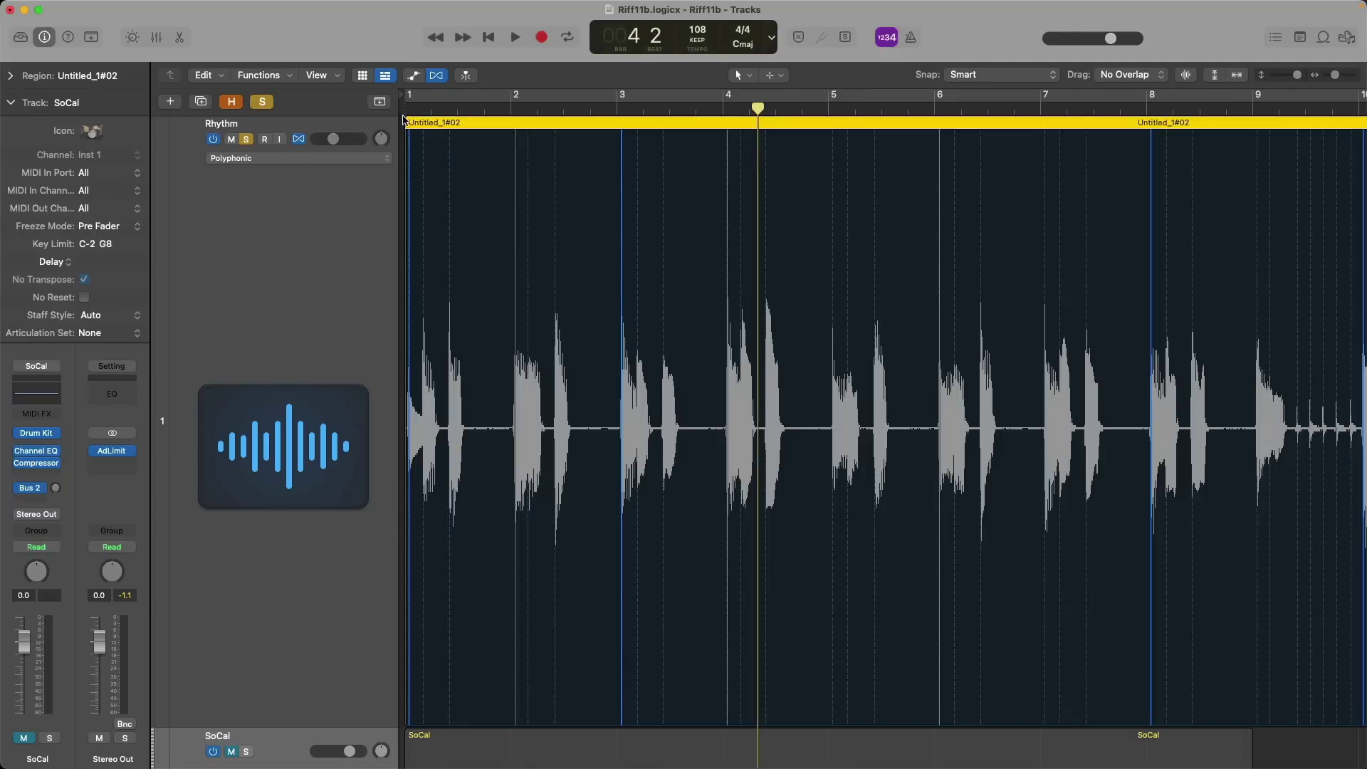
click(403, 118)
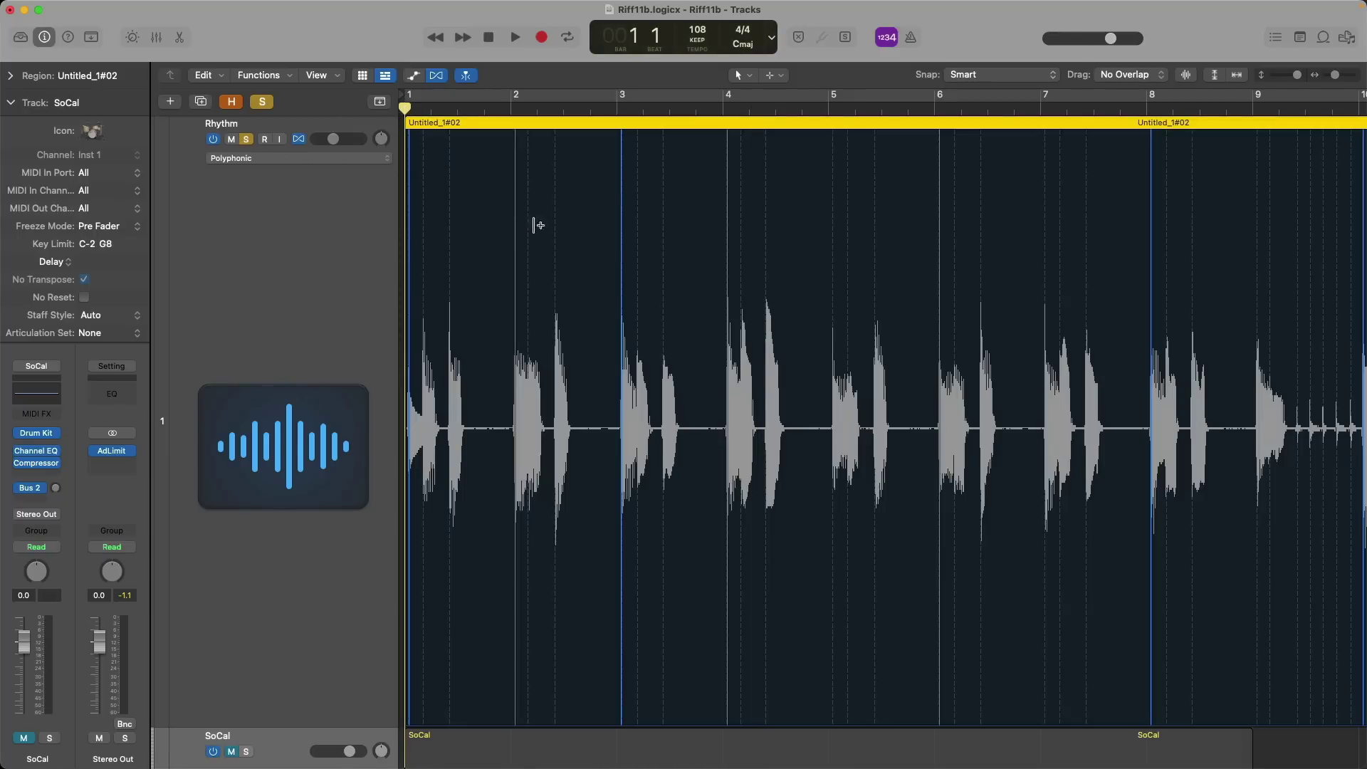
click(299, 139)
key(space)
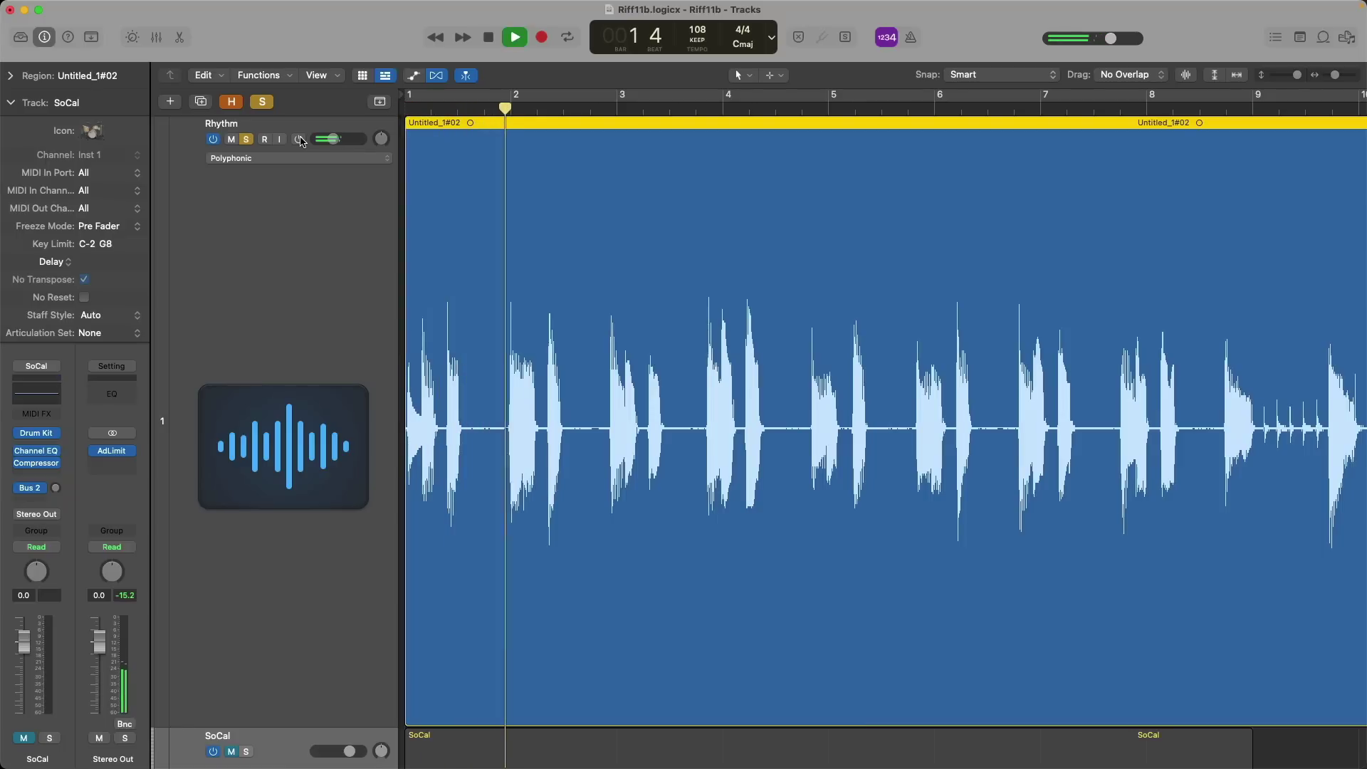
key(space)
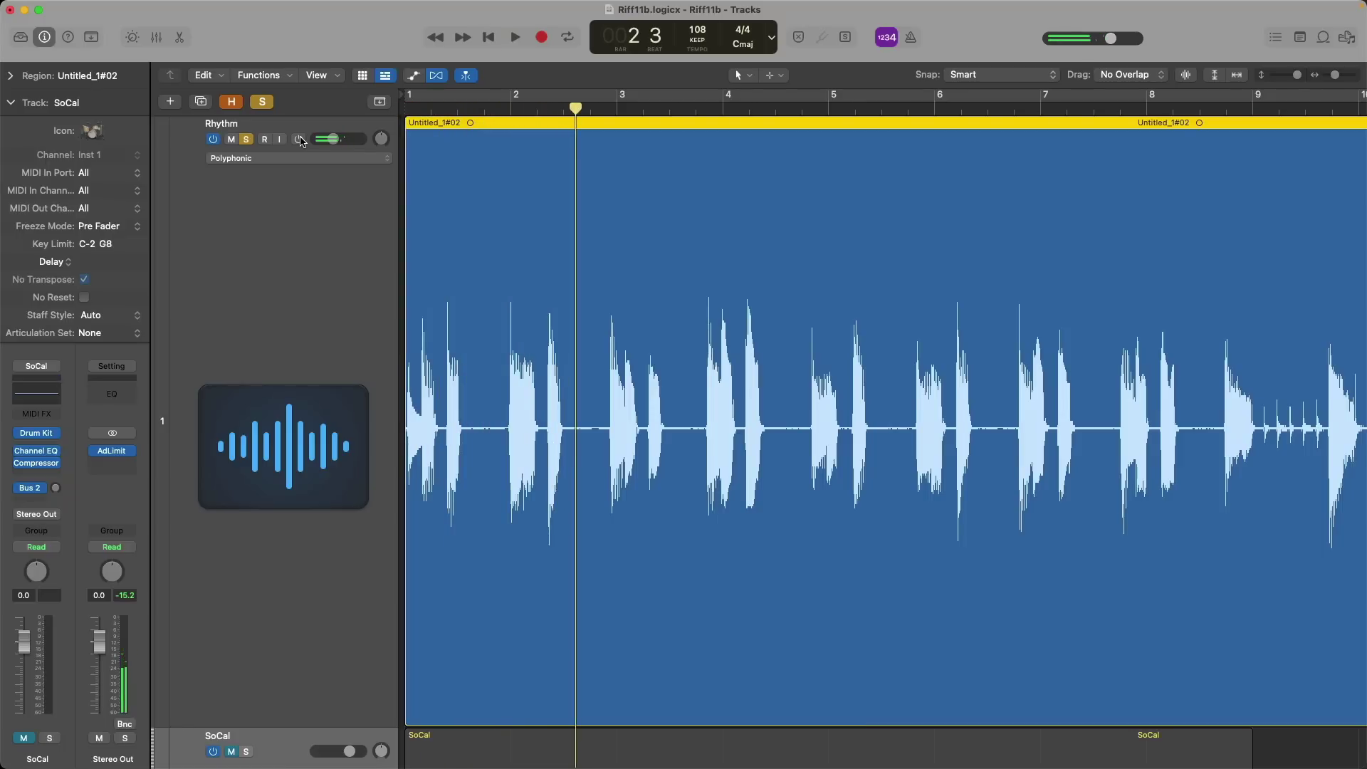
click(300, 139)
key(space)
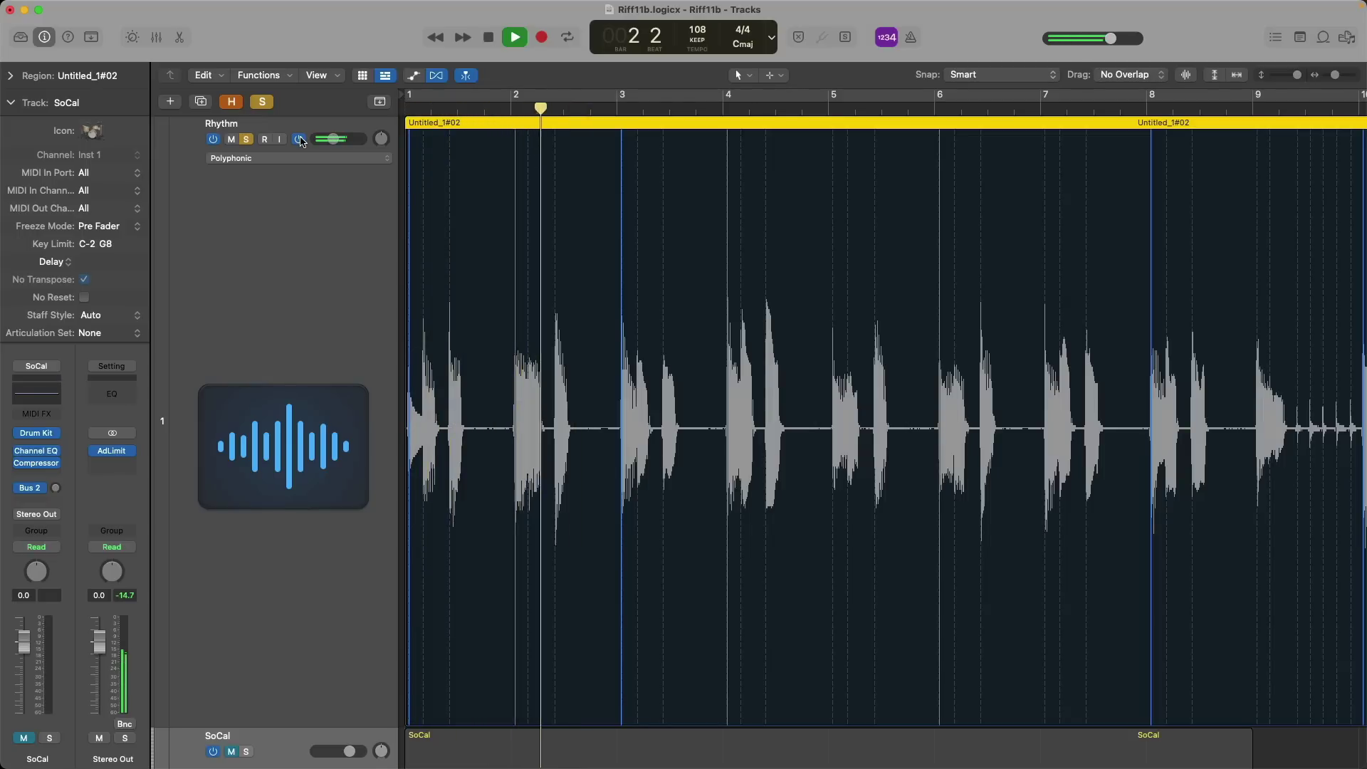
key(space)
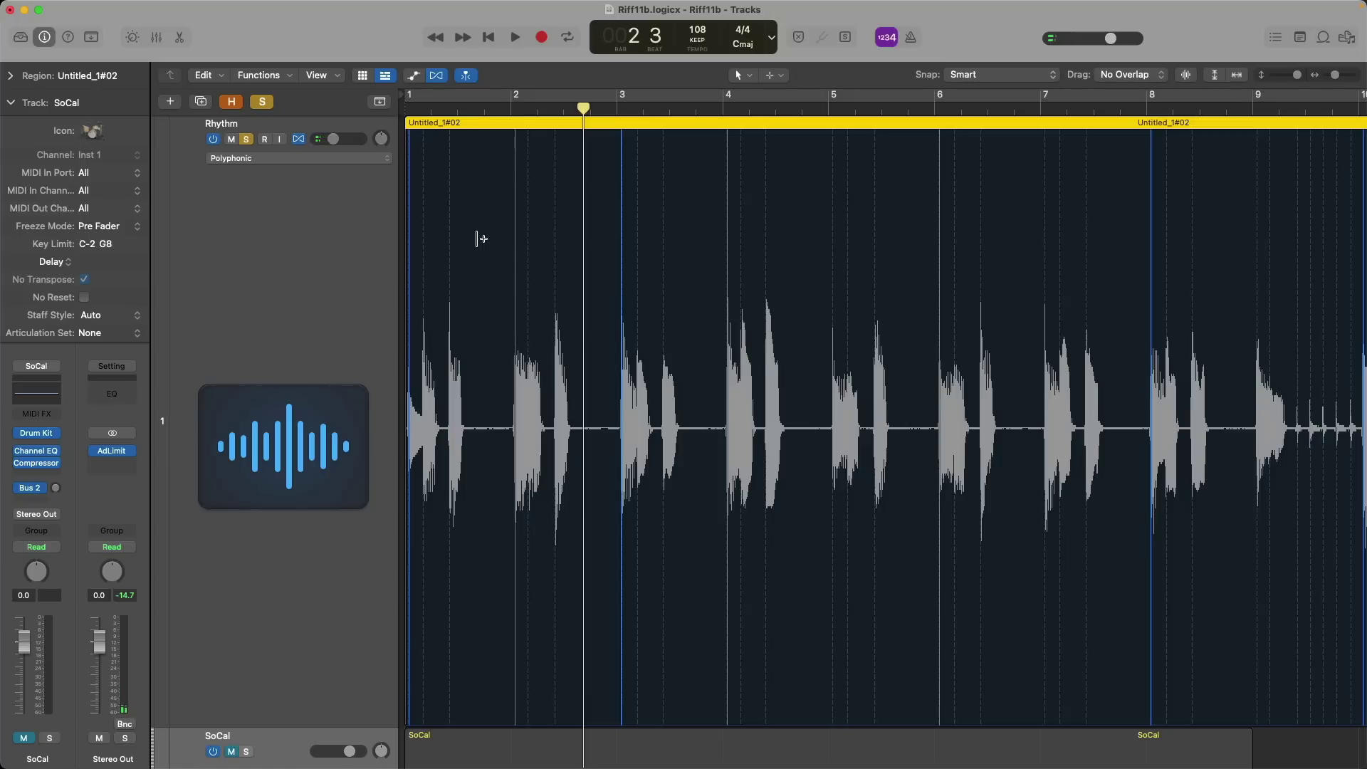
Examine the flex markers throughout the Rhythm region, from the opening bars to about bar 45
key(super+Left)
key(super+Left)
key(super+Left)
key(super+Left)
key(super+Left)
key(super+Left)
key(super+Left)
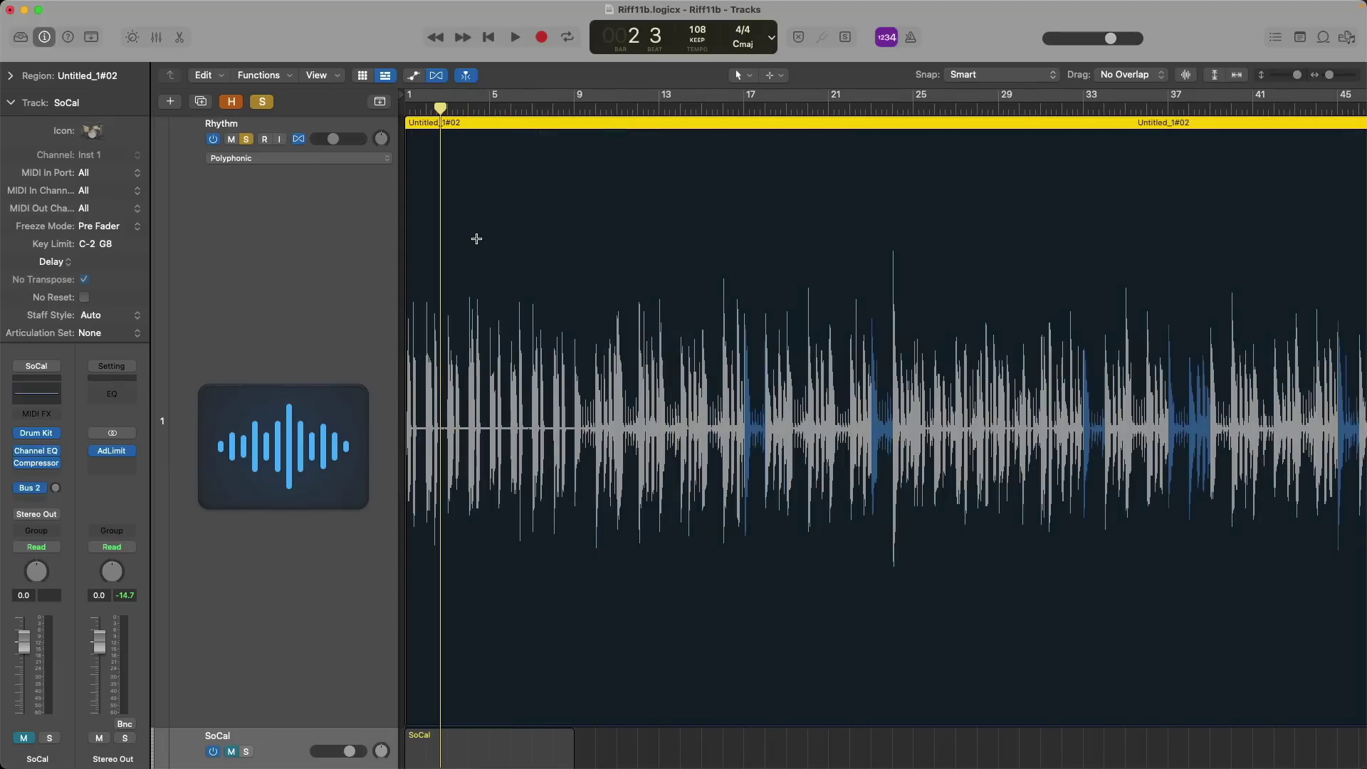
key(super+Left)
key(super+Left)
key(super+Left)
key(super+Right)
key(super+Right)
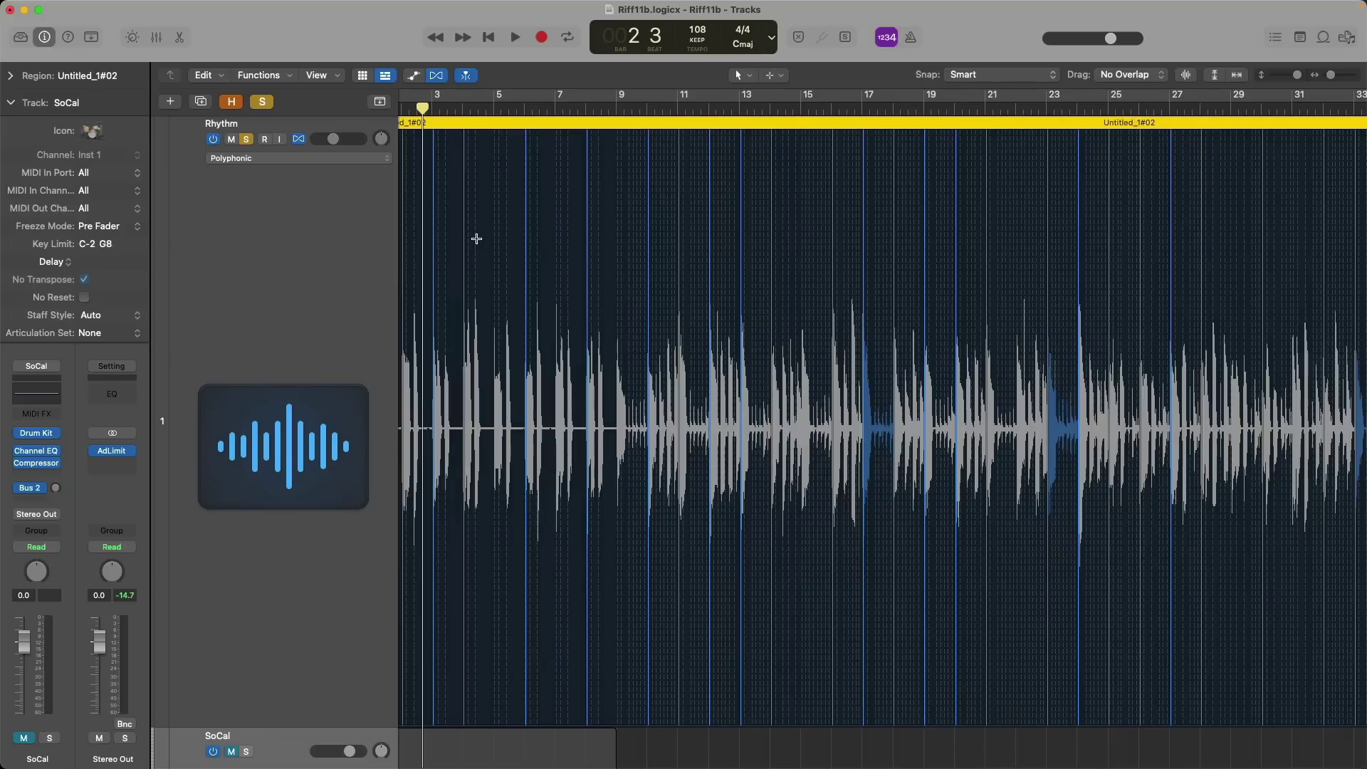
key(super+Right)
key(super+Right)
key(super+Right)
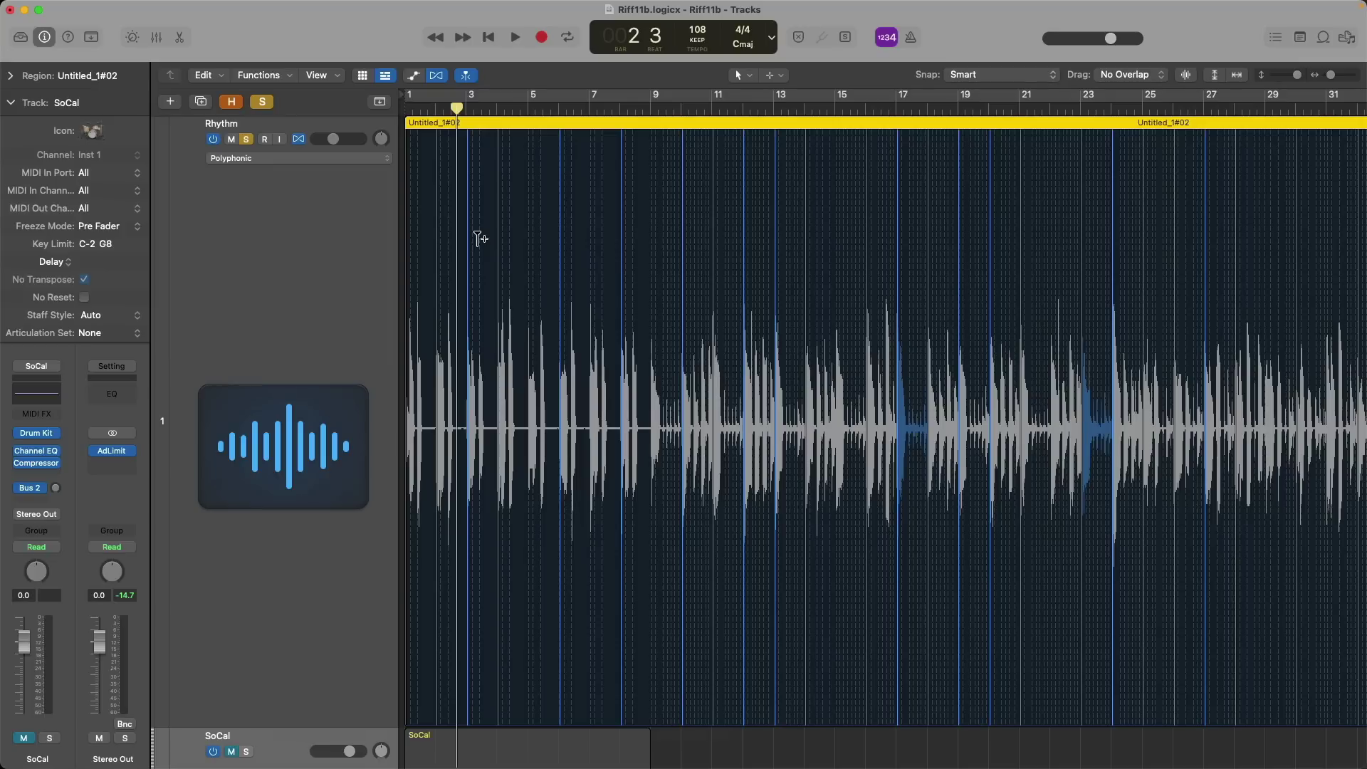
Remove the stored tempo information from the audio file of the Rhythm track's Untitled_1#02 region
right_click(489, 231)
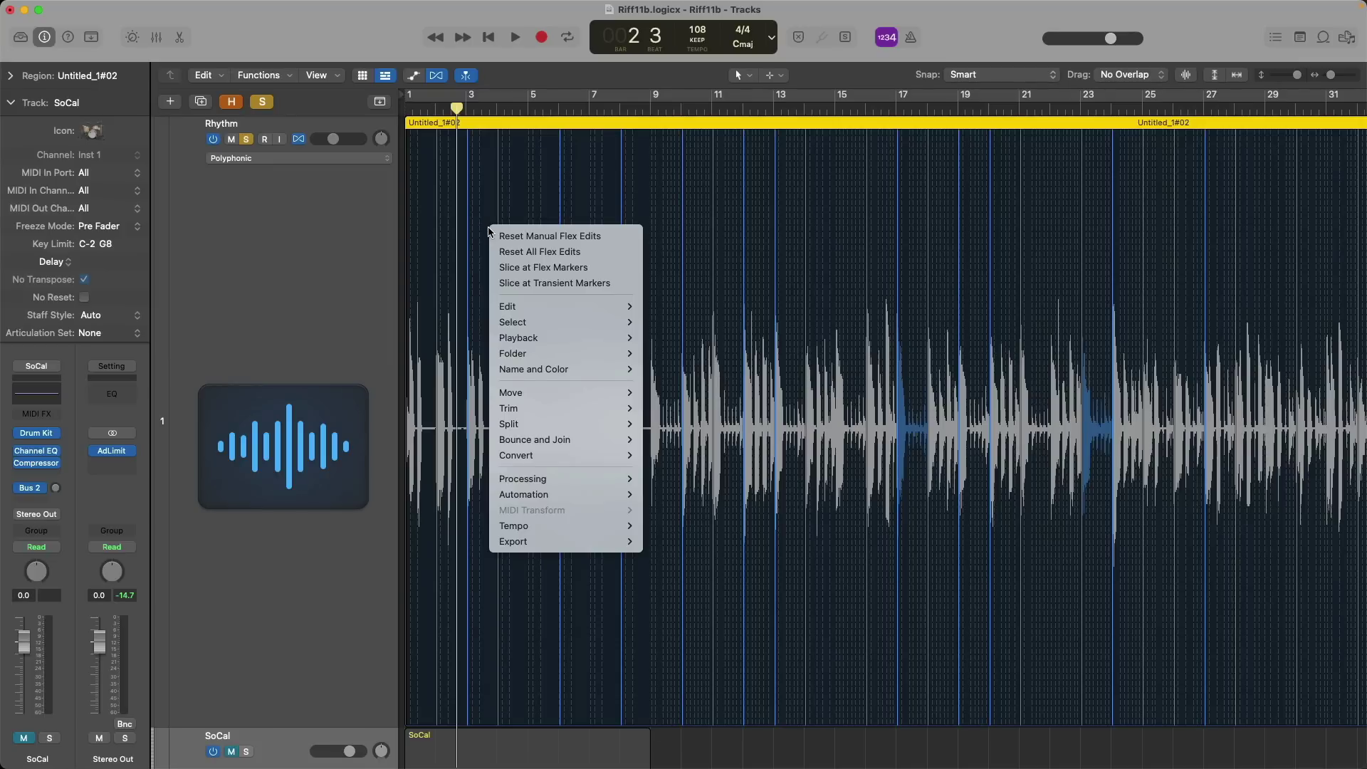
click(223, 76)
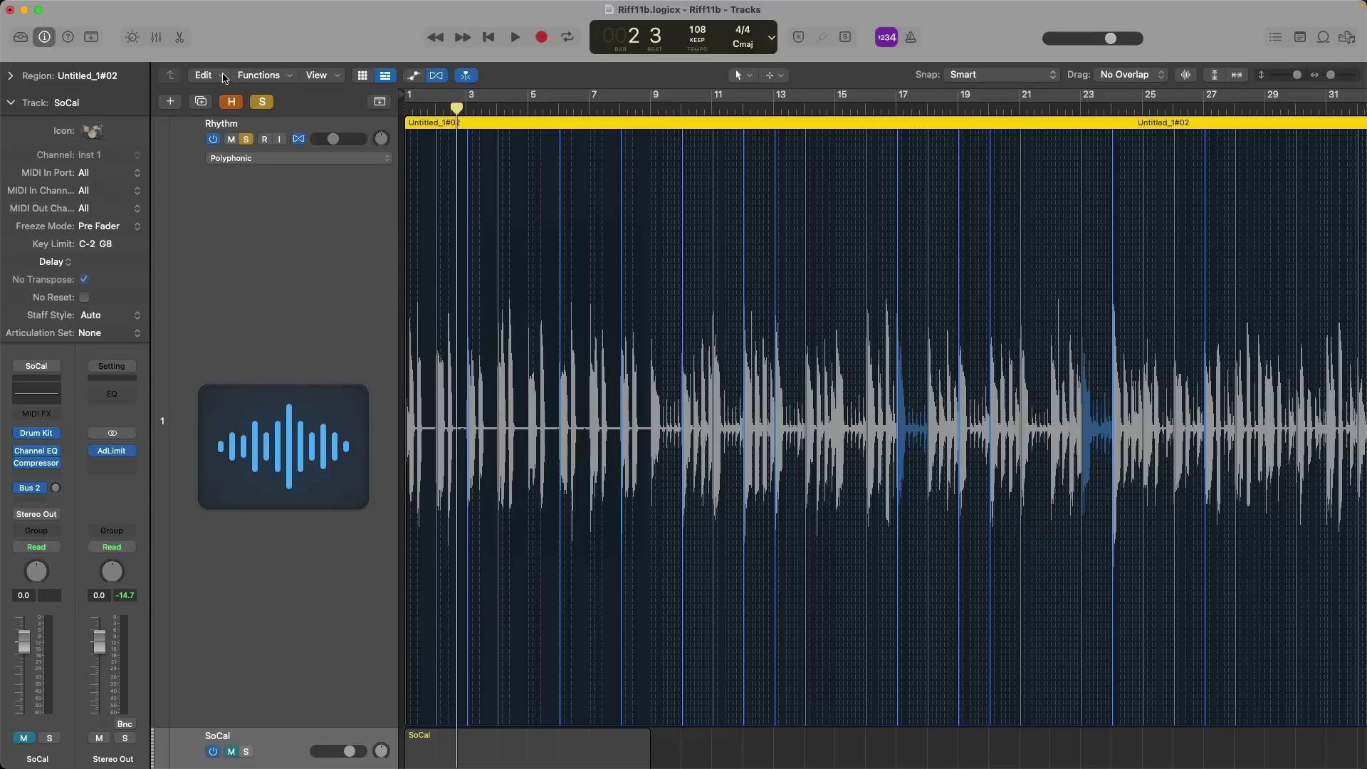
click(223, 77)
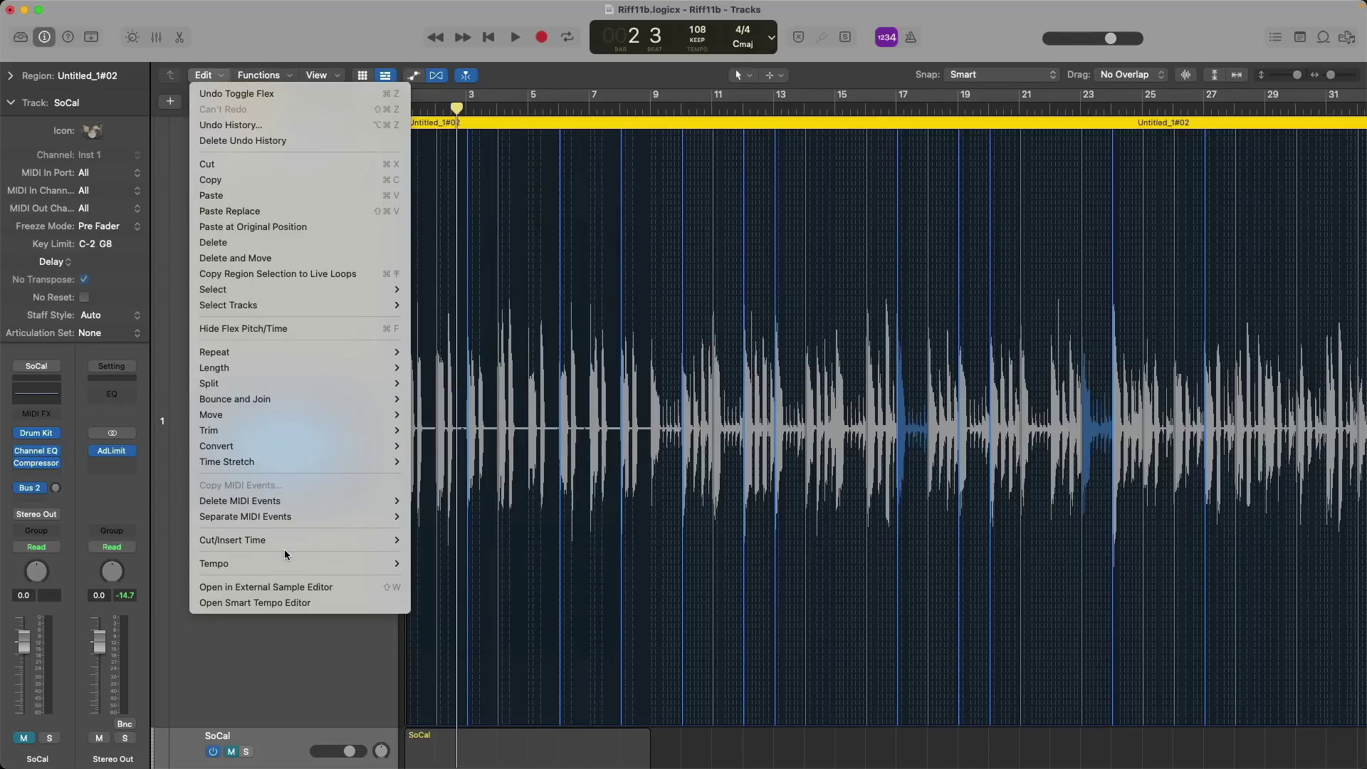
mouse_move(286, 562)
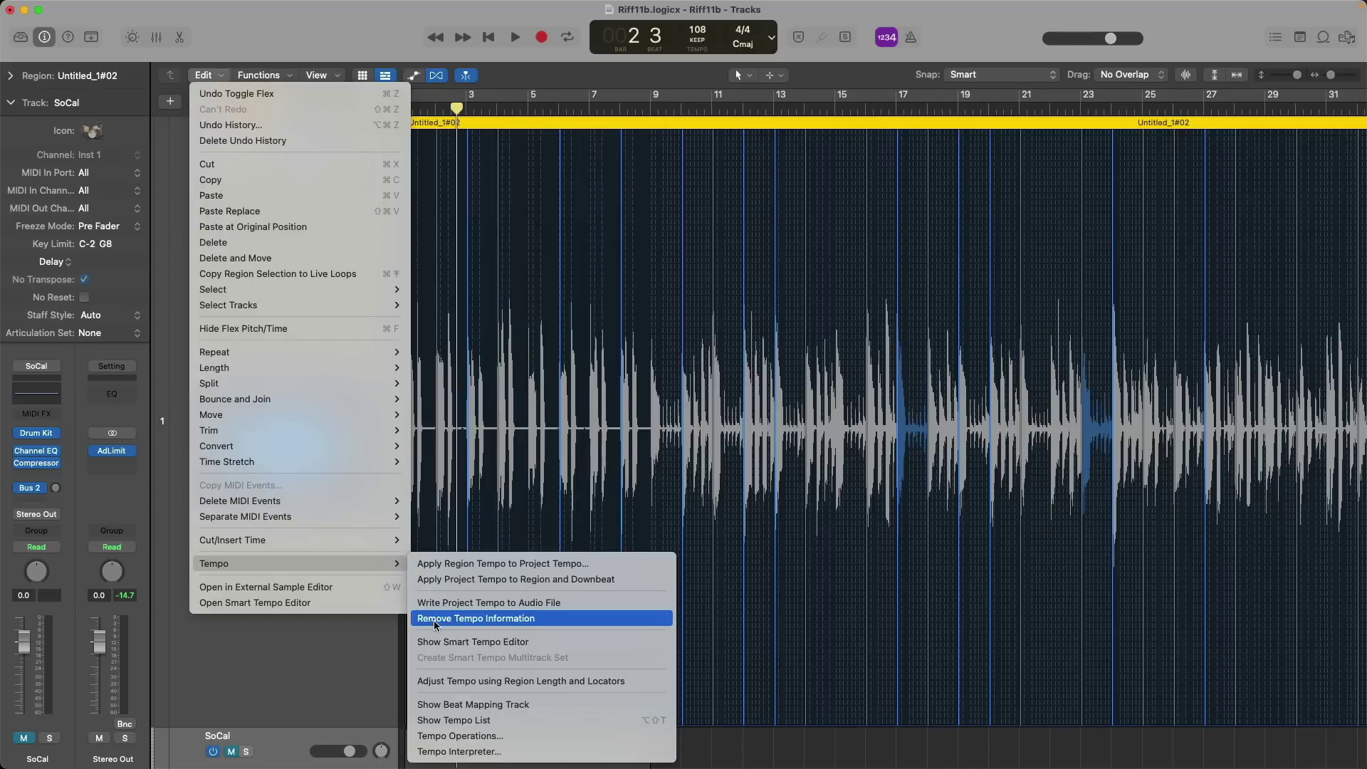
click(549, 621)
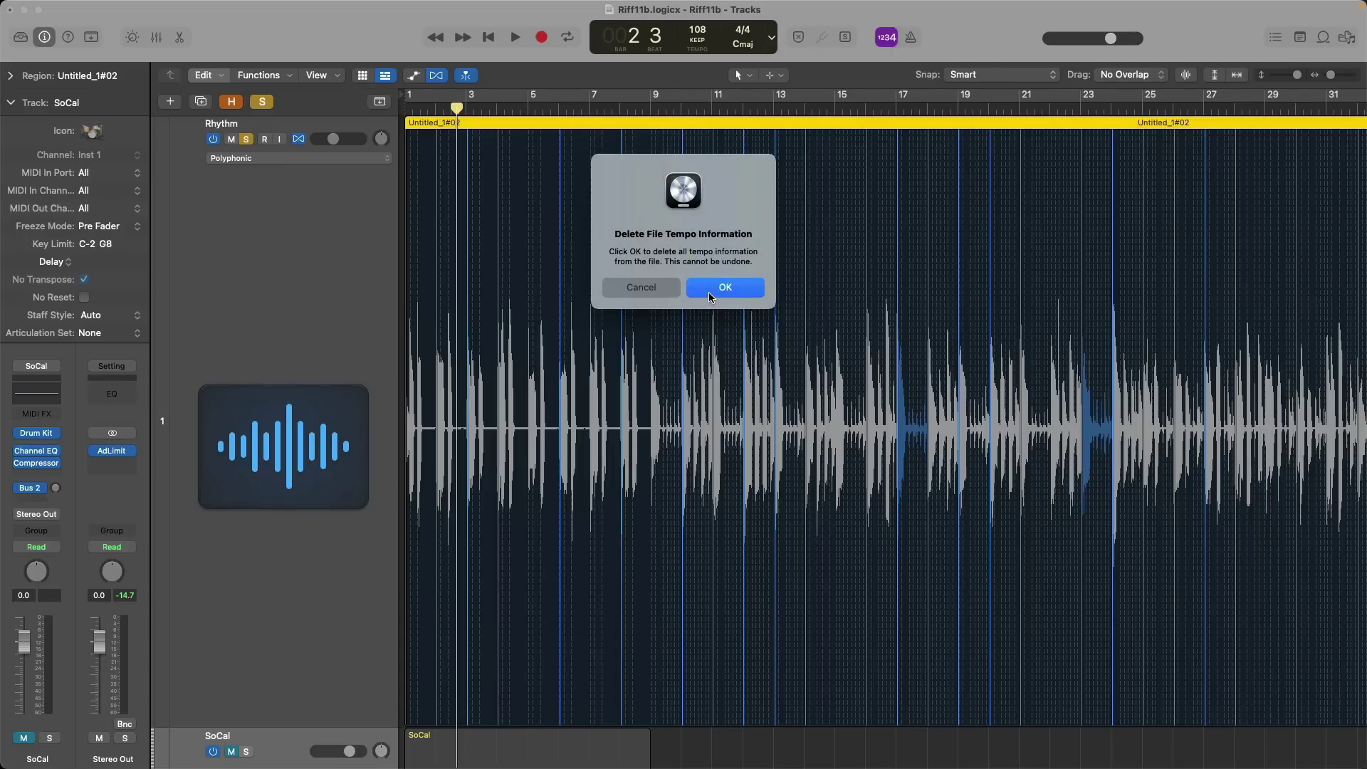
click(711, 294)
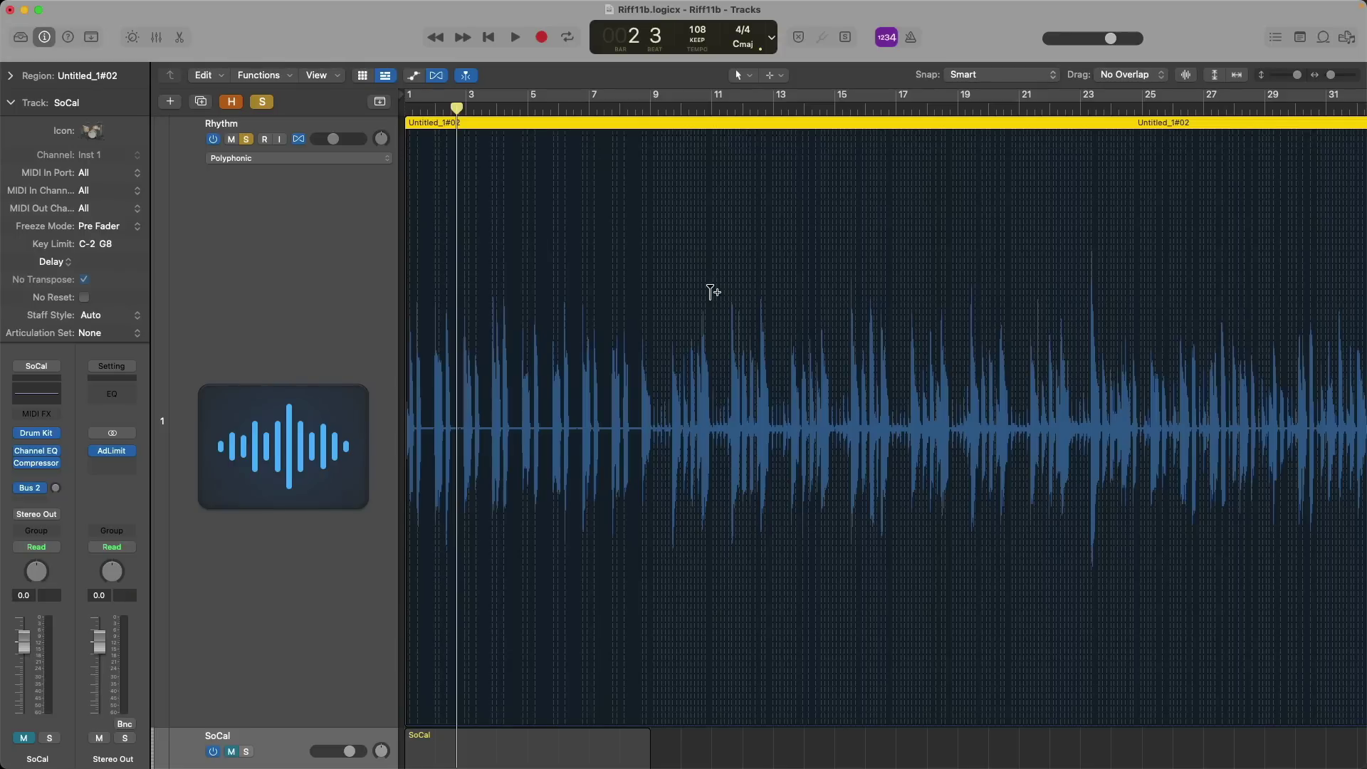
Compare the Rhythm region with Flex off and on, across its full length and in the opening bars
key(super+Left)
key(super+Left)
key(super+Left)
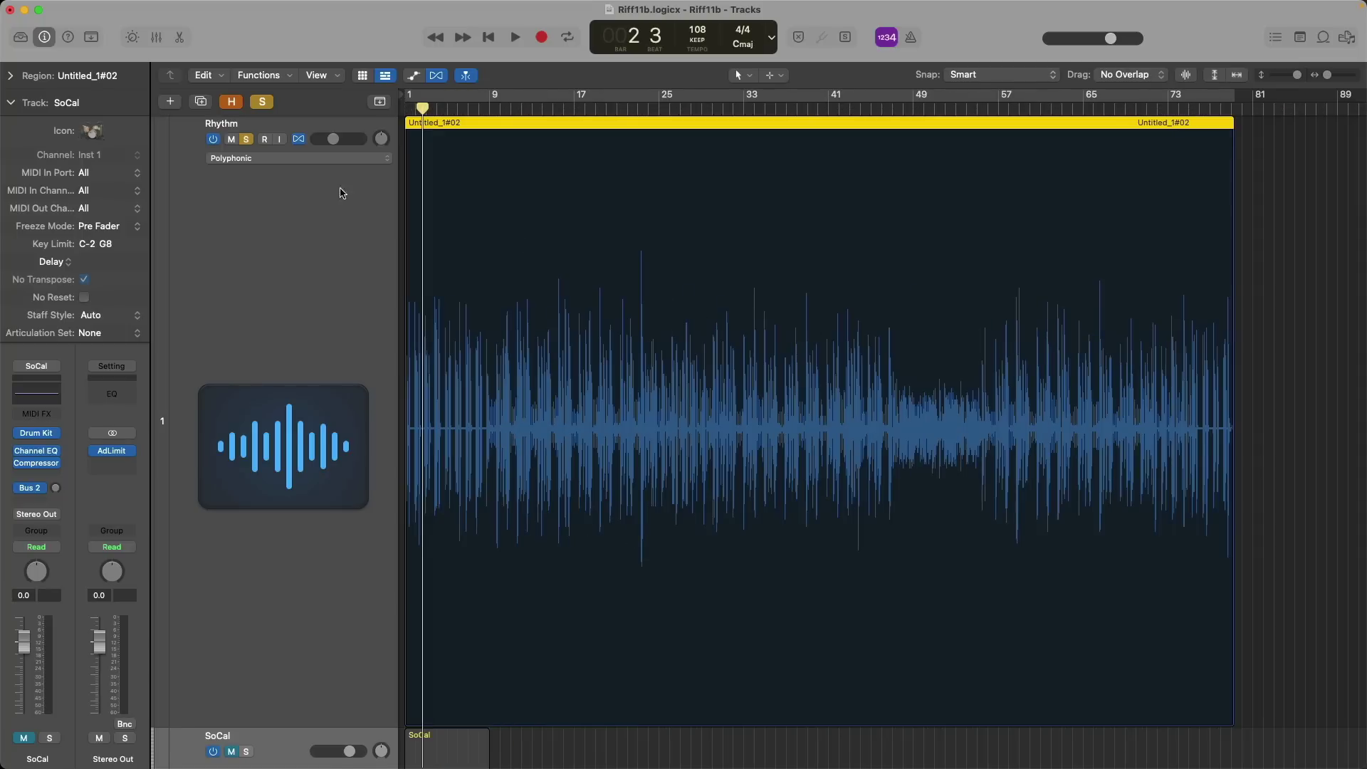
click(299, 142)
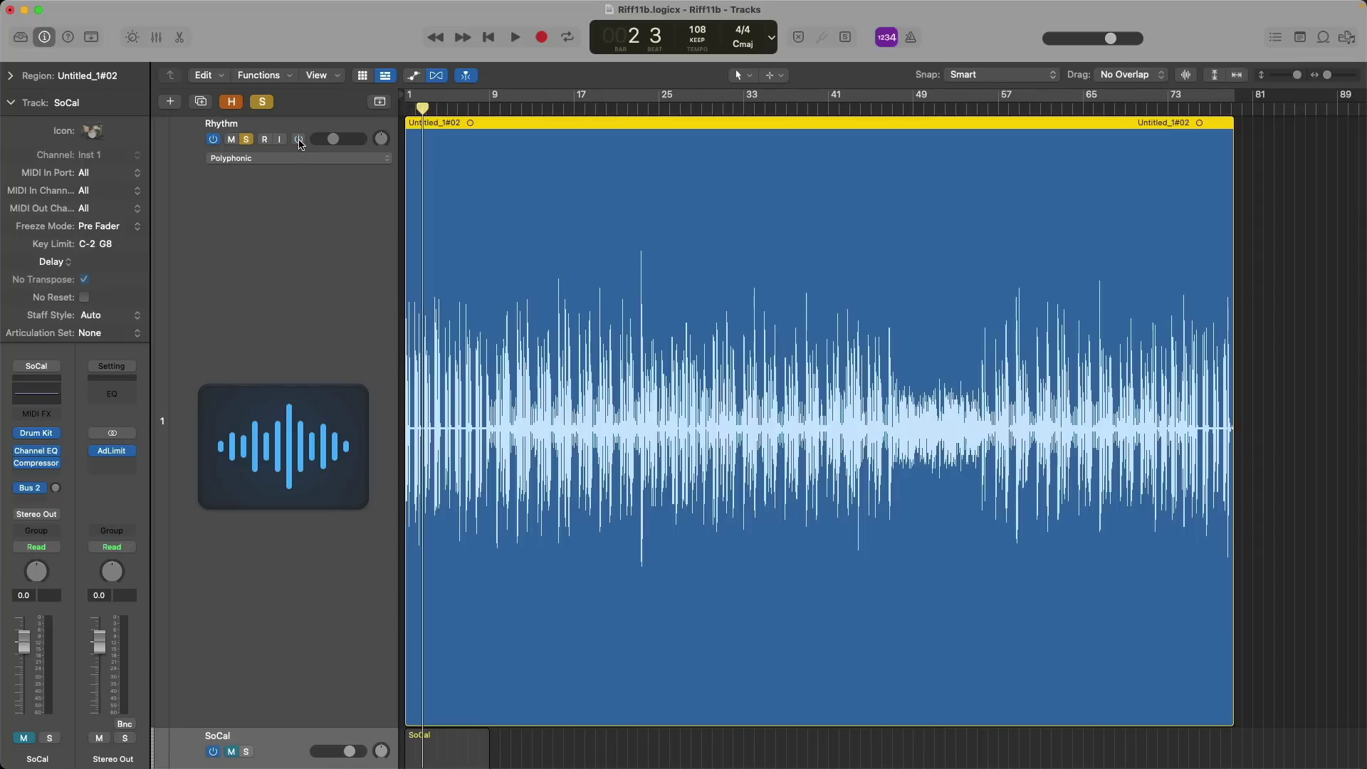
click(300, 141)
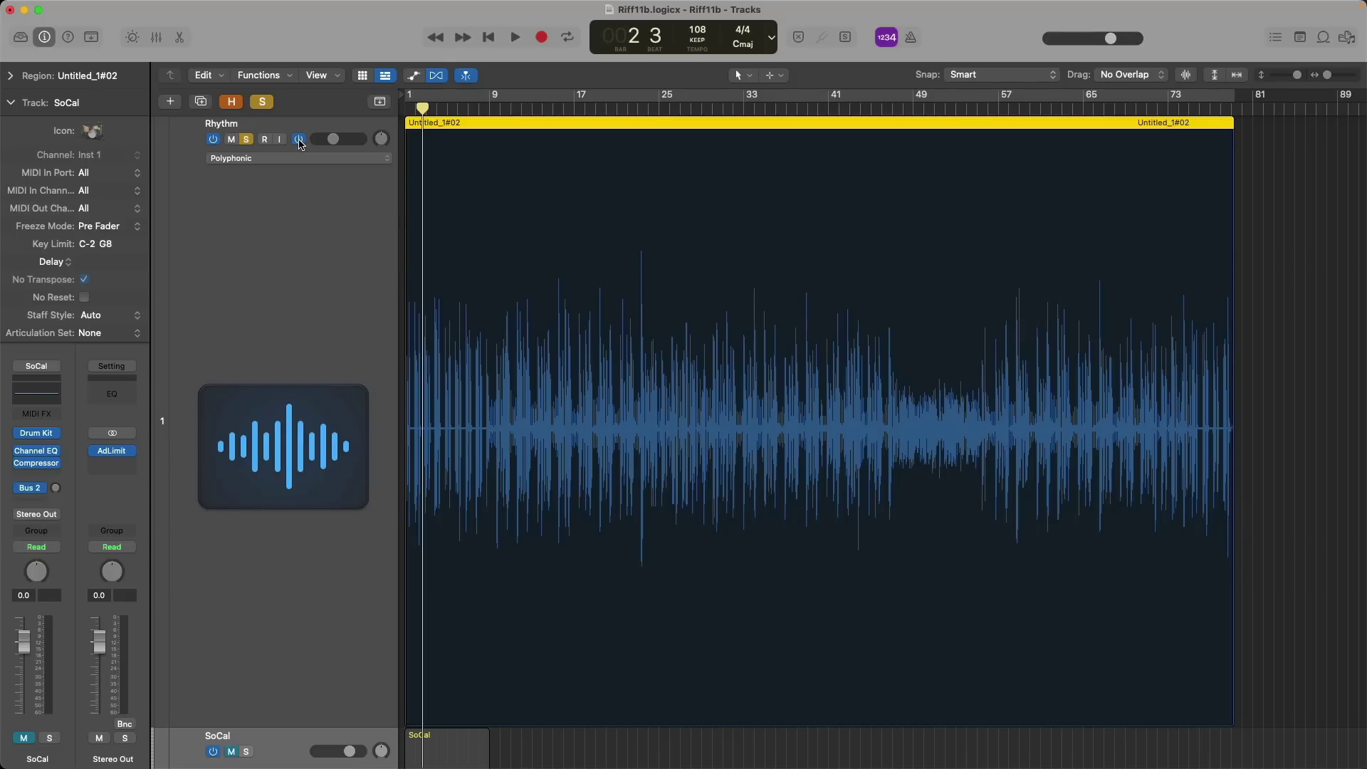
scroll(427, 356, up, 5)
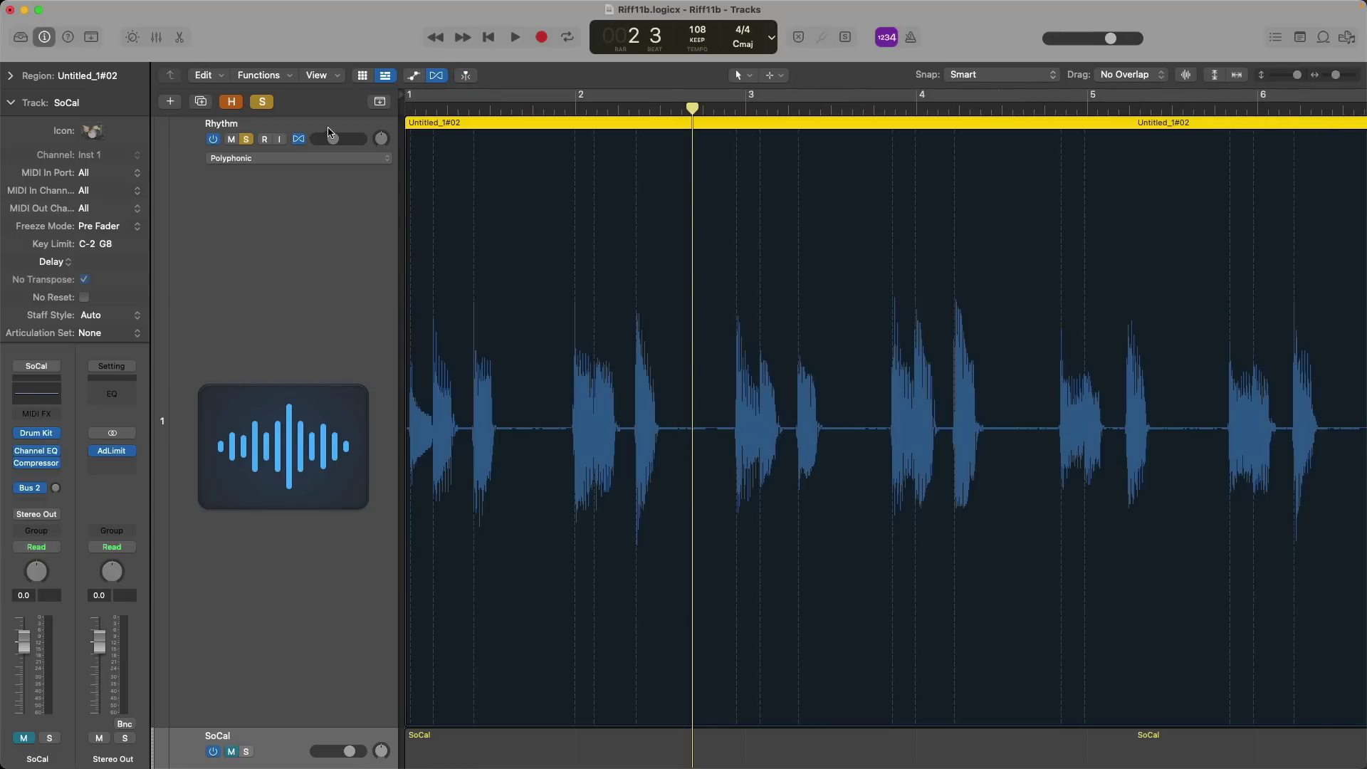
click(300, 142)
click(300, 142)
Add a flex marker at the guitar hit by bar 2, move it back to about mid-bar 1, and play the compressed opening
click(576, 185)
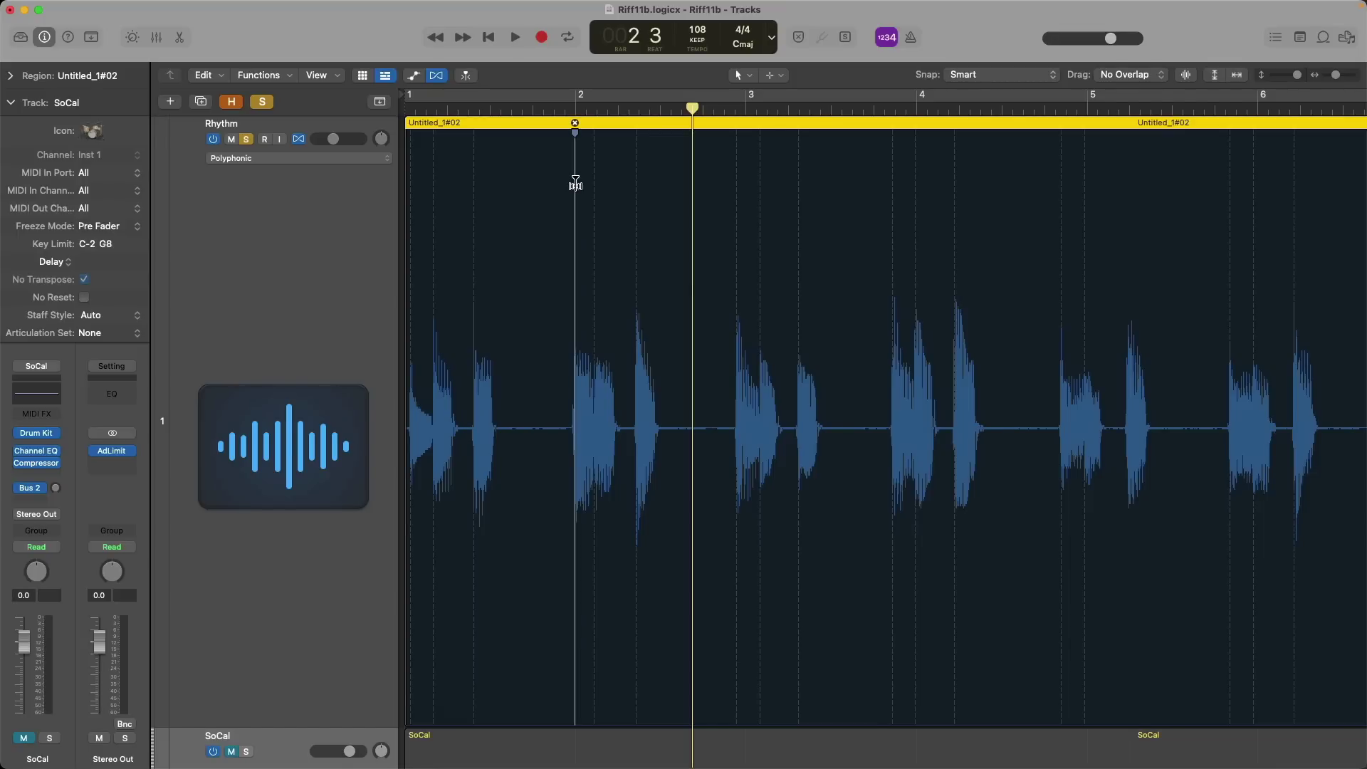
mouse_move(574, 180)
mouse_down()
mouse_move(715, 171)
mouse_move(519, 180)
mouse_move(554, 172)
mouse_up()
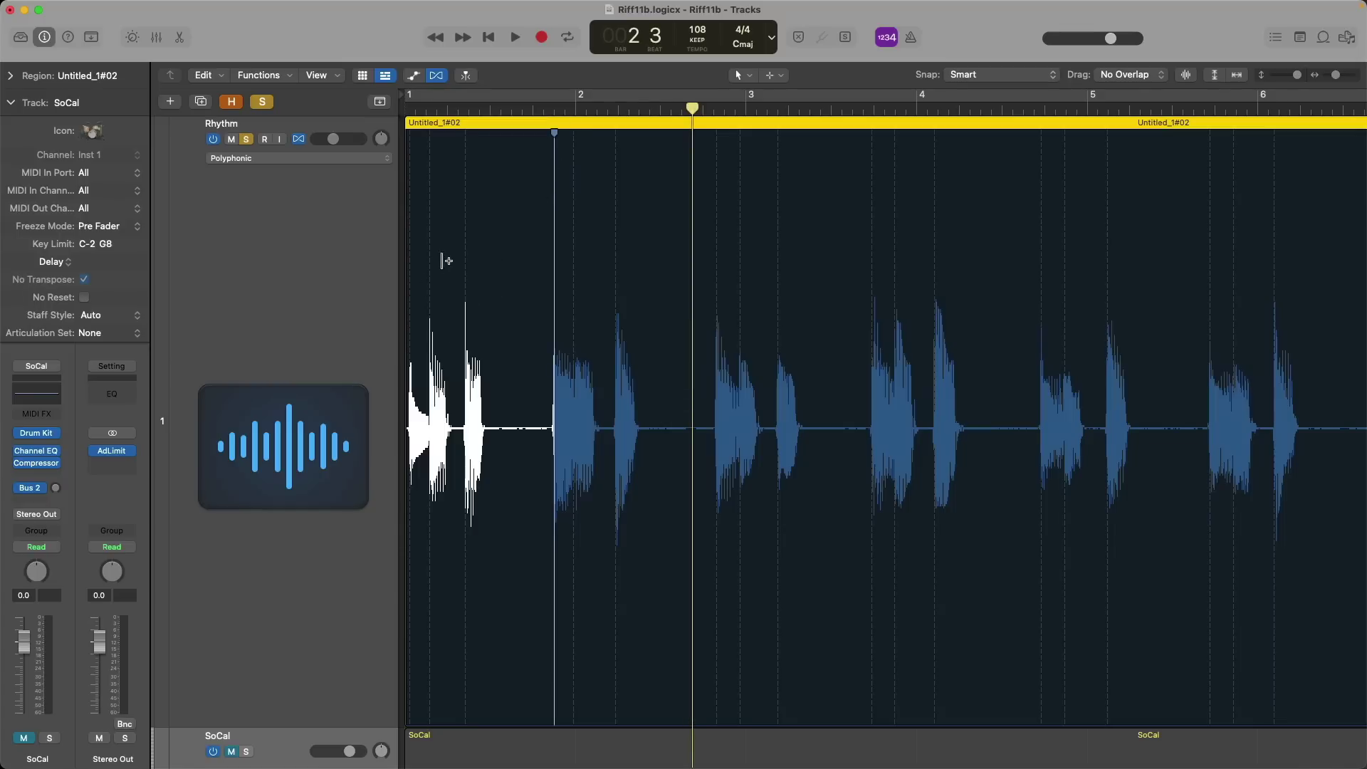
mouse_move(554, 209)
mouse_move(555, 210)
mouse_down()
mouse_move(500, 216)
mouse_move(670, 200)
mouse_move(490, 214)
mouse_up()
click(404, 108)
key(space)
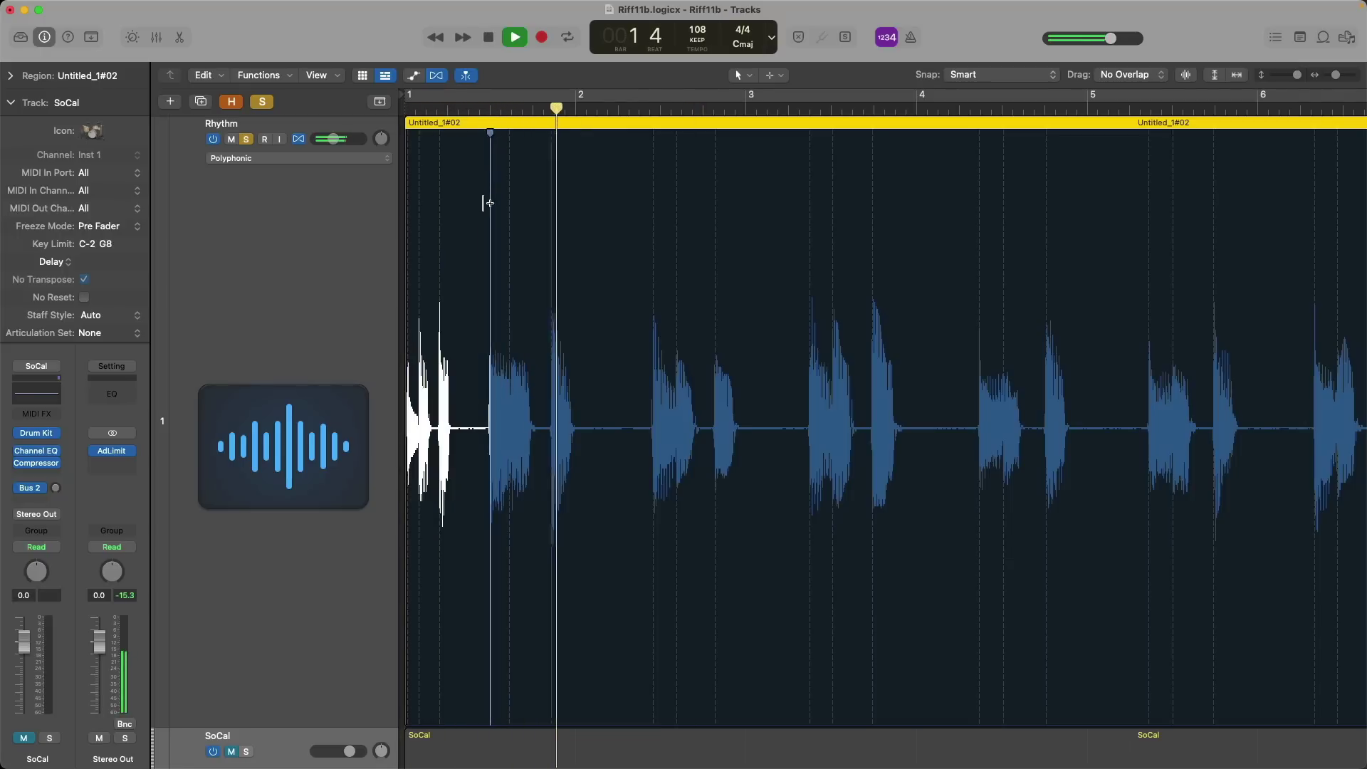
key(space)
Move the flex marker later to nearly halfway through bar 2, play the stretched opening, and restore the hit's original timing
drag(492, 198, 646, 183)
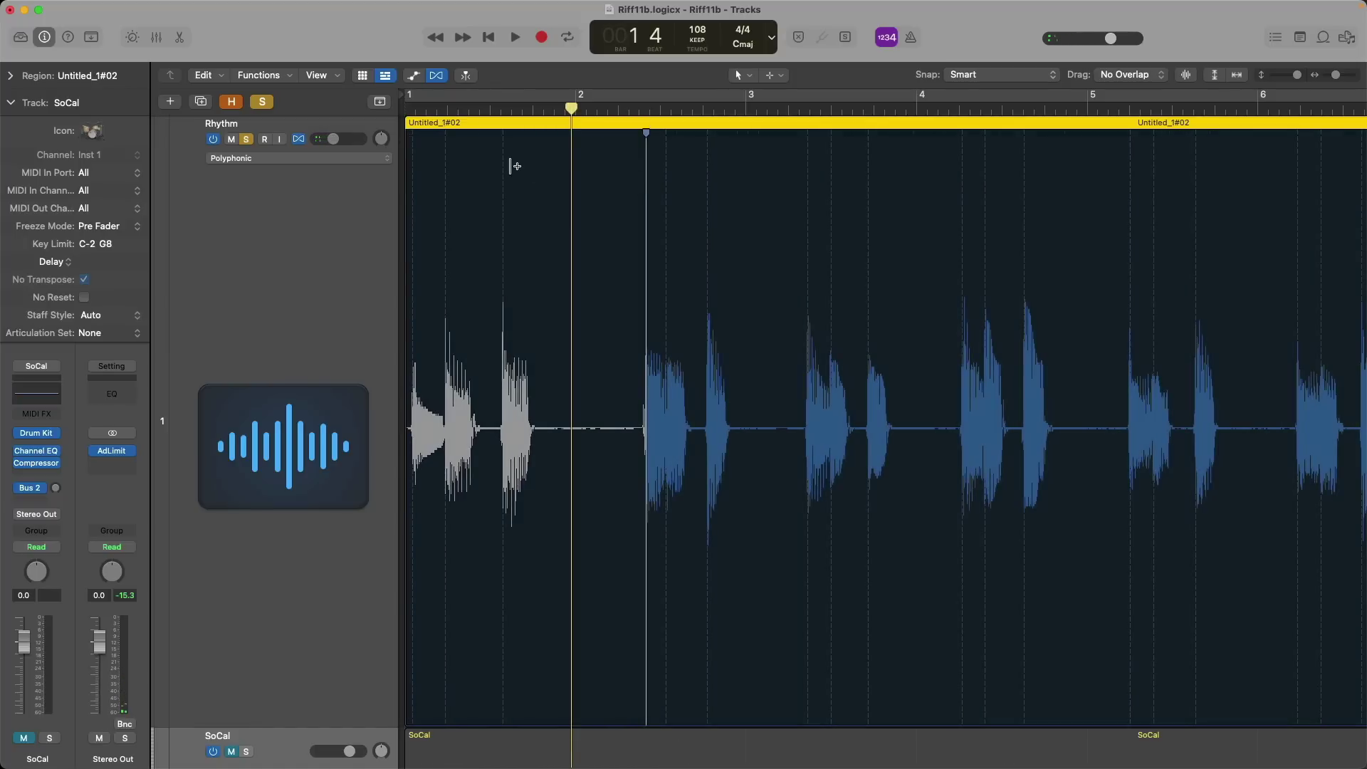
key(space)
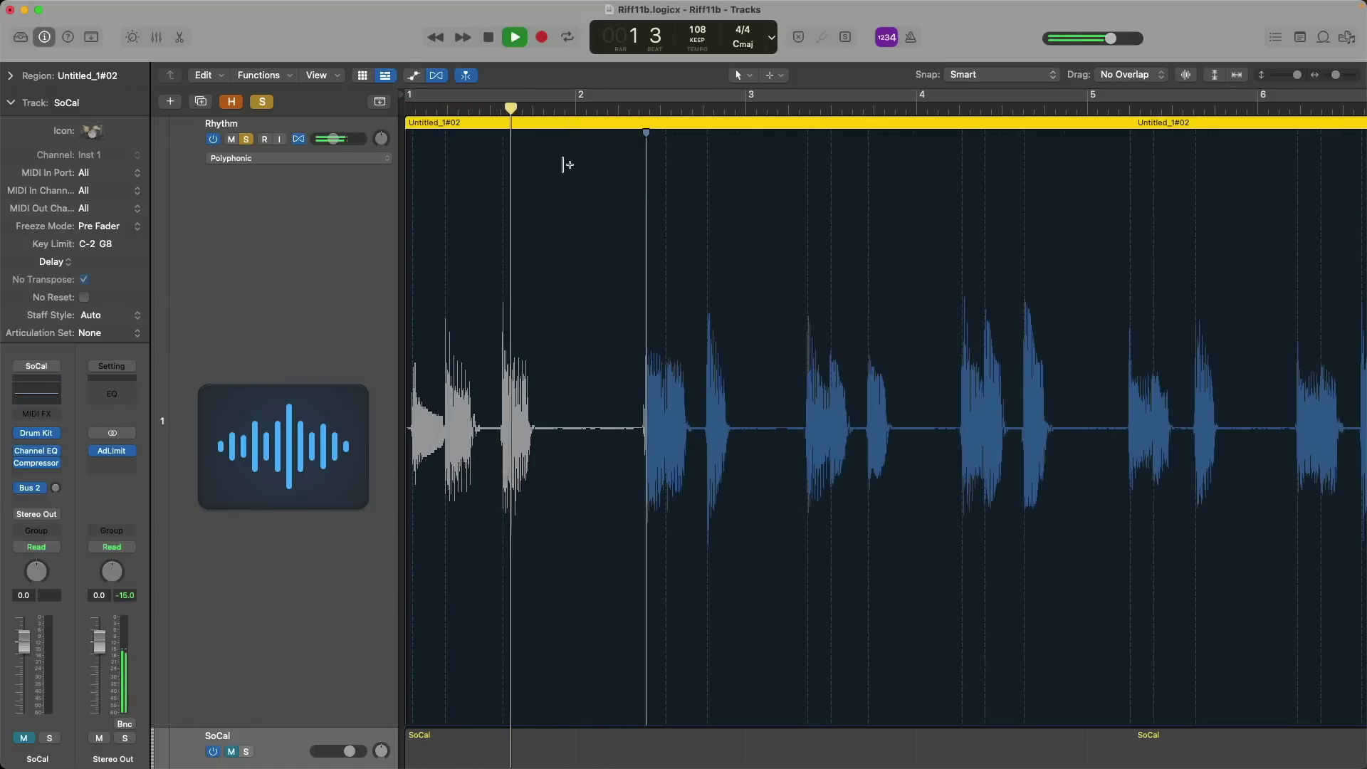
key(space)
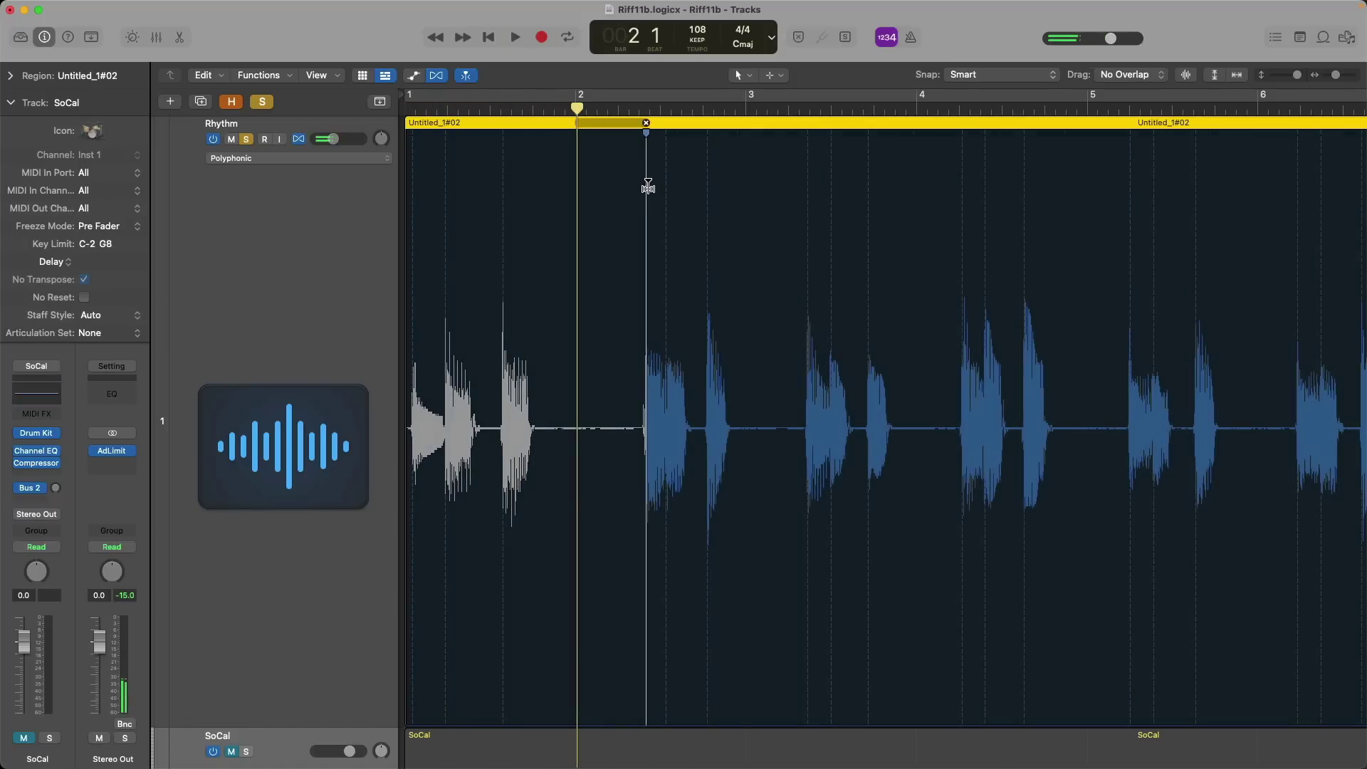
drag(648, 185, 577, 178)
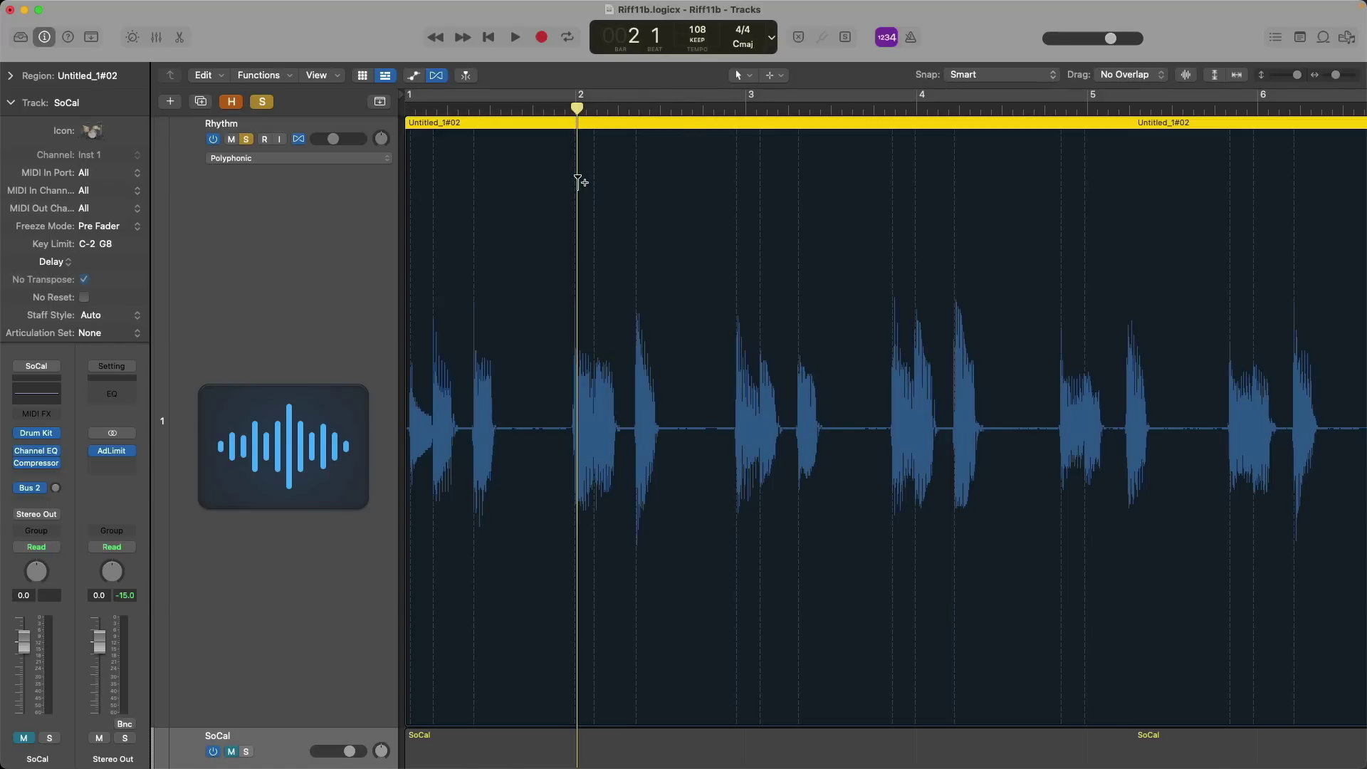
Quantize the Rhythm region to 1/8 Note and play the quantized opening from bar 1
click(12, 75)
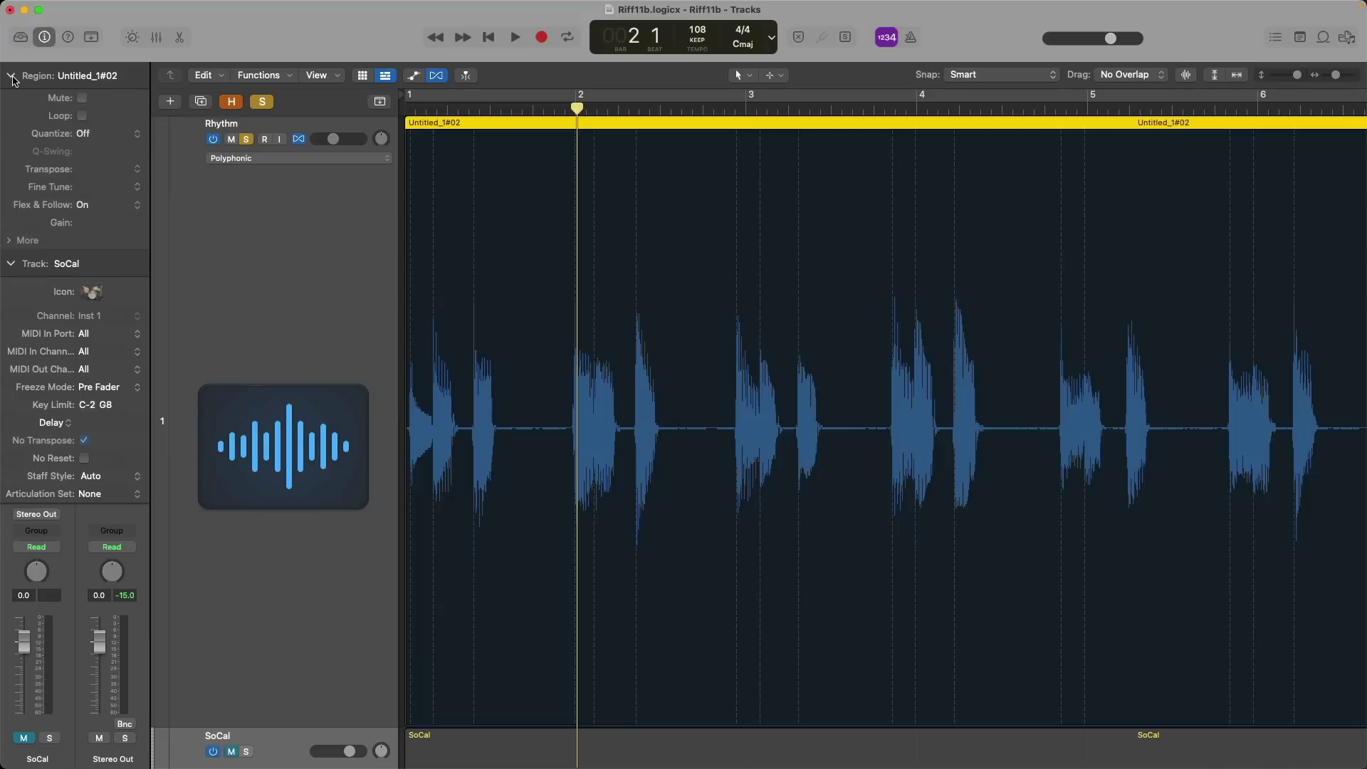
click(90, 135)
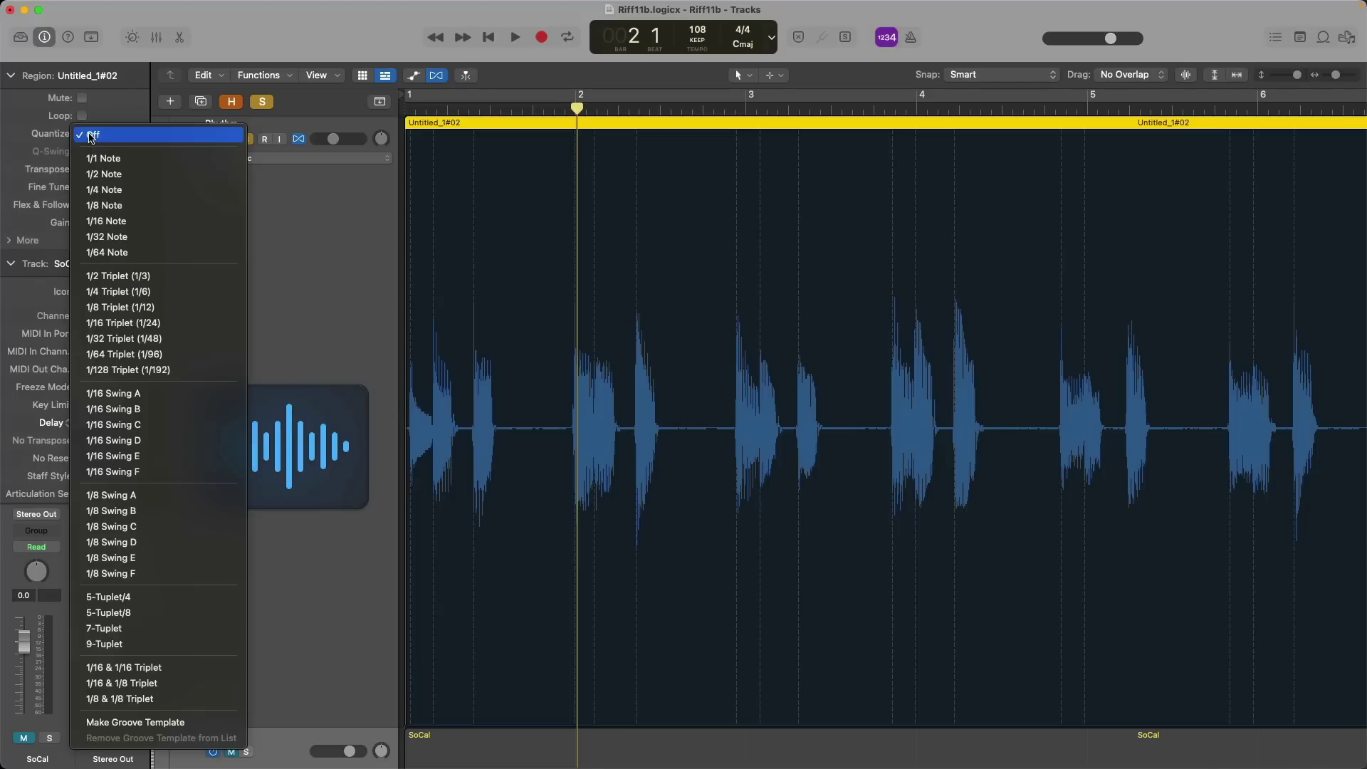
click(158, 206)
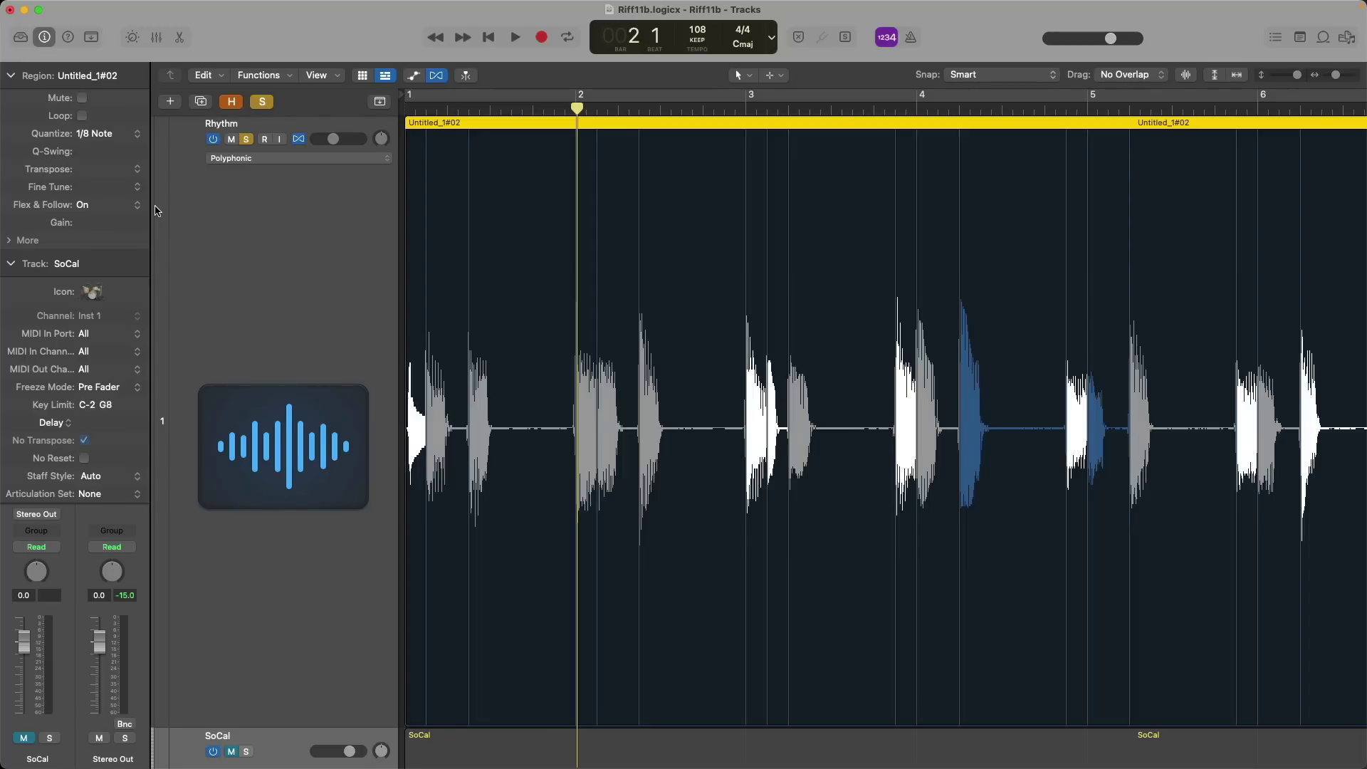
key(Return)
key(space)
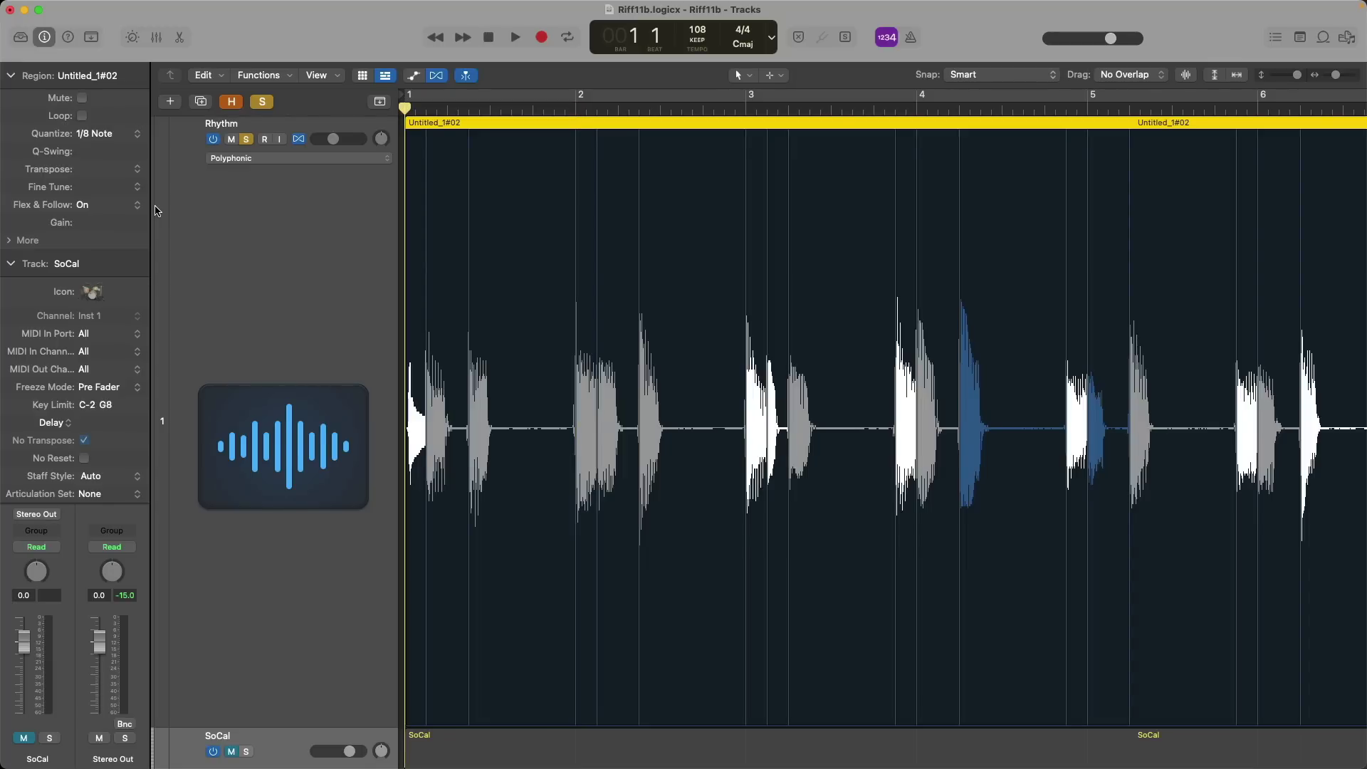
key(space)
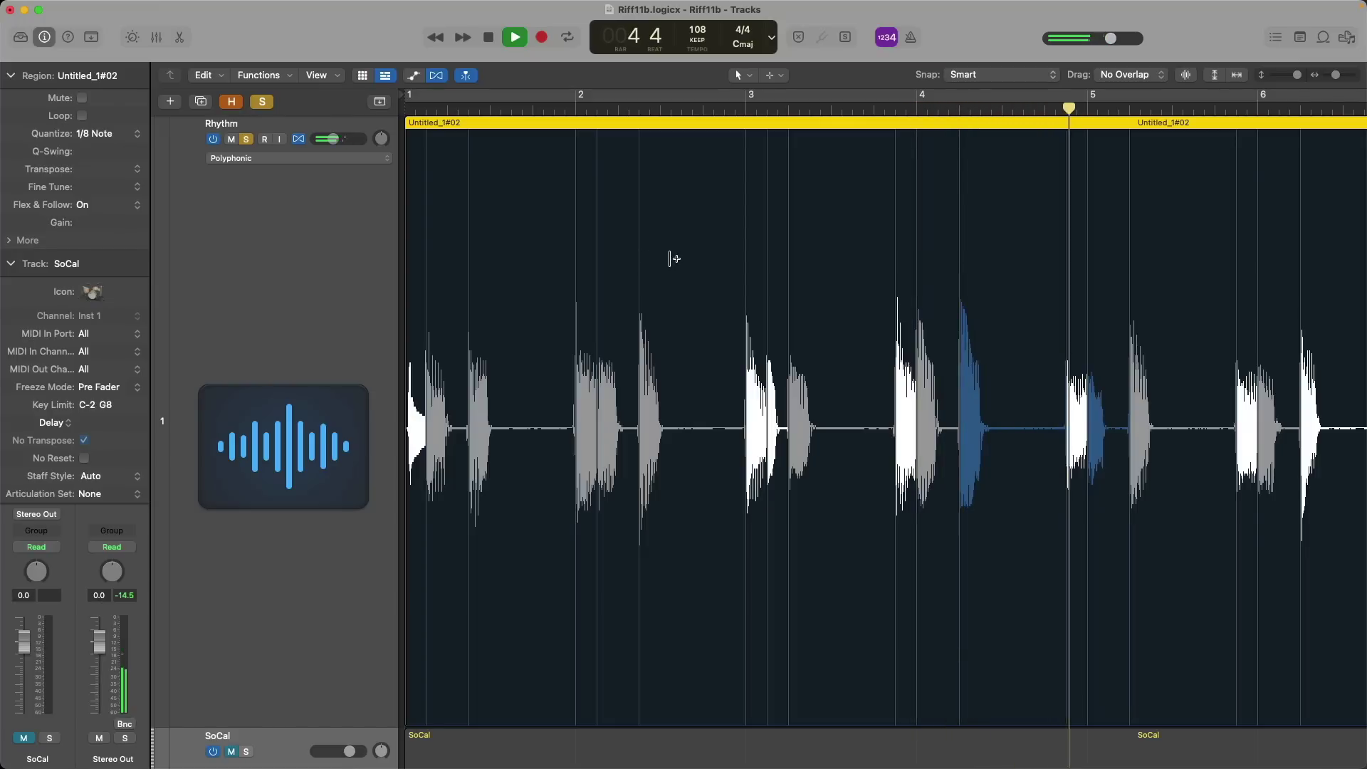
key(space)
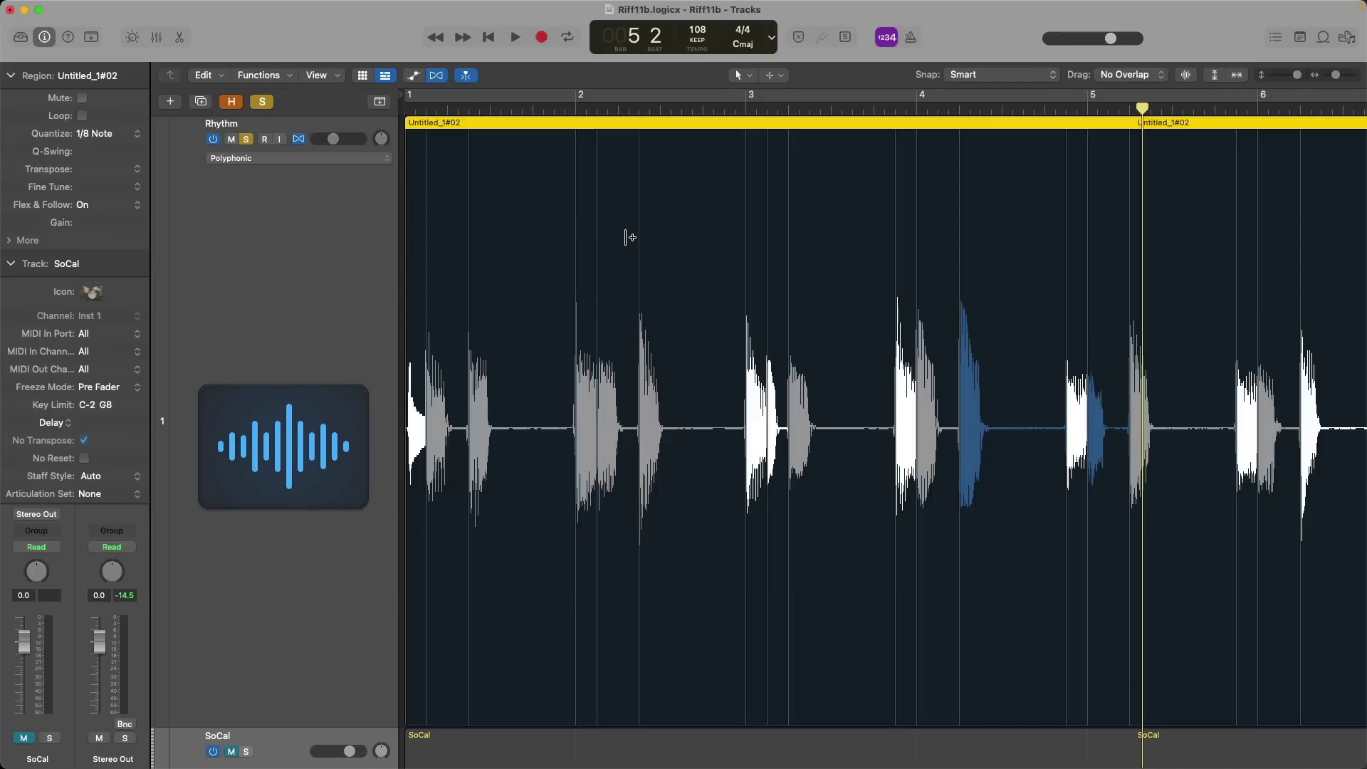
Turn the region's quantization off with its advanced parameters reset, and try shifting the guitar hit before bar 4 onto the bar line
click(115, 135)
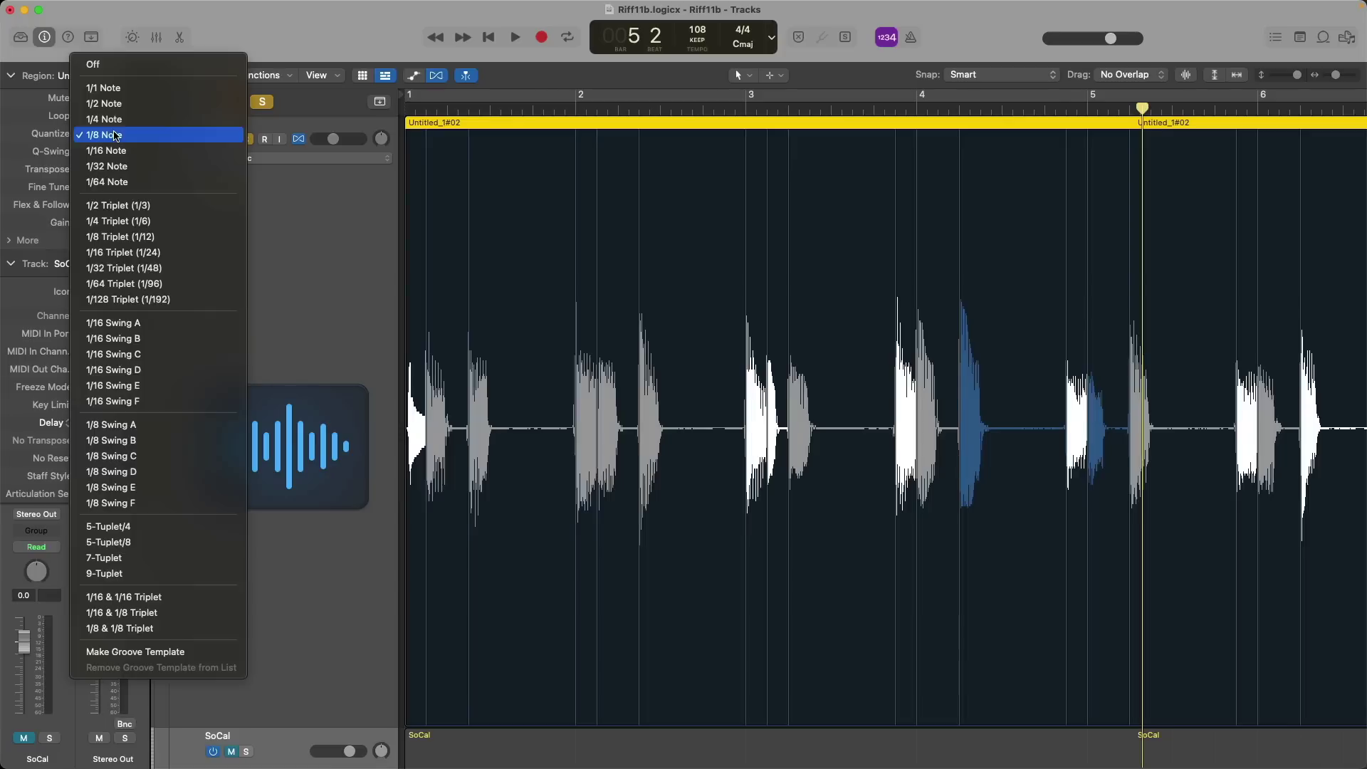
click(124, 64)
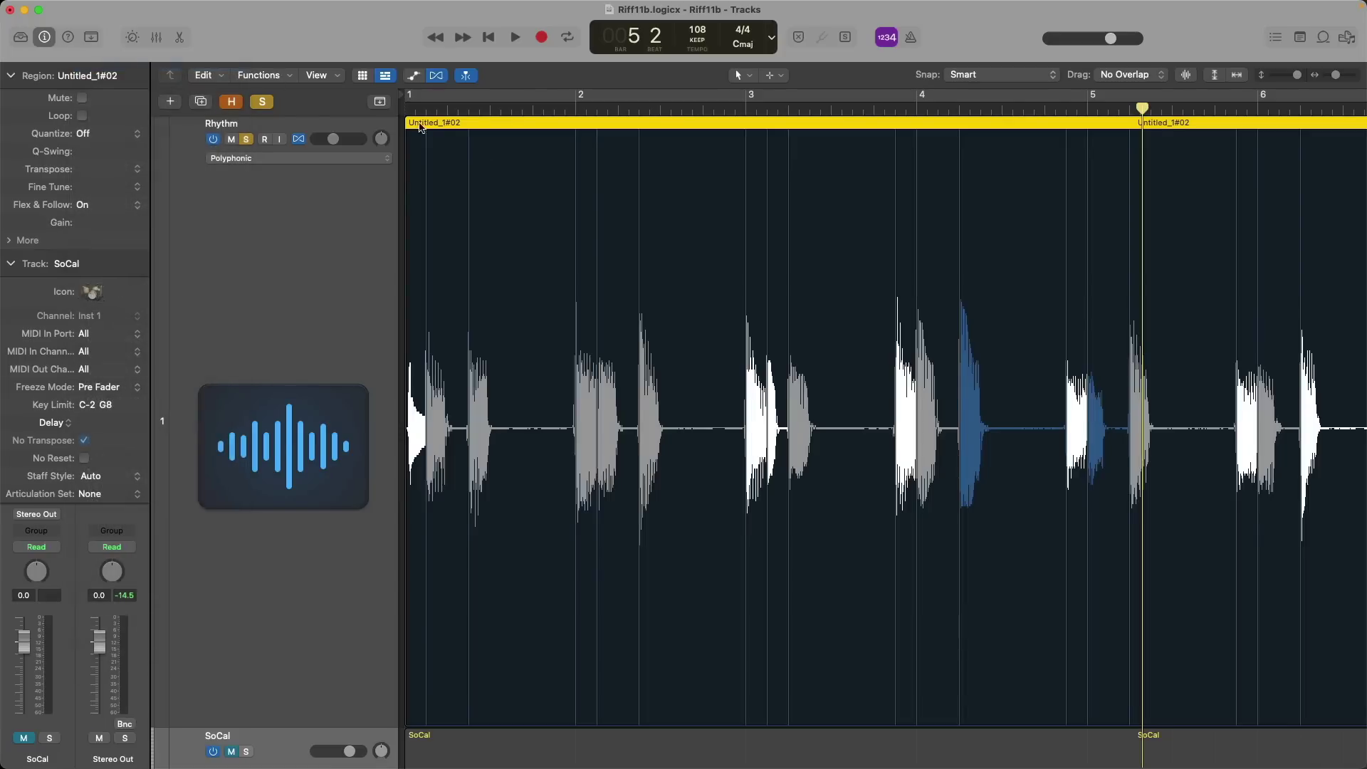
click(701, 310)
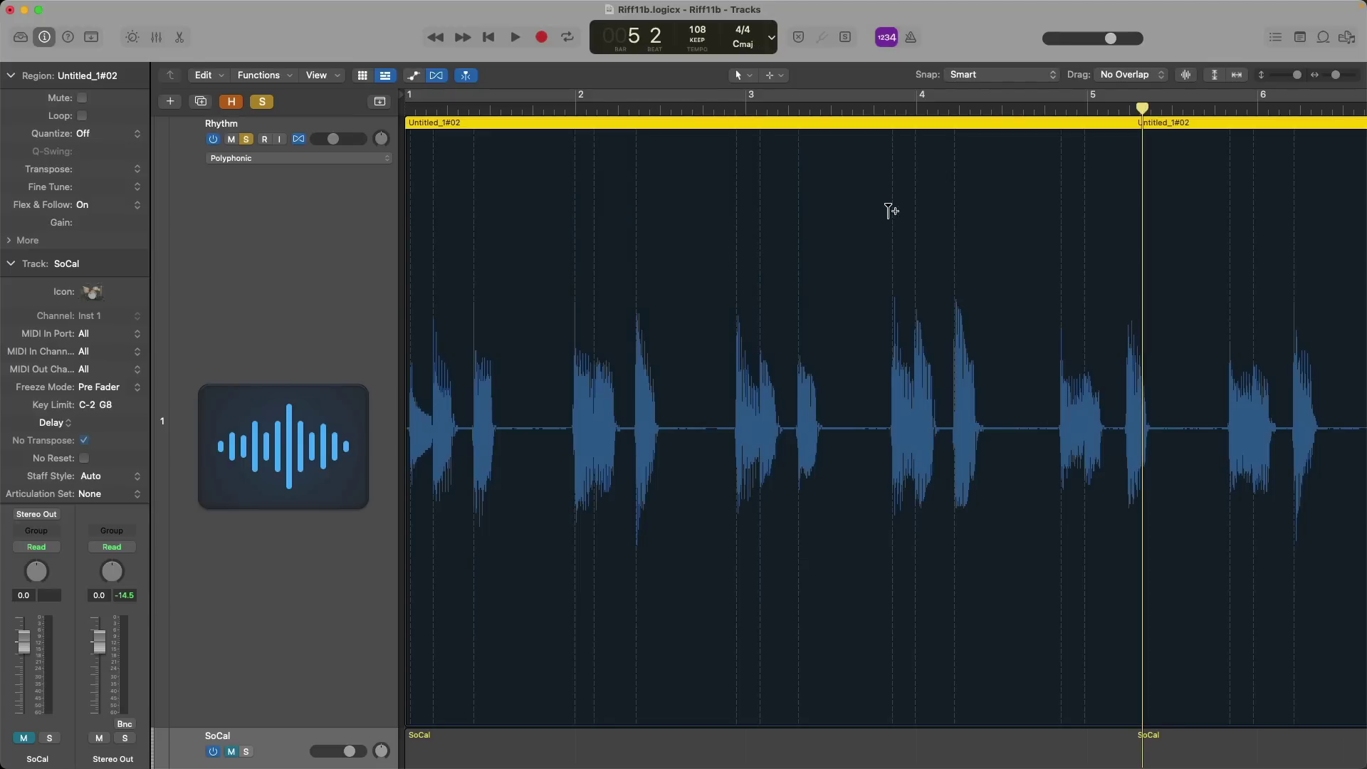
drag(900, 205, 916, 198)
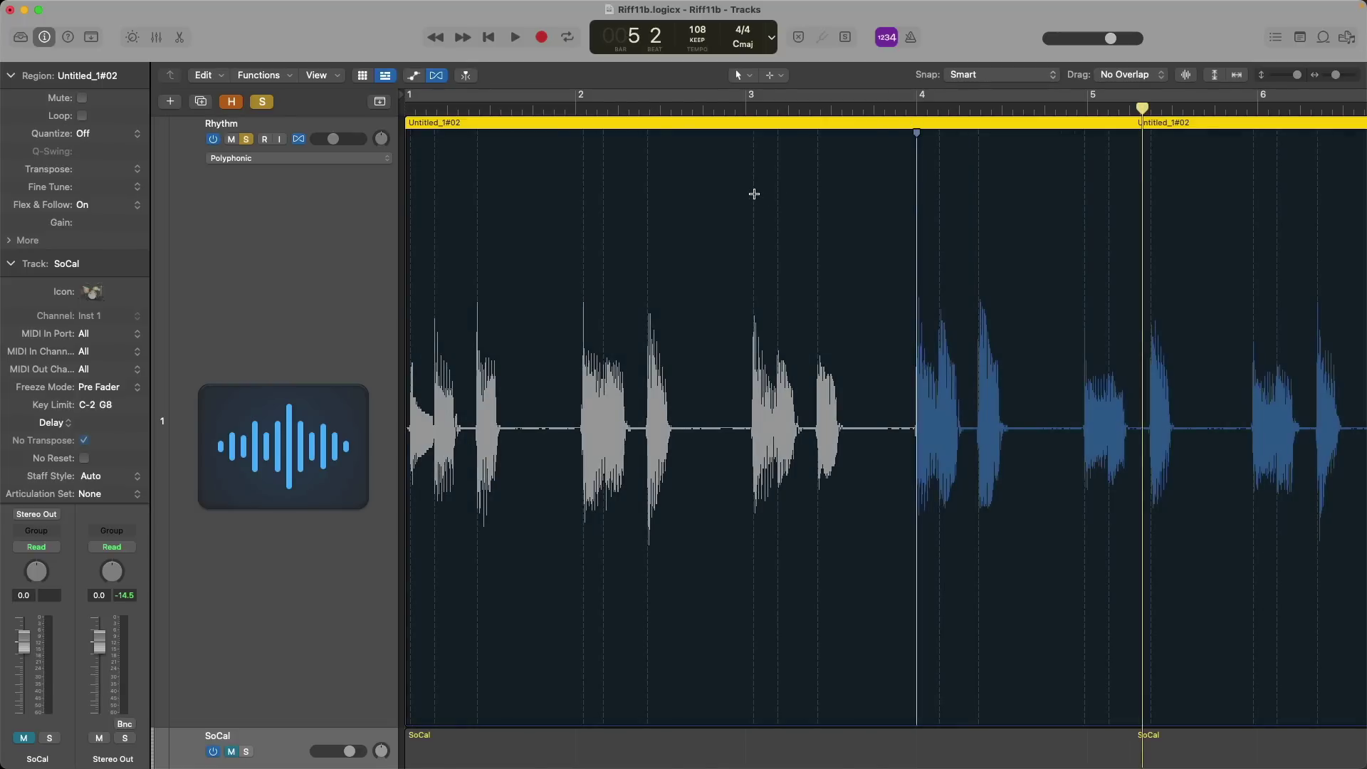
key(super+z)
Apply 1/8 Note quantization to the Rhythm region again, and remove it with the advanced quantization parameters reset
click(137, 136)
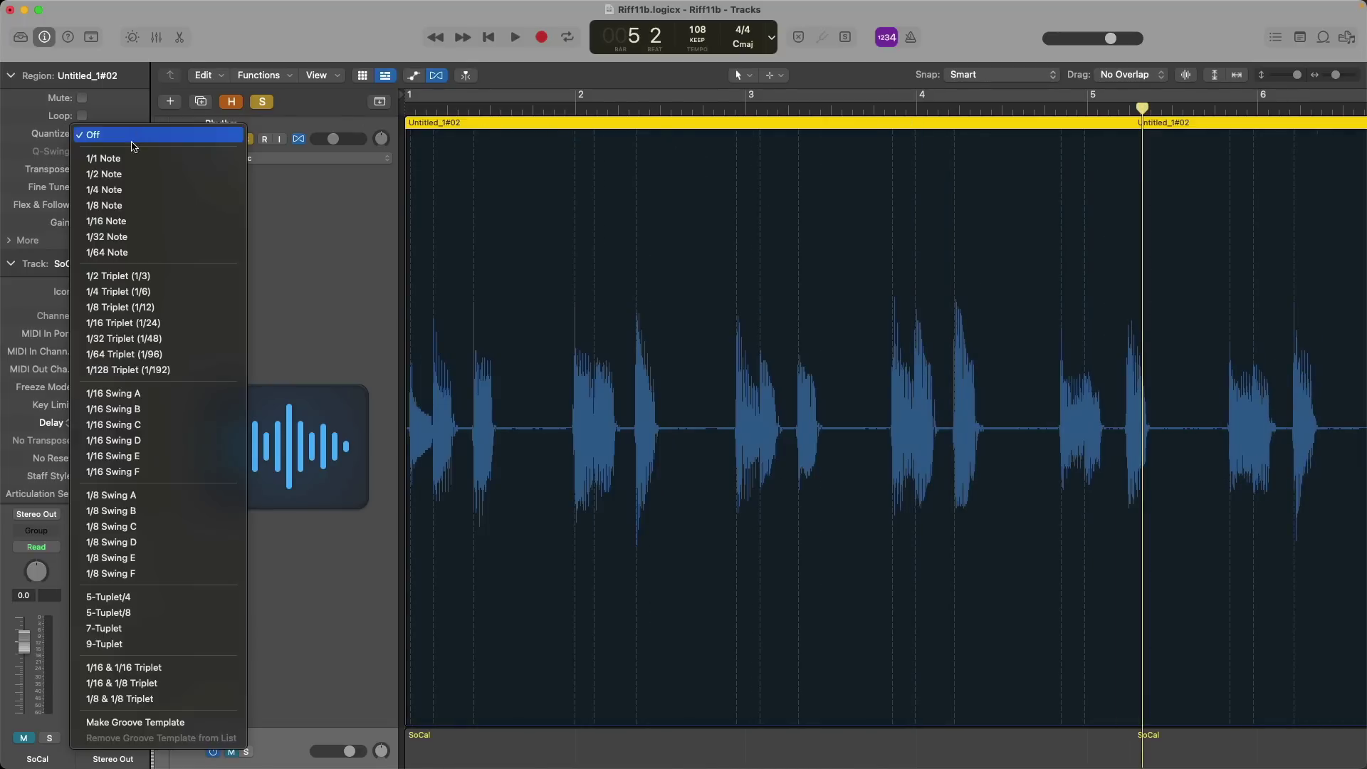
click(131, 206)
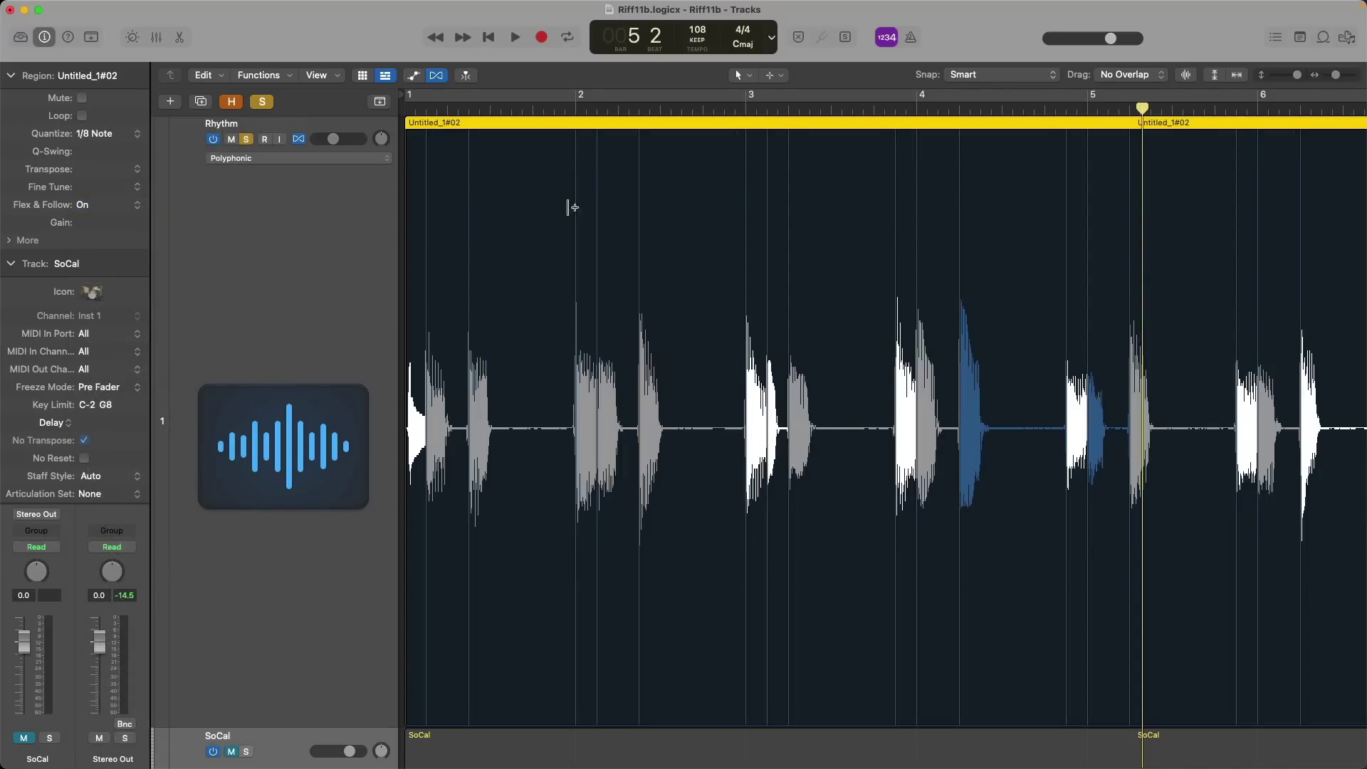
click(128, 135)
click(135, 61)
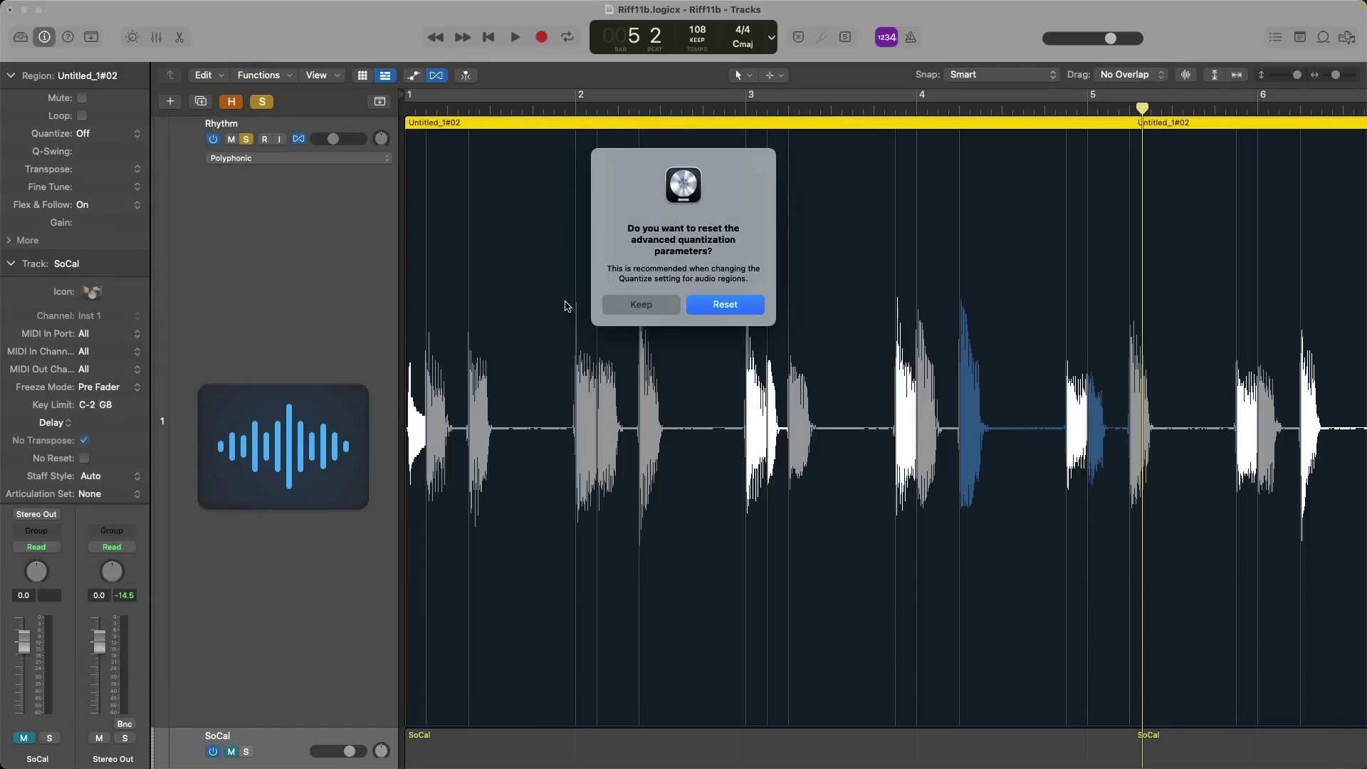
click(701, 306)
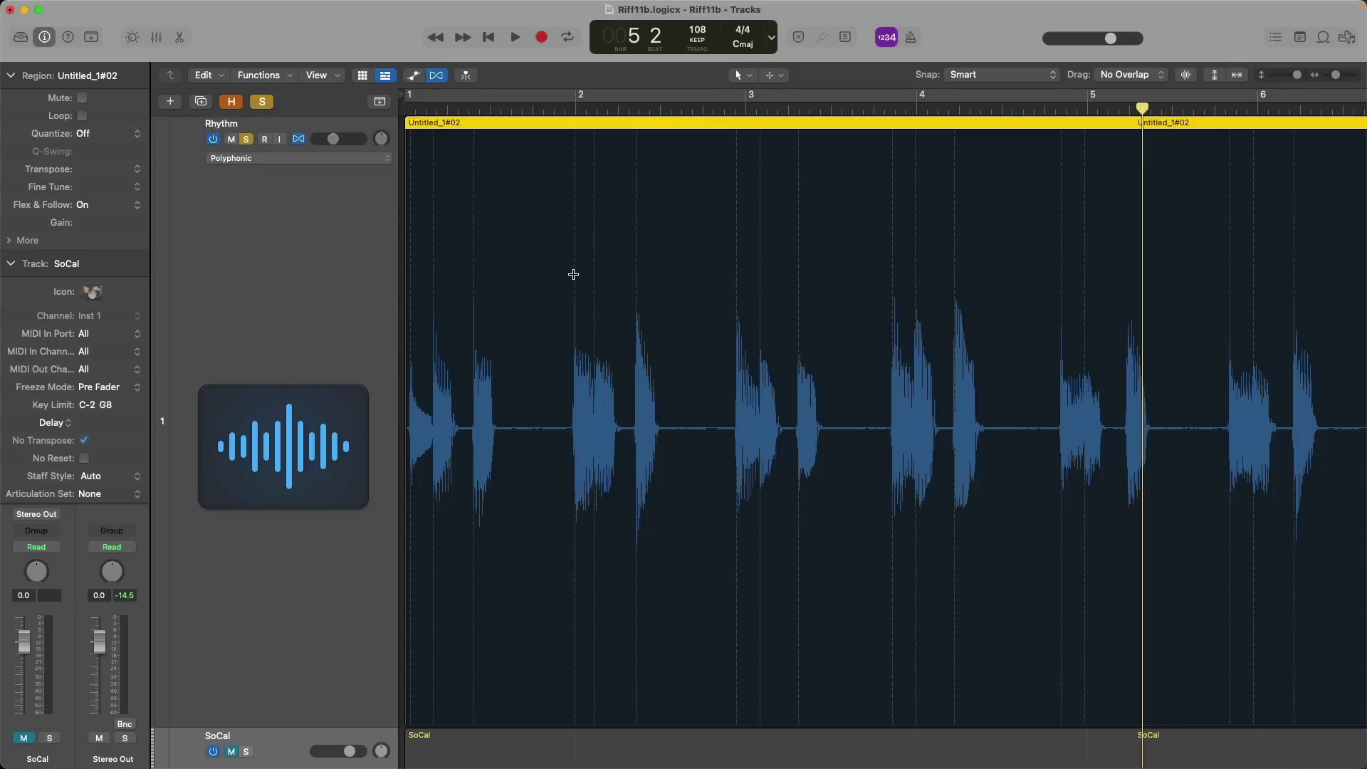
Move all regions one bar later to start at bar 2, and extend the Rhythm region's start back to about 1 4 4
key(super+a)
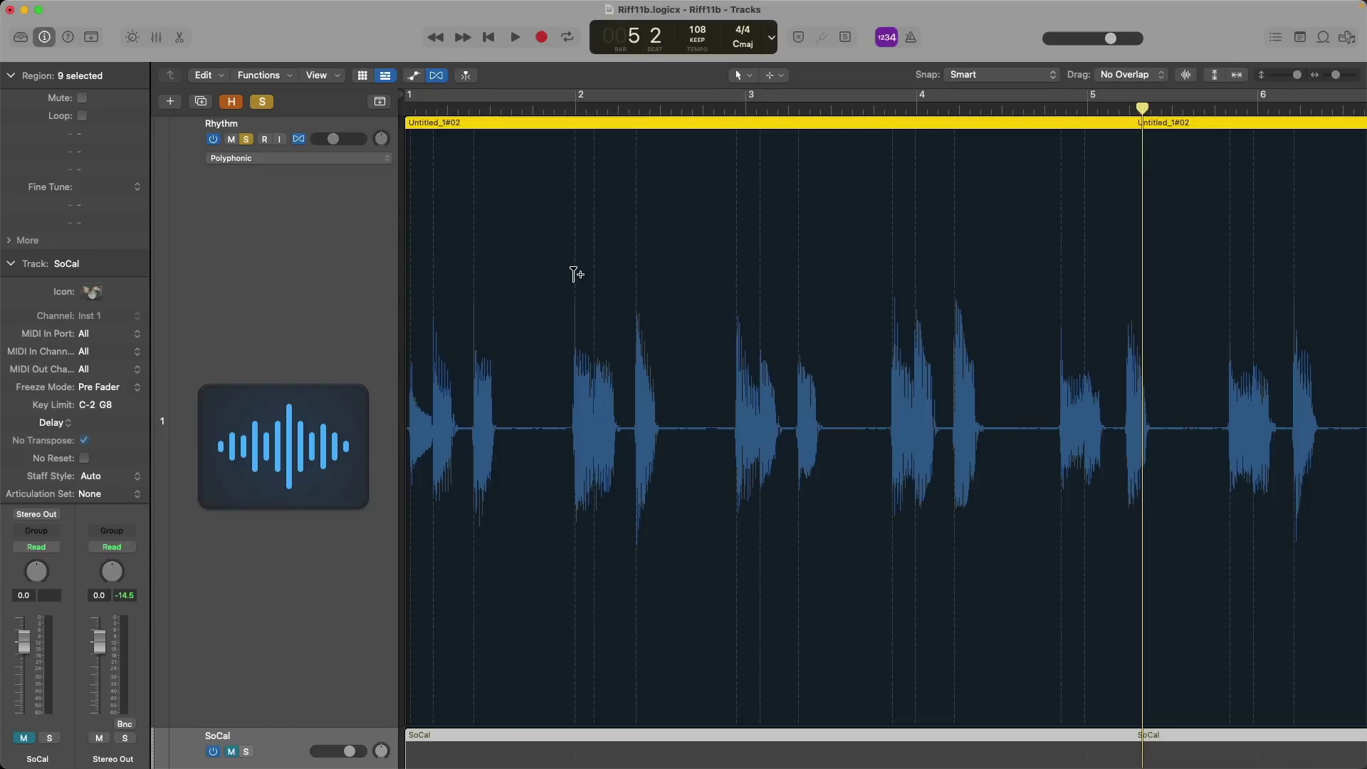
key(z)
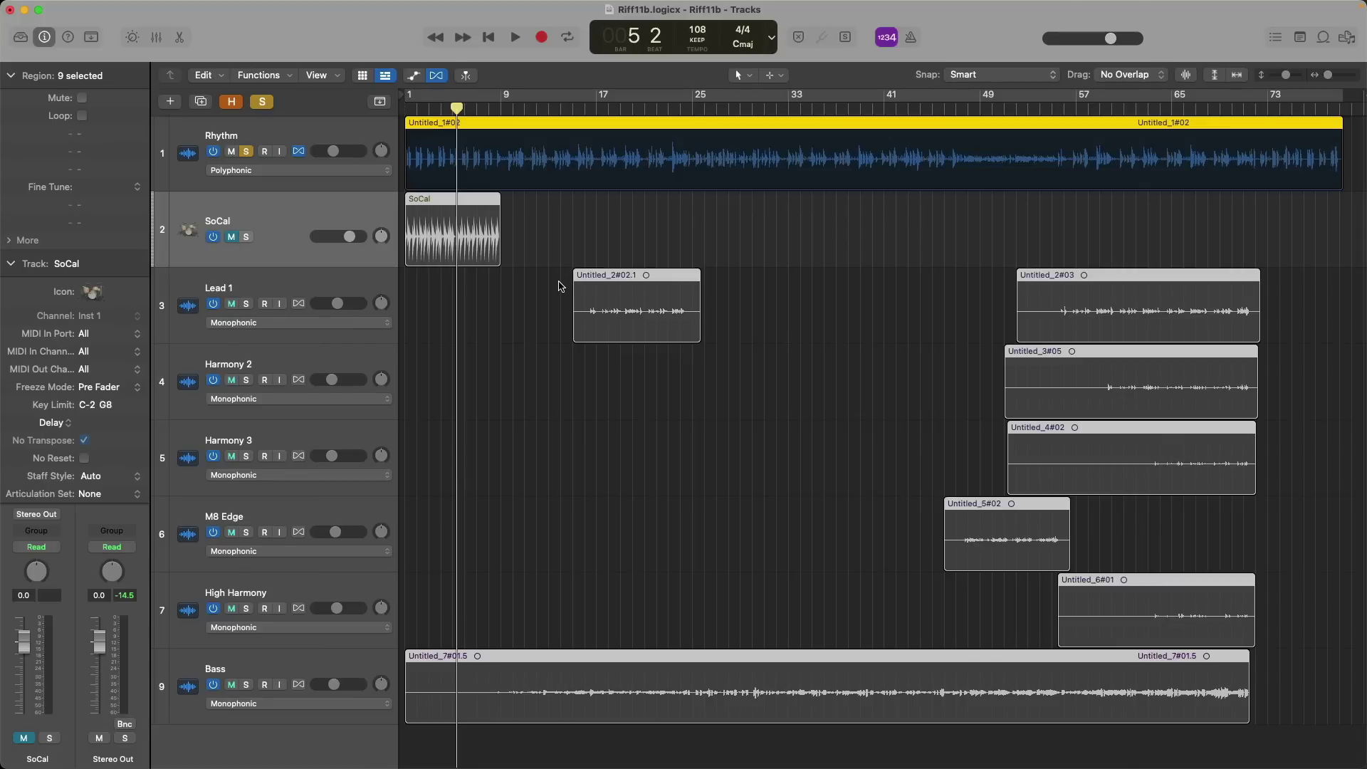
drag(545, 290, 528, 446)
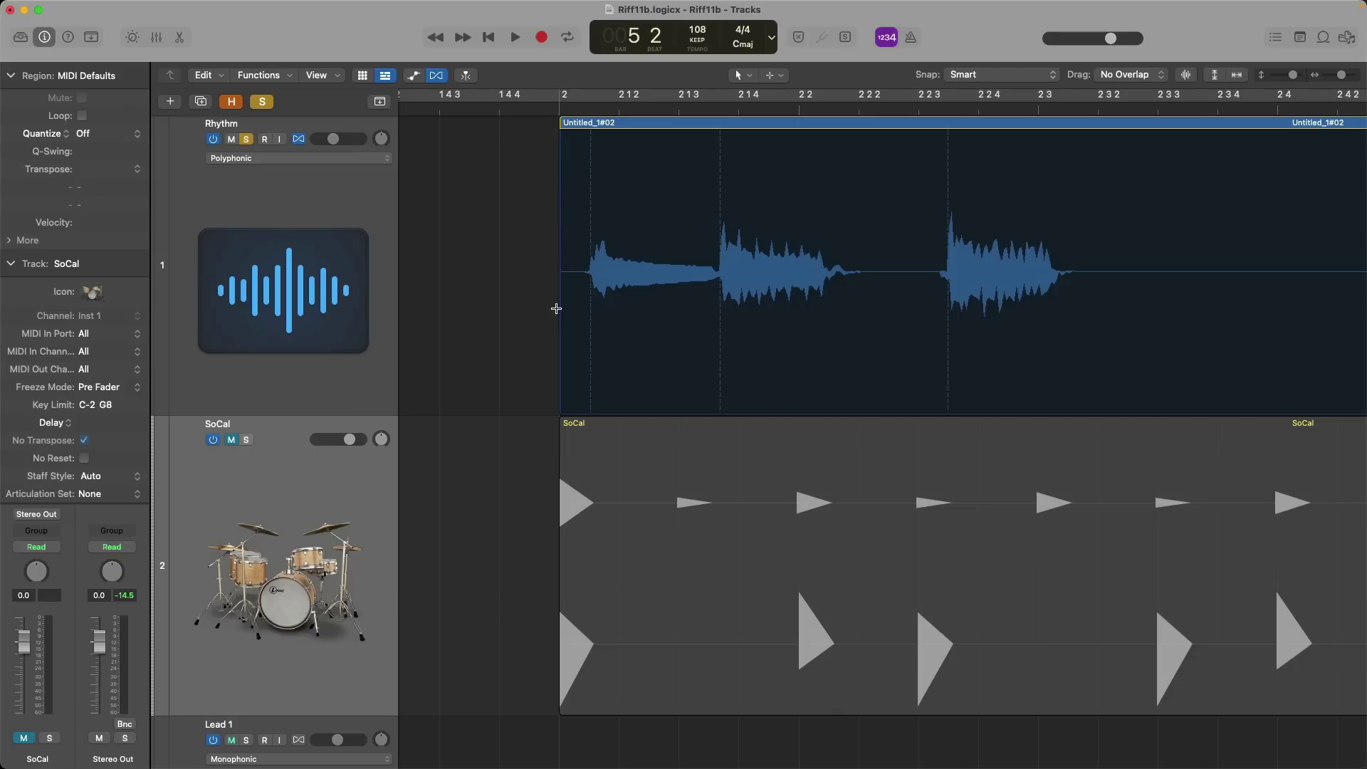
drag(562, 350, 501, 350)
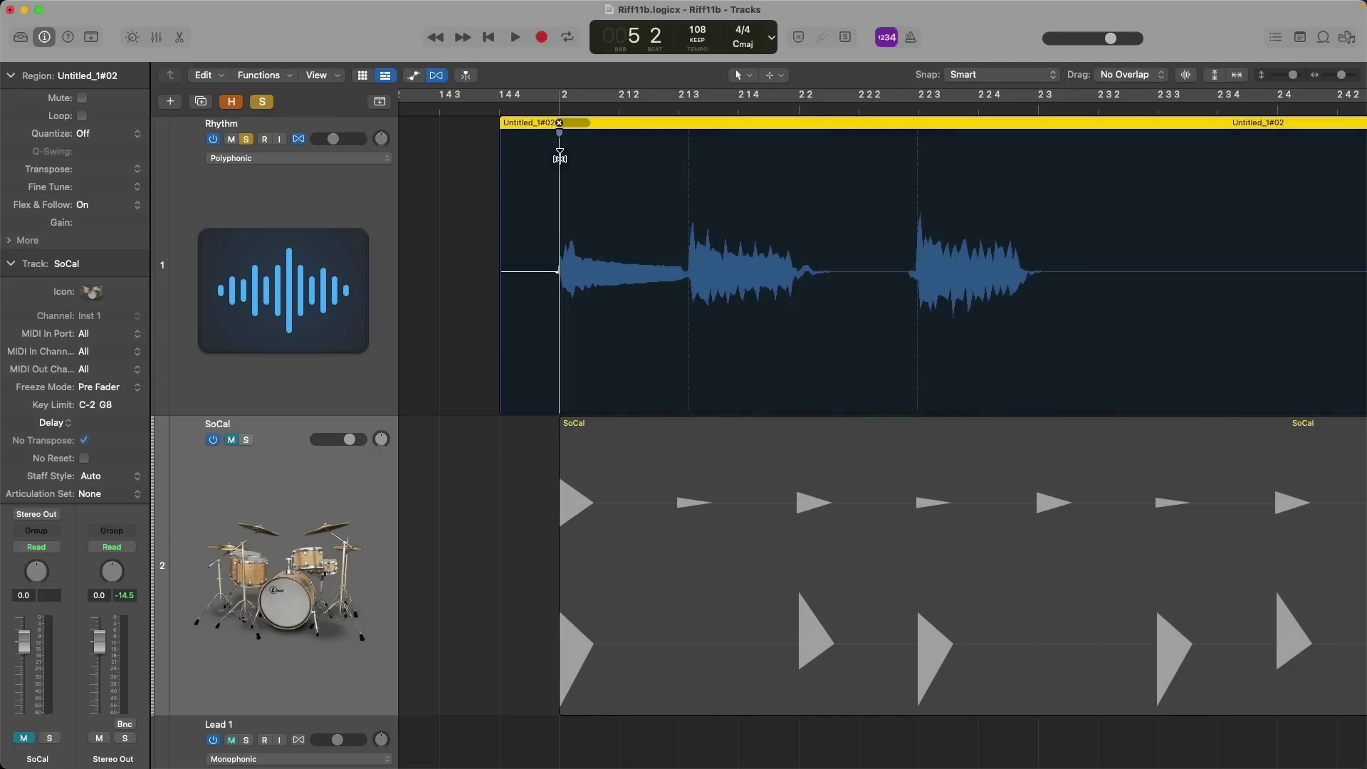
Undo the first guitar hit's flex move and check the shifted regions on all tracks down to Bass
key(super+z)
ctrl+alt+click(536, 171)
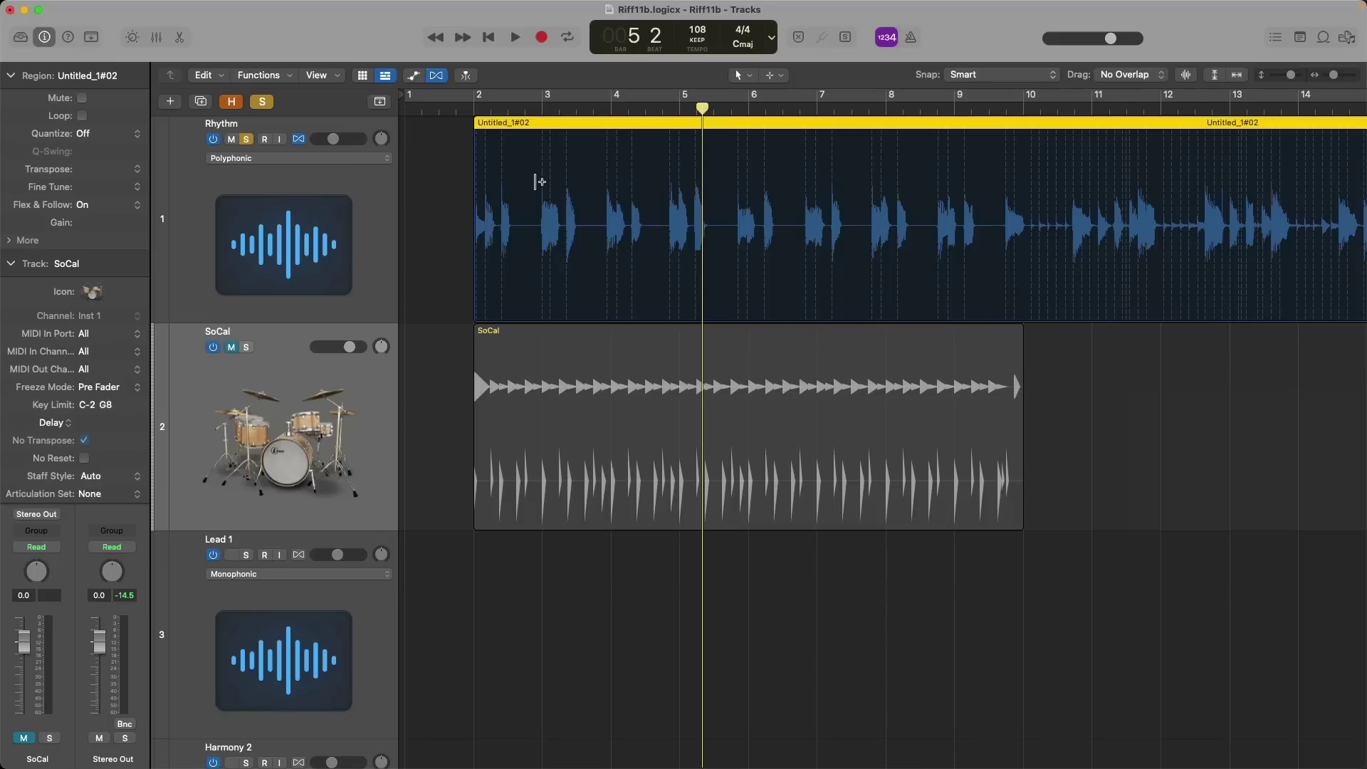
ctrl+alt+click(574, 413)
ctrl+alt+click(570, 383)
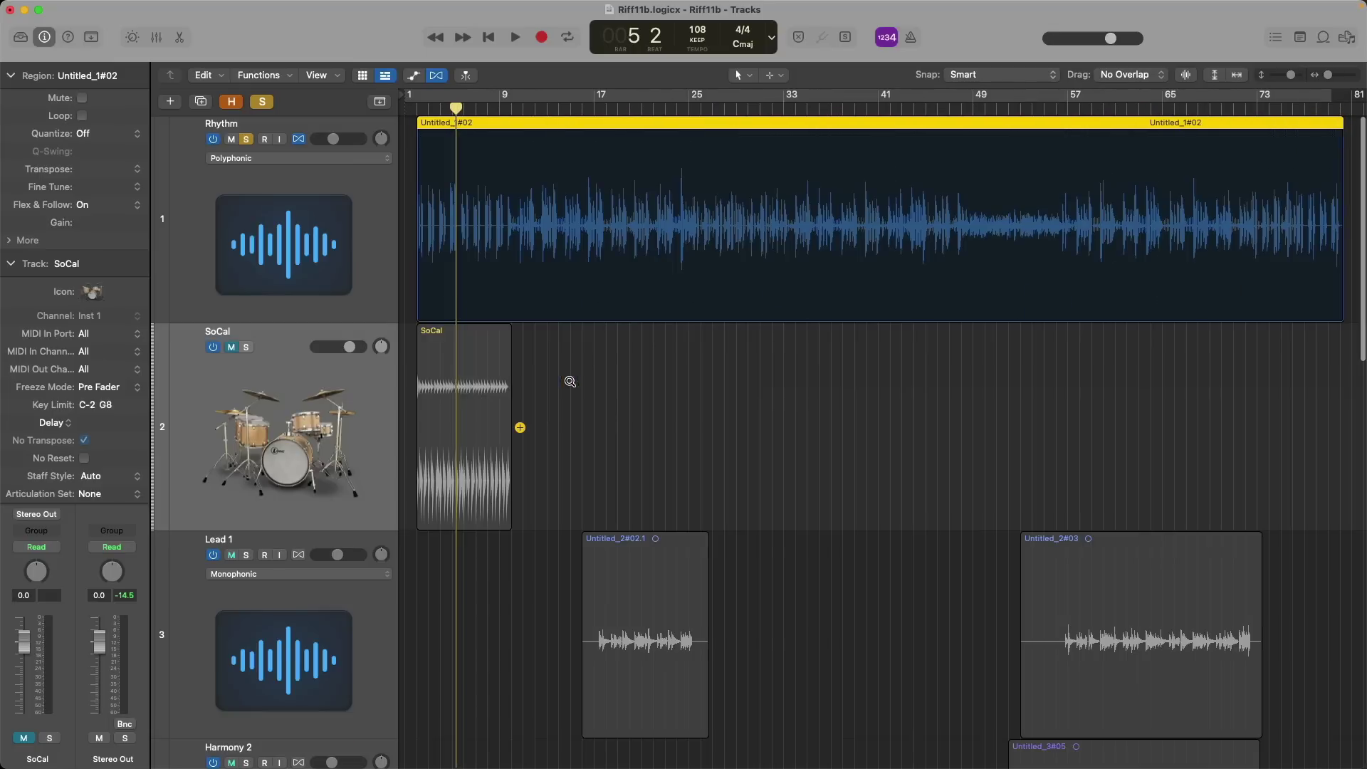
scroll(713, 623, down, 6)
scroll(712, 620, down, 8)
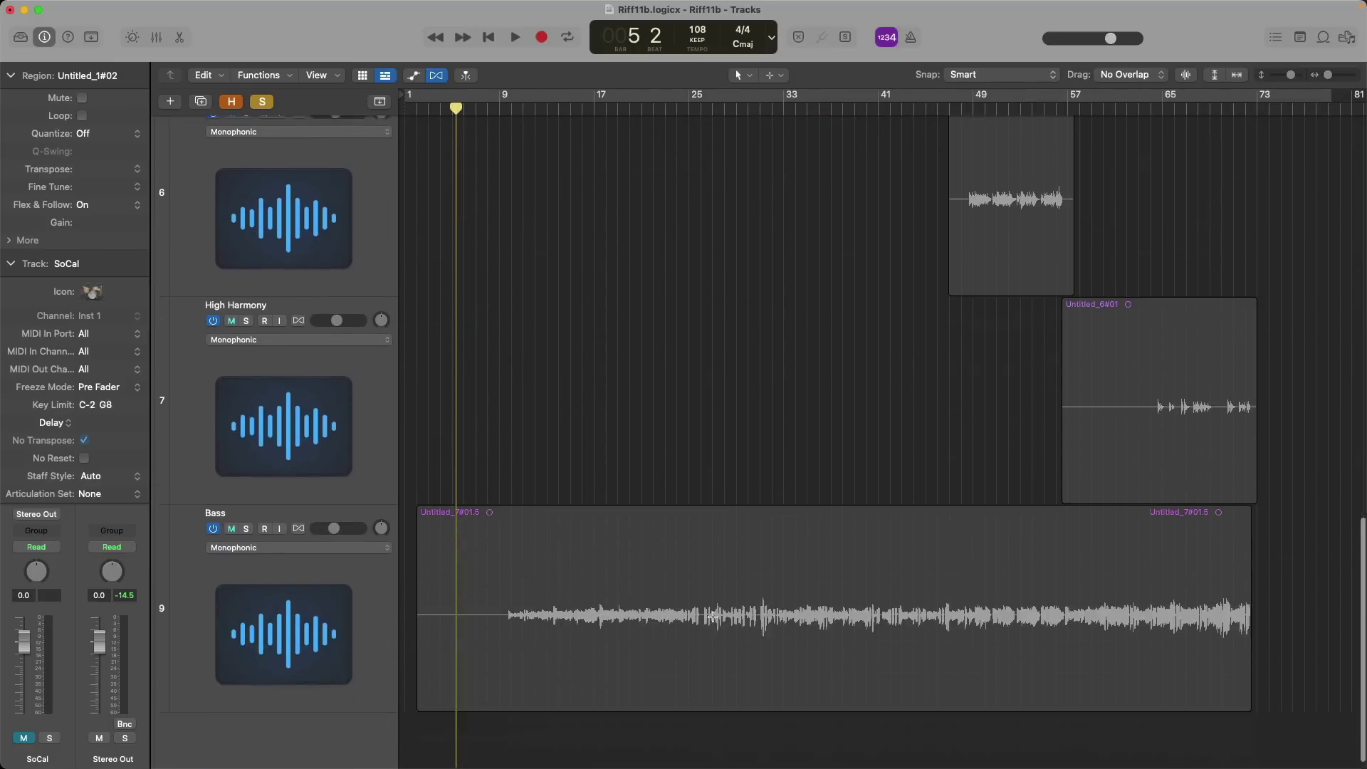
scroll(709, 611, up, 15)
Add flex markers at the Rhythm hits by bars 2 and 3 and align each hit to its bar line
drag(500, 367, 606, 353)
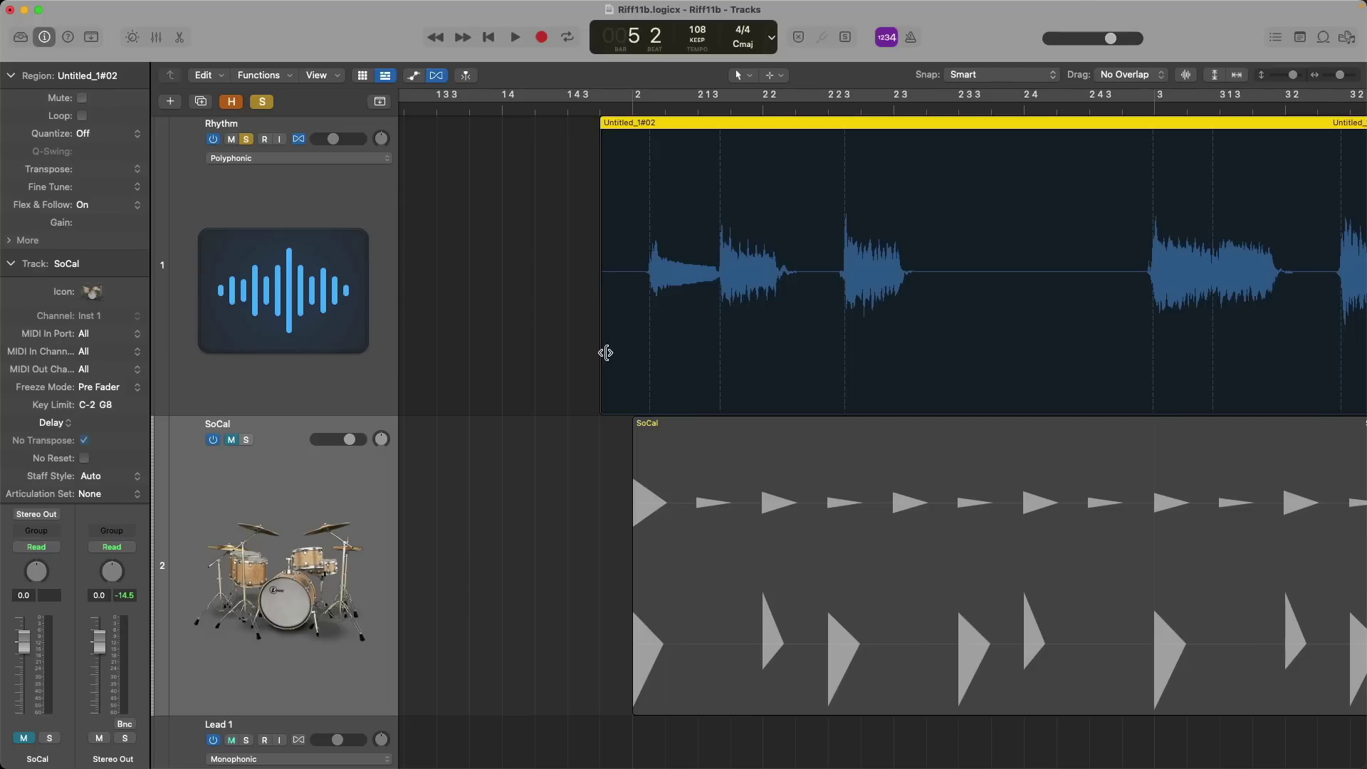
key(super+Left)
key(super+Left)
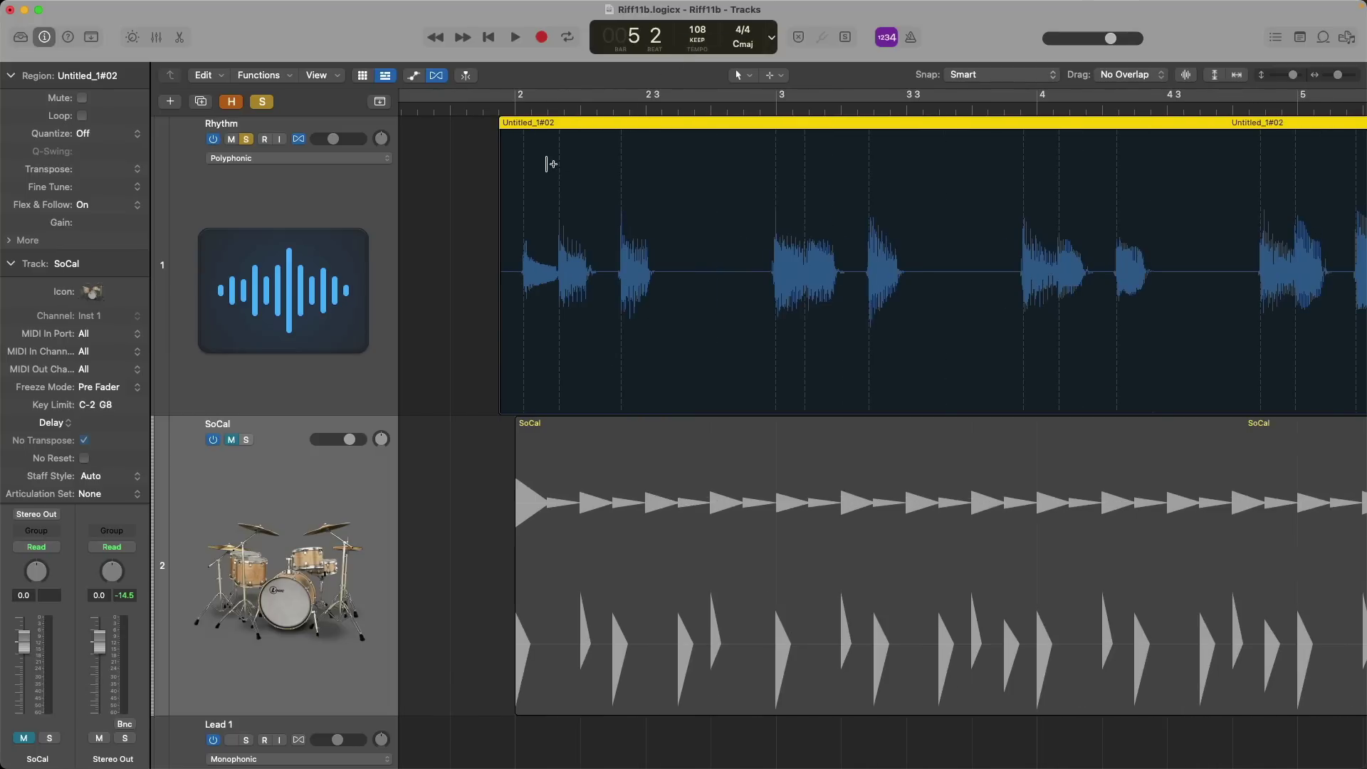
drag(526, 173, 517, 174)
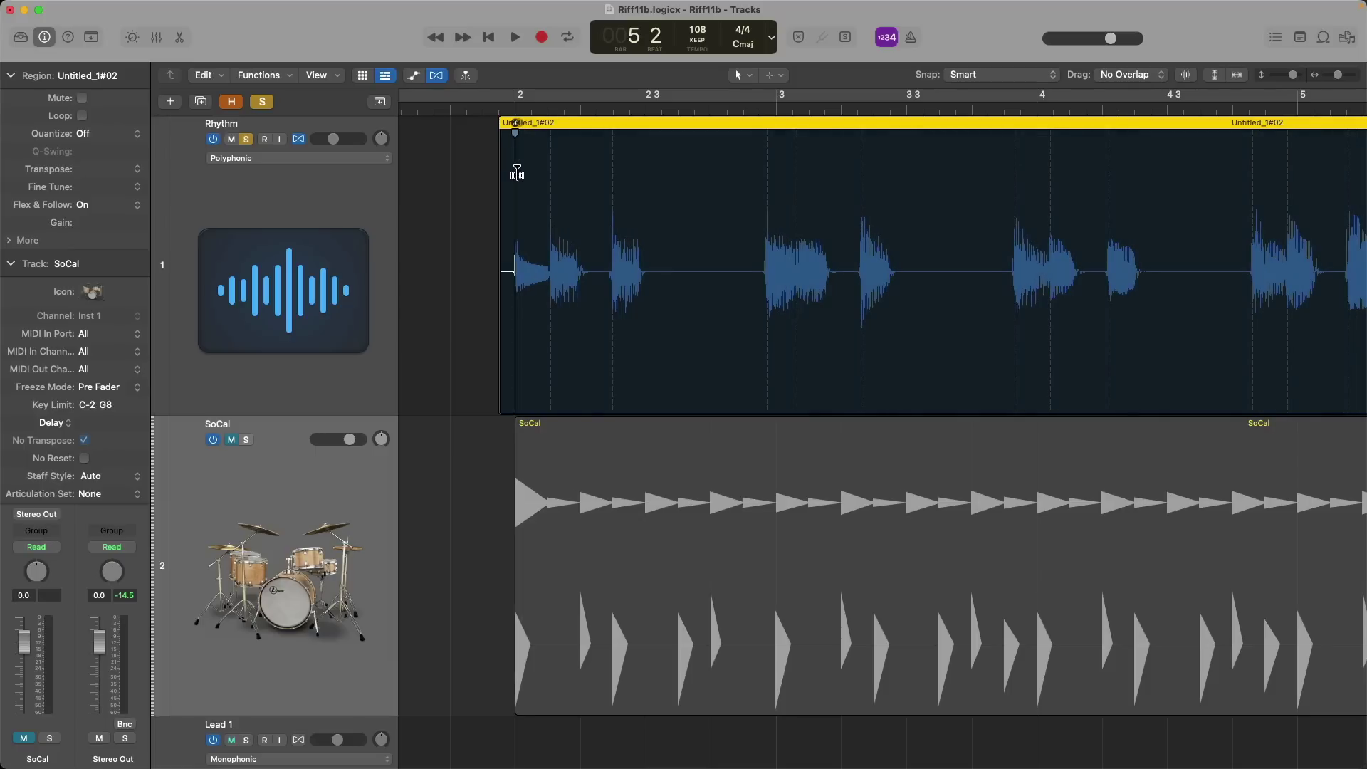
click(768, 162)
drag(768, 164, 776, 160)
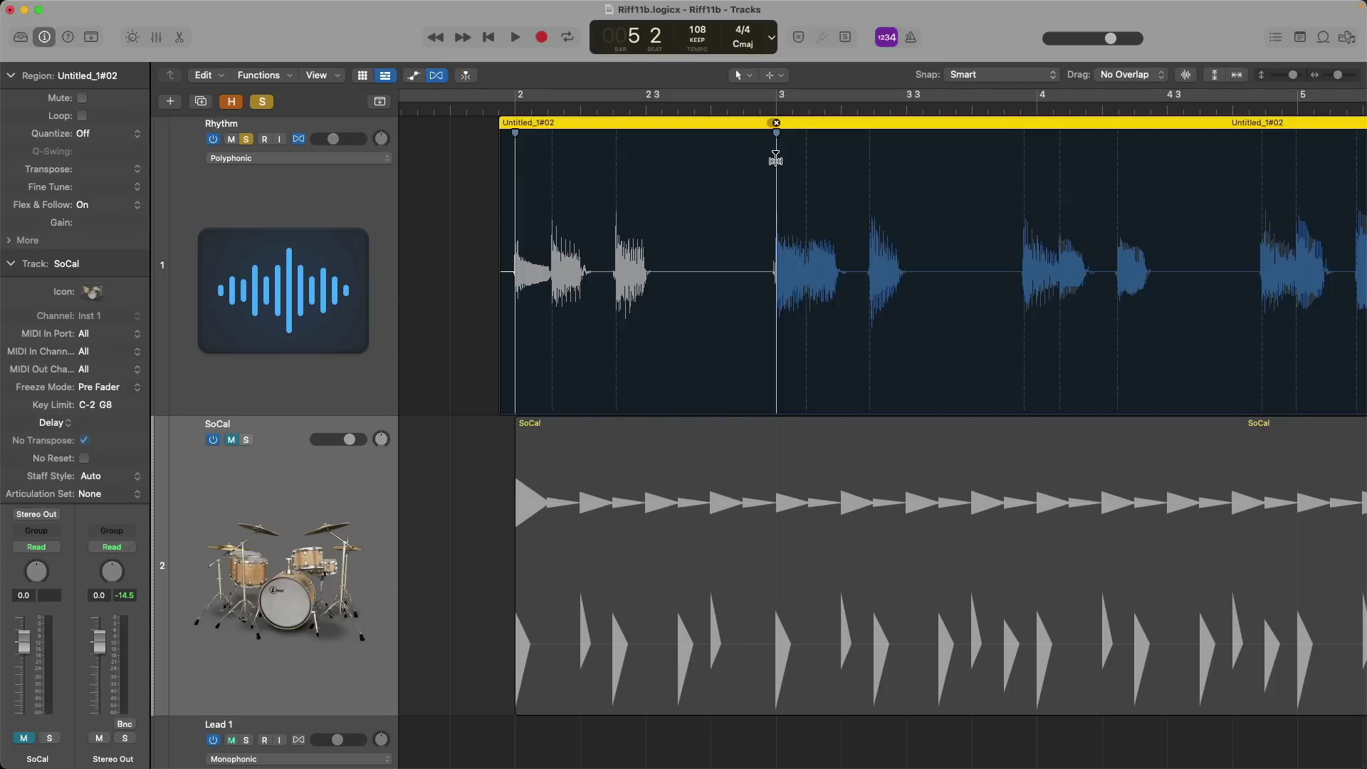
Add flex markers at the Rhythm hits by bars 4 and 5 and align each hit to its bar line
scroll(777, 160, right, 3)
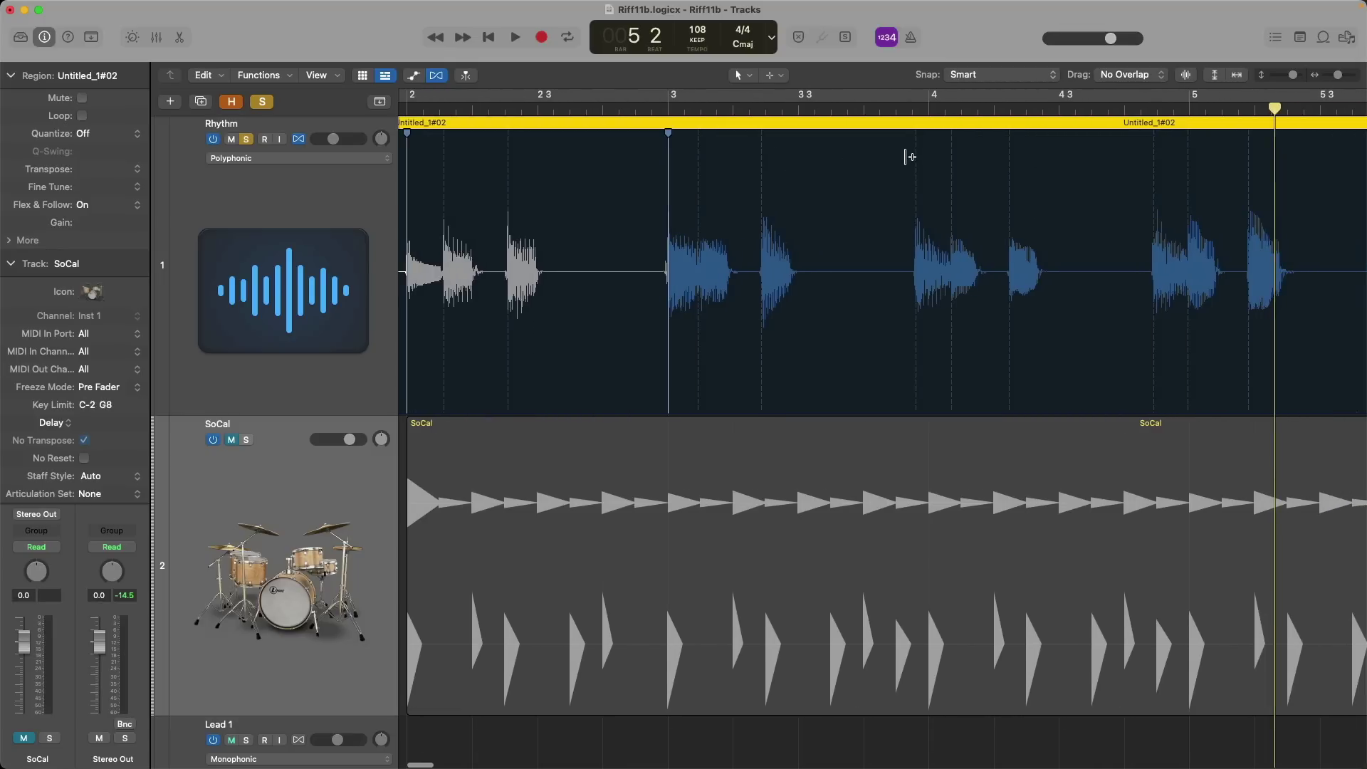
click(918, 149)
drag(919, 149, 925, 152)
scroll(890, 178, right, 4)
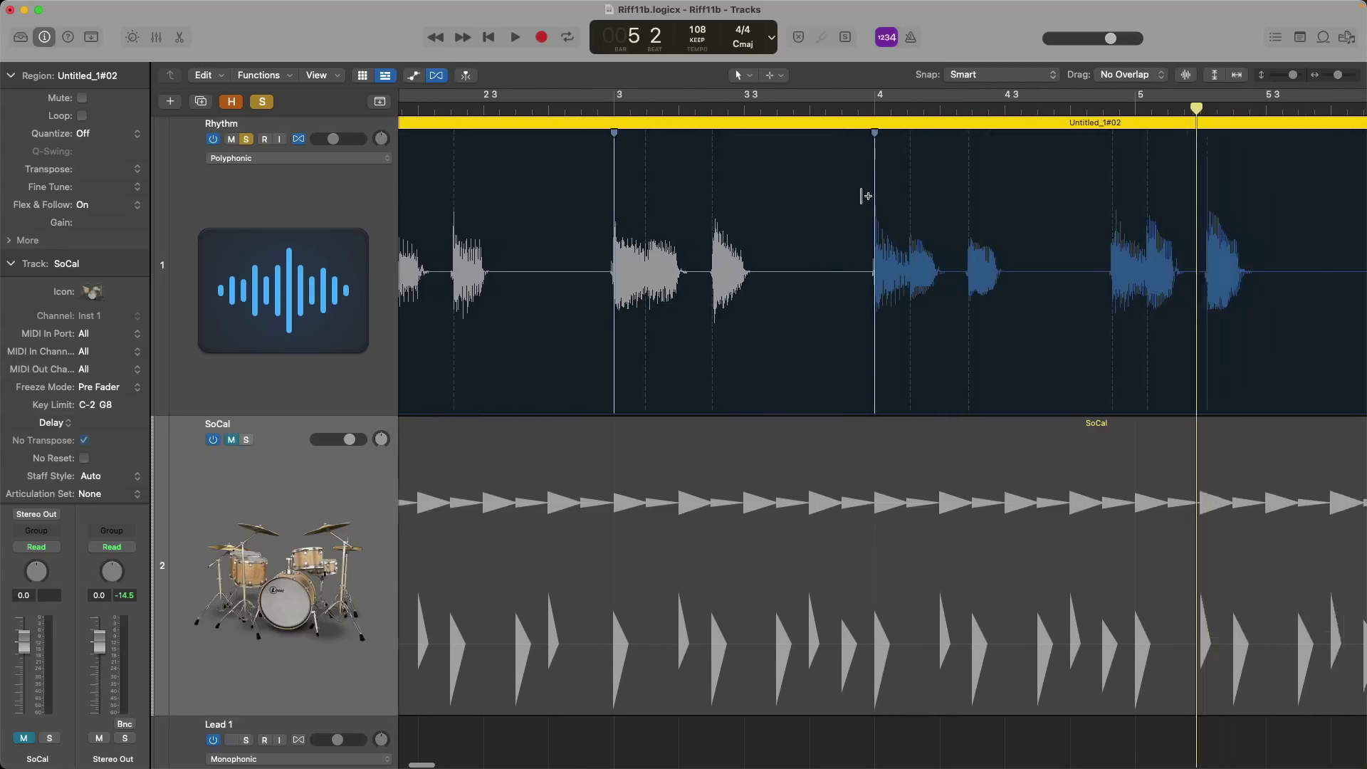
drag(1026, 159, 1043, 158)
scroll(795, 190, down, 5)
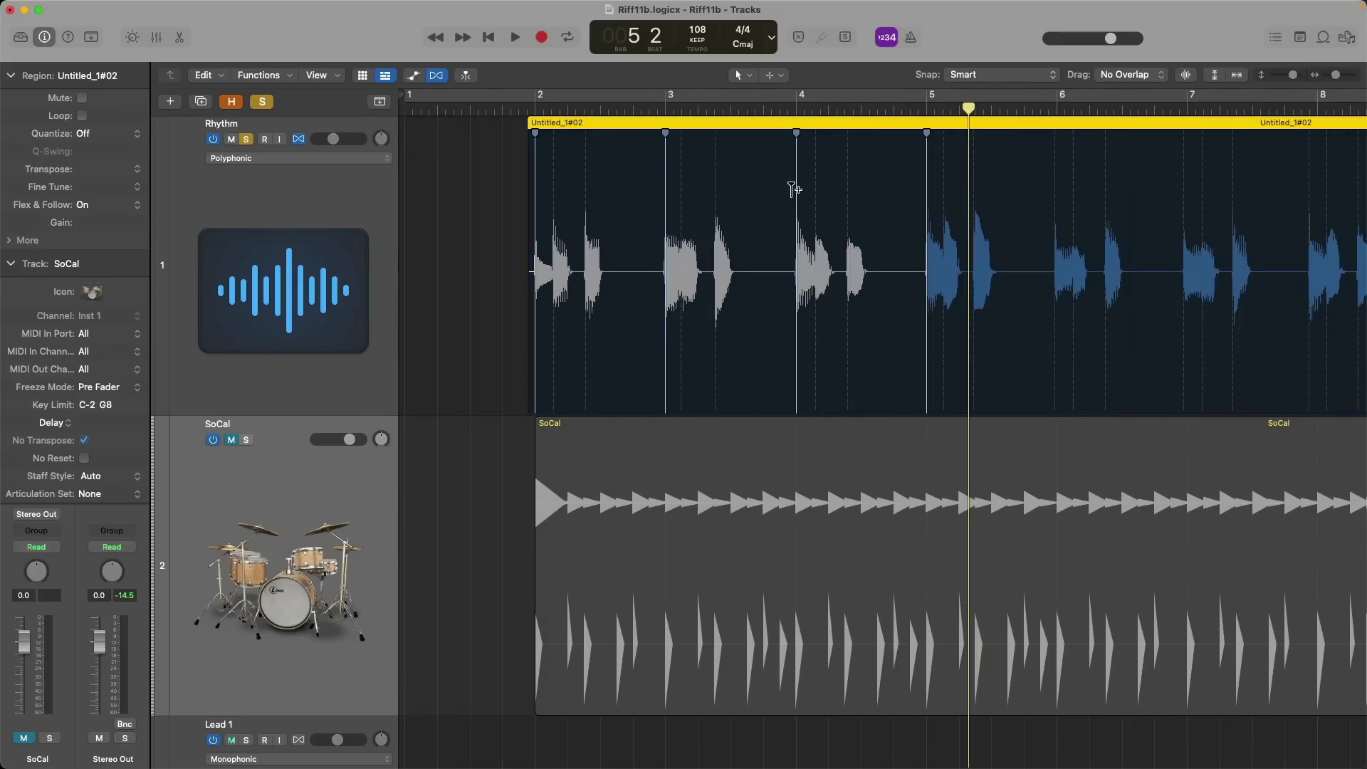
Play the Rhythm track from bar 2 into bar 8 and compare the flexed bars with the unedited ones after bar 5
click(537, 112)
key(space)
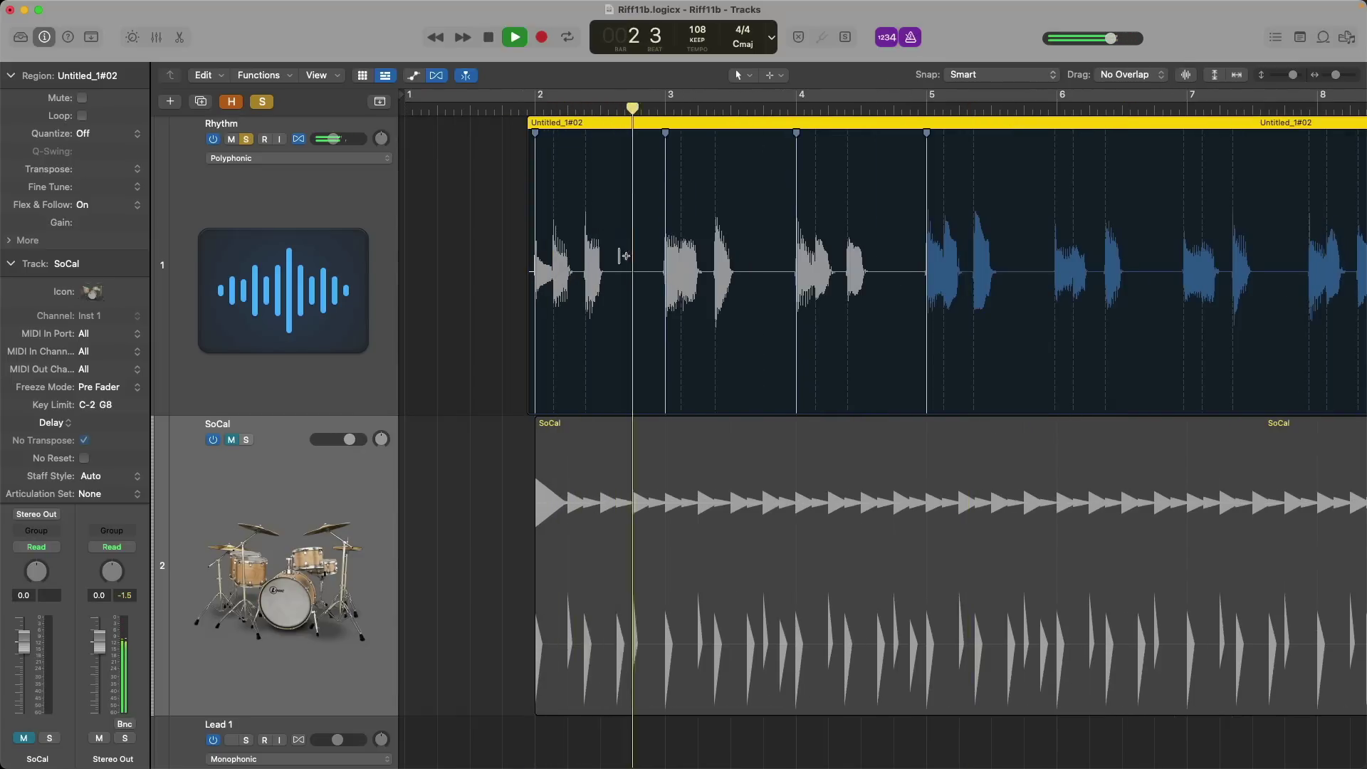
scroll(627, 265, right, 2)
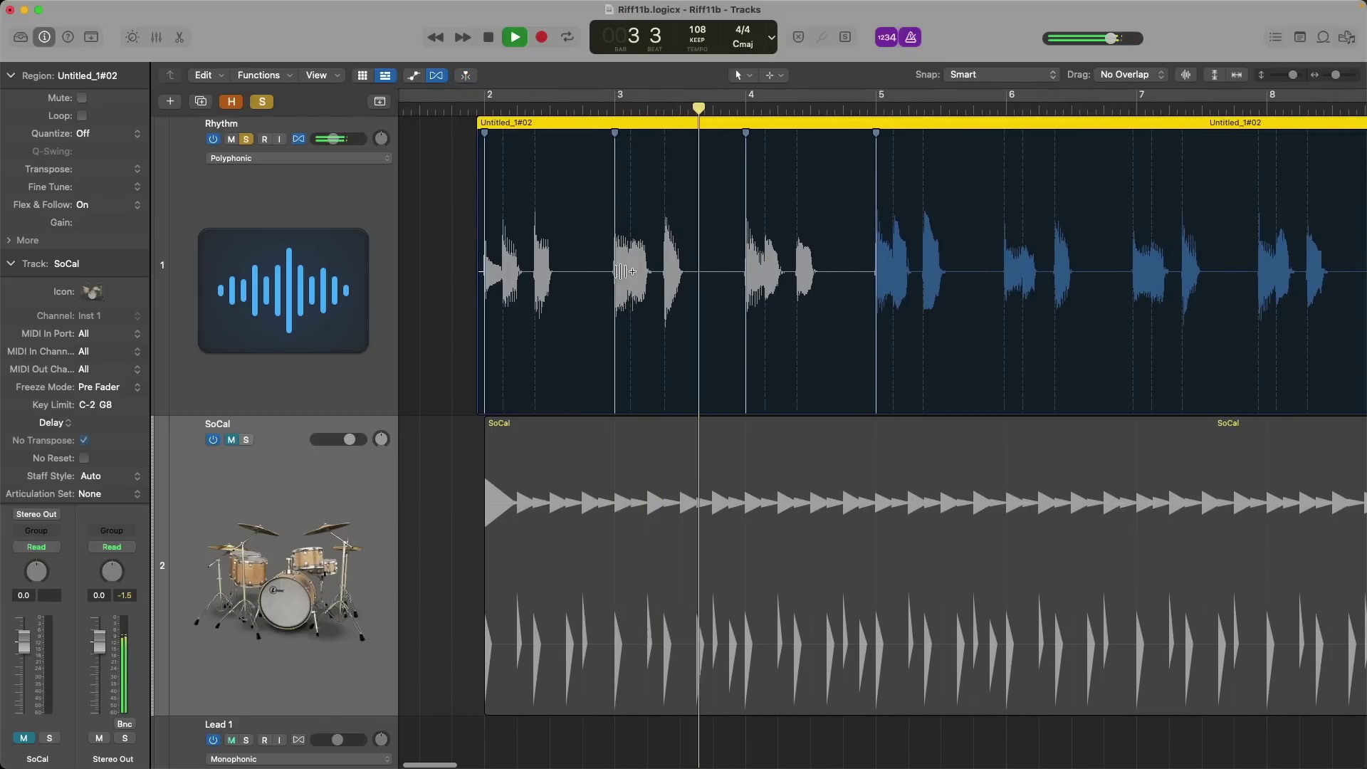
scroll(624, 267, right, 3)
scroll(626, 275, right, 3)
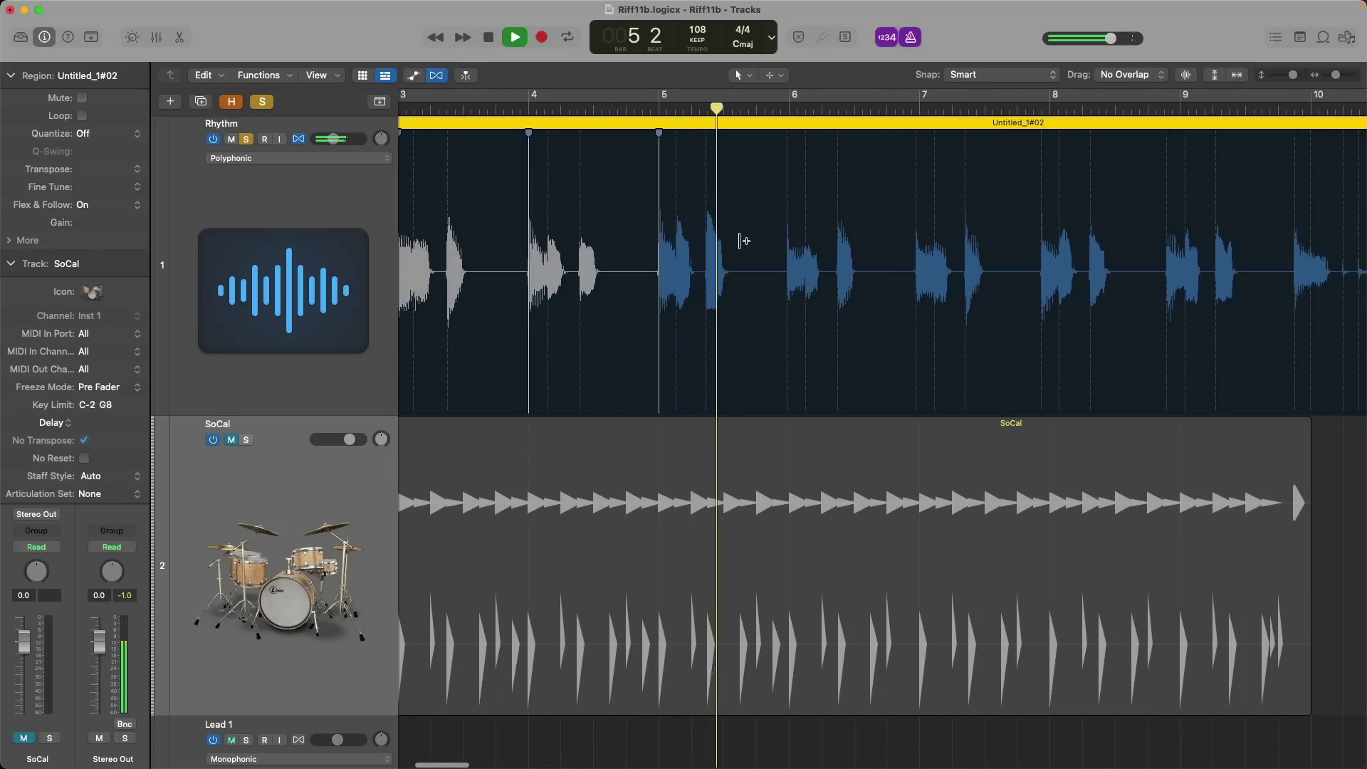
scroll(746, 240, right, 2)
scroll(746, 240, right, 3)
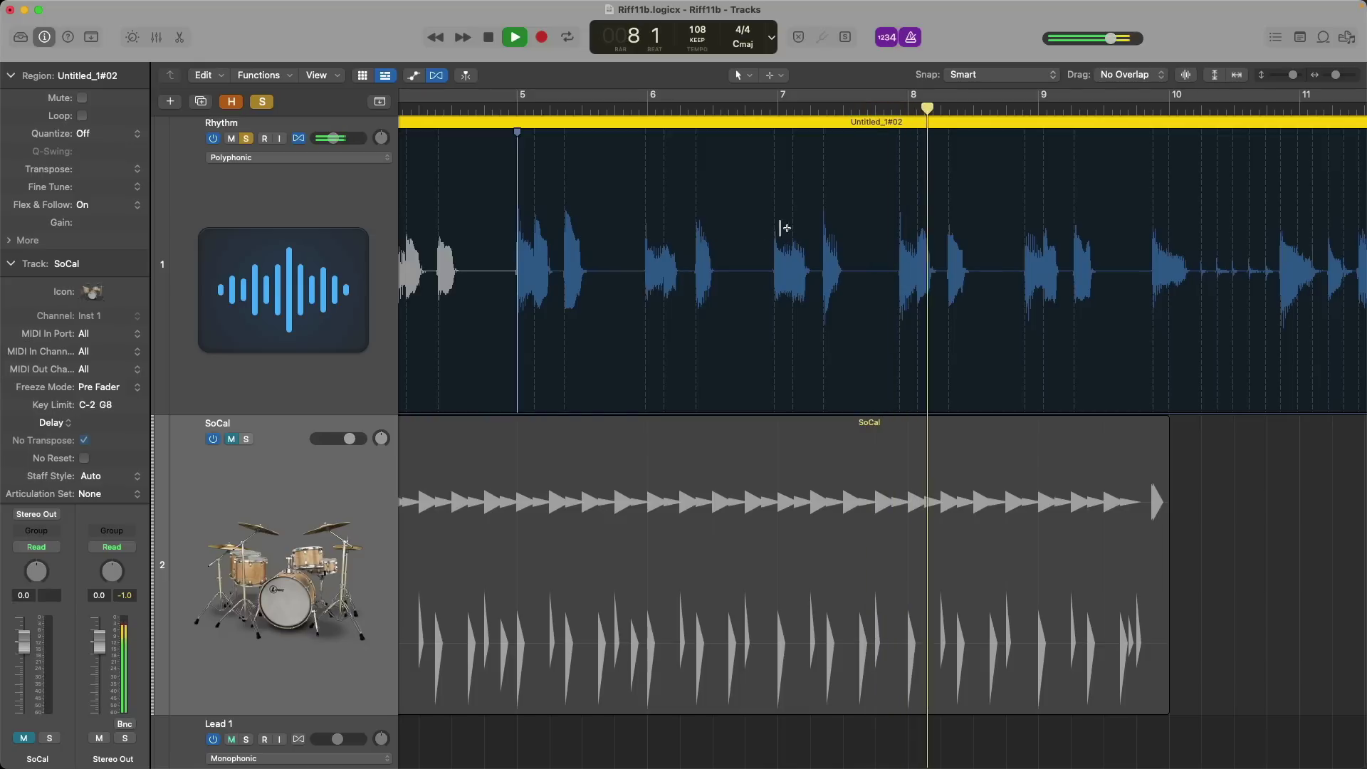
key(space)
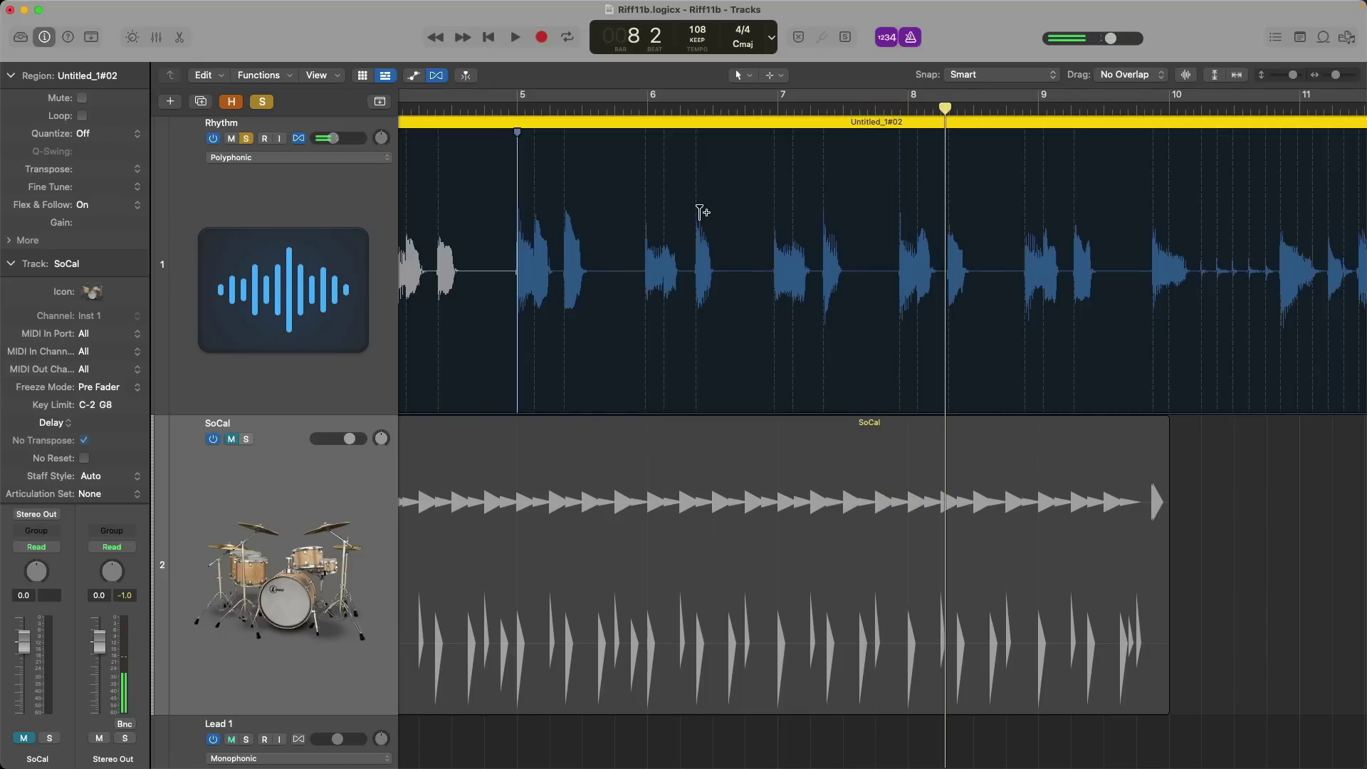
scroll(701, 212, left, 10)
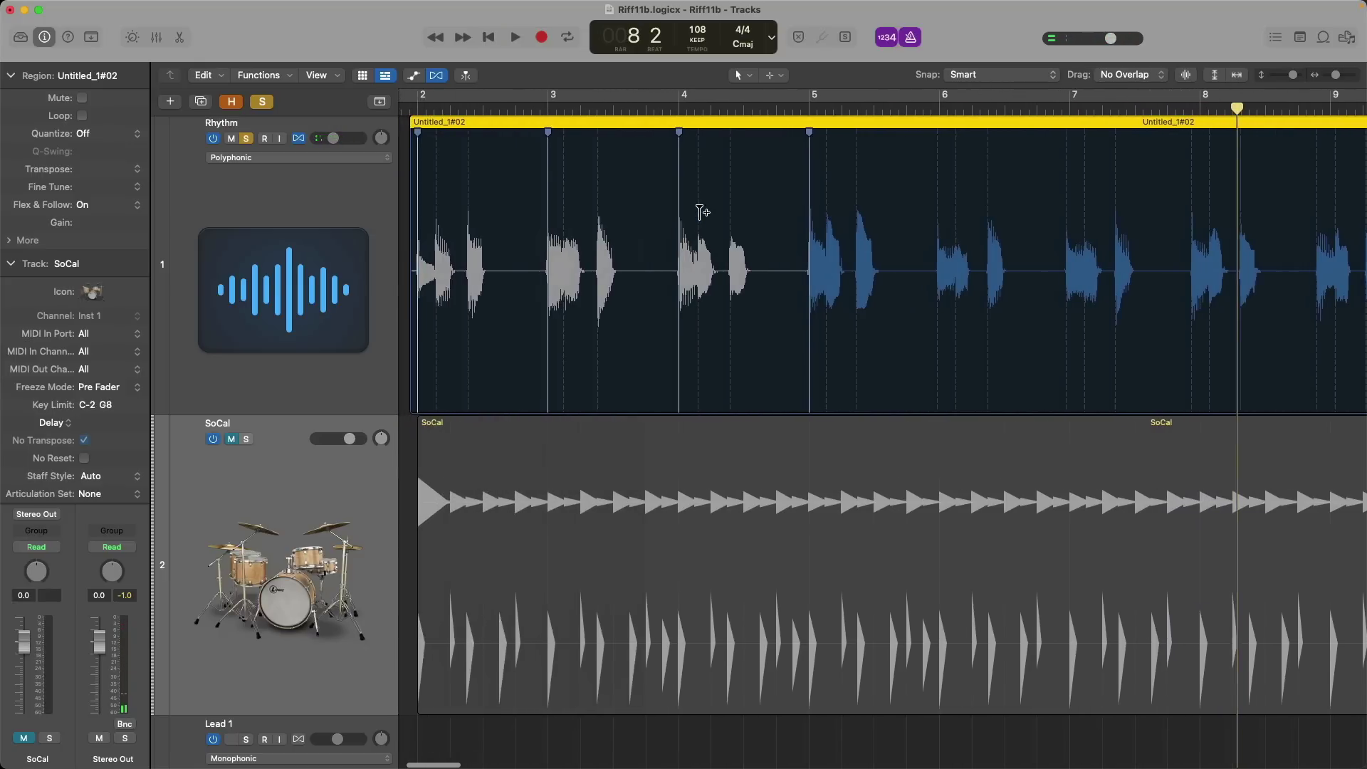
scroll(702, 211, right, 10)
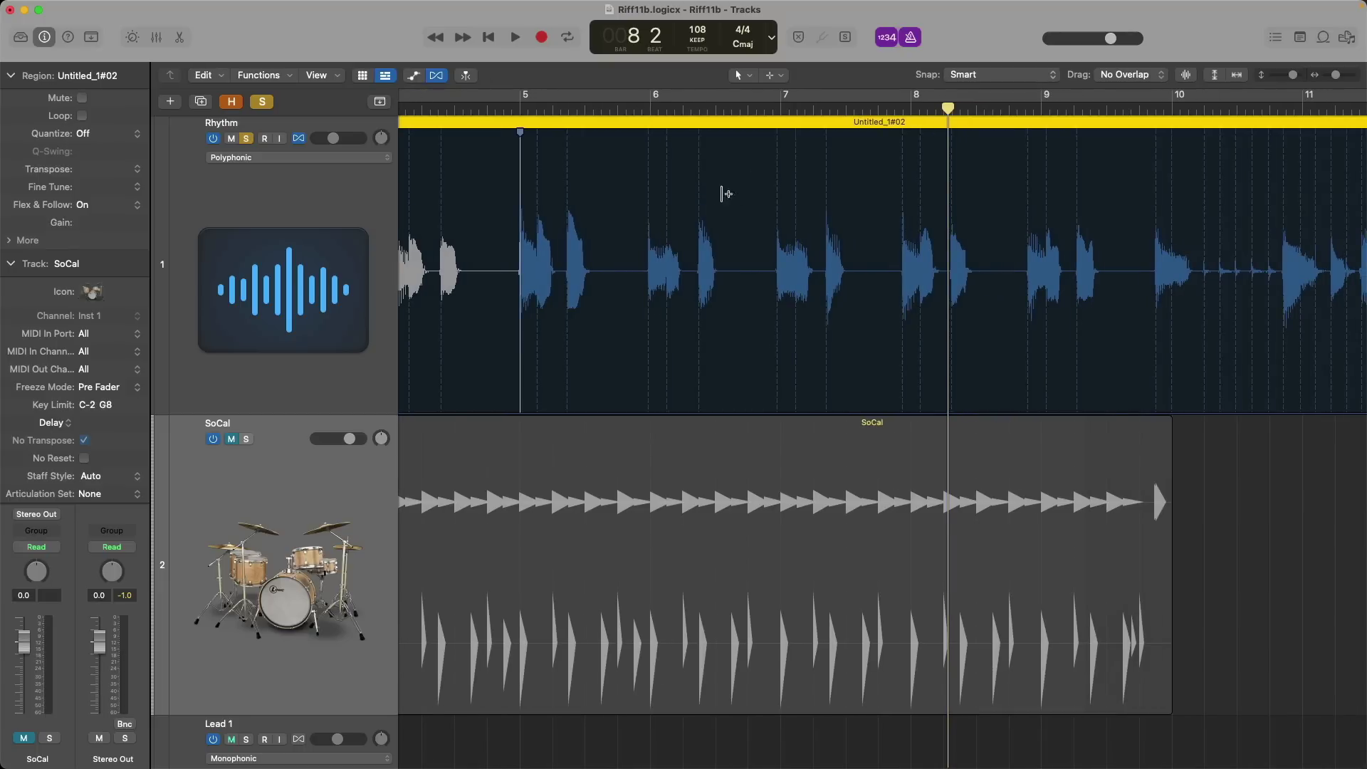
Add flex markers at the Rhythm hits by bars 6 through 10 and align each hit to its bar line
click(651, 174)
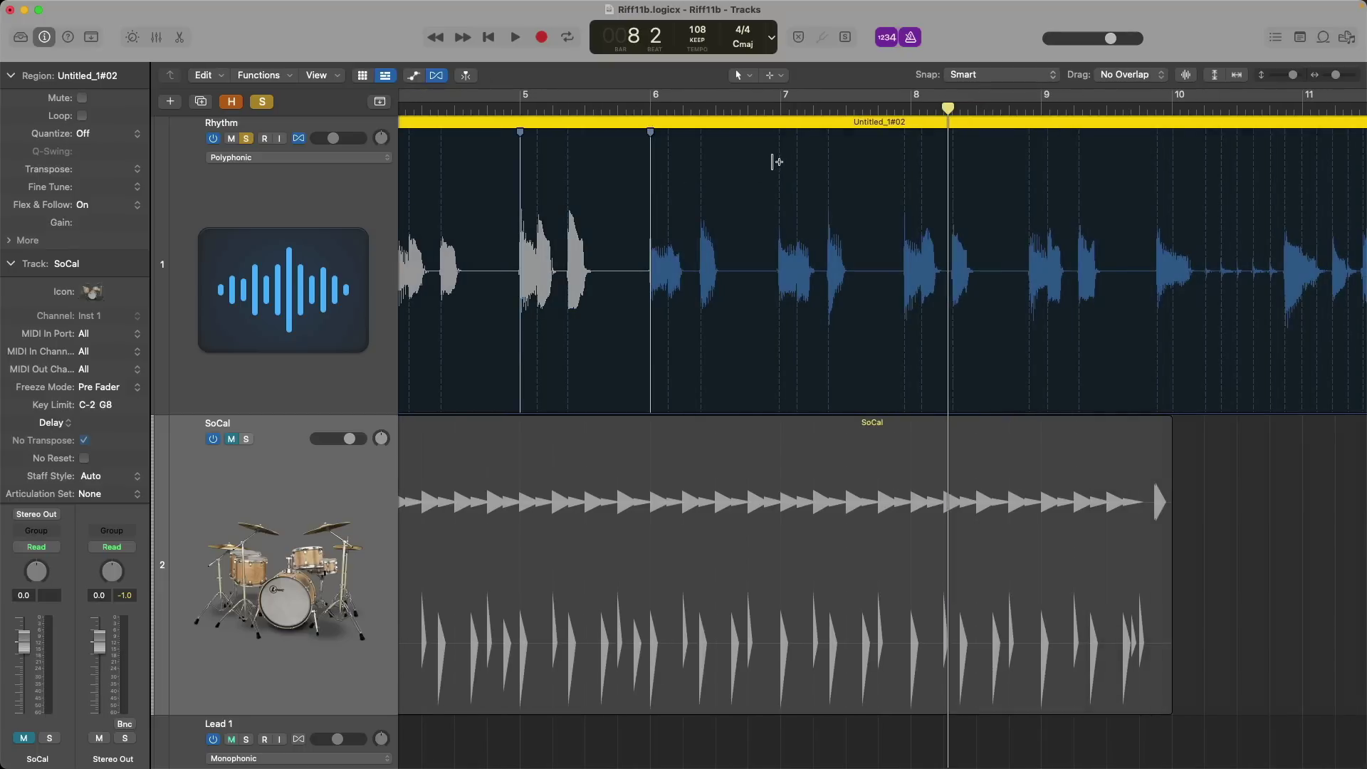
click(781, 154)
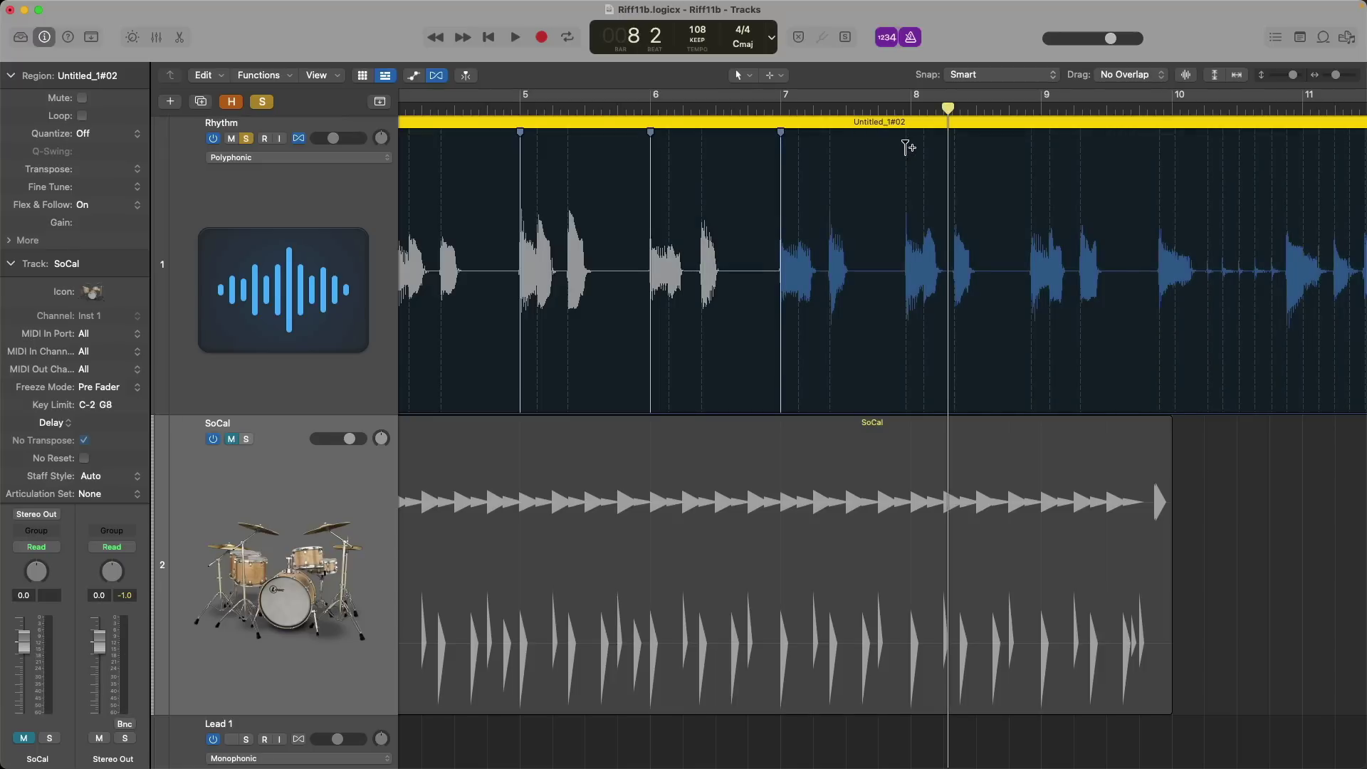
click(912, 151)
click(1042, 138)
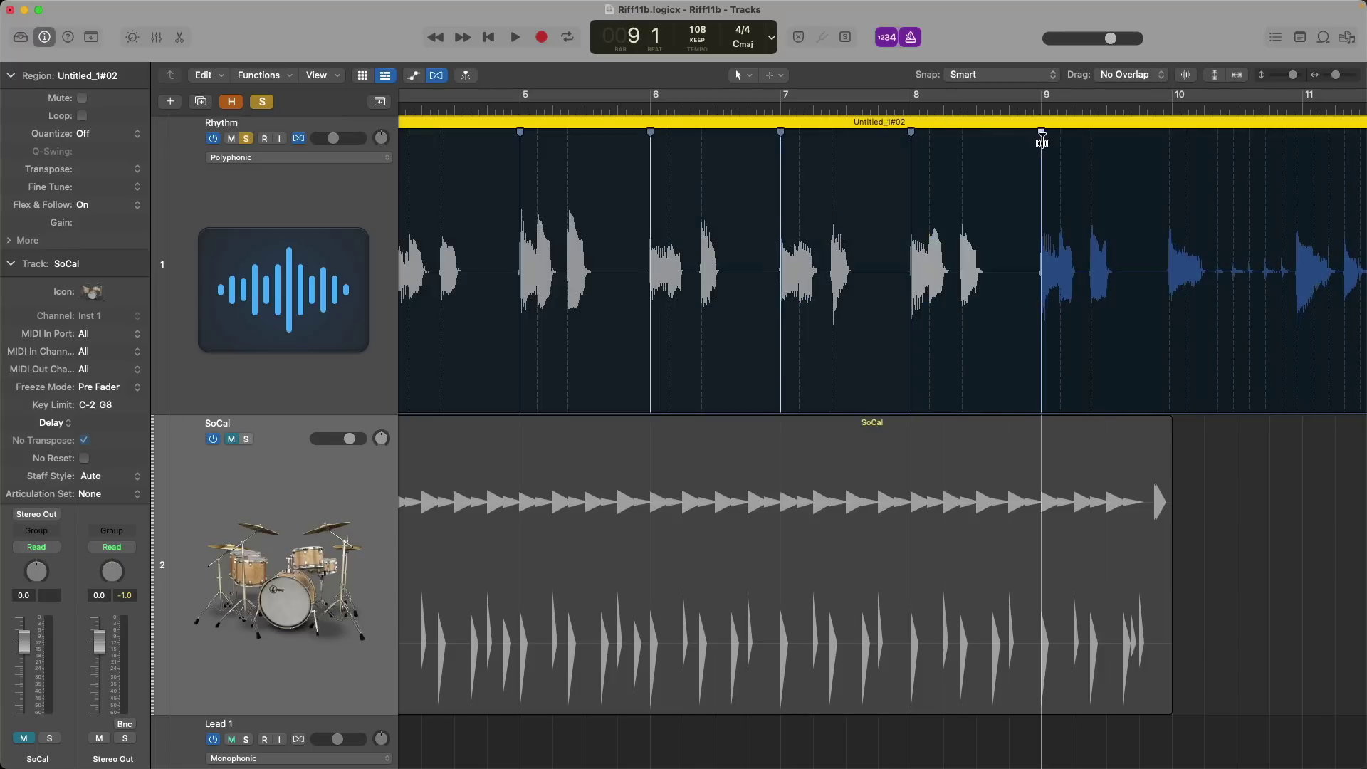
scroll(932, 184, right, 4)
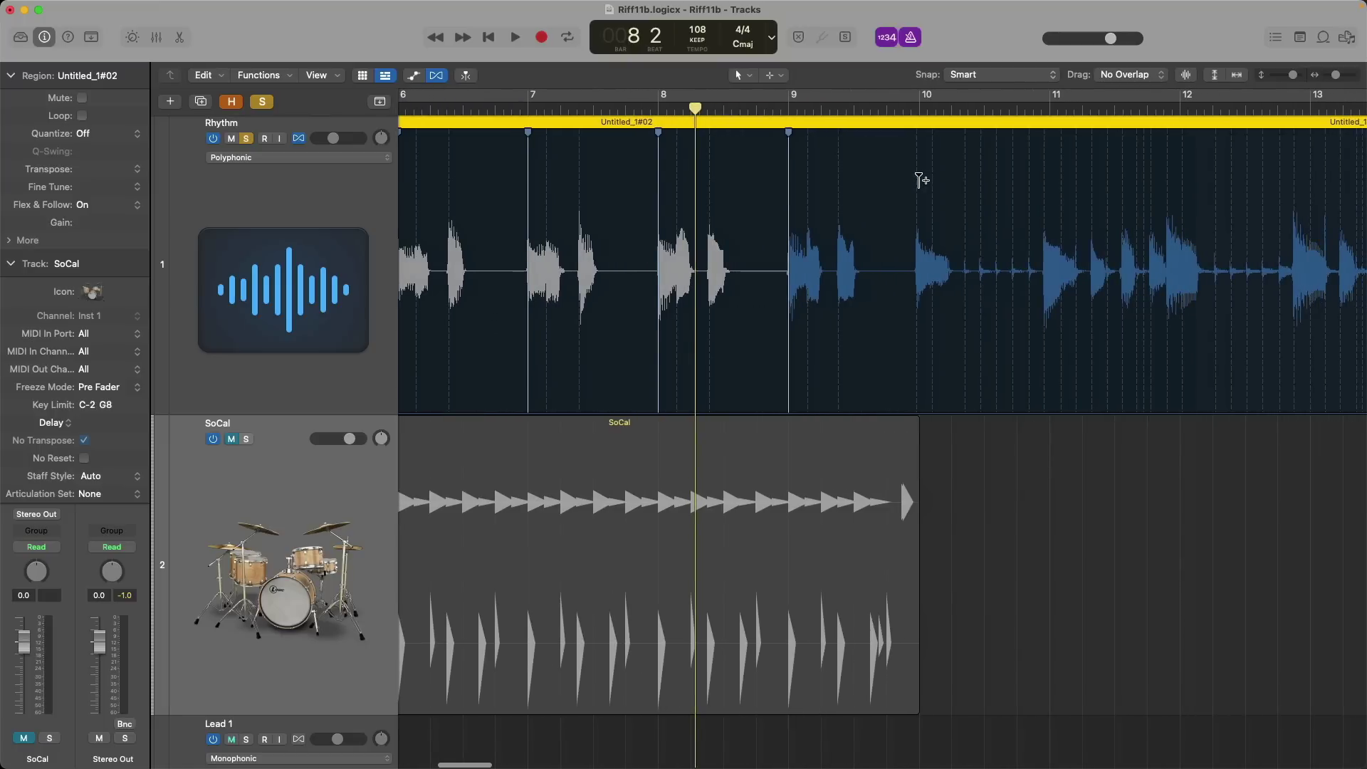
click(919, 180)
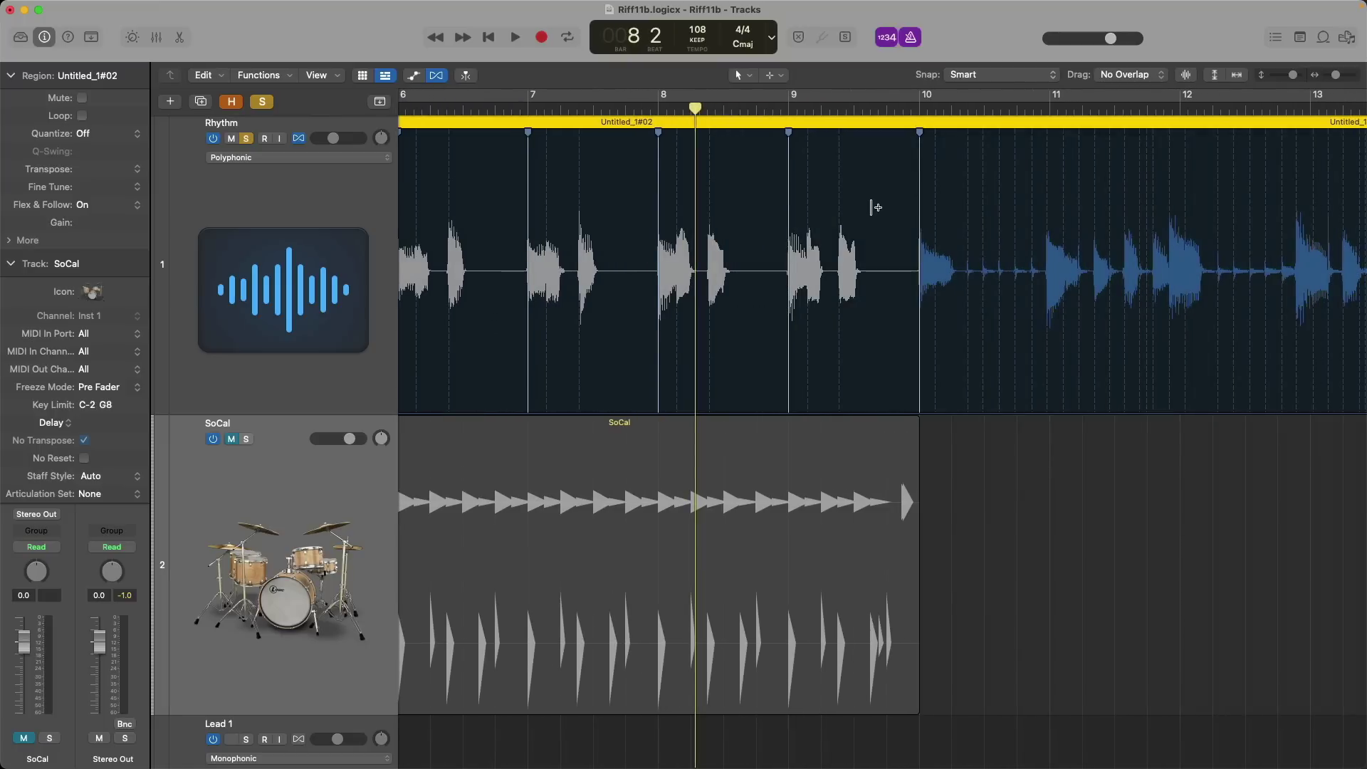
Play through the flexed Rhythm track to its end section and listen from bar 73 into bar 76 for the downbeats
key(space)
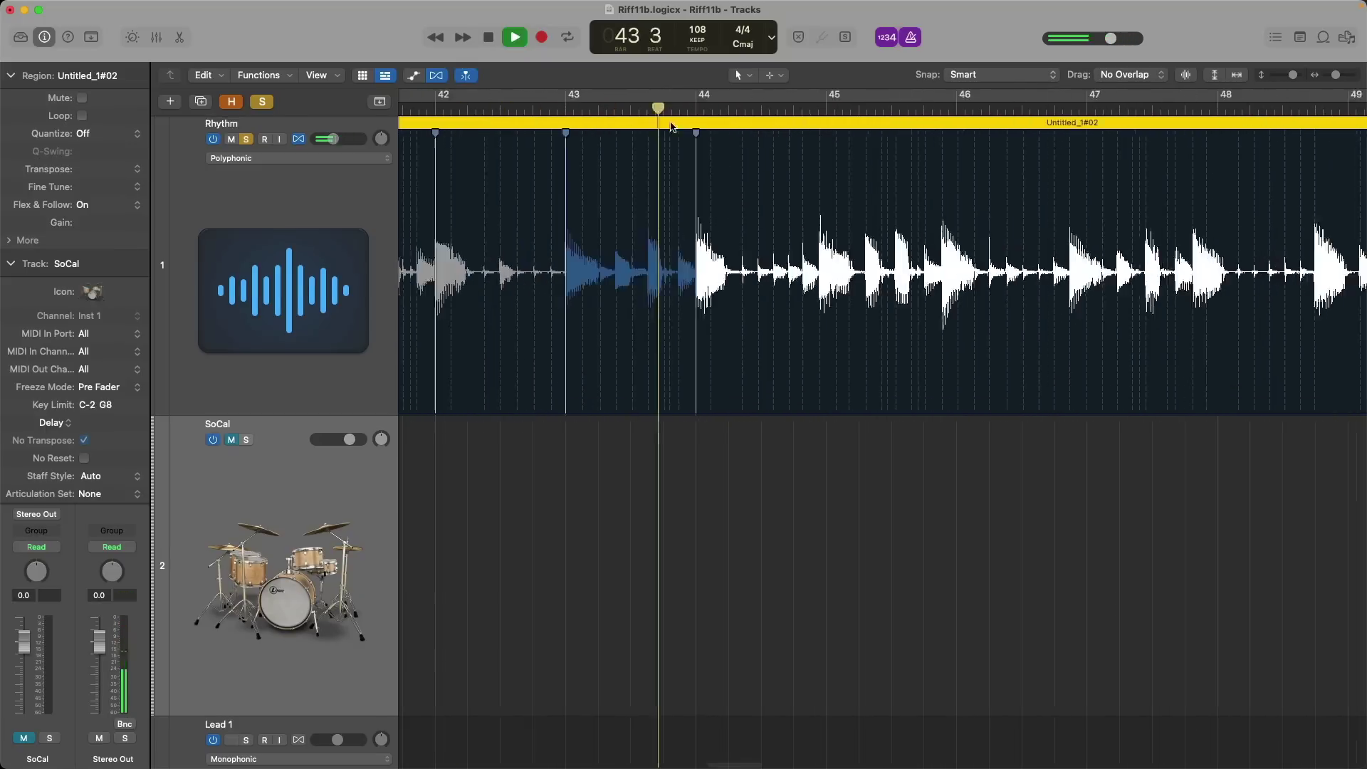
key(space)
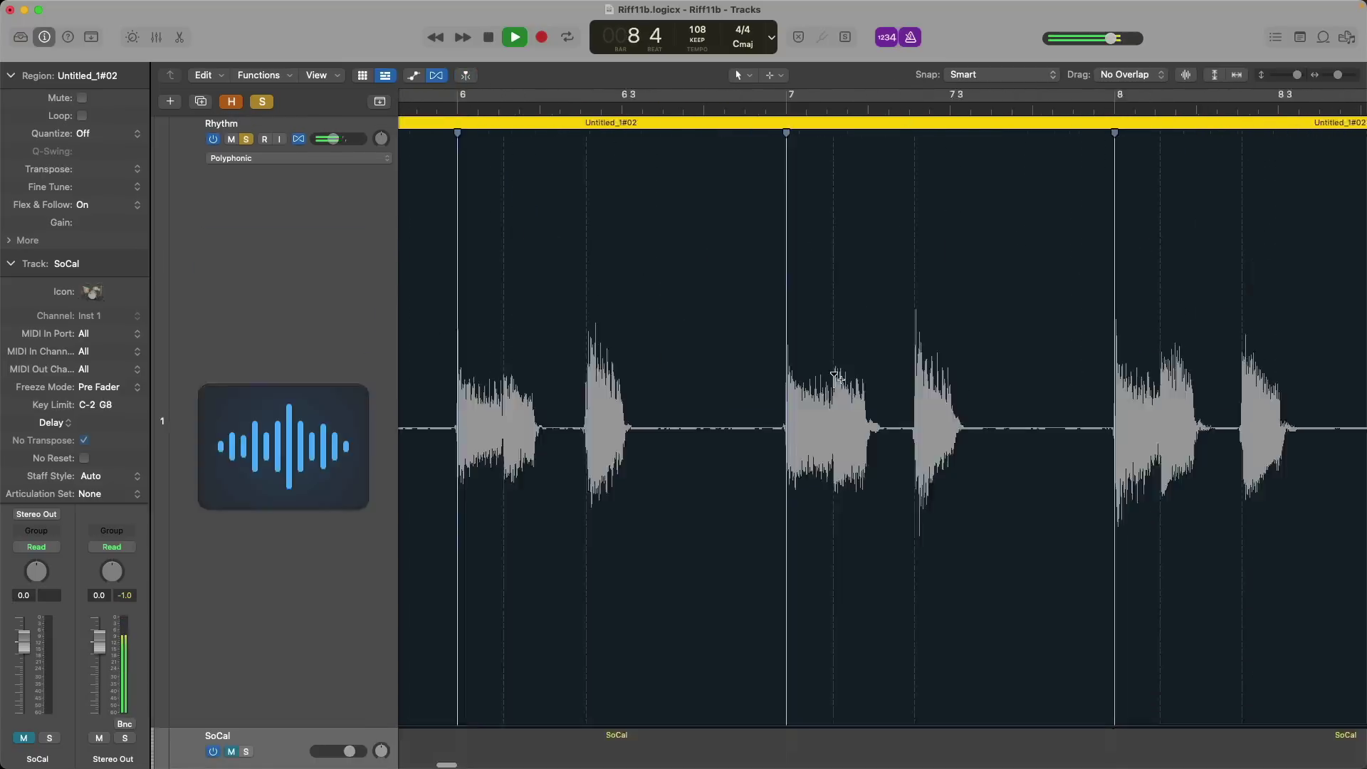
scroll(781, 305, right, 10)
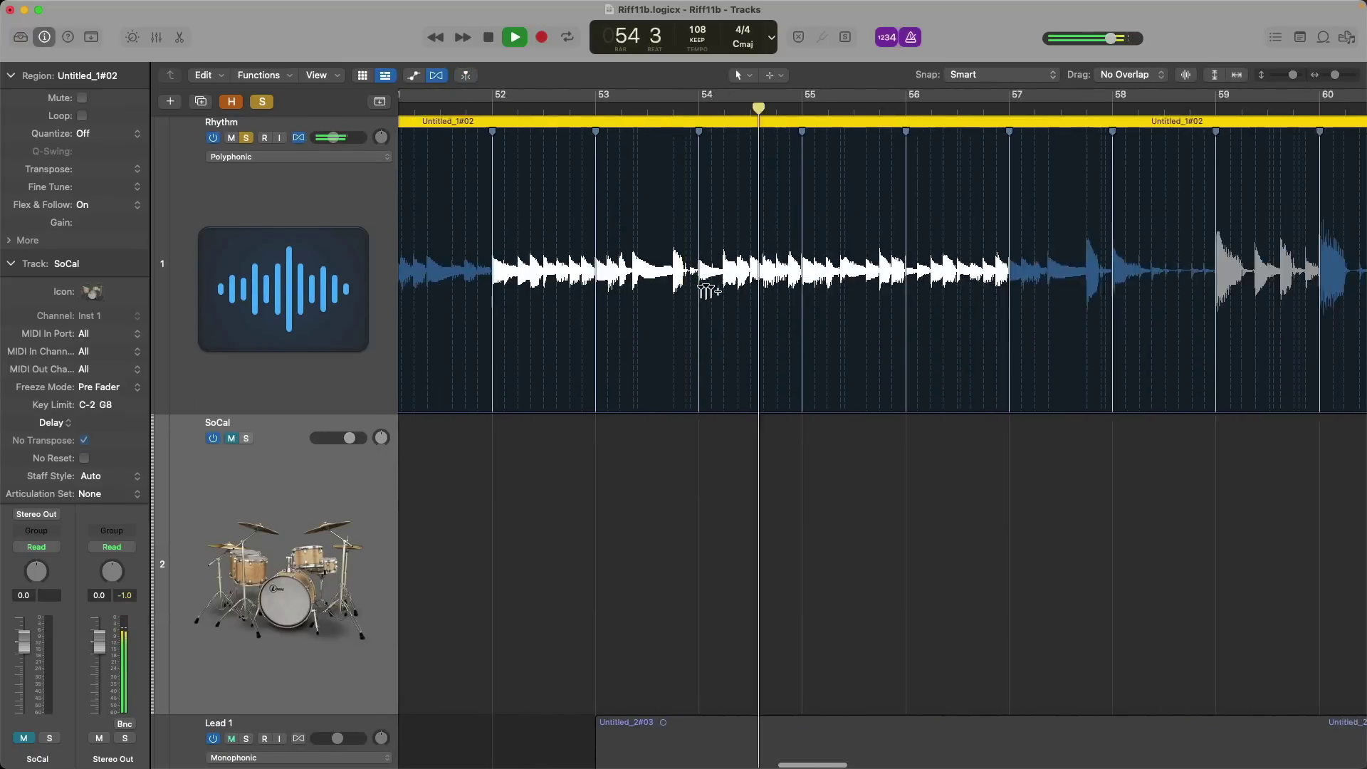
scroll(760, 199, right, 10)
scroll(788, 309, right, 10)
key(space)
click(448, 107)
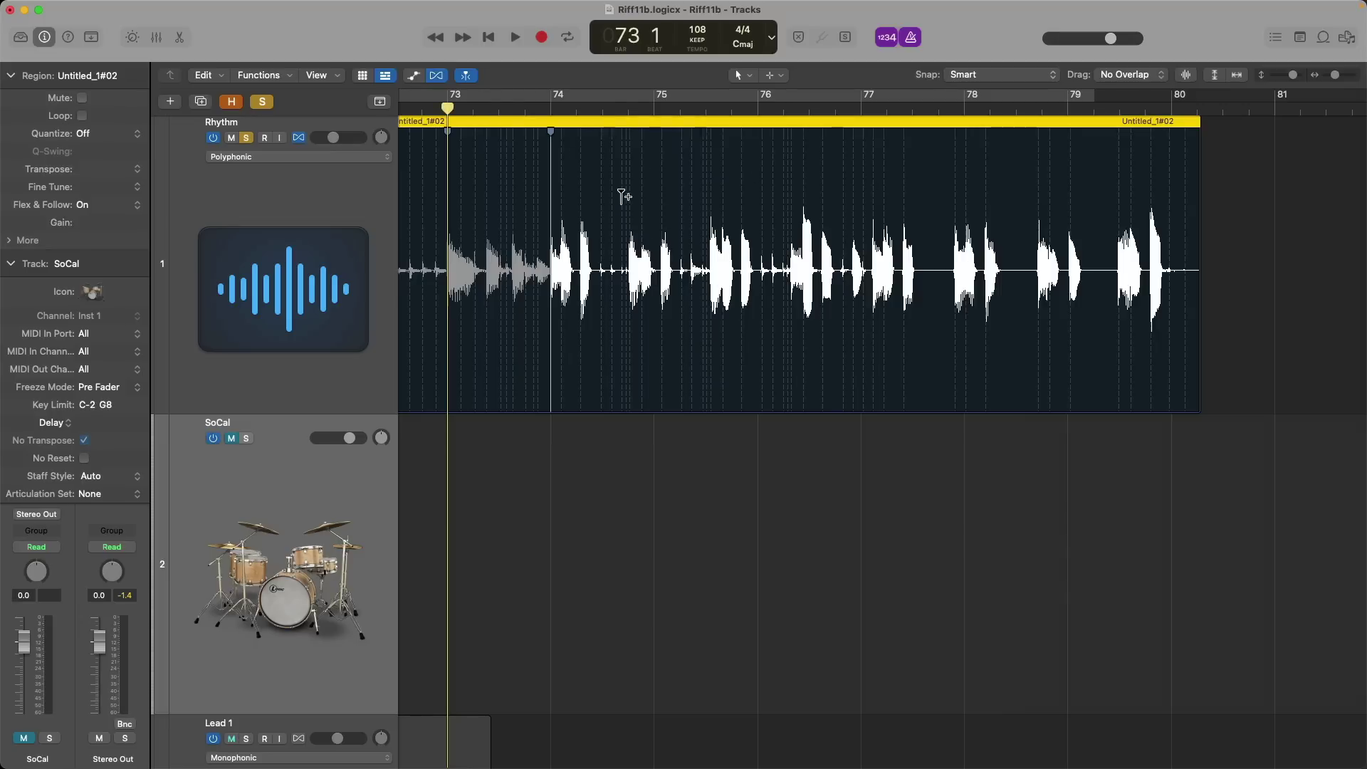
key(space)
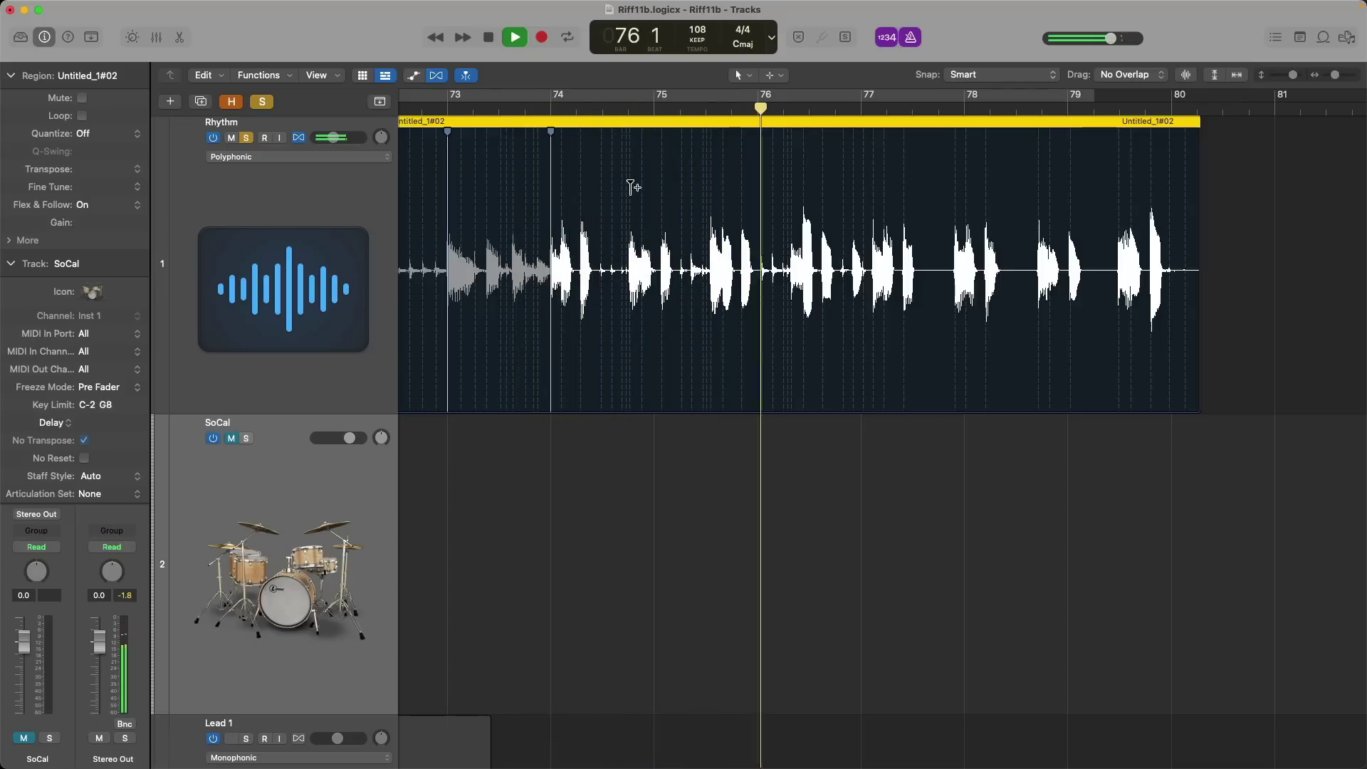
key(space)
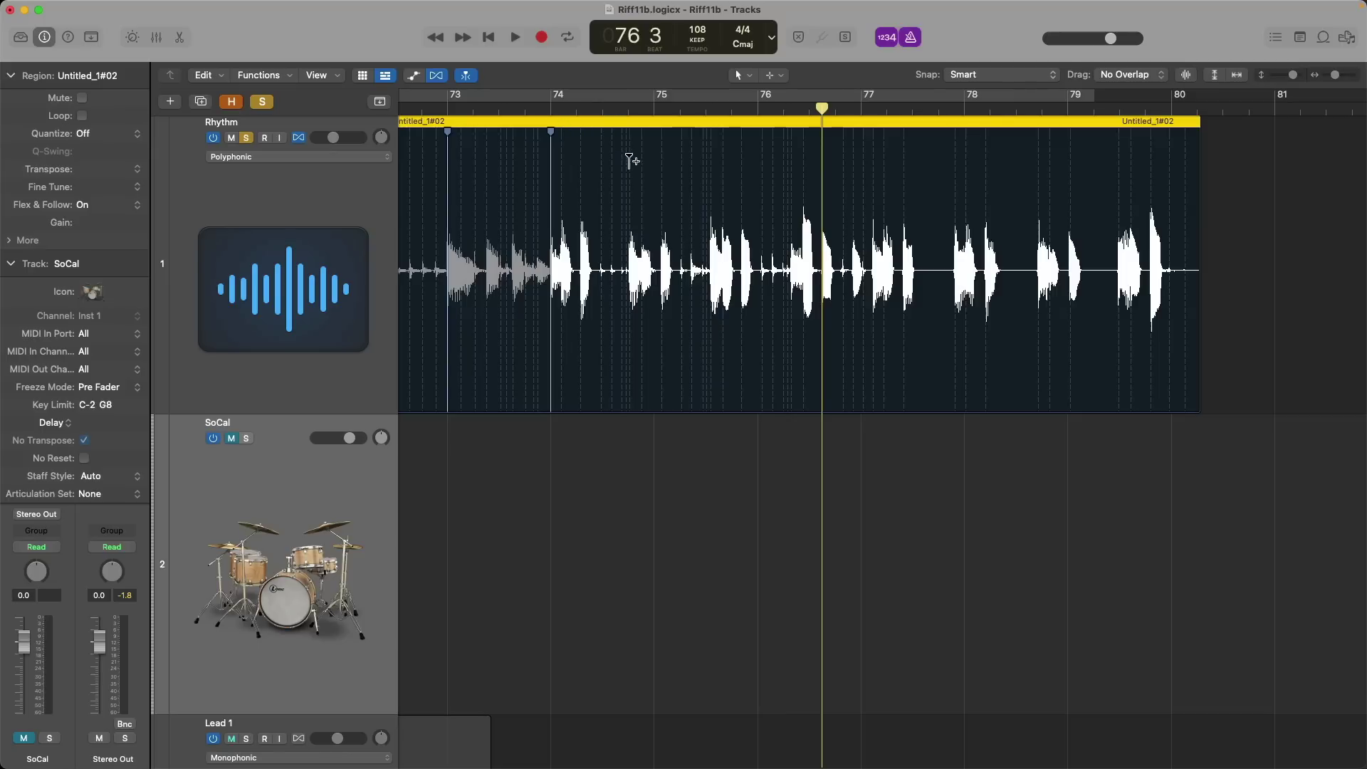
Replay the Rhythm track from bar 74 and align the strong hit before bar 75 to the bar 75 line with a flex marker
click(549, 110)
key(space)
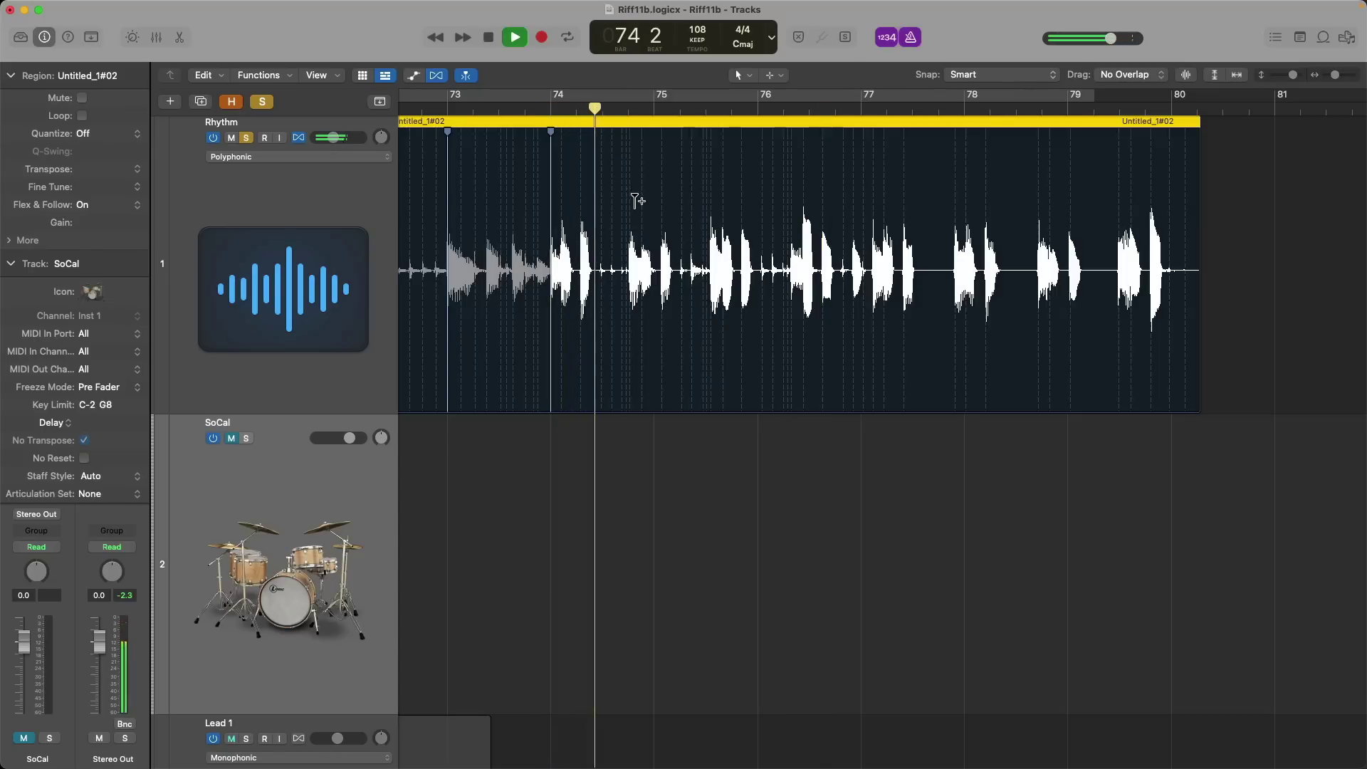
key(space)
click(629, 195)
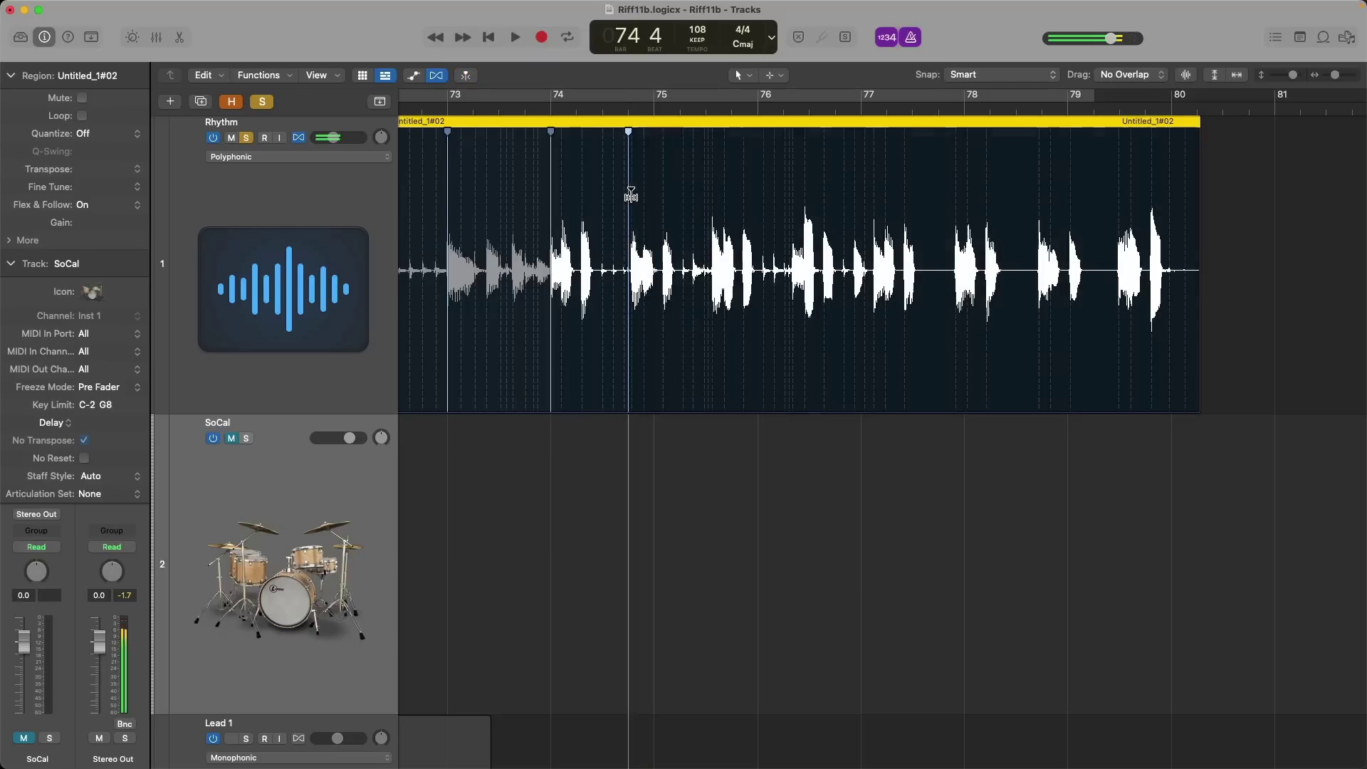
mouse_move(631, 195)
mouse_down()
mouse_move(650, 190)
mouse_move(657, 213)
mouse_up()
drag(729, 262, 758, 250)
double_click(703, 224)
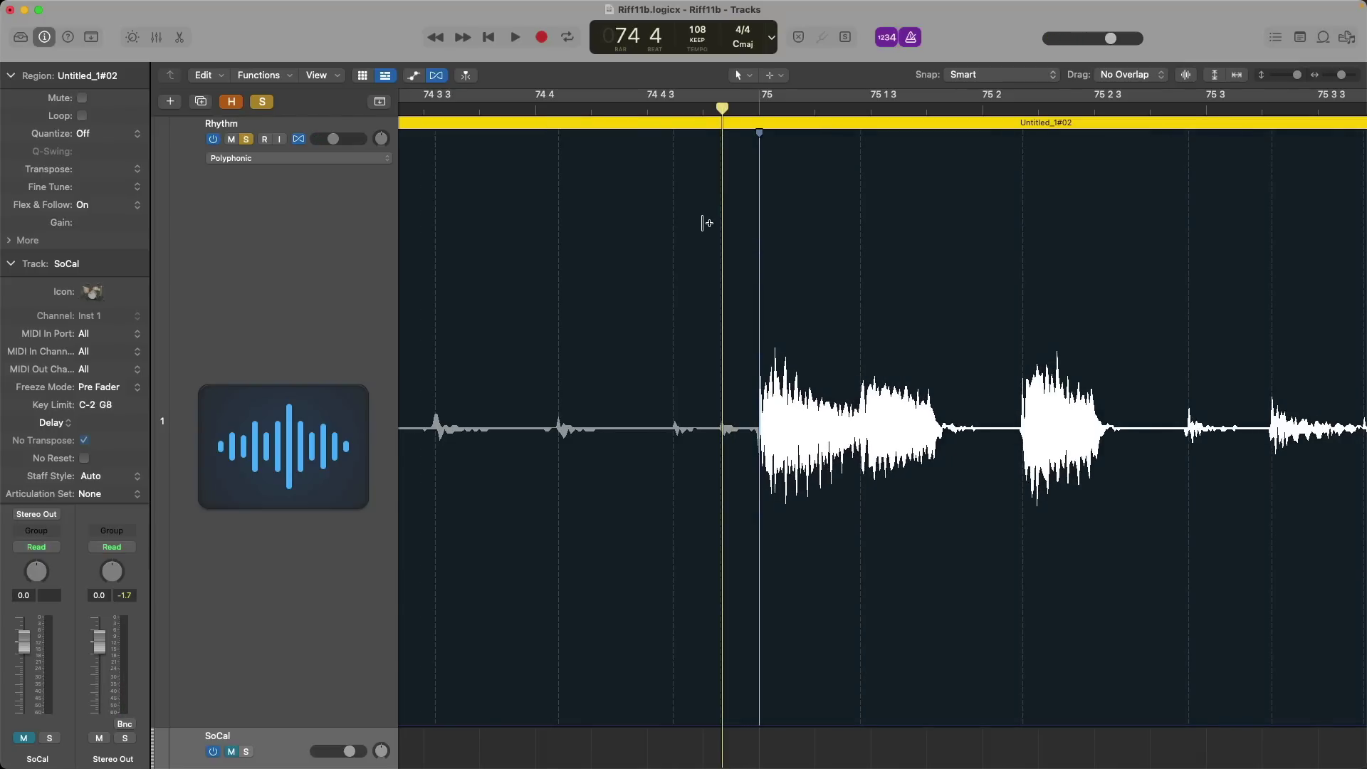
ctrl+alt+click(705, 222)
Restore the Rhythm flex marker at bar 74 and align the strong hit near 75 4 to the bar 76 line
double_click(553, 190)
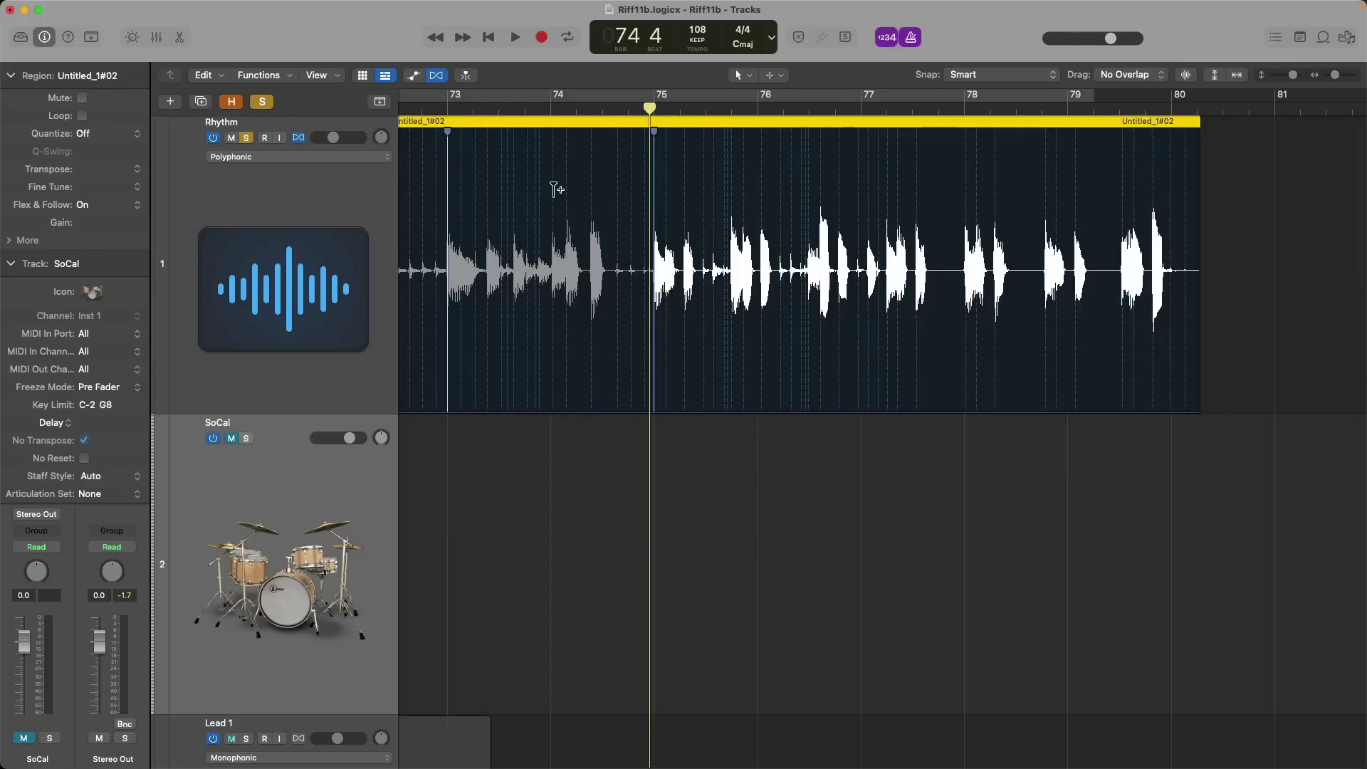
click(553, 189)
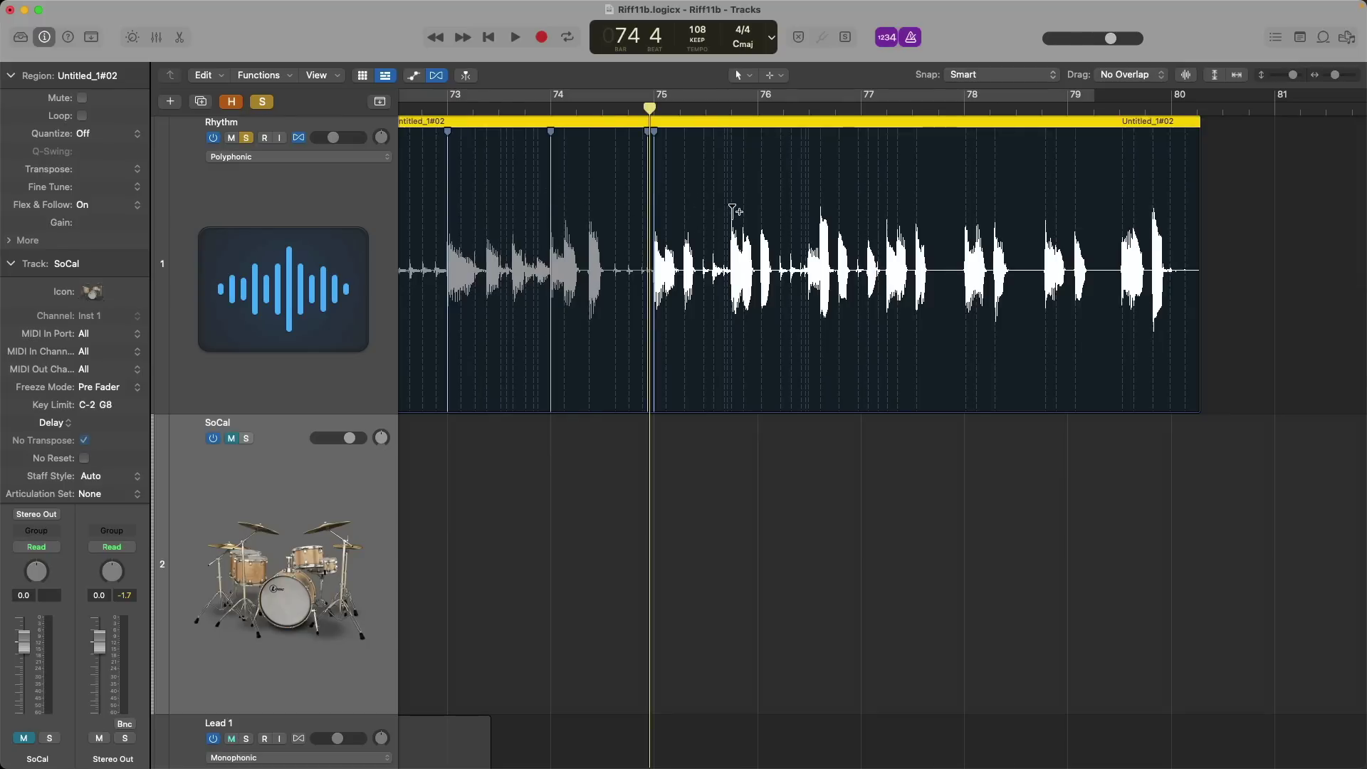
drag(733, 203, 789, 280)
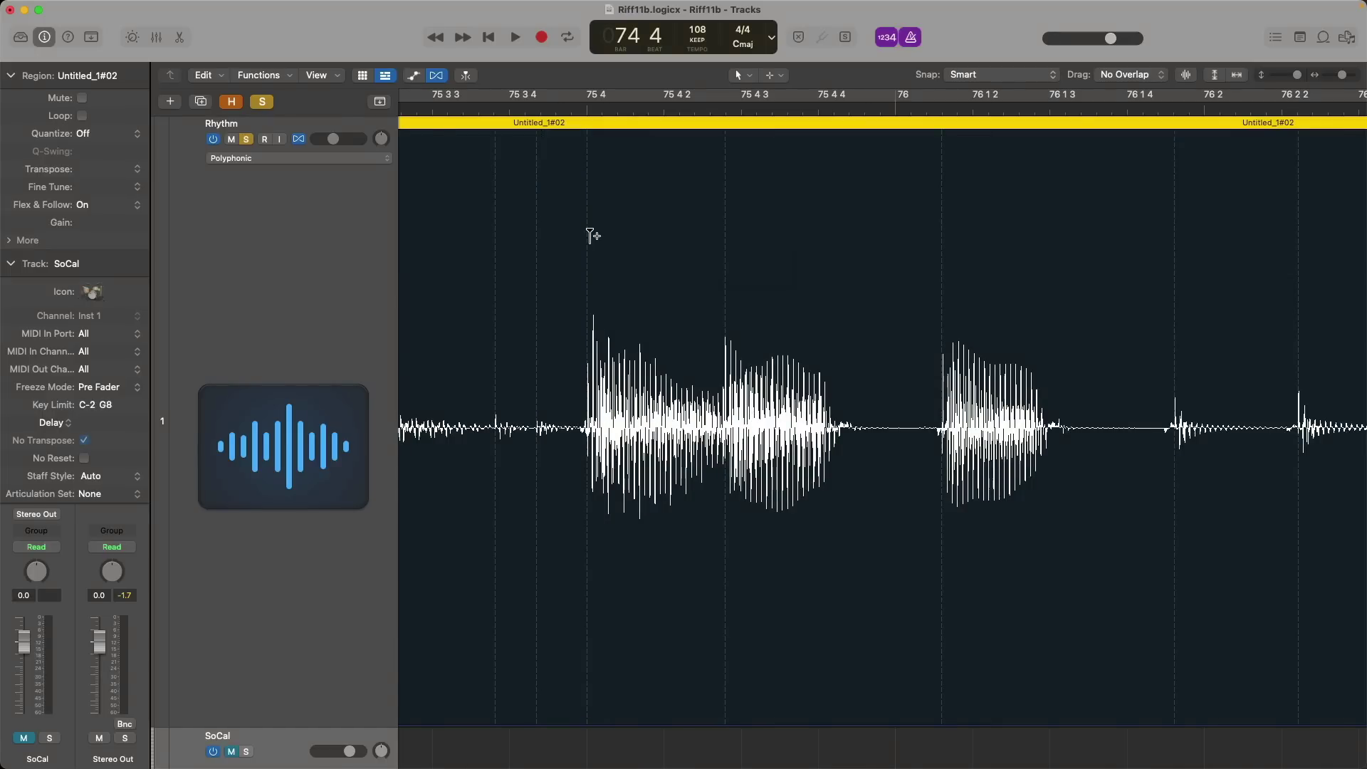
drag(590, 236, 901, 188)
ctrl+alt+click(862, 188)
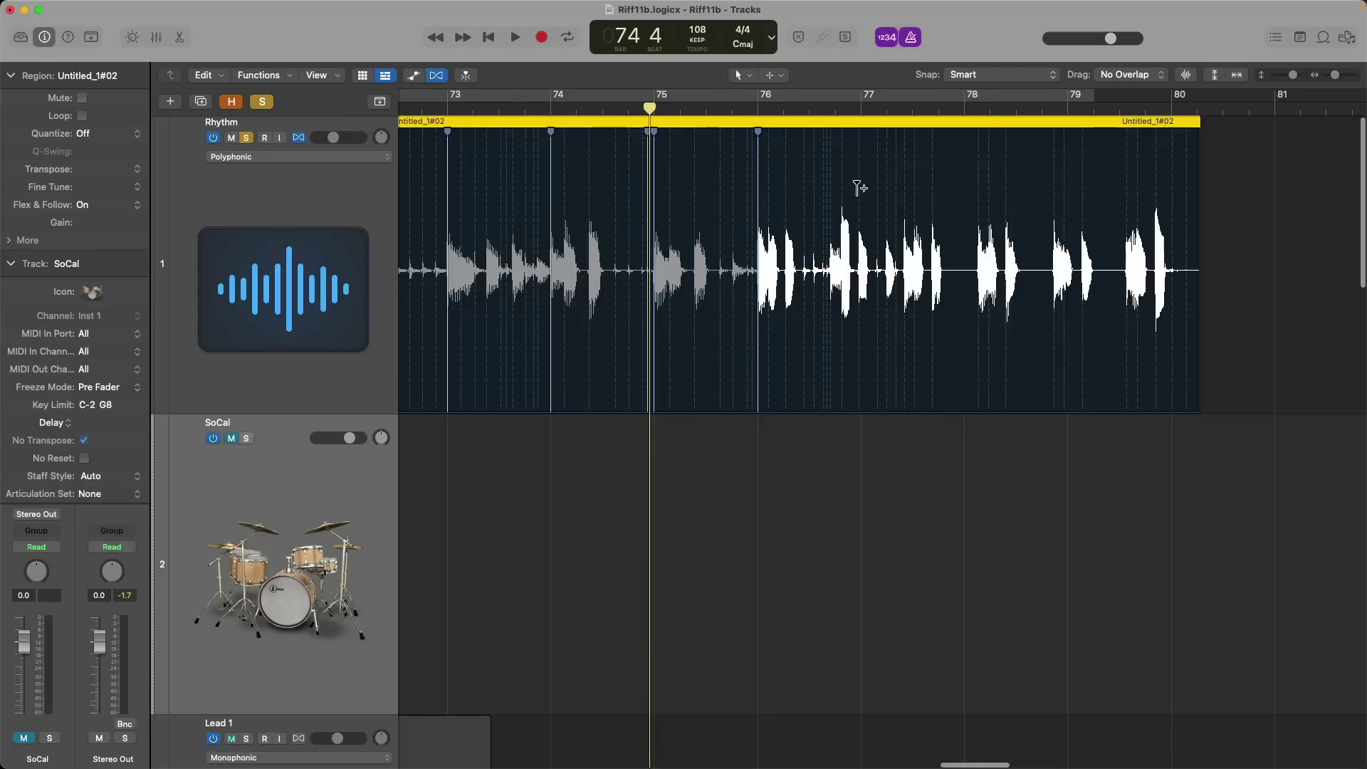
Play from bar 76 and align the loud Rhythm hit just after 76 4 to the bar 77 line
click(762, 106)
key(space)
drag(787, 171, 940, 342)
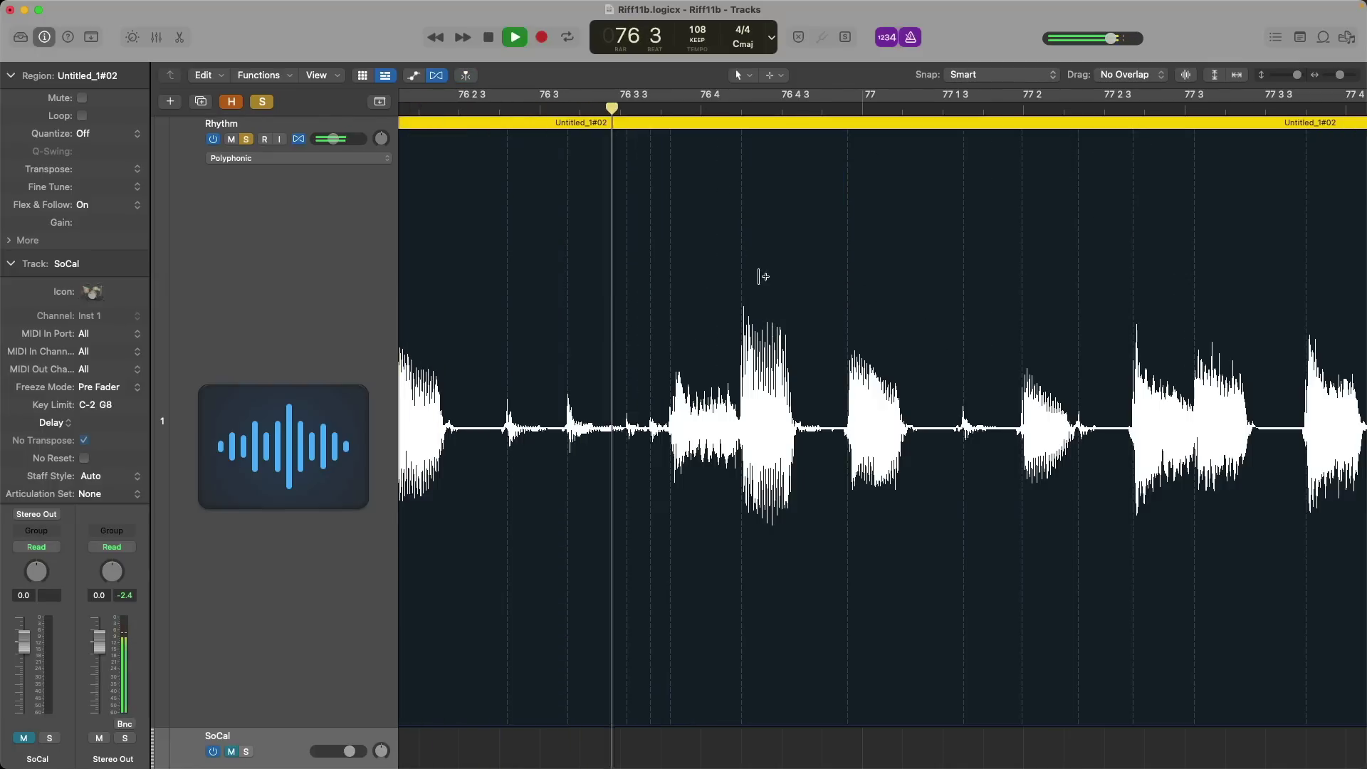
key(space)
drag(754, 238, 867, 227)
ctrl+alt+click(810, 228)
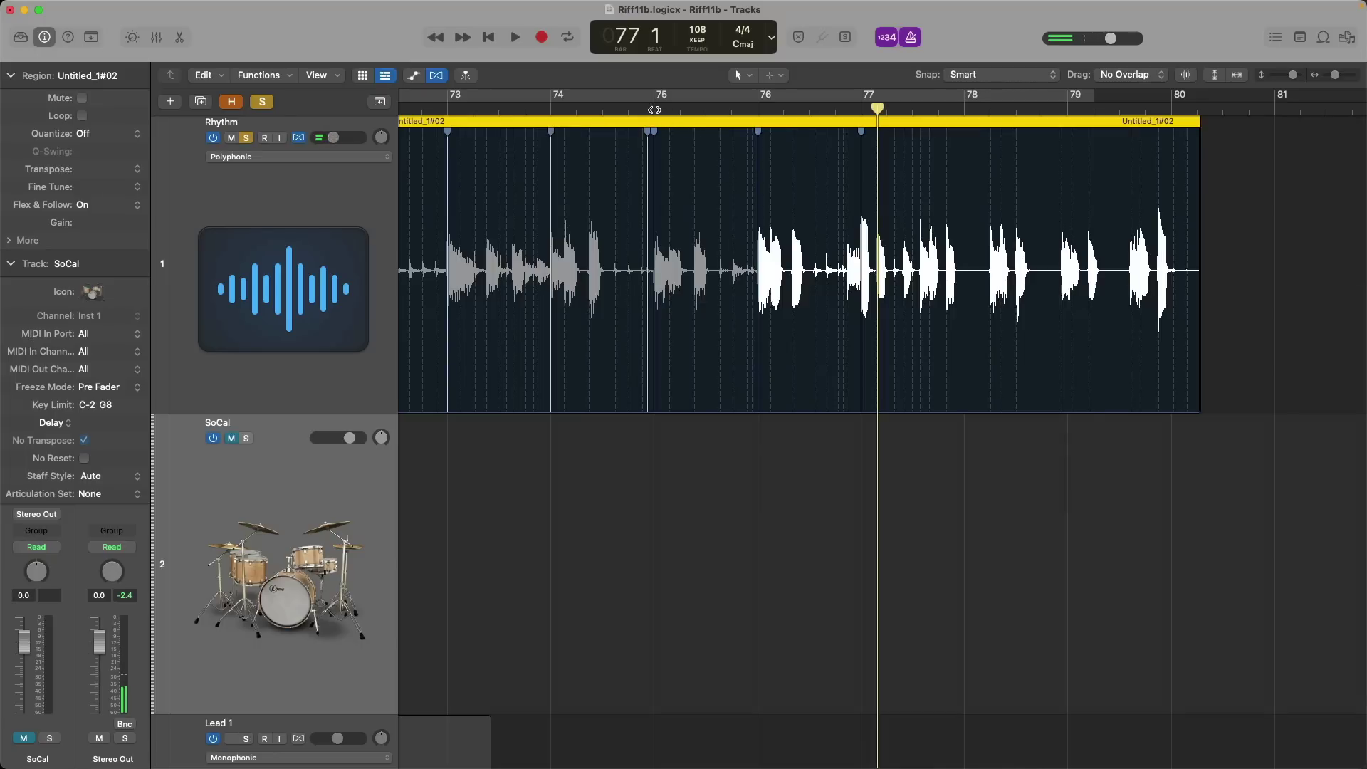
Play the Rhythm track from bar 75 past bar 77 to check the aligned downbeats against the click
click(654, 110)
key(space)
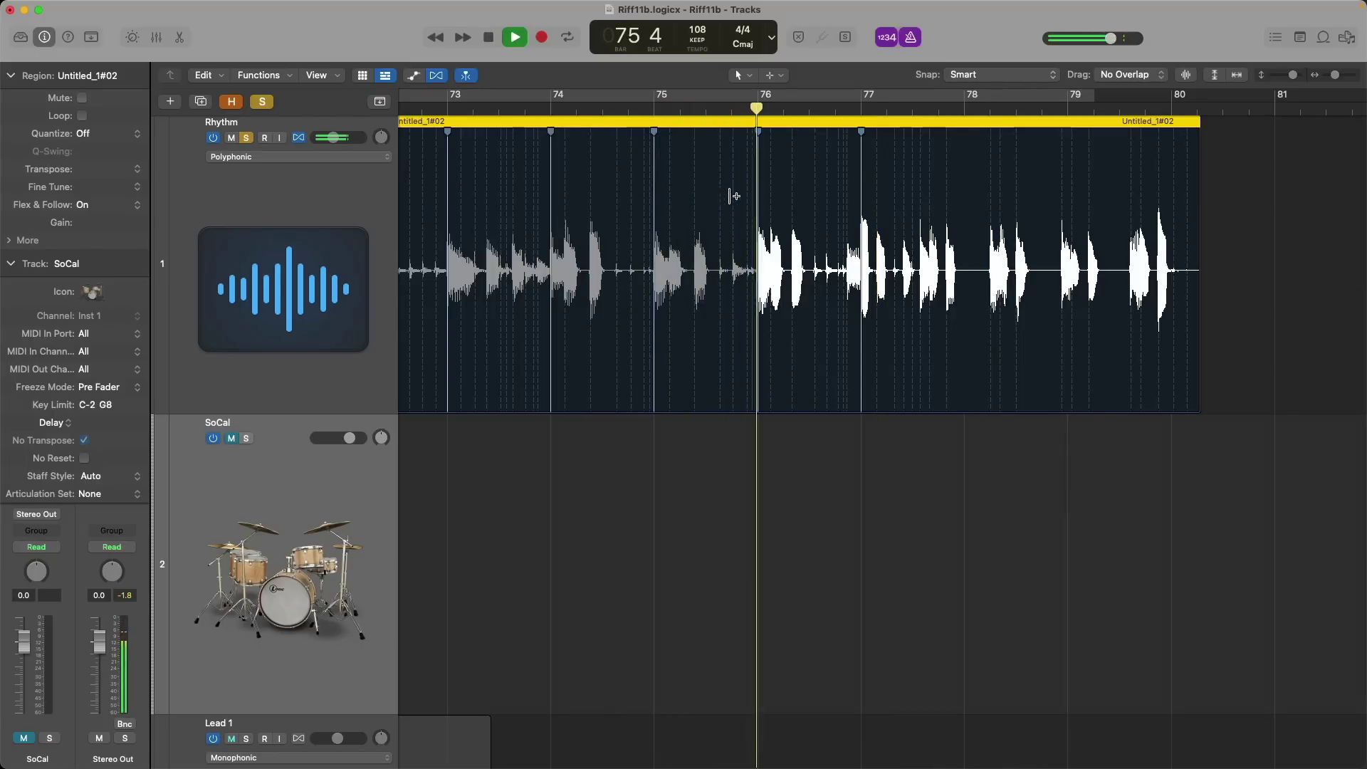
scroll(737, 196, right, 5)
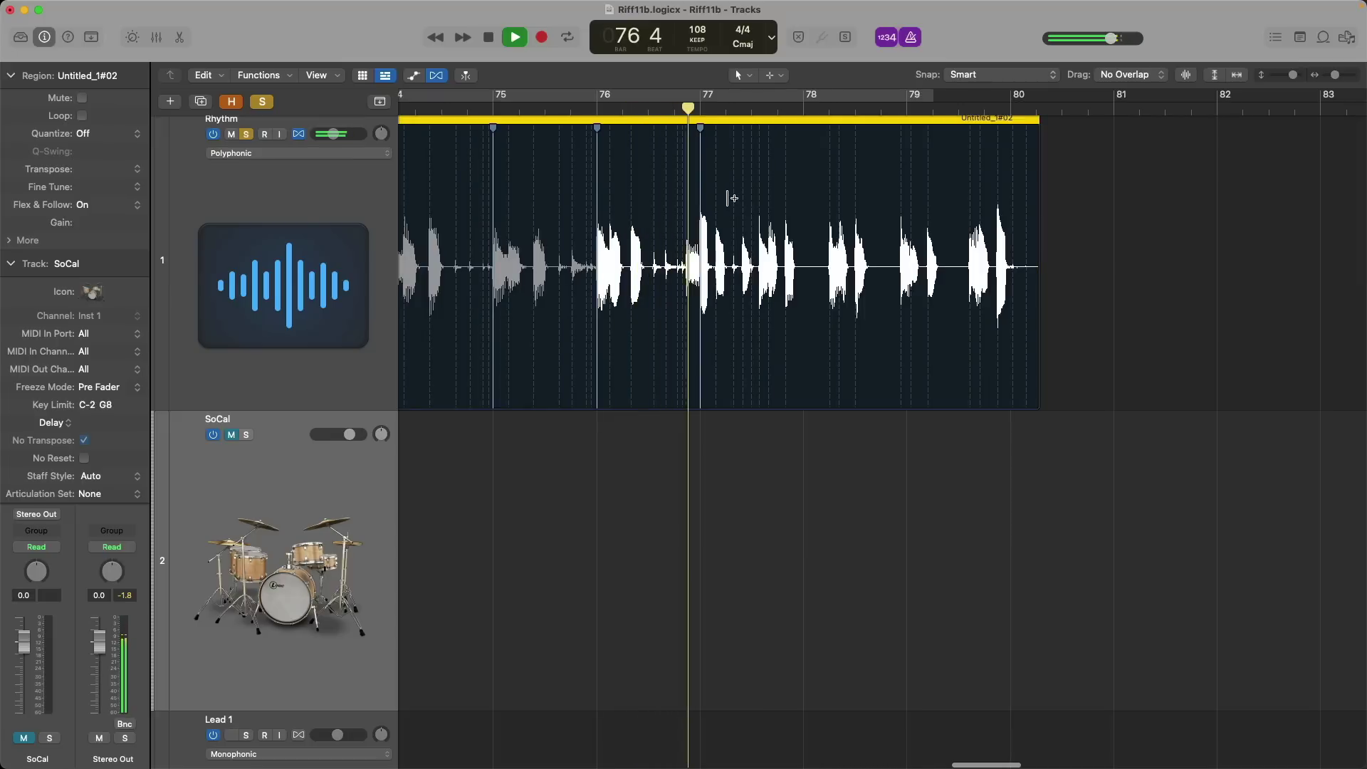
key(space)
Remove the bar 77 flex marker, align the slightly earlier Rhythm hit to that bar line instead, and replay the passage
double_click(701, 162)
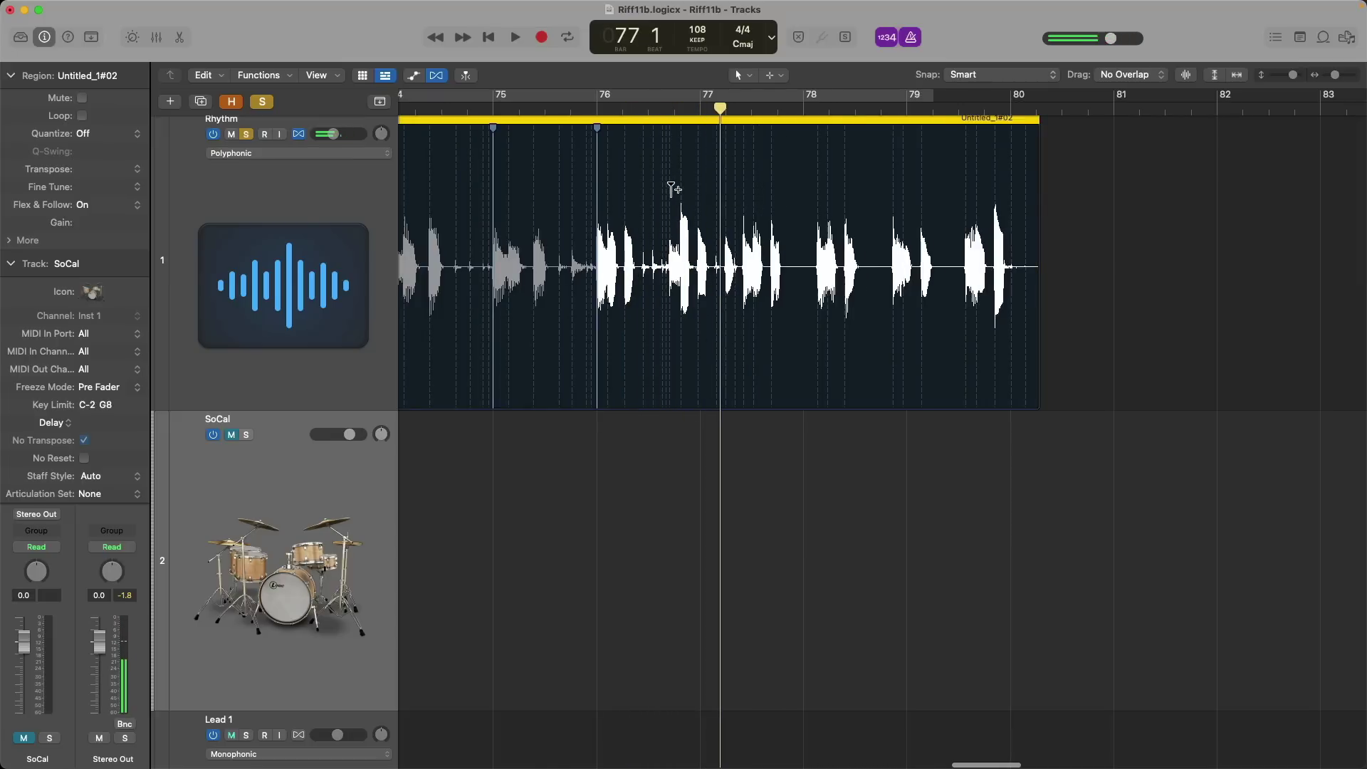
drag(674, 186, 700, 177)
key(comma)
key(space)
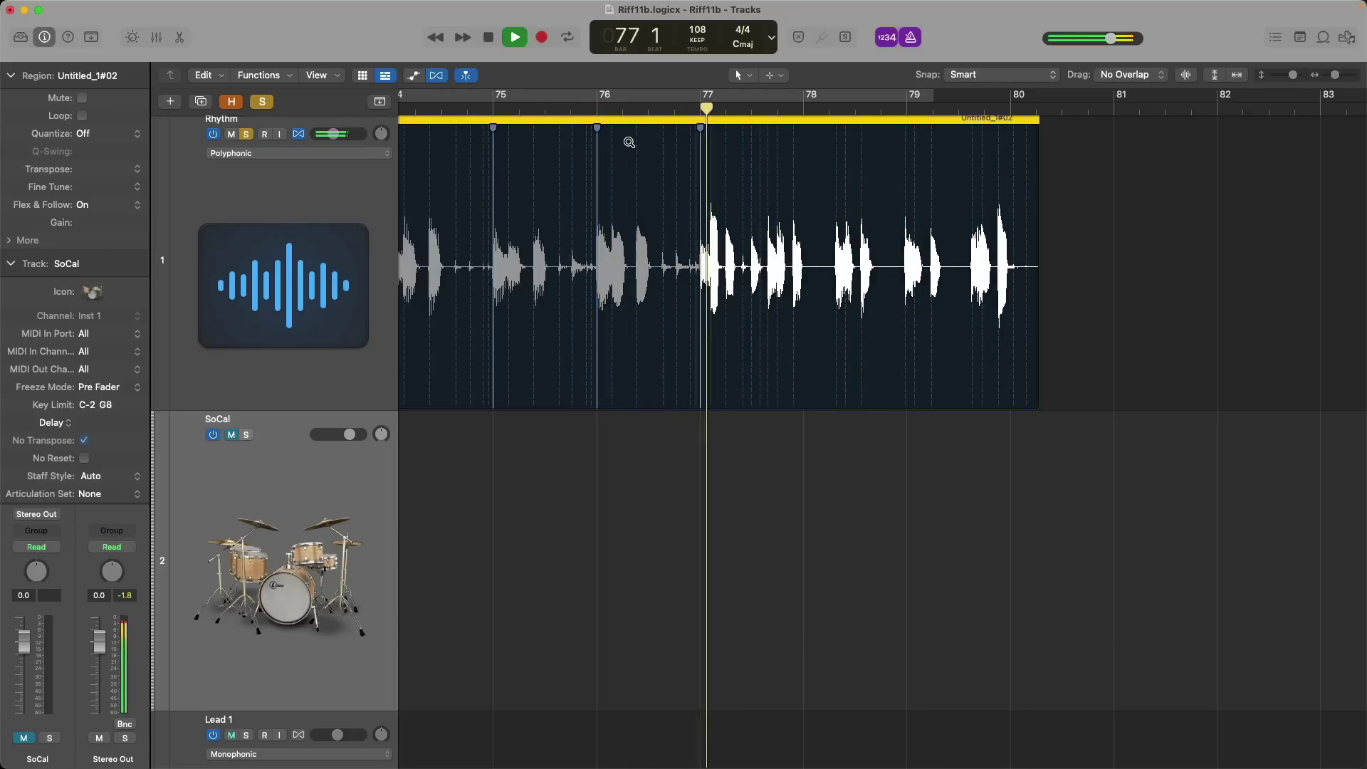
Align the next strong Rhythm hit ahead of bar 78 to the bar 78 line with a flex marker
drag(630, 143, 1026, 342)
key(space)
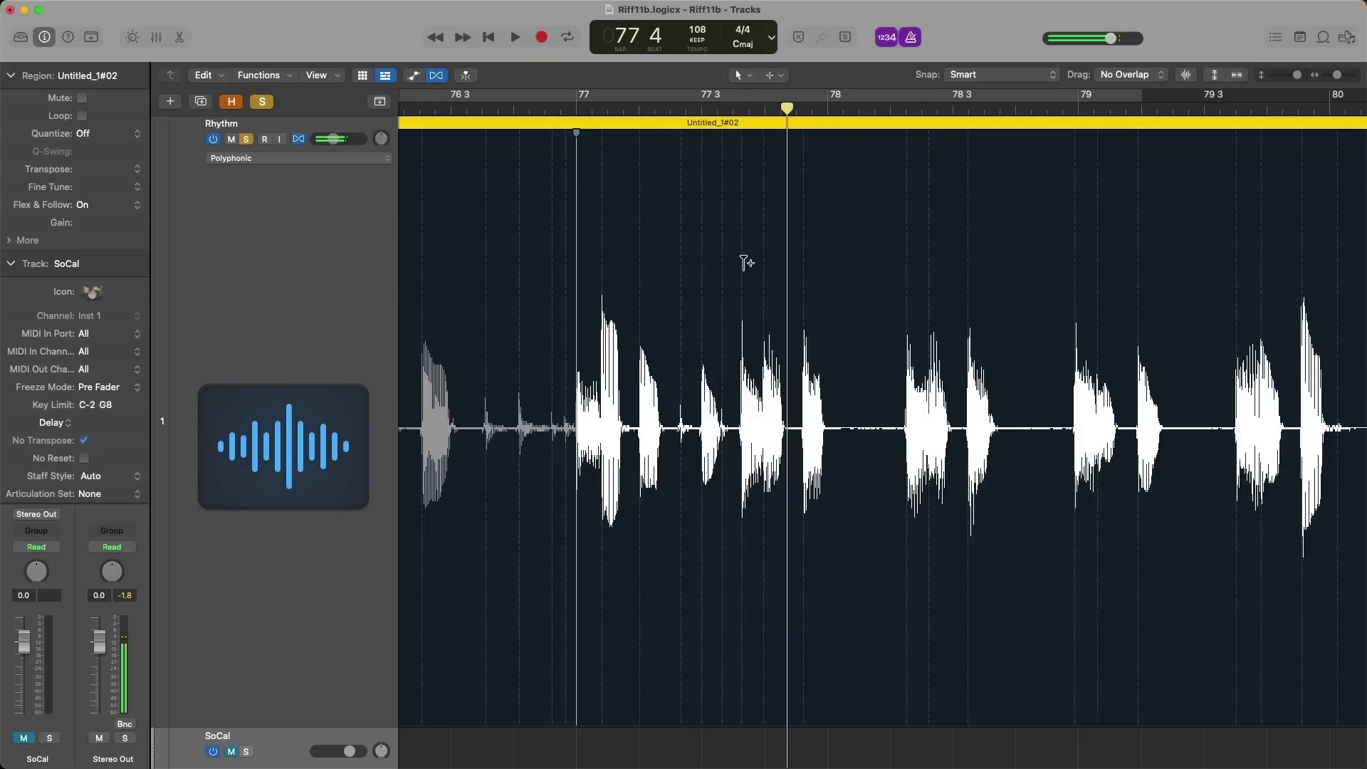
drag(806, 243, 830, 228)
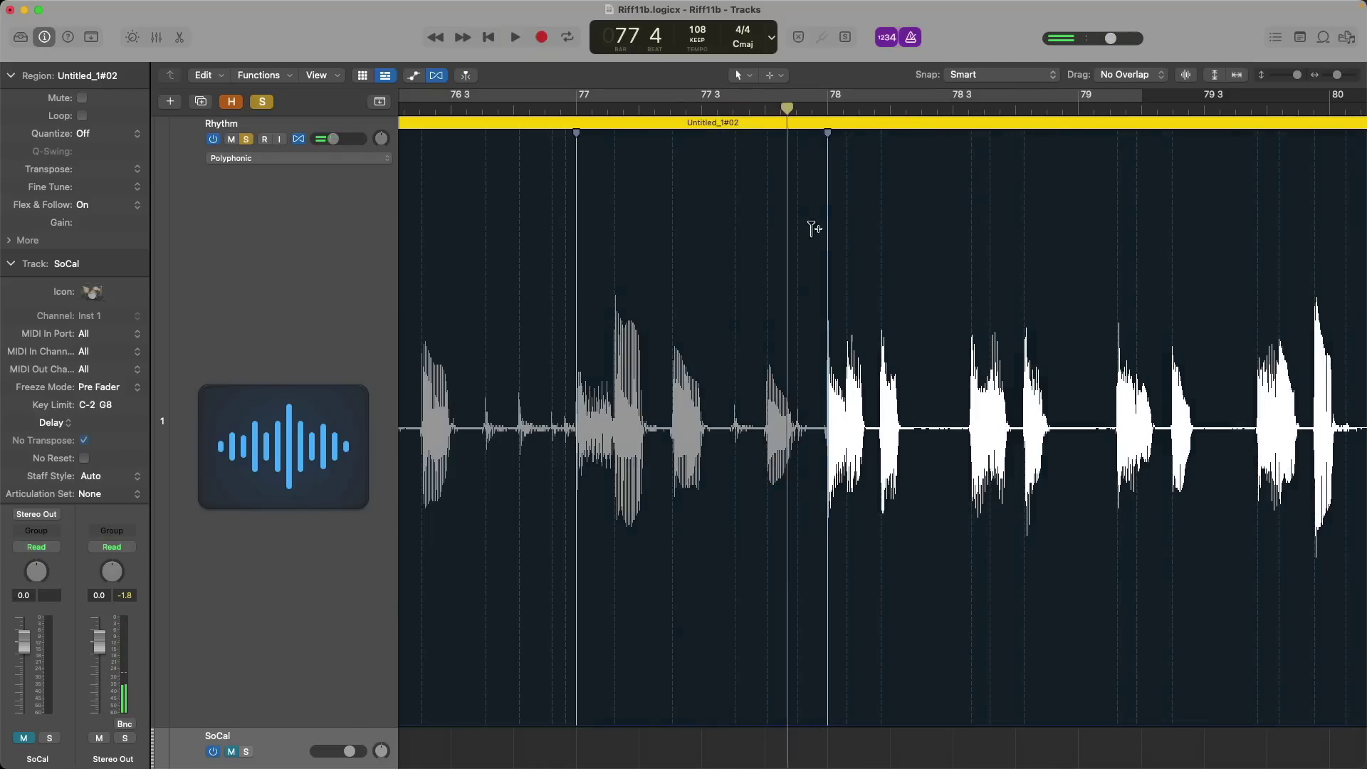
ctrl+alt+click(840, 196)
Play the ending from bar 78, align the Rhythm hit near 78 3 to bar 79, and add a flex marker at the following downbeat hit
drag(789, 158, 1160, 390)
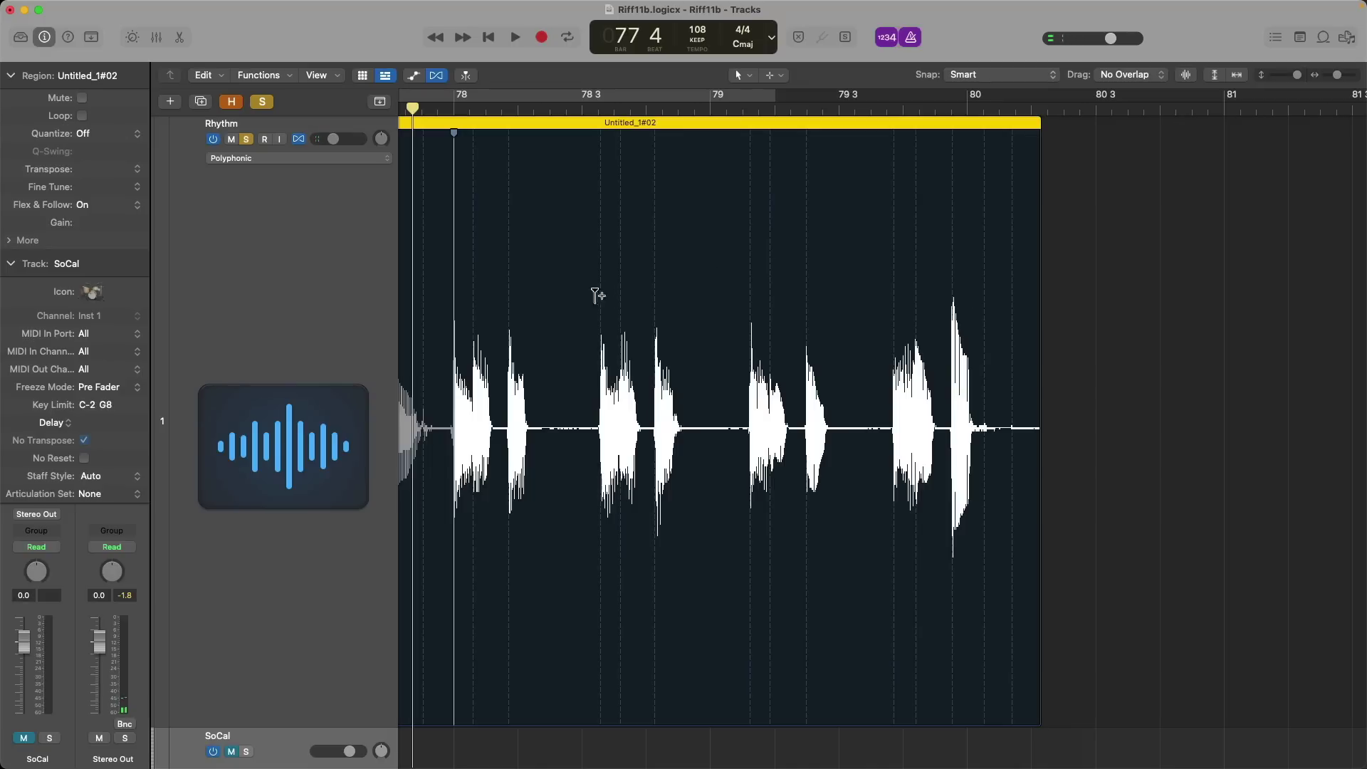
click(453, 110)
key(space)
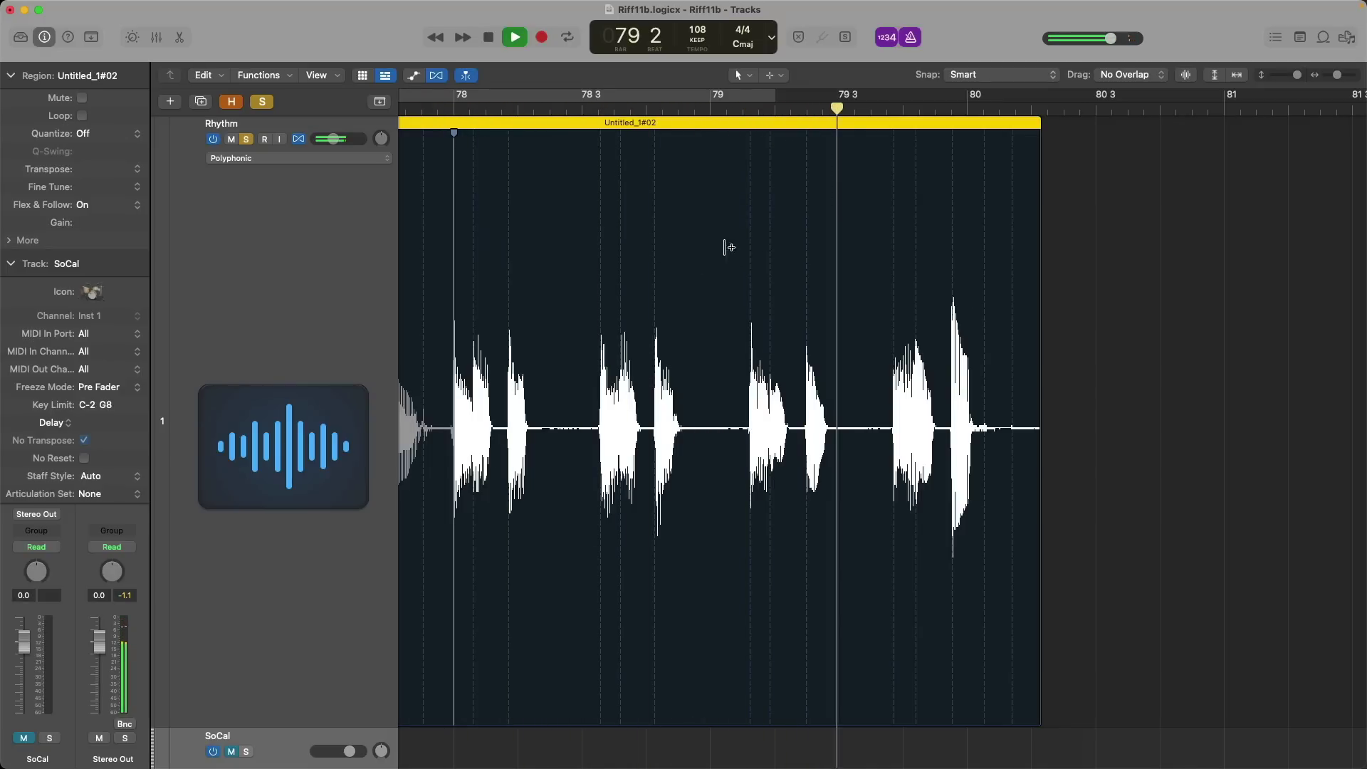
key(space)
drag(603, 236, 710, 223)
mouse_move(825, 202)
mouse_down()
mouse_move(980, 178)
mouse_move(826, 179)
mouse_up()
Extend the end of the Rhythm region beyond 80 3 and align its final loud hit to the bar 80 line
drag(1038, 429, 1135, 428)
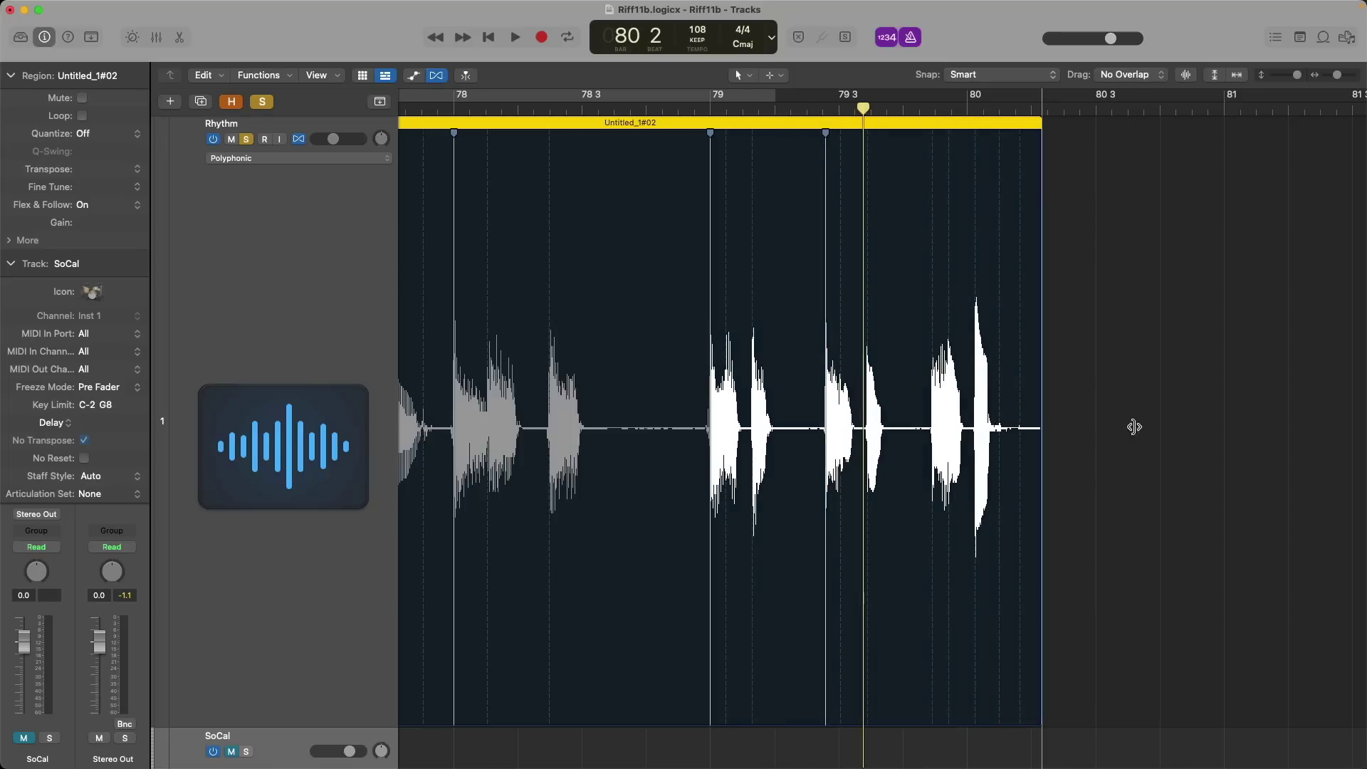
drag(1245, 425, 1245, 425)
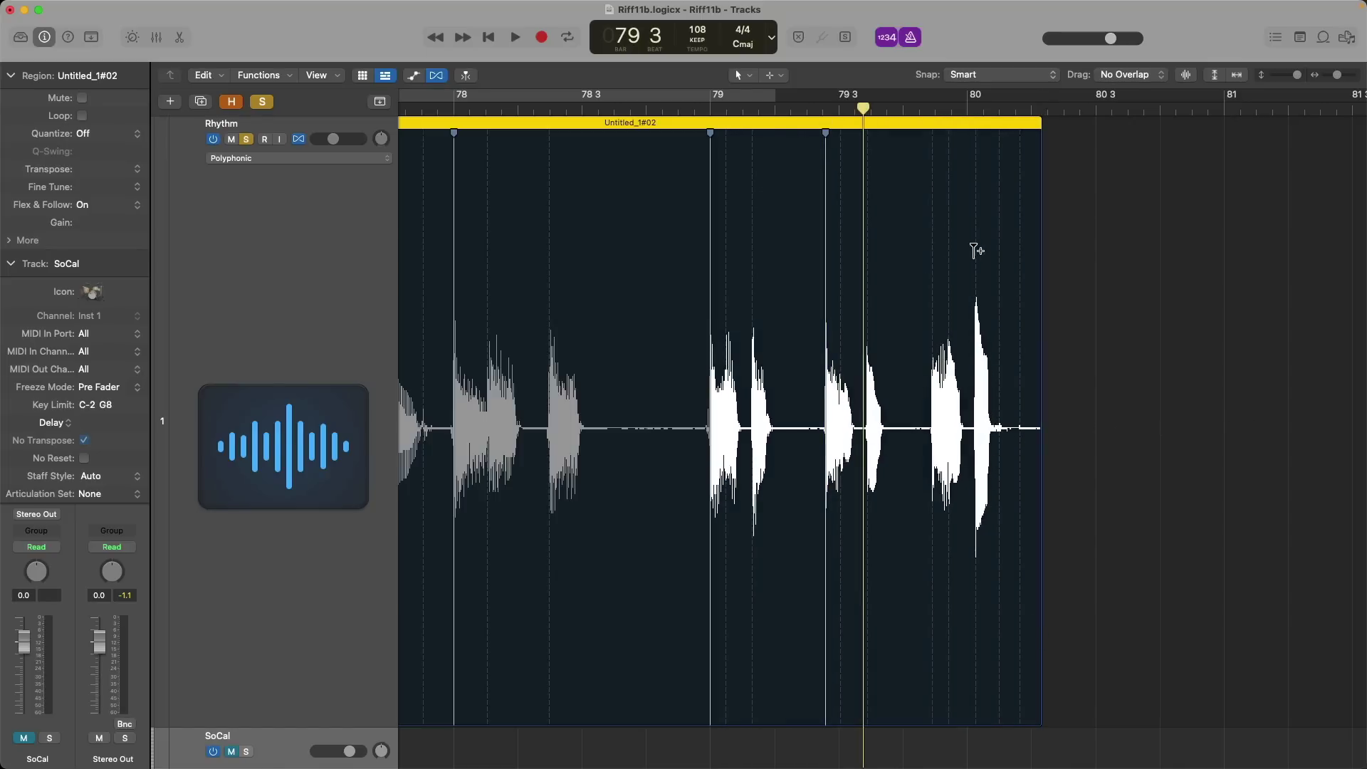
mouse_move(975, 251)
mouse_down()
mouse_move(1208, 250)
mouse_move(1008, 266)
mouse_move(1203, 253)
mouse_move(1015, 255)
mouse_move(977, 235)
mouse_up()
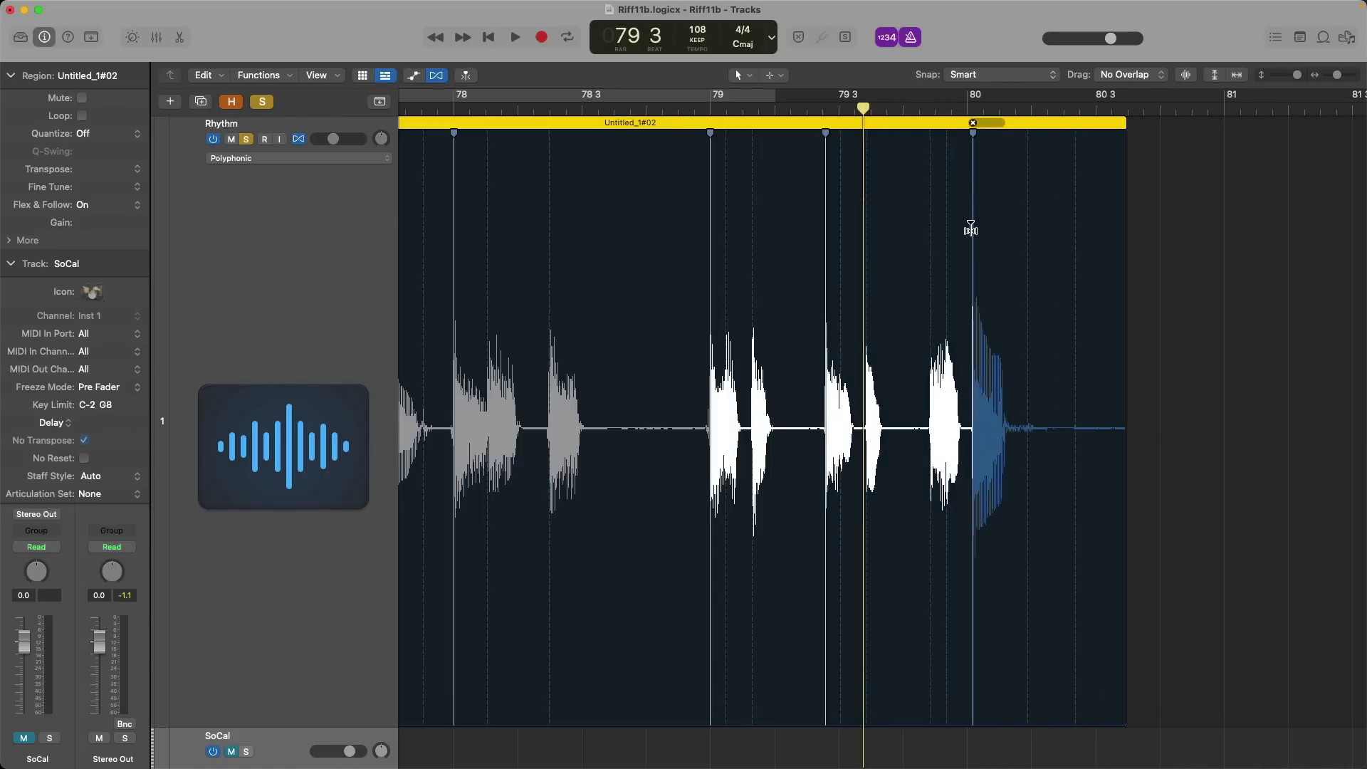
Remove the Rhythm flex markers at bar 80, just before 79 3, and at bar 79
double_click(971, 228)
double_click(826, 212)
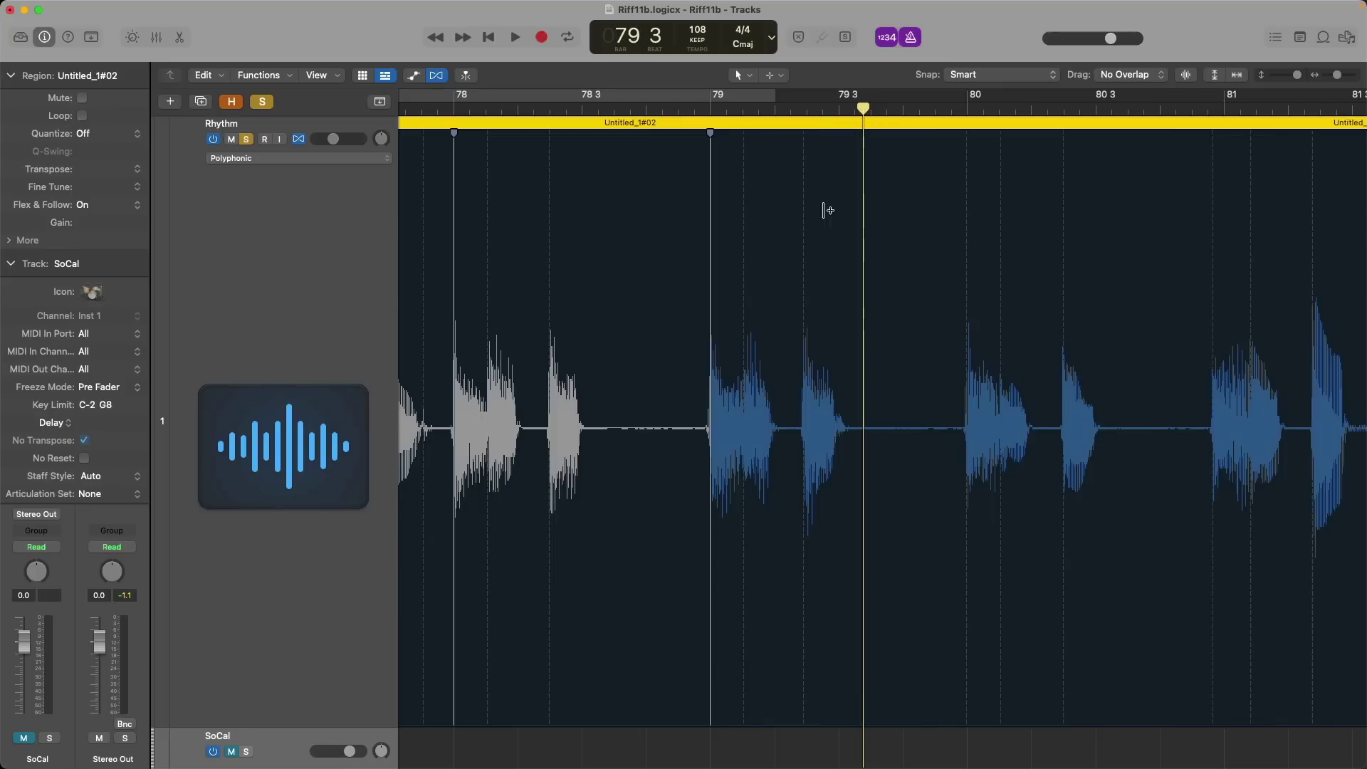
double_click(711, 208)
key(z)
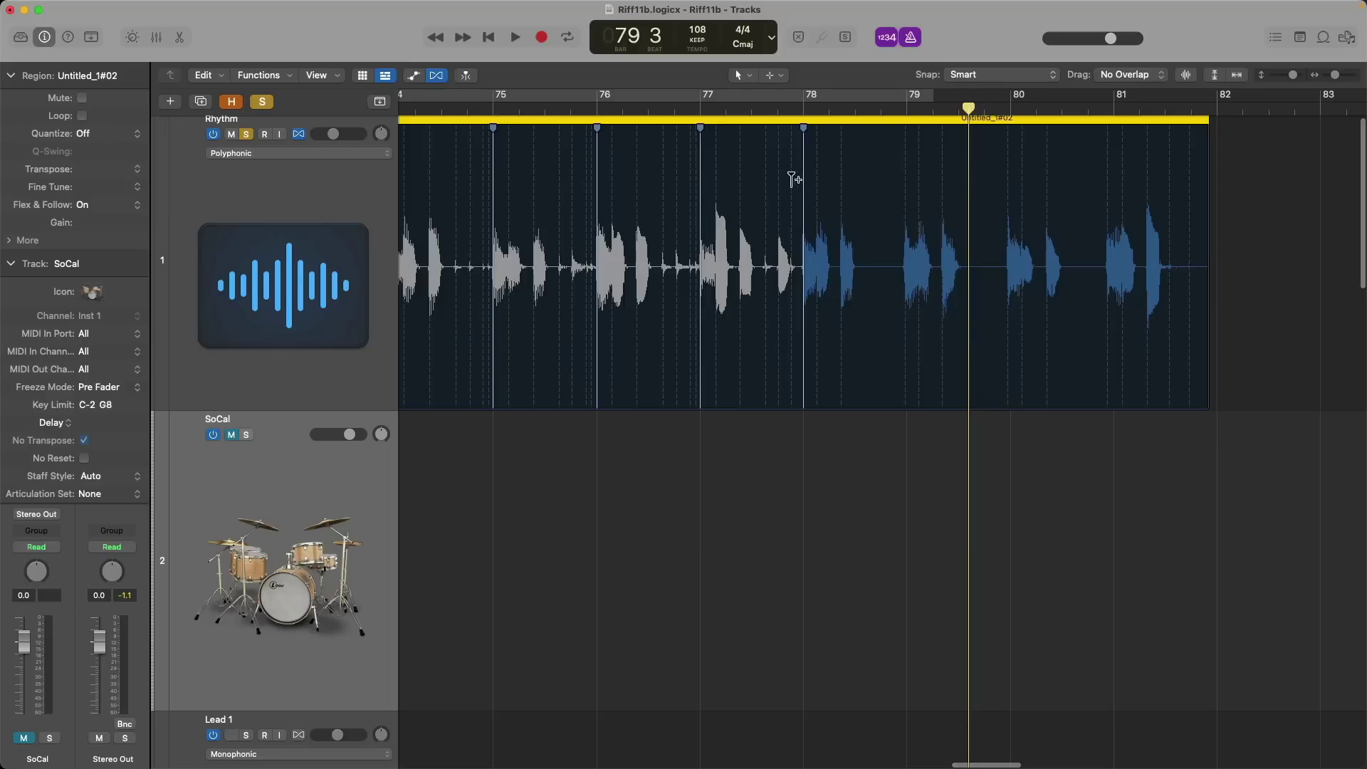
Undo the marker deletions and remove all Rhythm flex markers from bar 78 onward
double_click(803, 173)
key(super+z)
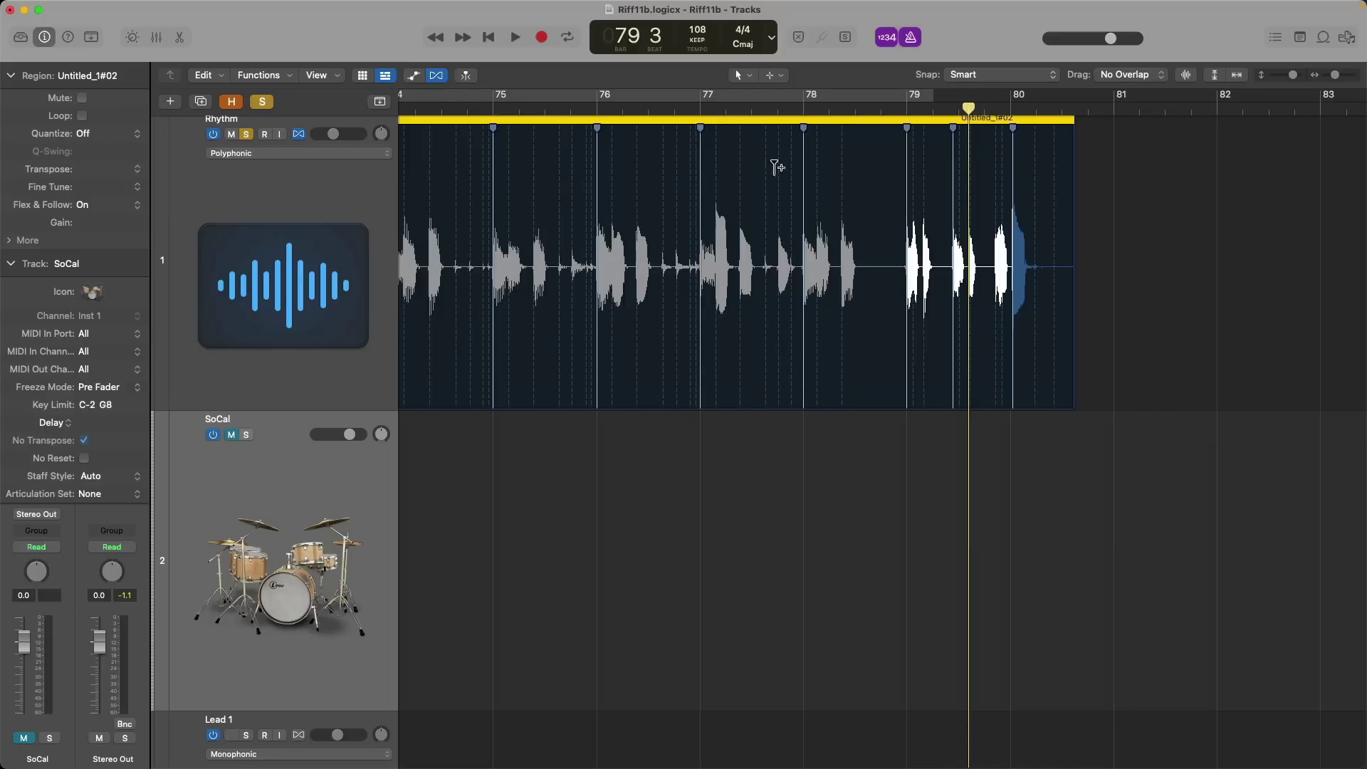
double_click(805, 174)
double_click(804, 173)
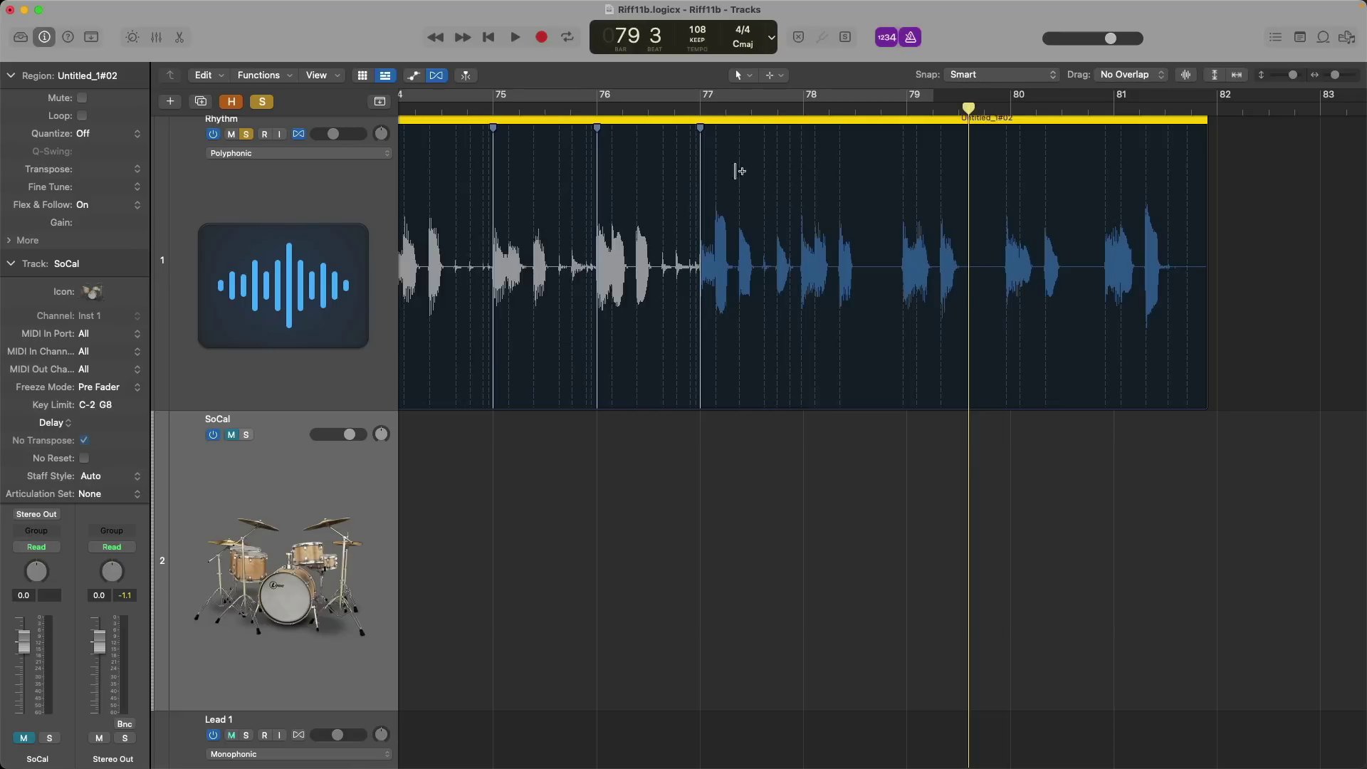
Remove the Rhythm flex markers at bars 77 and 76
double_click(701, 167)
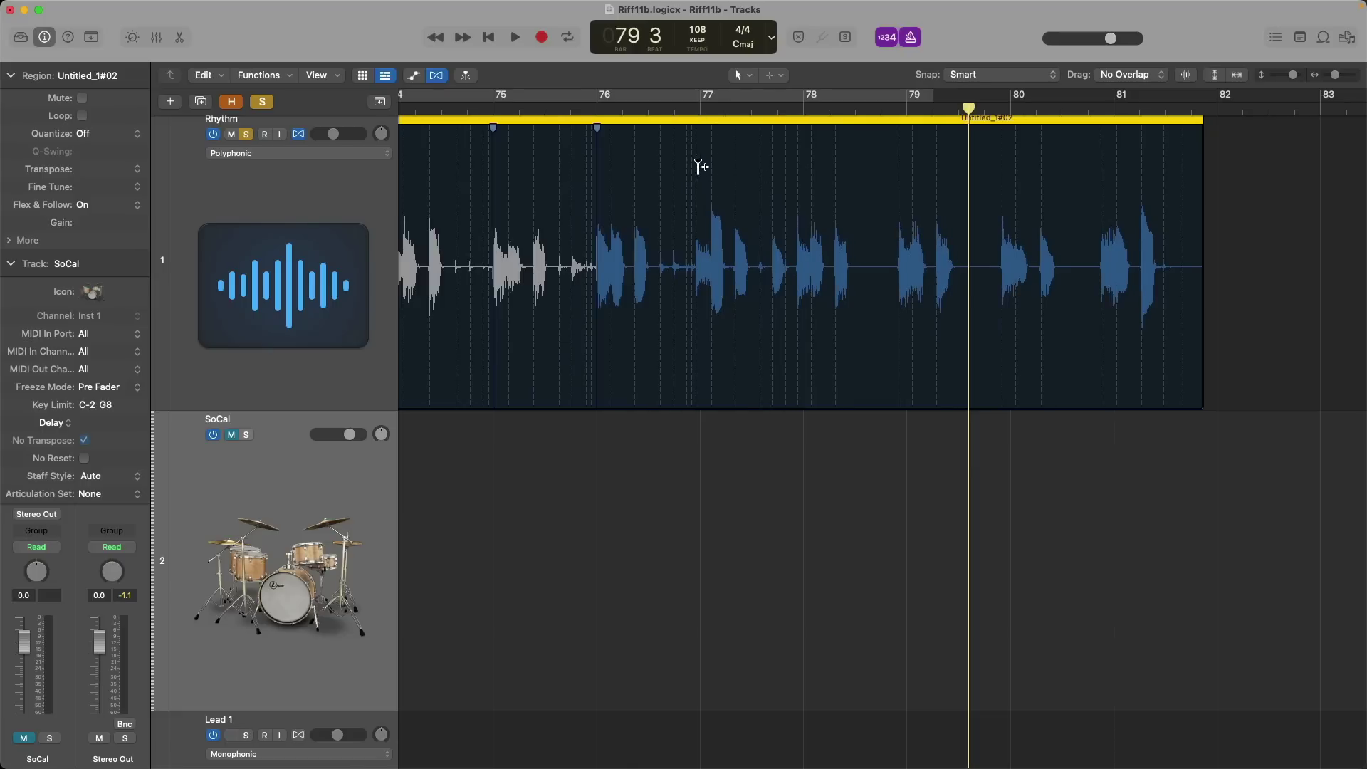
double_click(597, 158)
scroll(575, 131, left, 3)
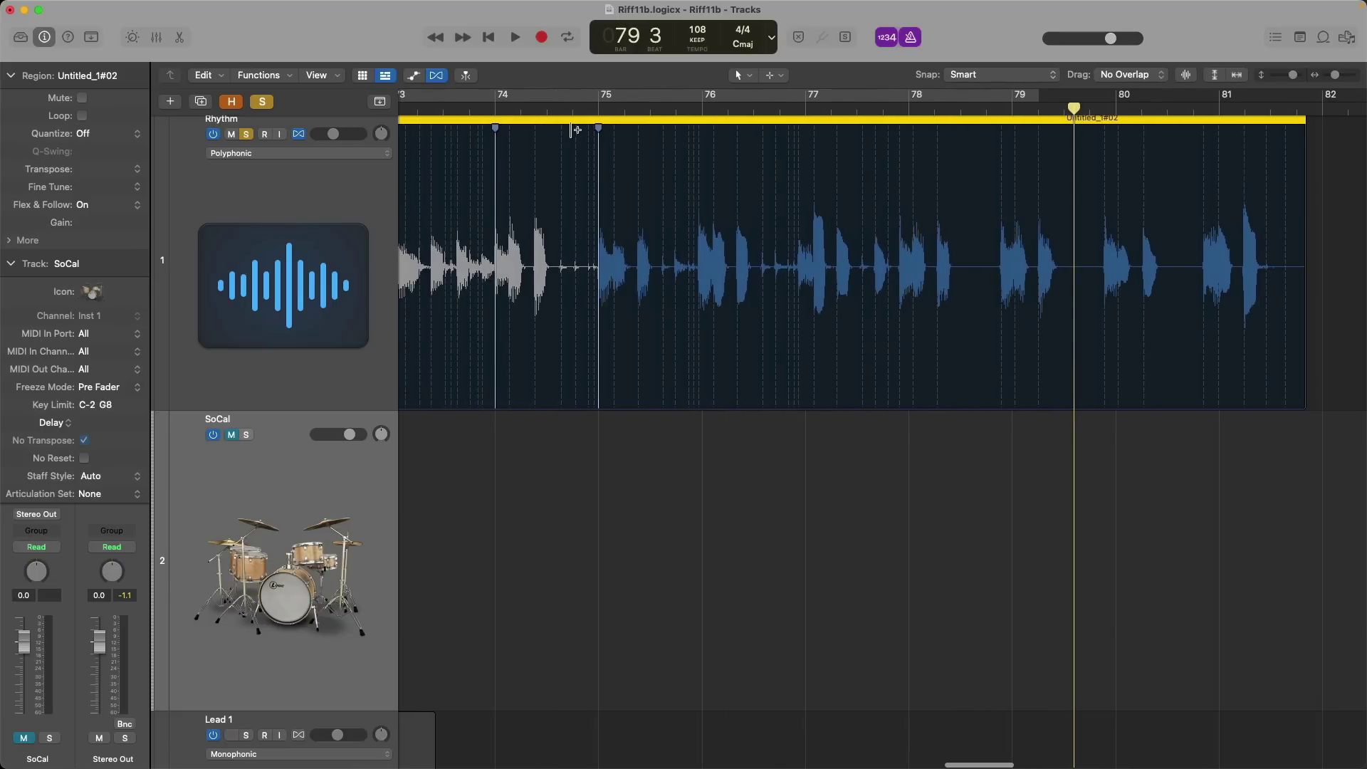
Play from bar 75 and flex the Rhythm downbeat hits near bars 76 and 77 onto their bar lines
click(597, 110)
key(space)
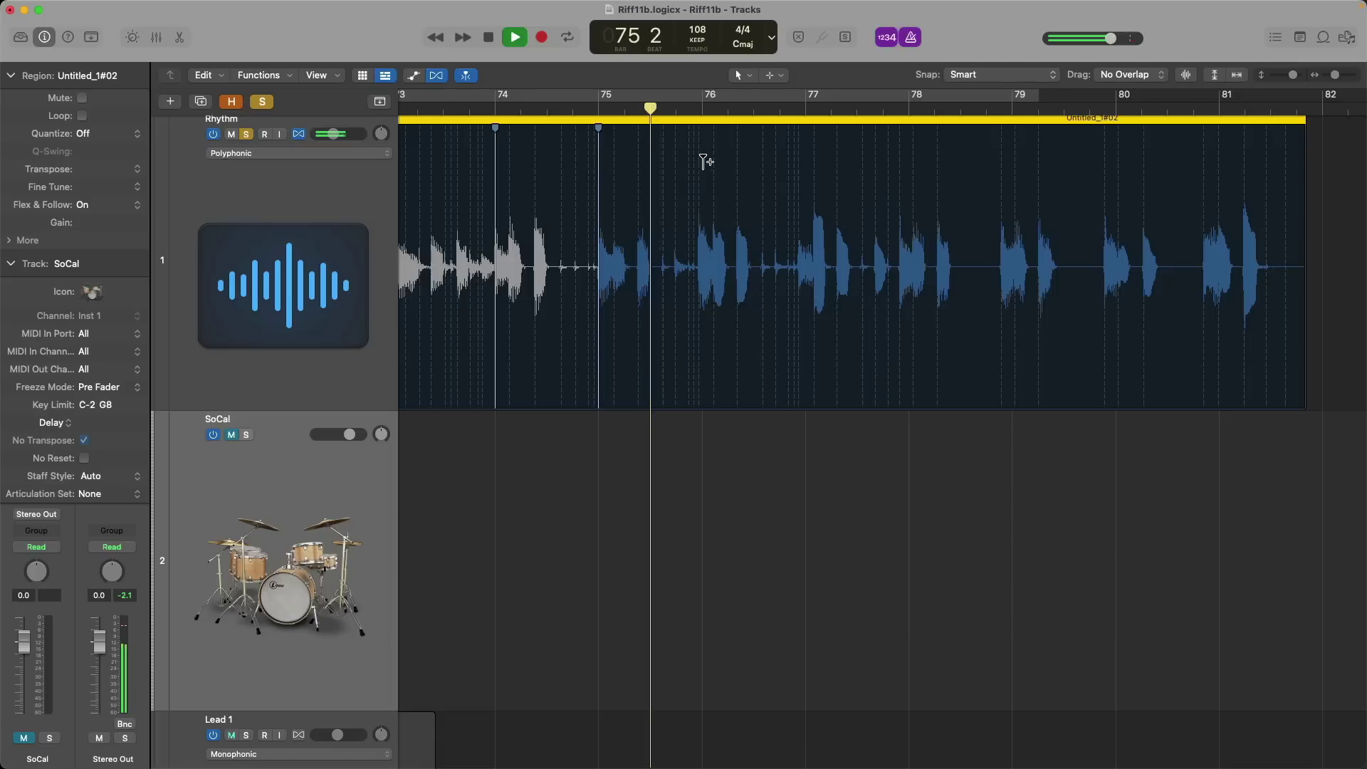
key(space)
click(703, 153)
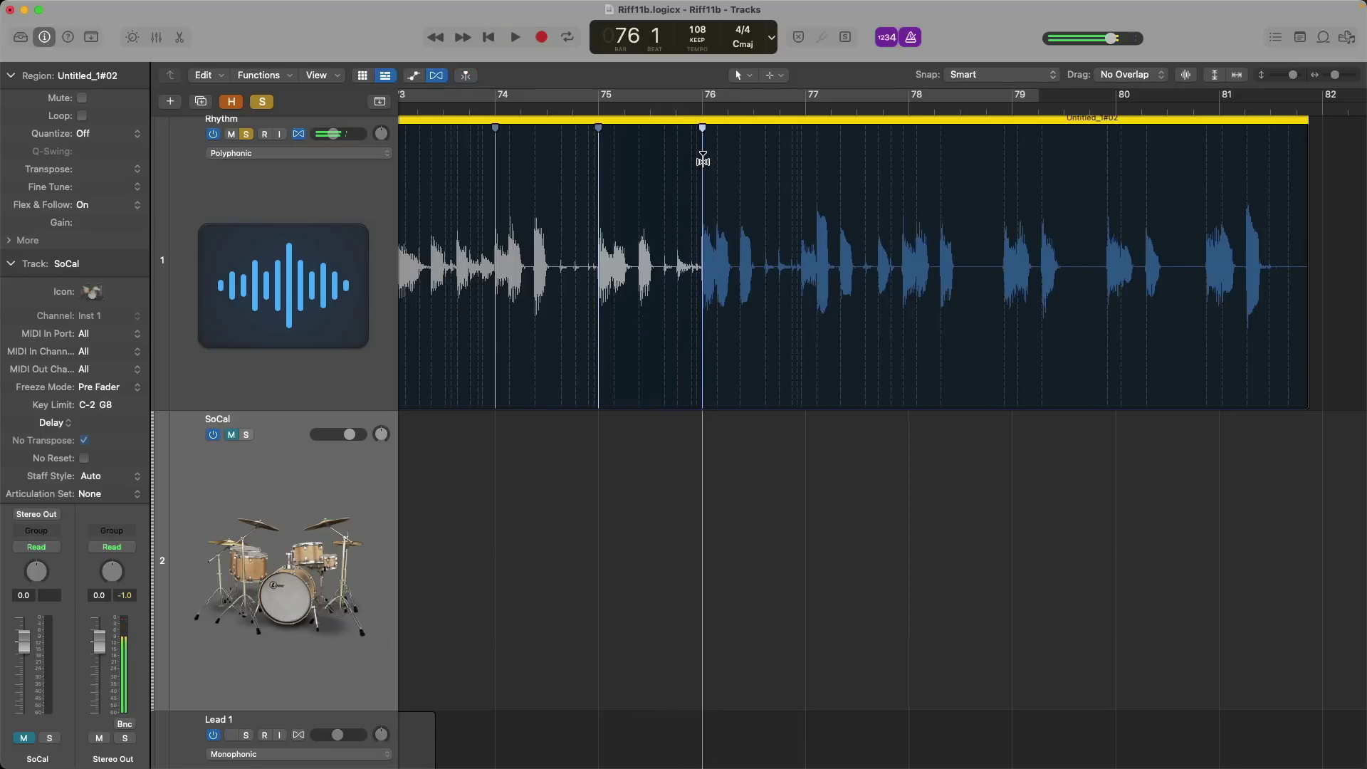
key(space)
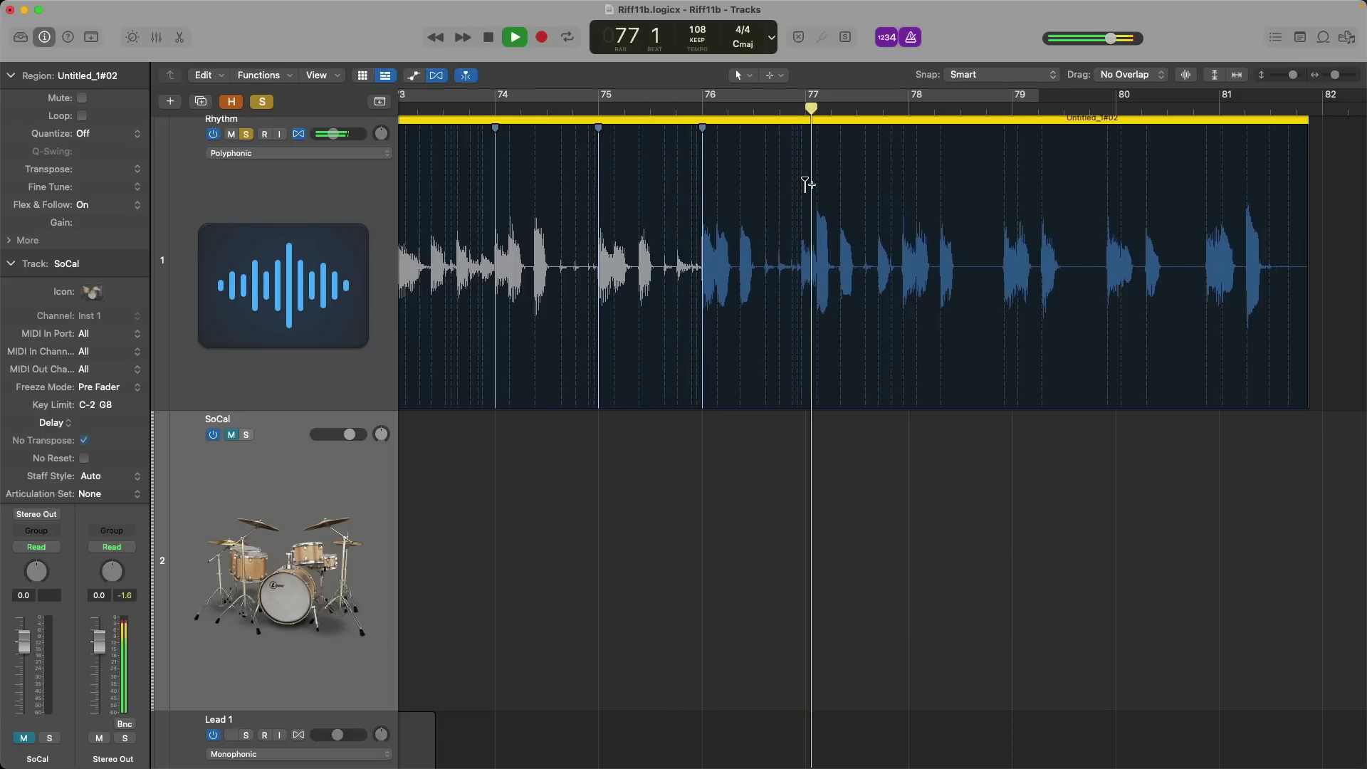
click(806, 179)
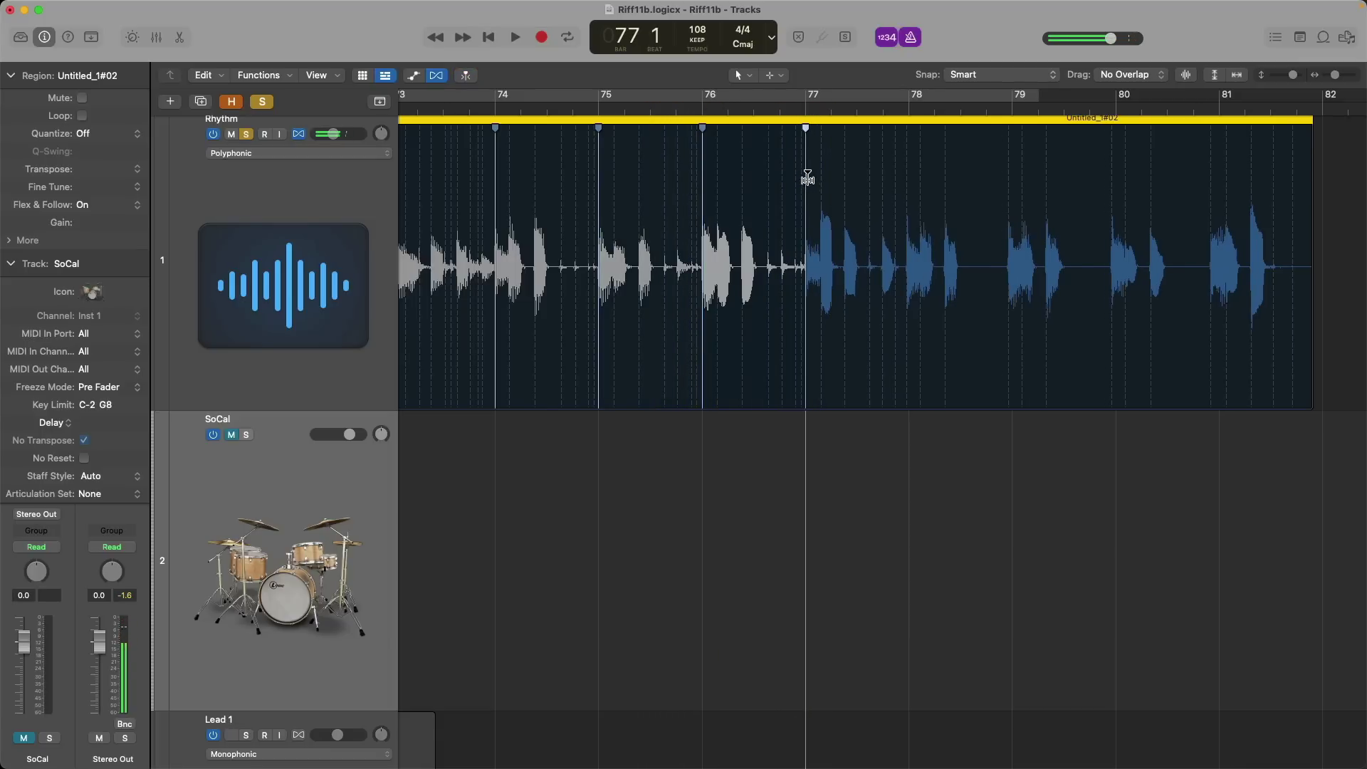
Continue playback while flexing the Rhythm downbeat hits near bars 78, 79, 80 and 81 onto their bar lines
click(908, 135)
key(space)
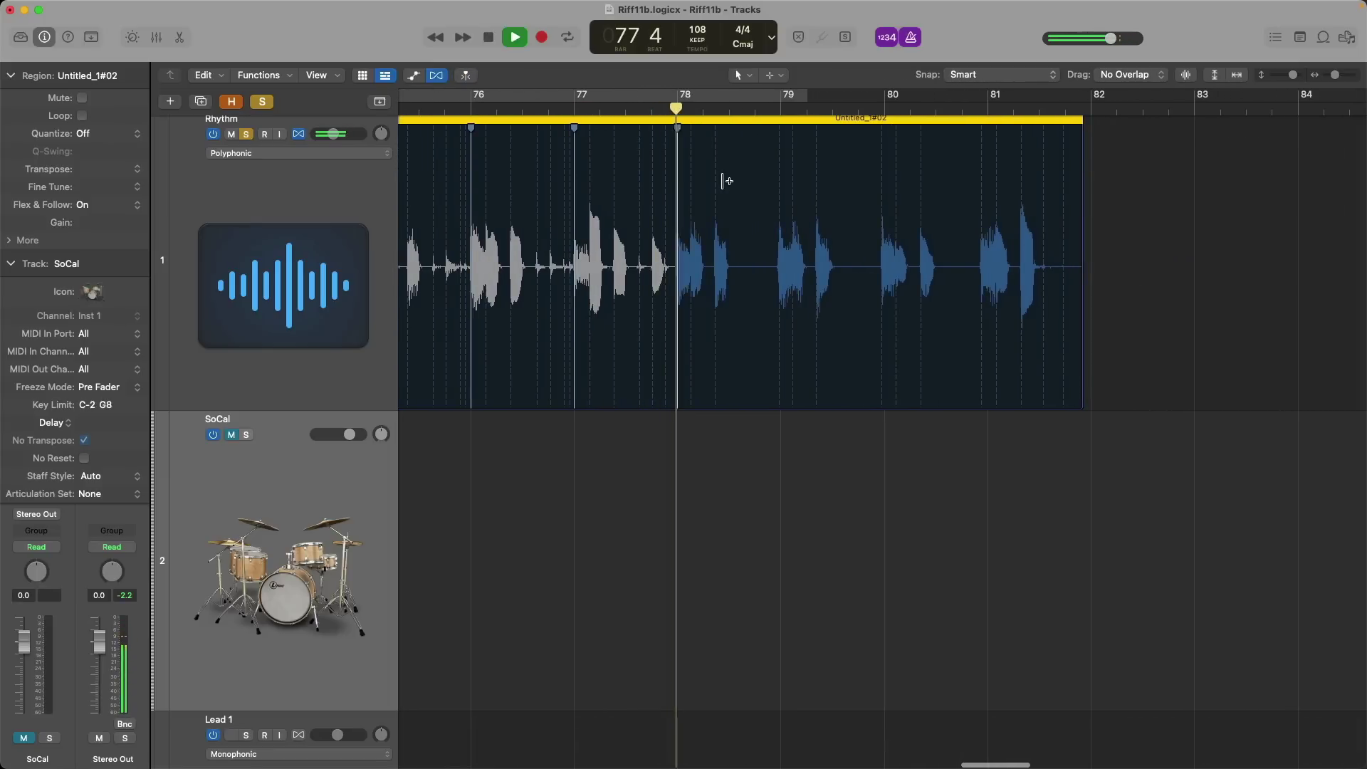
click(783, 173)
key(space)
click(885, 163)
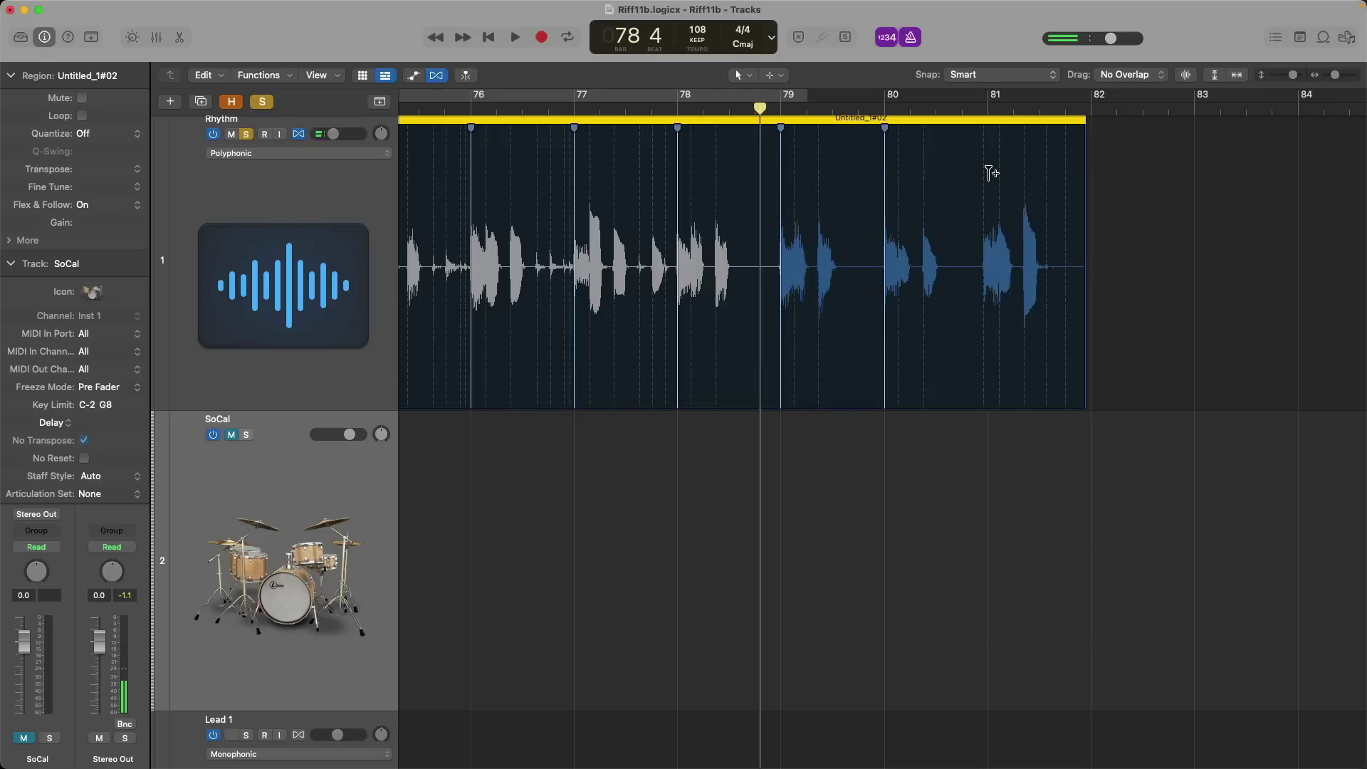
click(989, 172)
Play the corrected Rhythm ending from about bar 78 3 through bar 82
click(729, 122)
key(space)
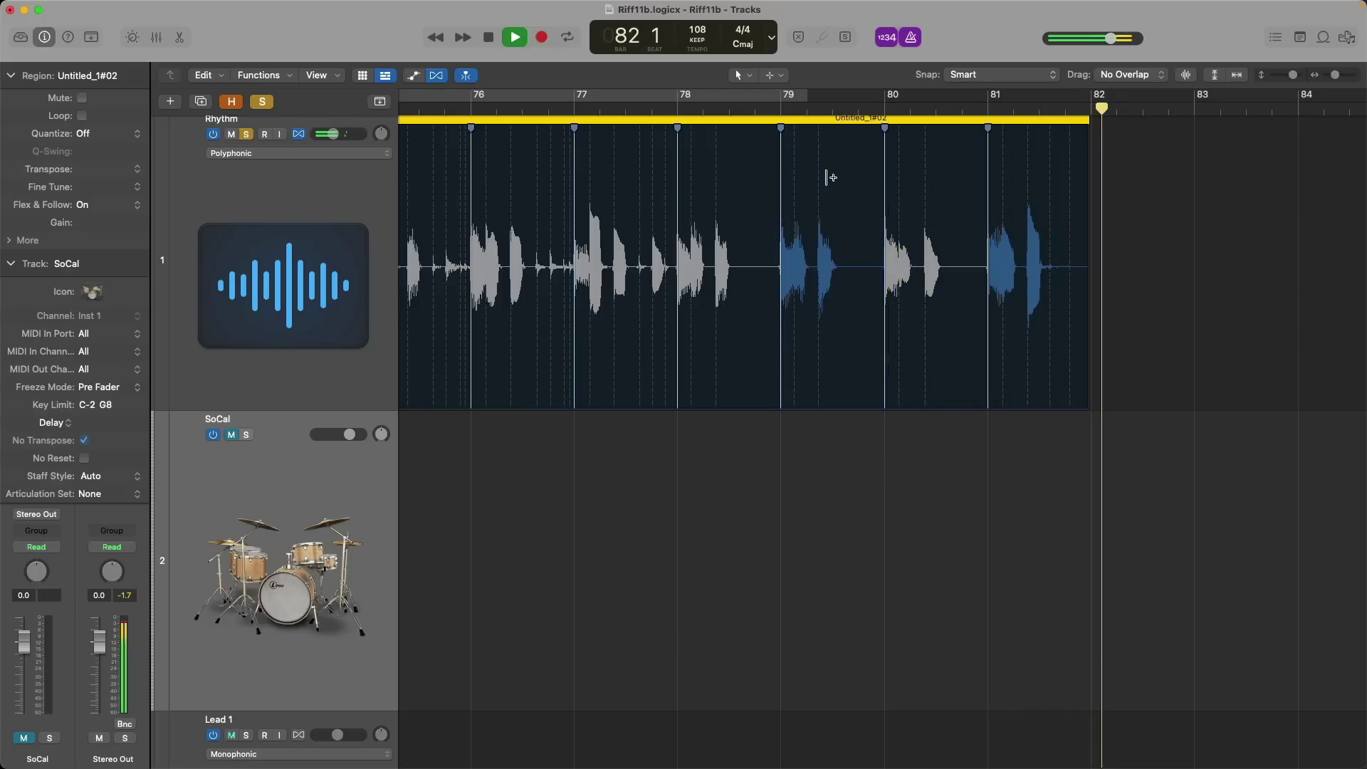
key(space)
Examine the flexed Rhythm waveform's colors across the whole song, closely around bars 17 to 41 and bars 48 to 64
ctrl+alt+click(681, 217)
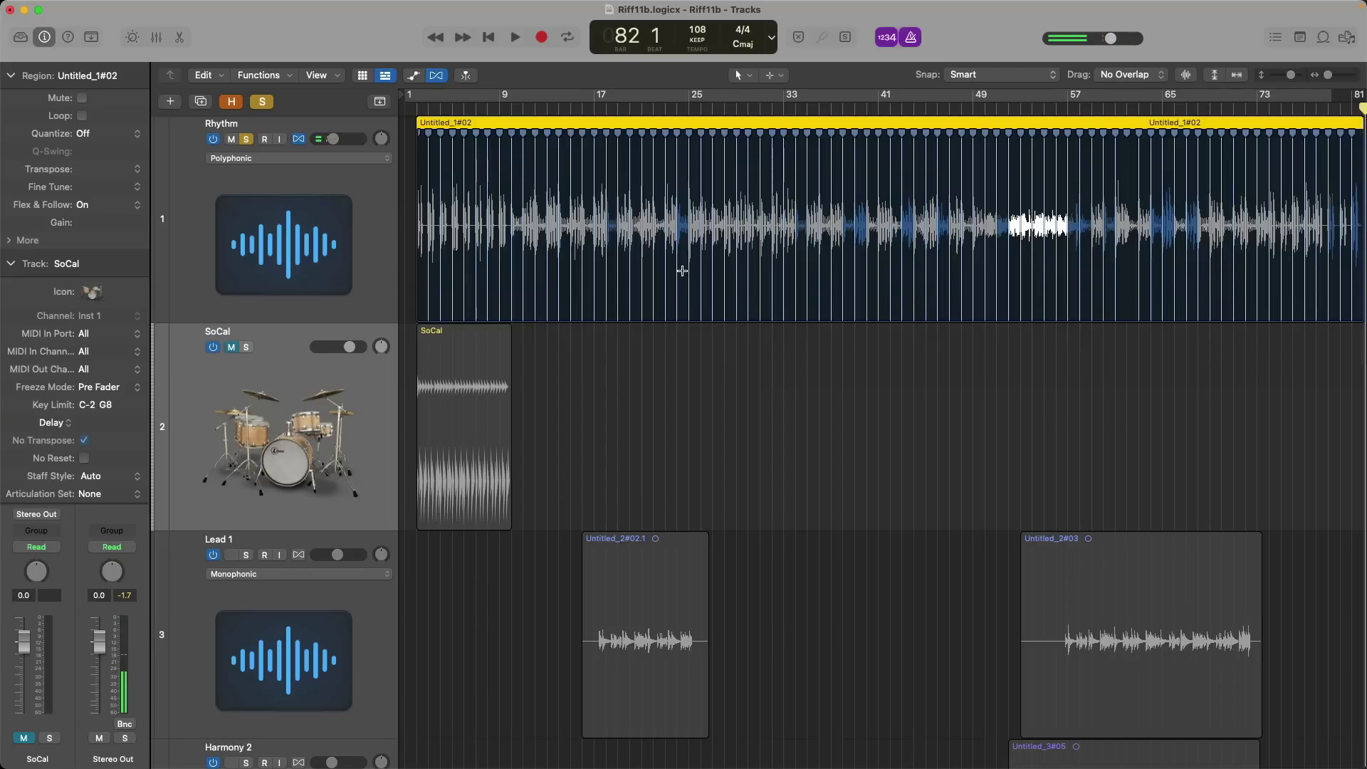
key(super+Left)
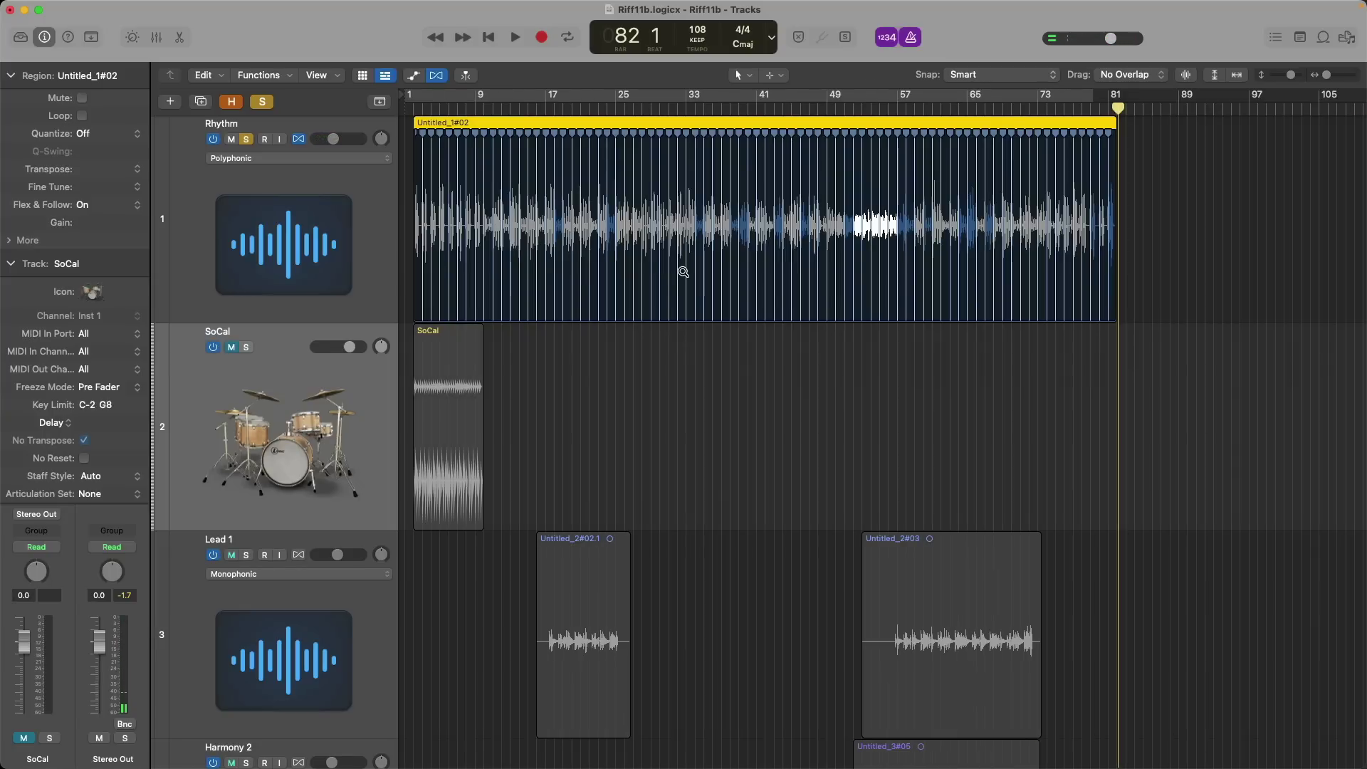
drag(683, 272, 503, 293)
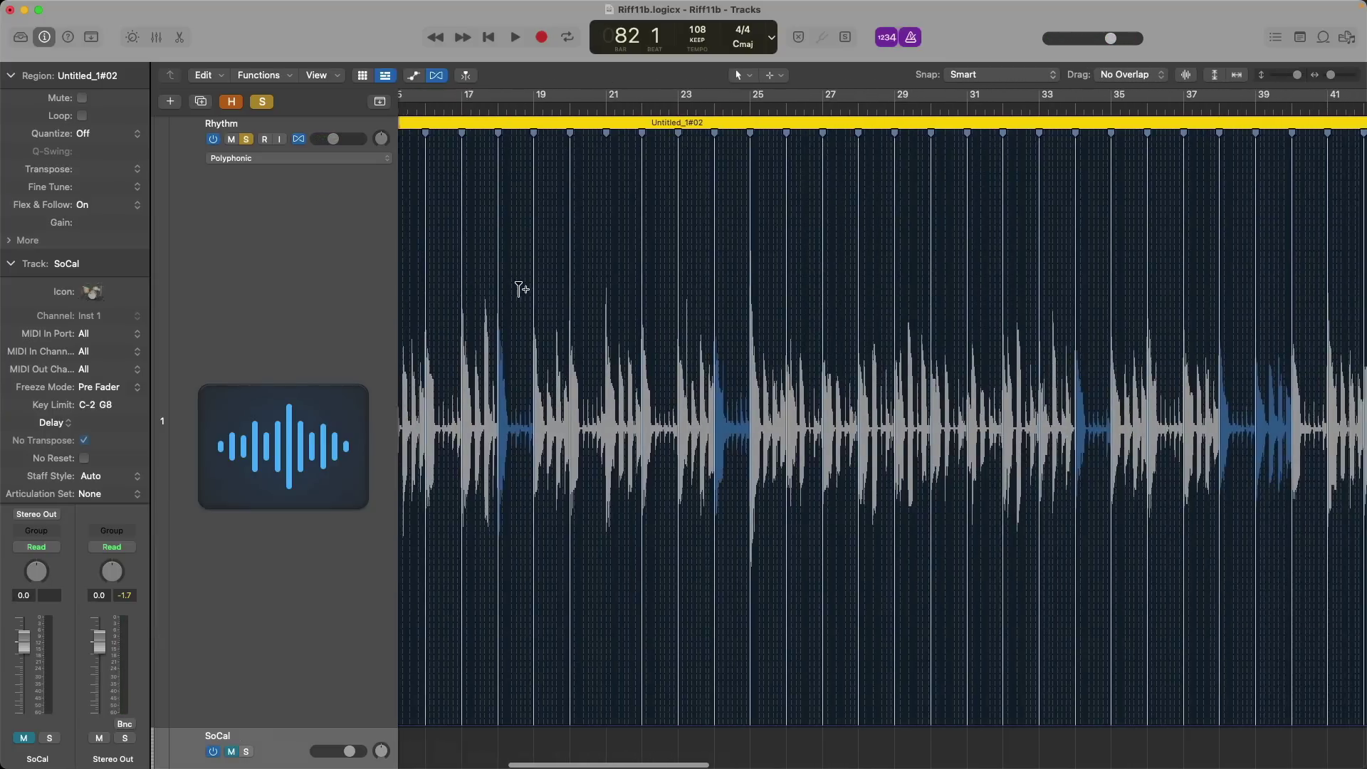
ctrl+alt+click(521, 288)
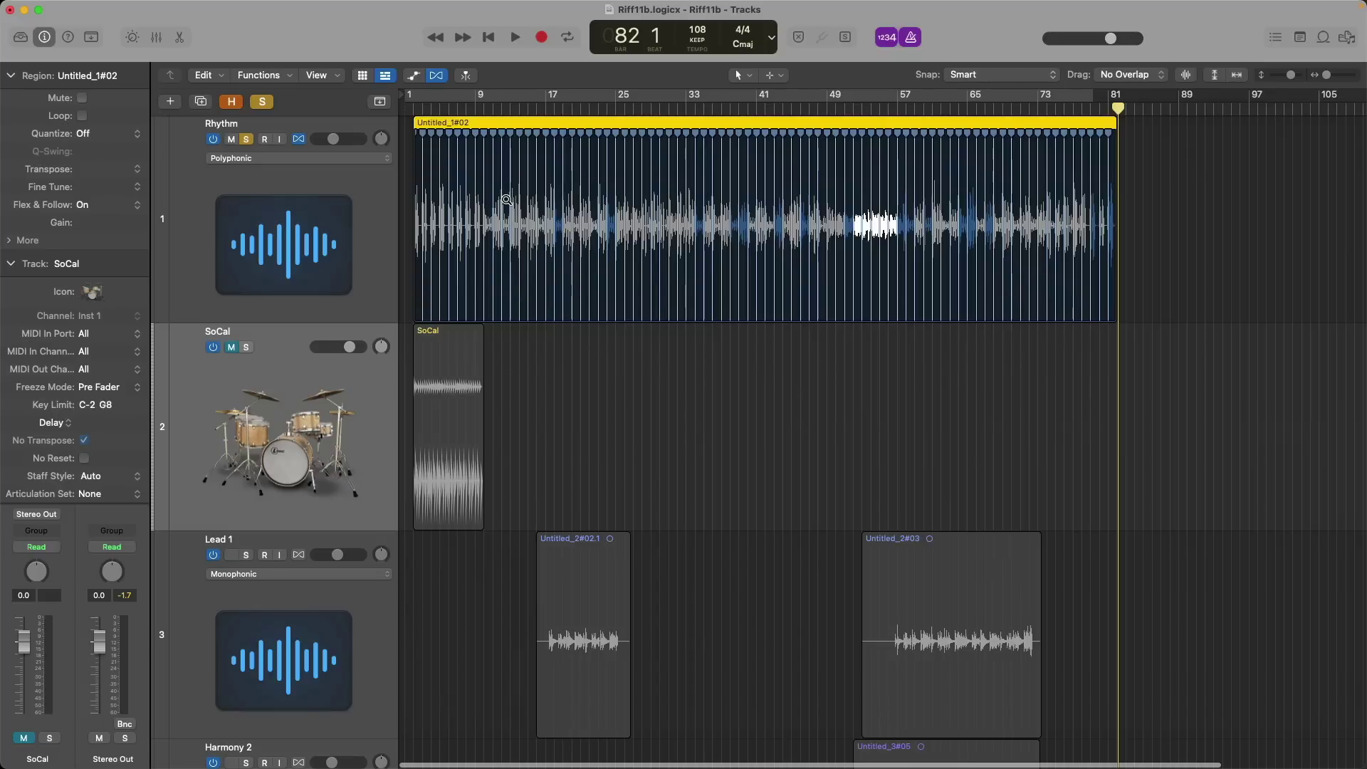
drag(805, 164, 956, 265)
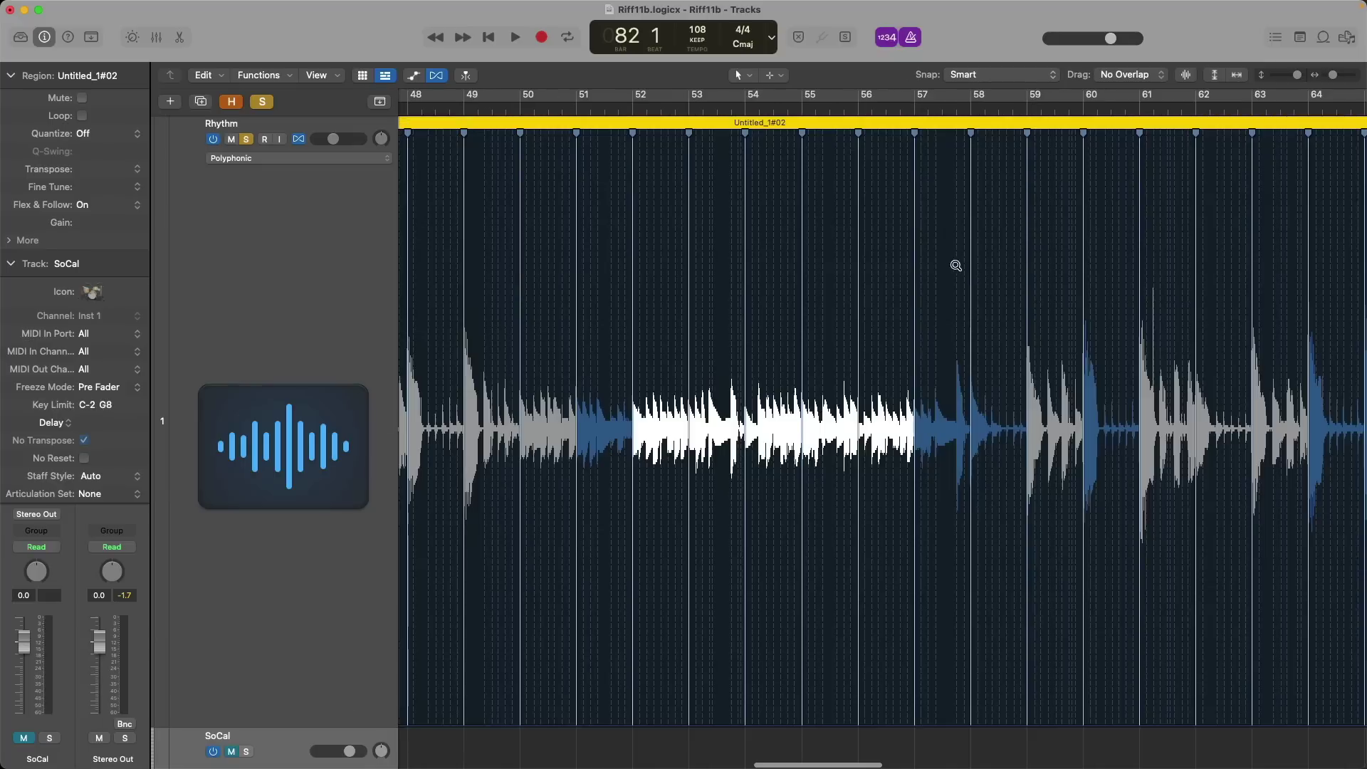
ctrl+alt+click(770, 235)
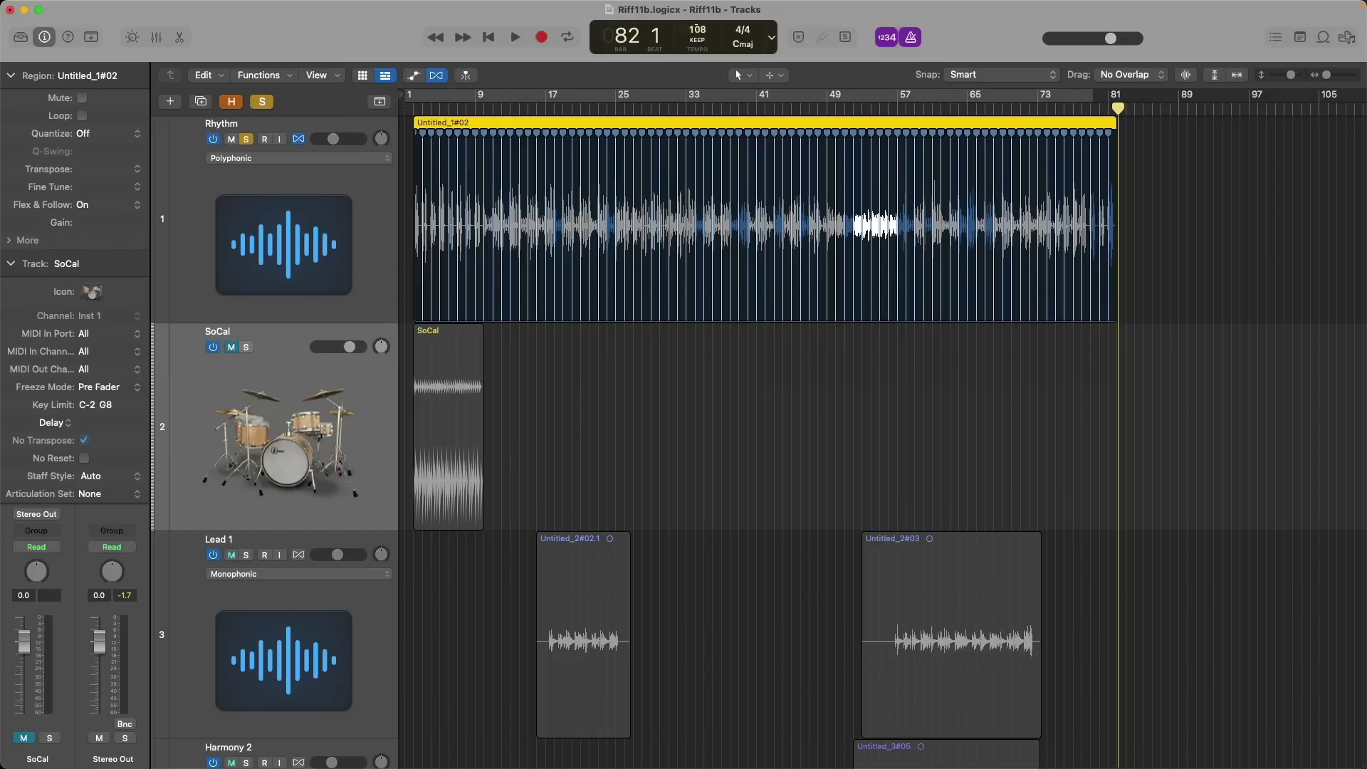
Set the project tempo to 110 BPM and show Color Bars in the track headers with the Rhythm track selected
drag(698, 30, 697, 24)
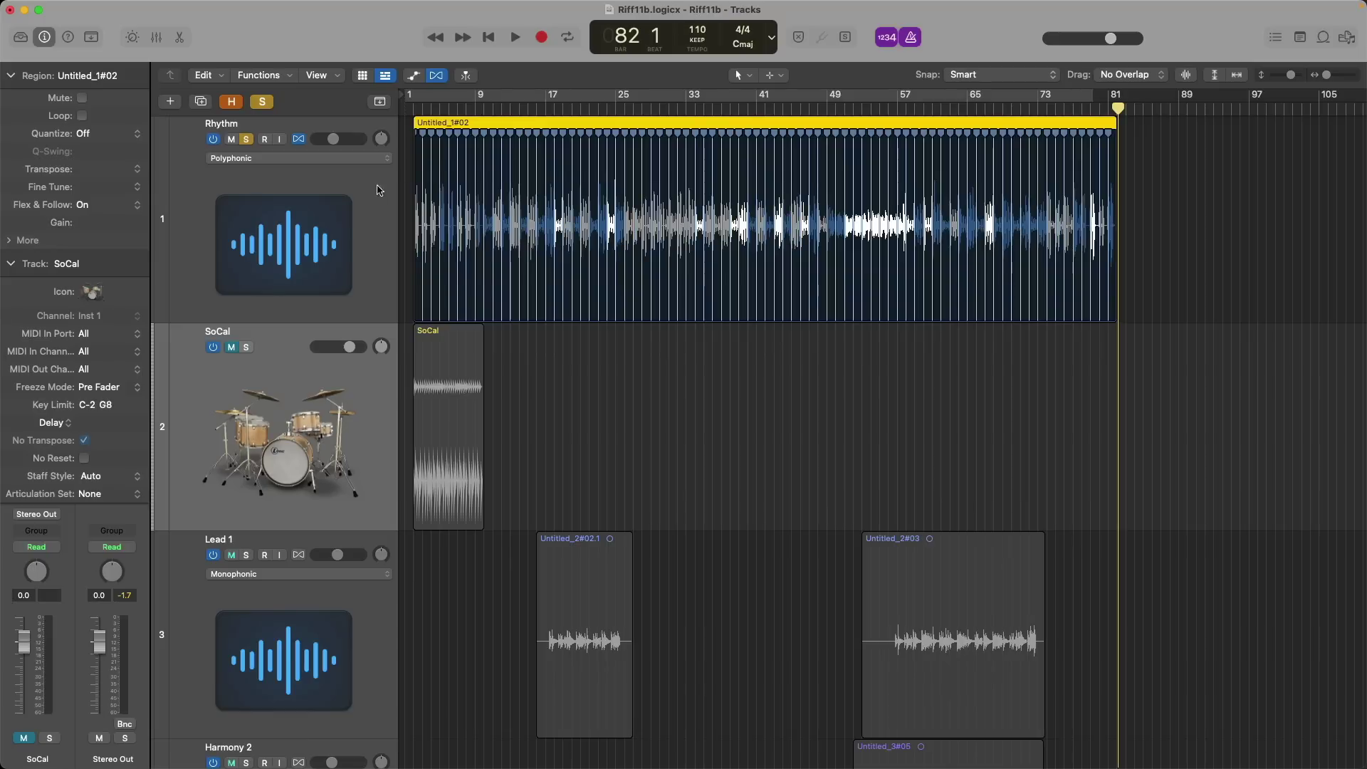
click(369, 209)
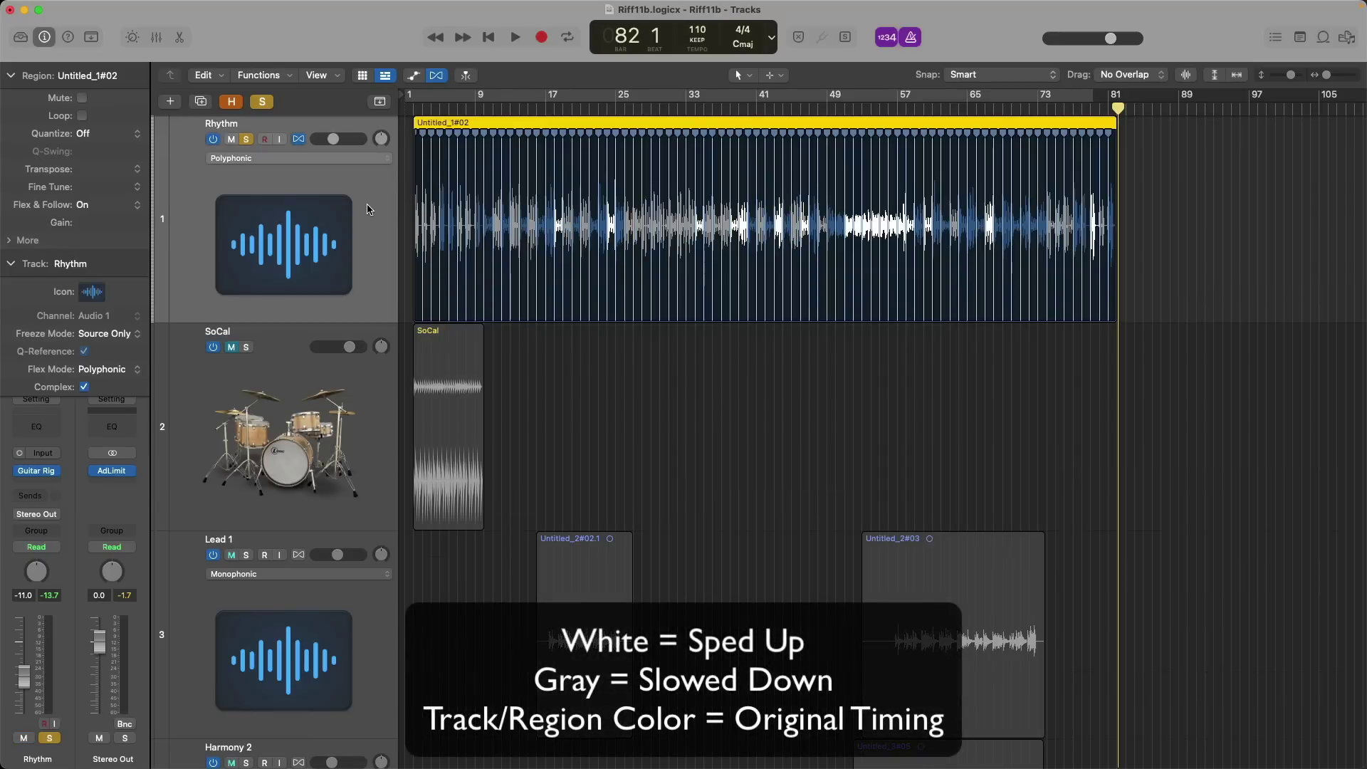
key(alt+t)
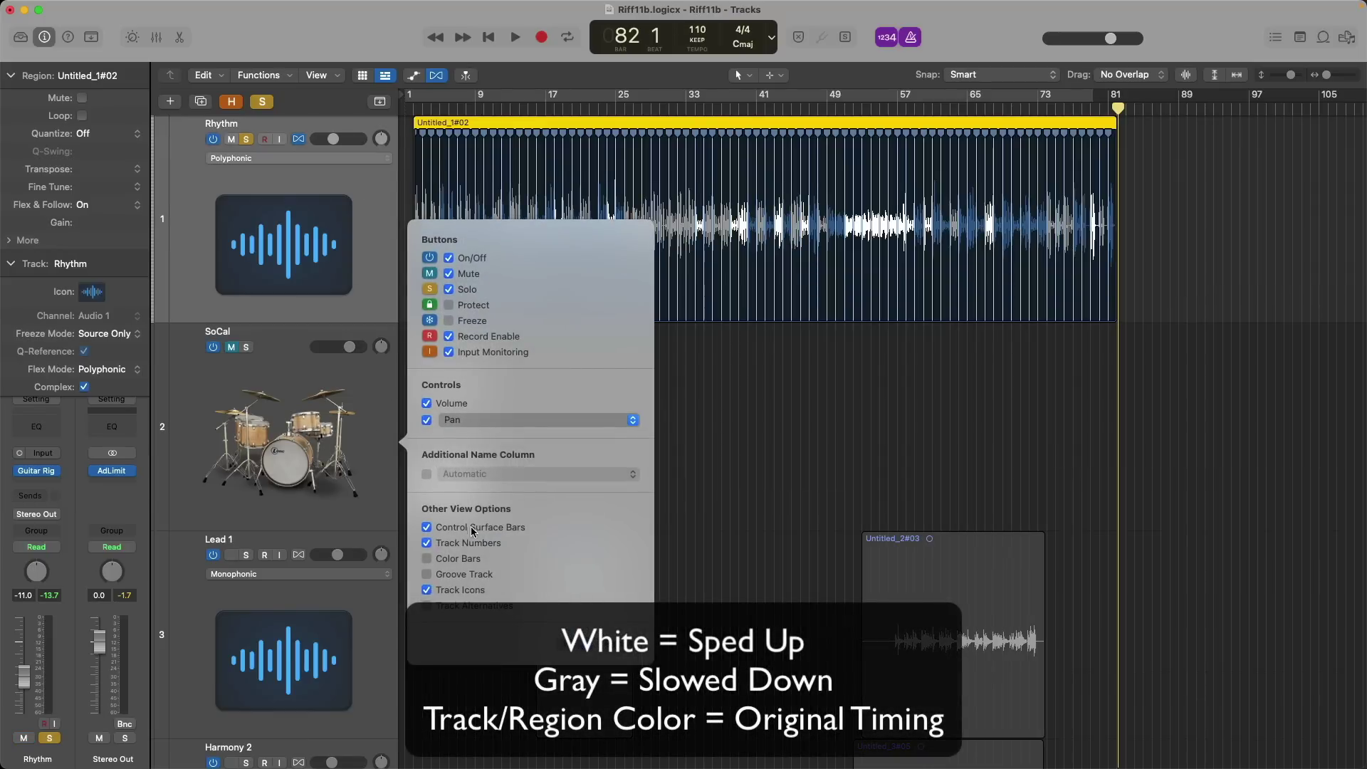
click(467, 563)
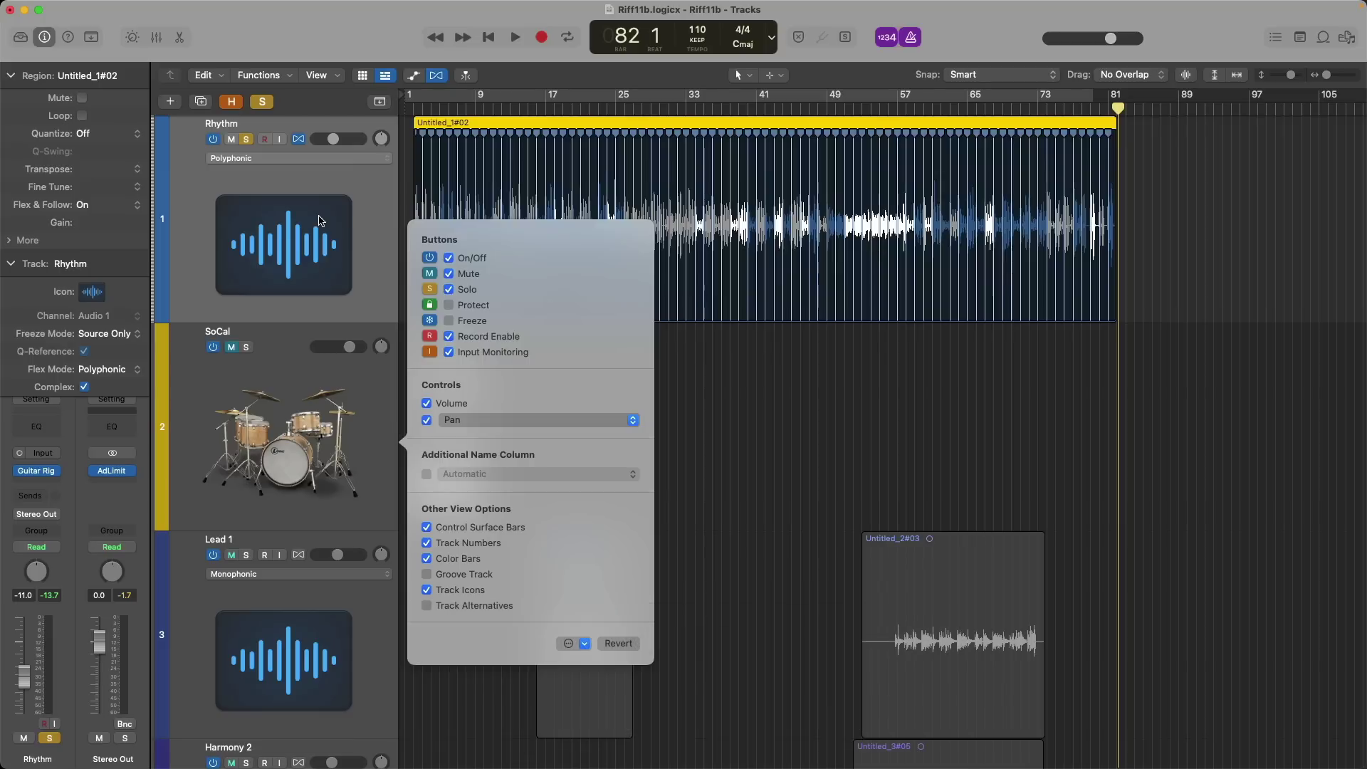
click(205, 221)
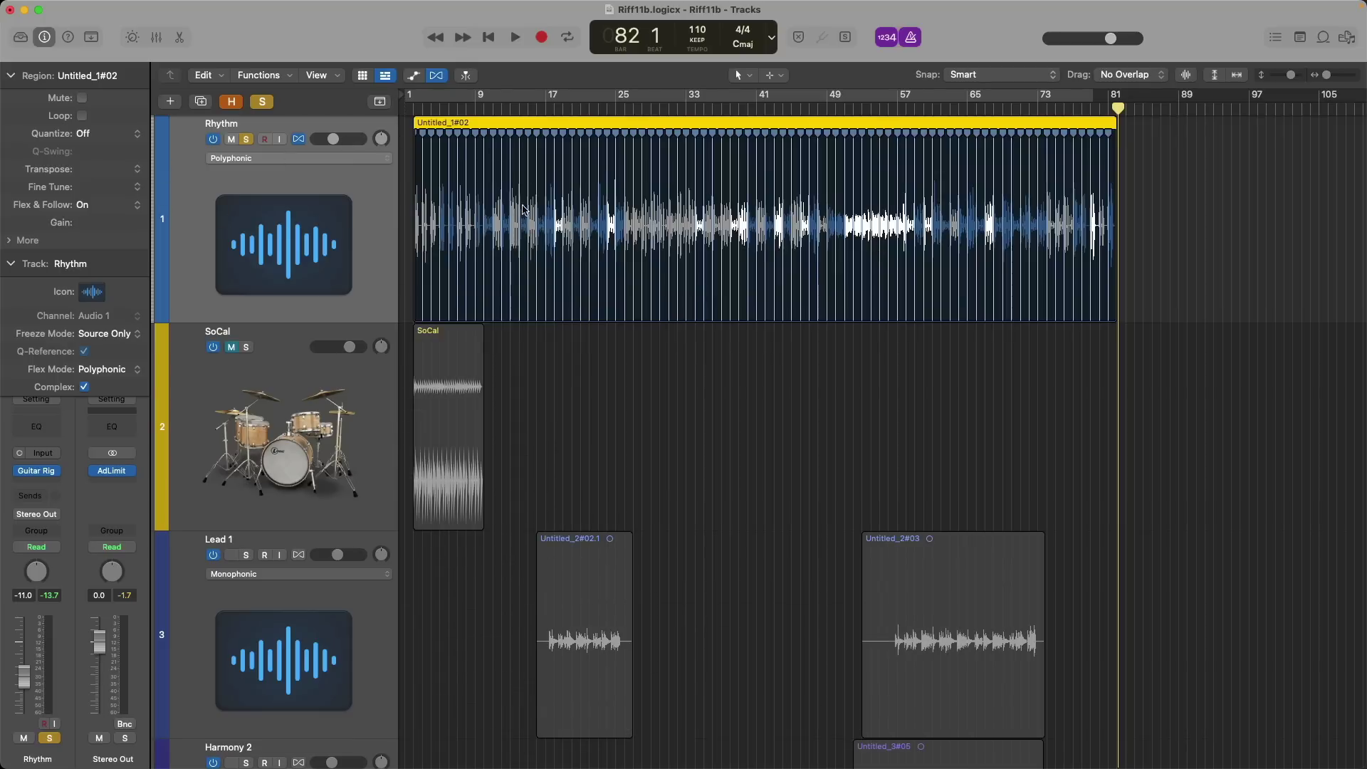
Set the project tempo to 111 BPM and play the Rhythm track from bar 2 through bar 6
drag(697, 30, 690, 26)
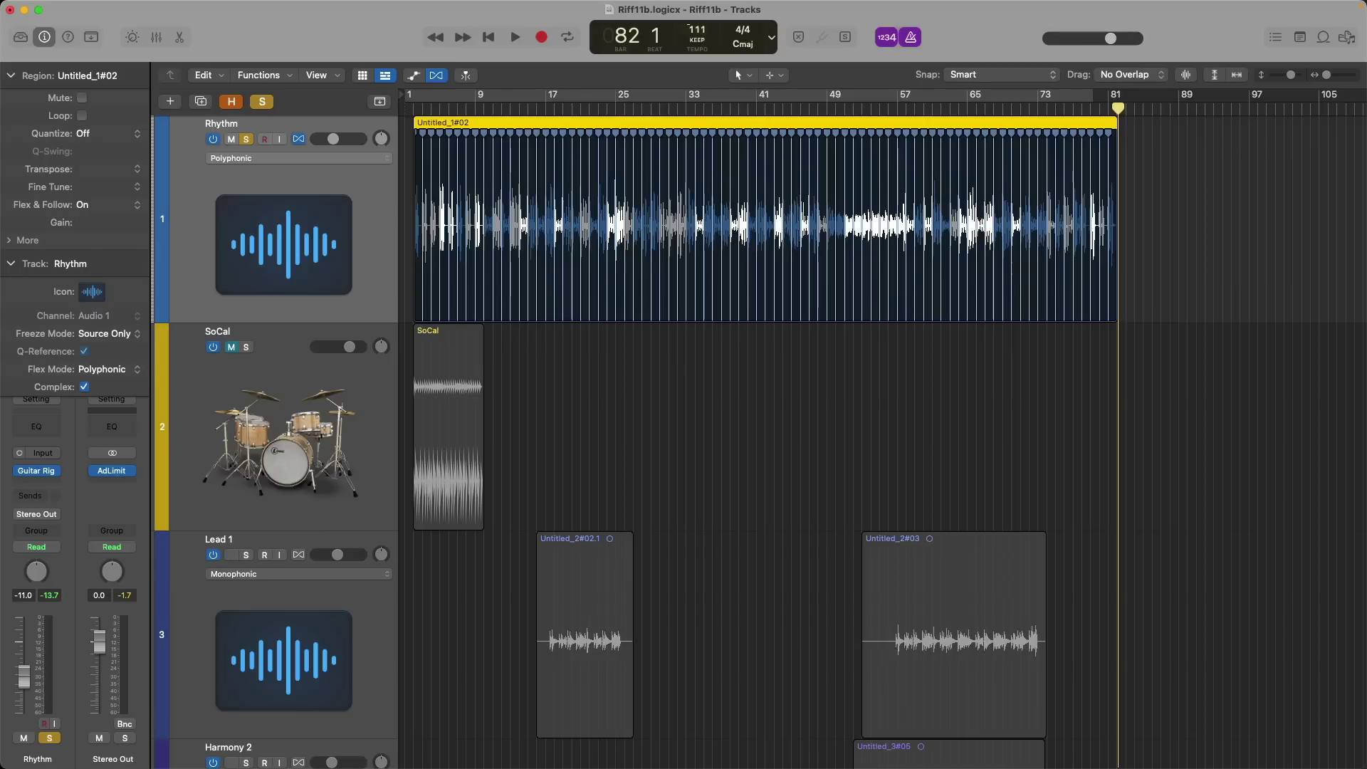
scroll(833, 569, down, 5)
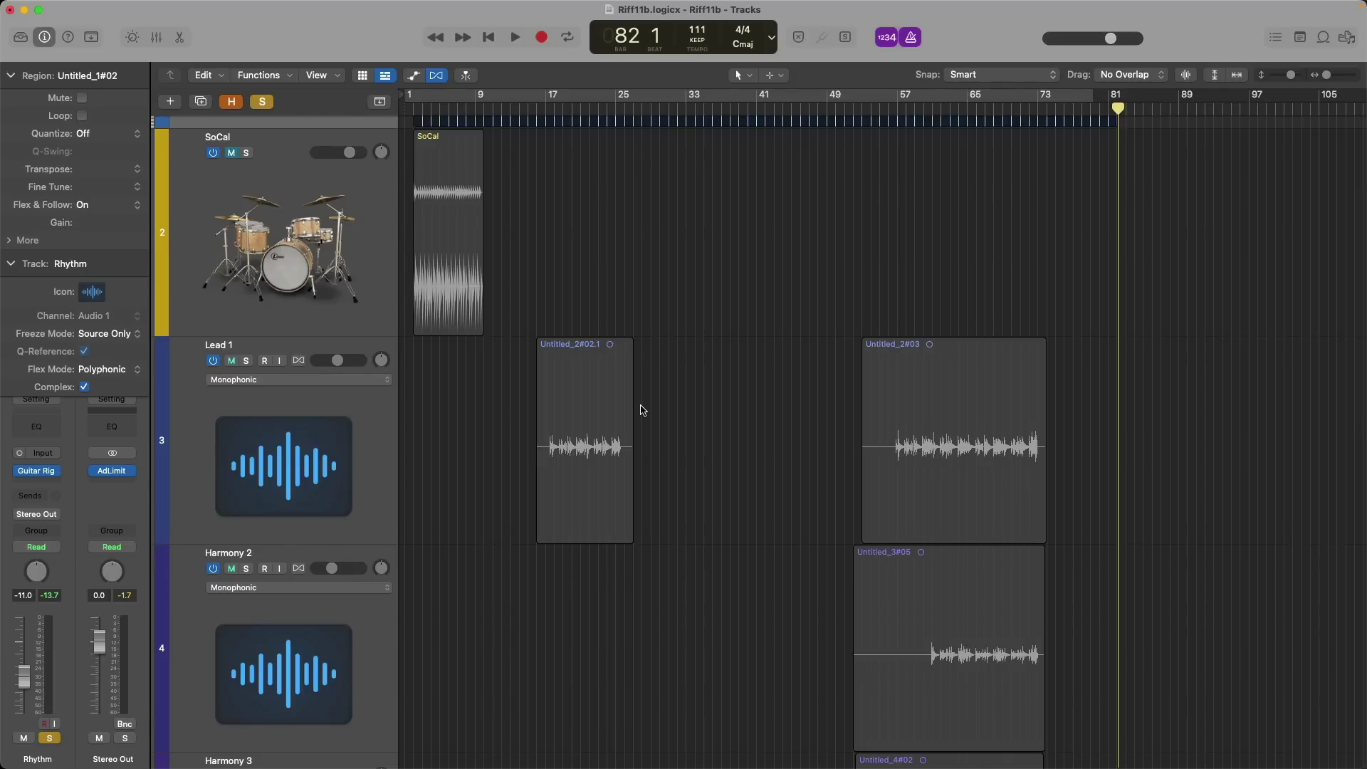
scroll(641, 409, up, 5)
key(Return)
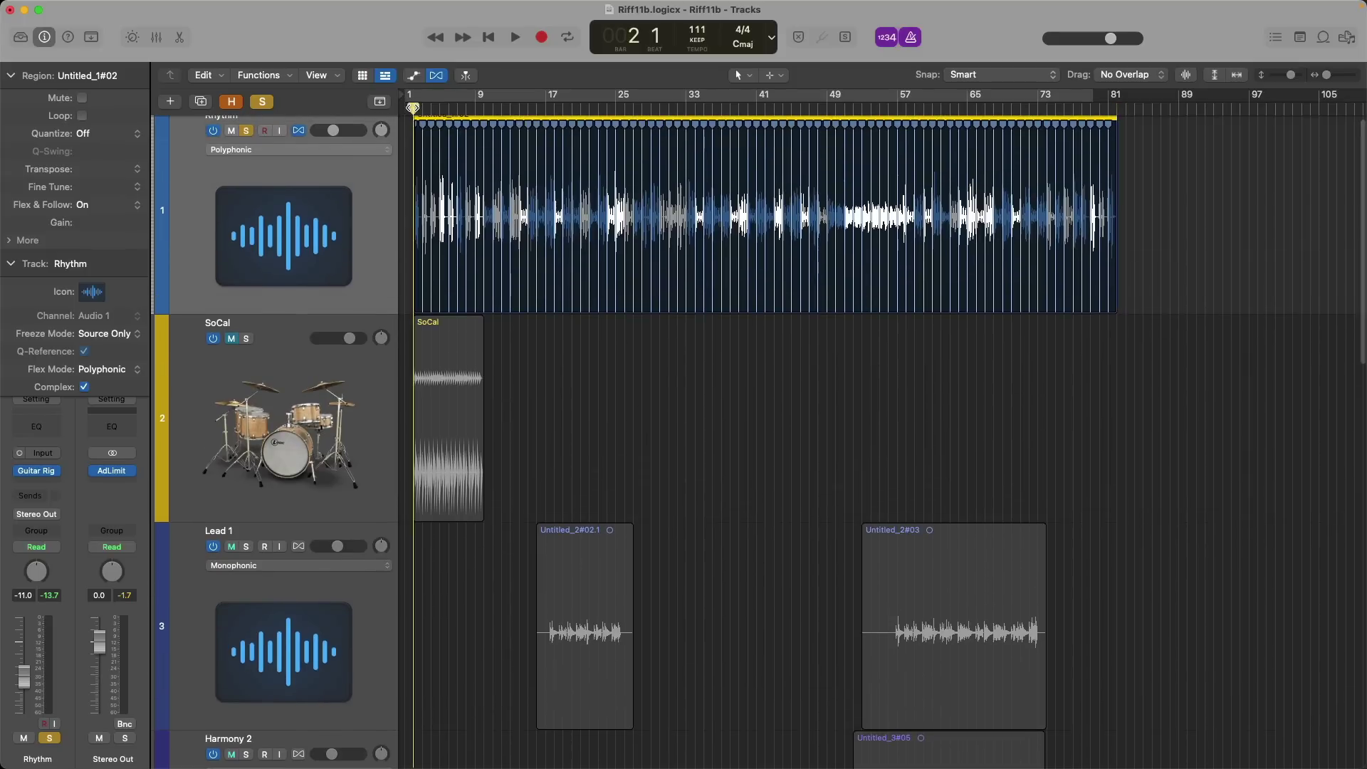
key(space)
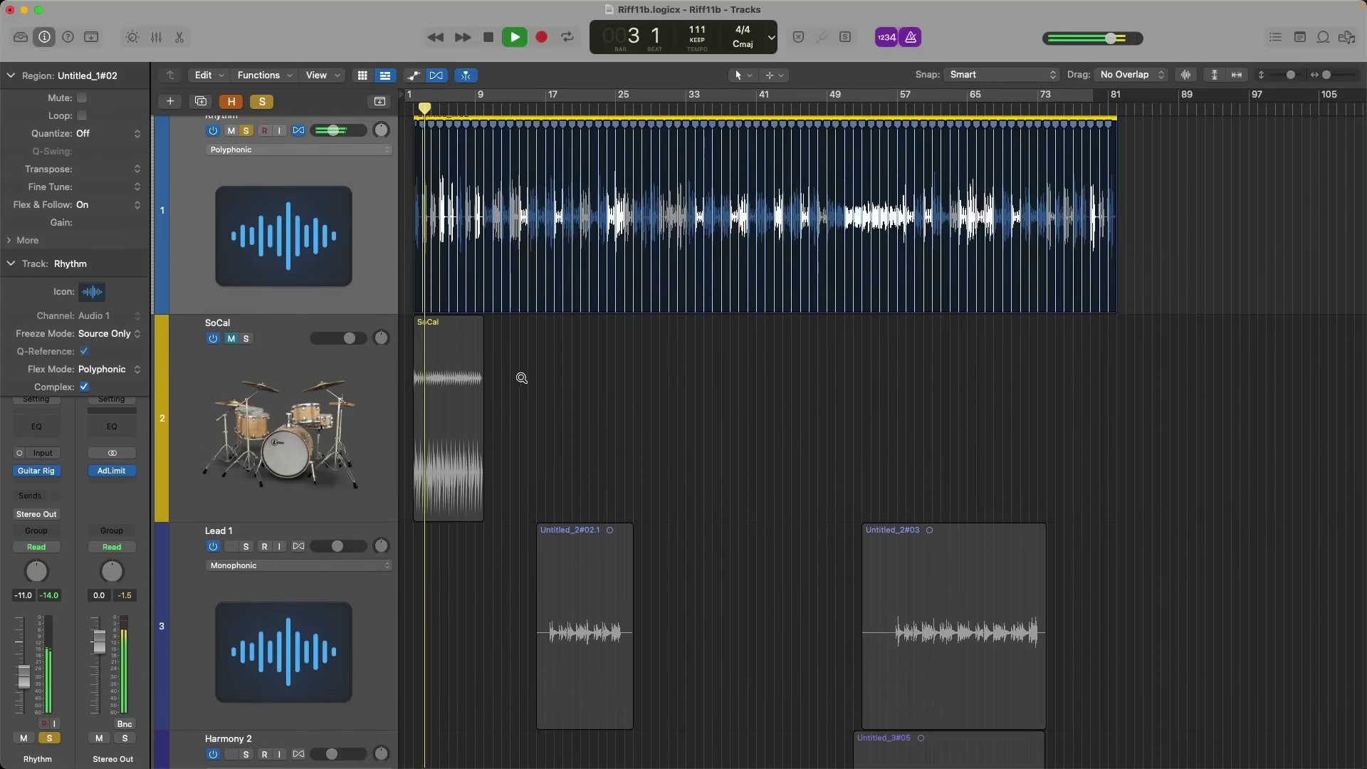
drag(523, 378, 403, 130)
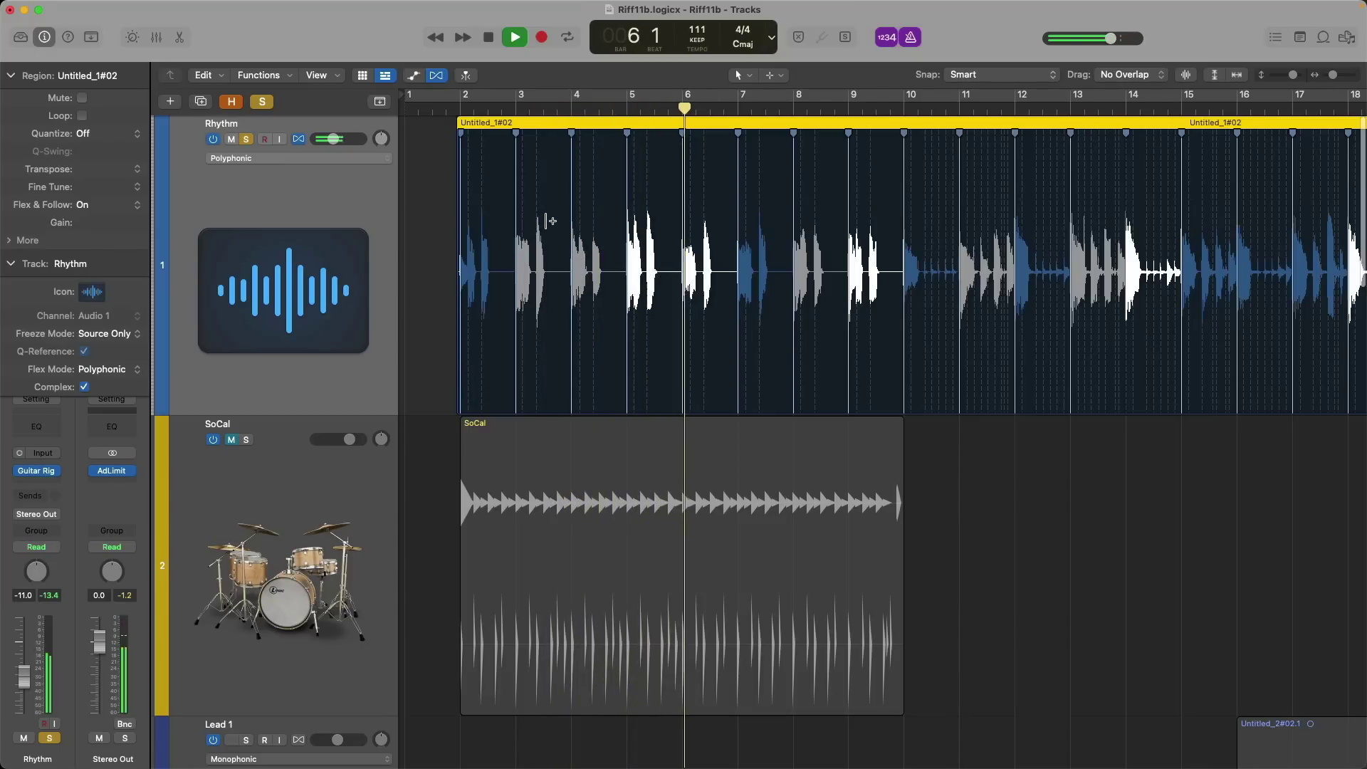
key(space)
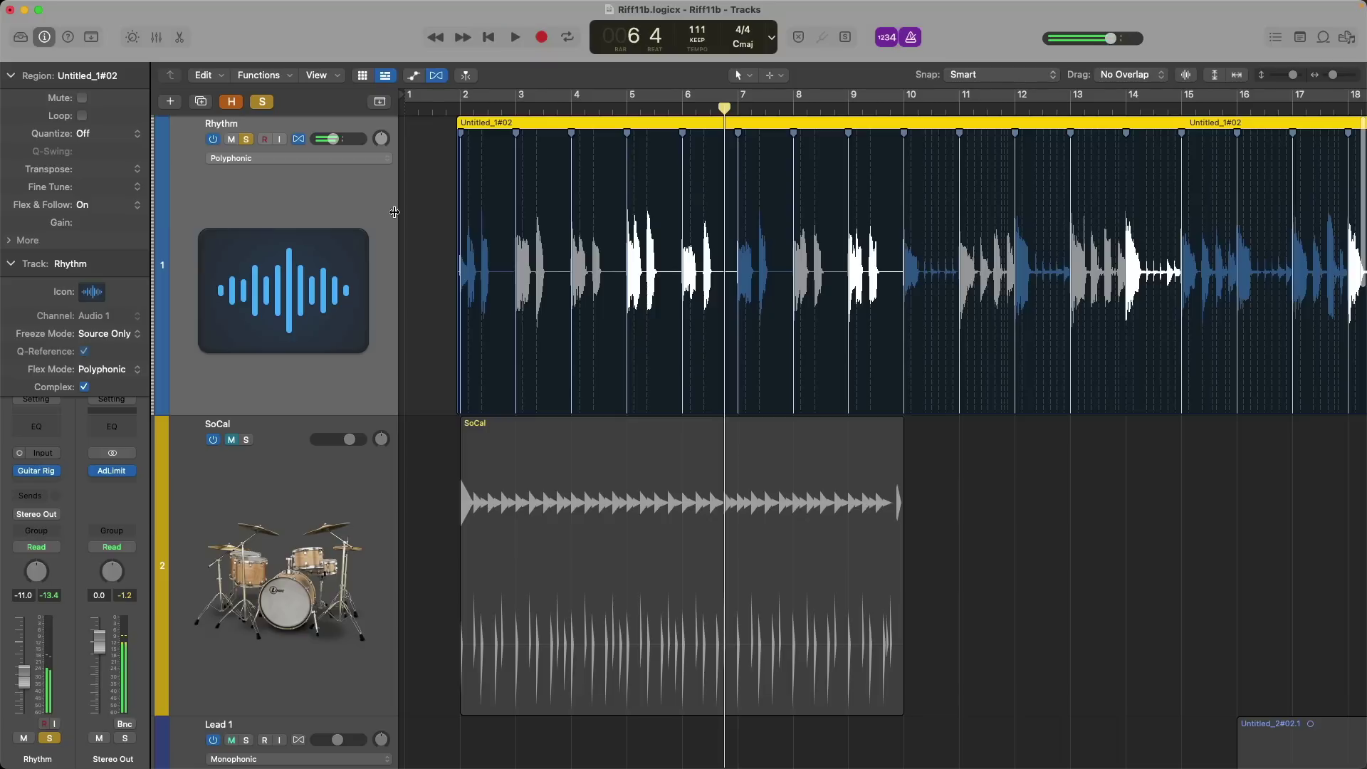
Quantize the Rhythm region to 1/8 Note and inspect its opening bars
click(119, 136)
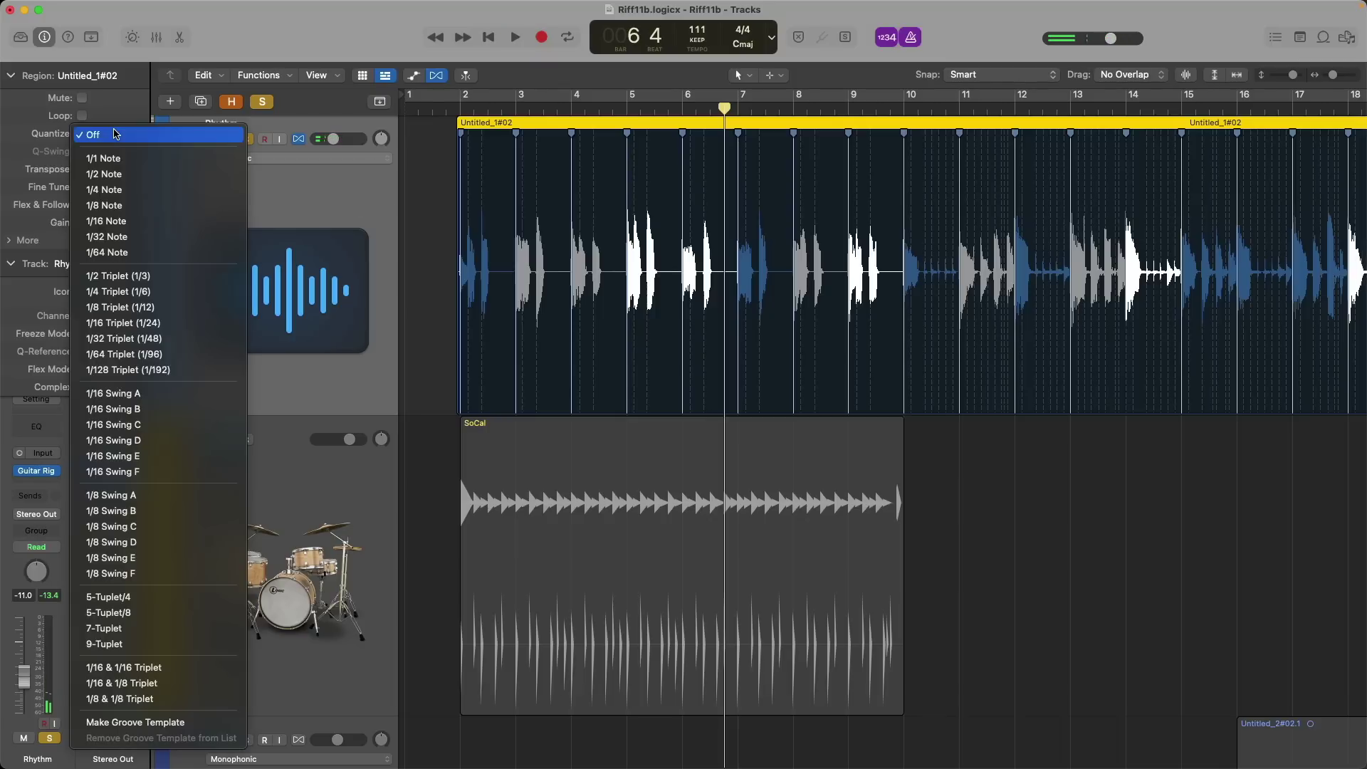
click(131, 206)
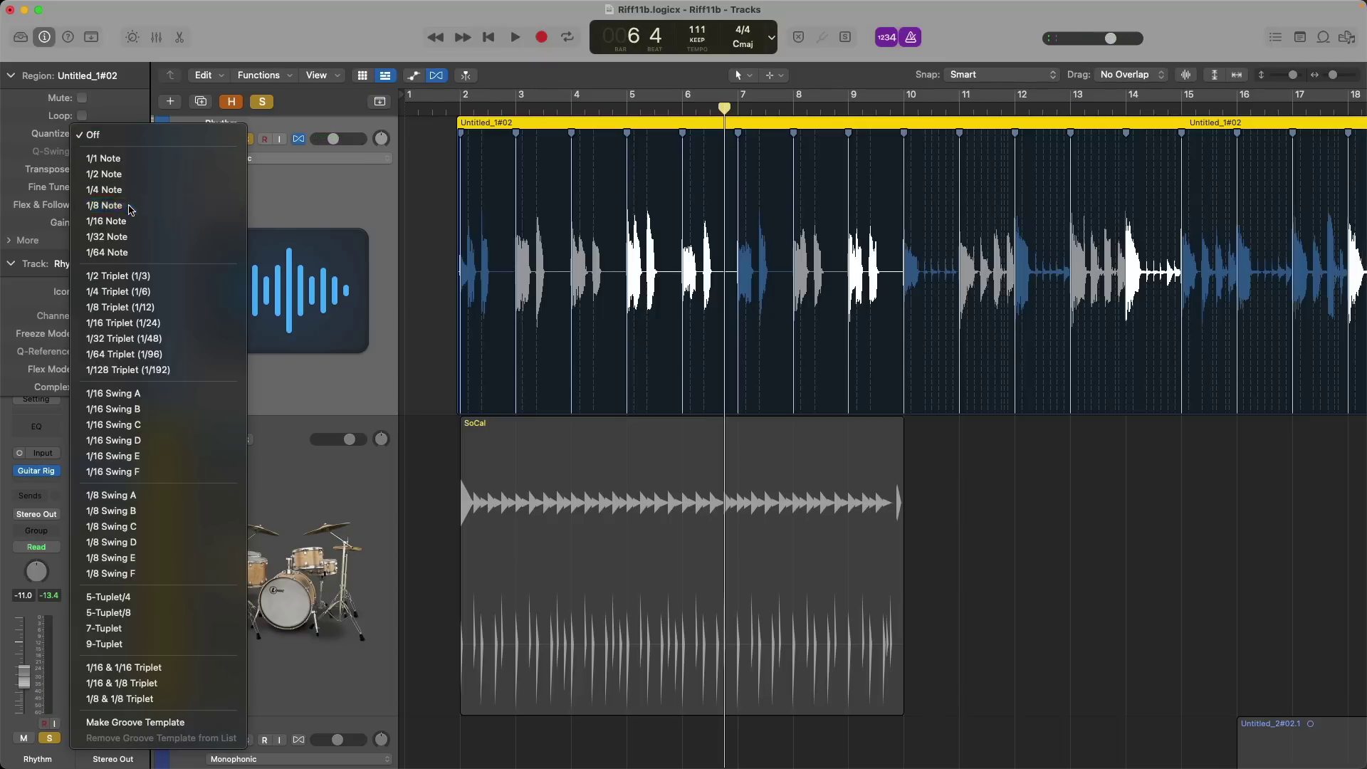
drag(442, 155, 627, 485)
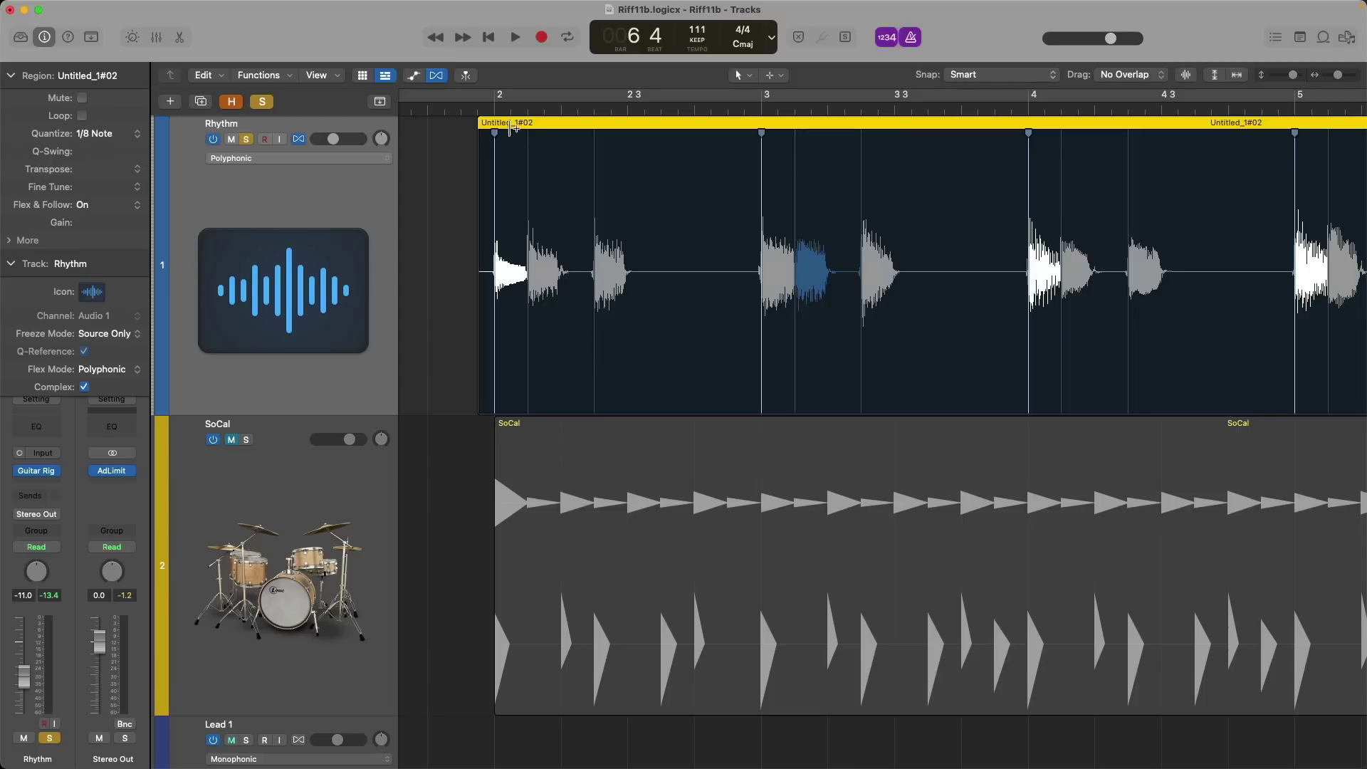
Play the quantized Rhythm region from bar 2 through bar 5, checking its hits against the grid
double_click(491, 107)
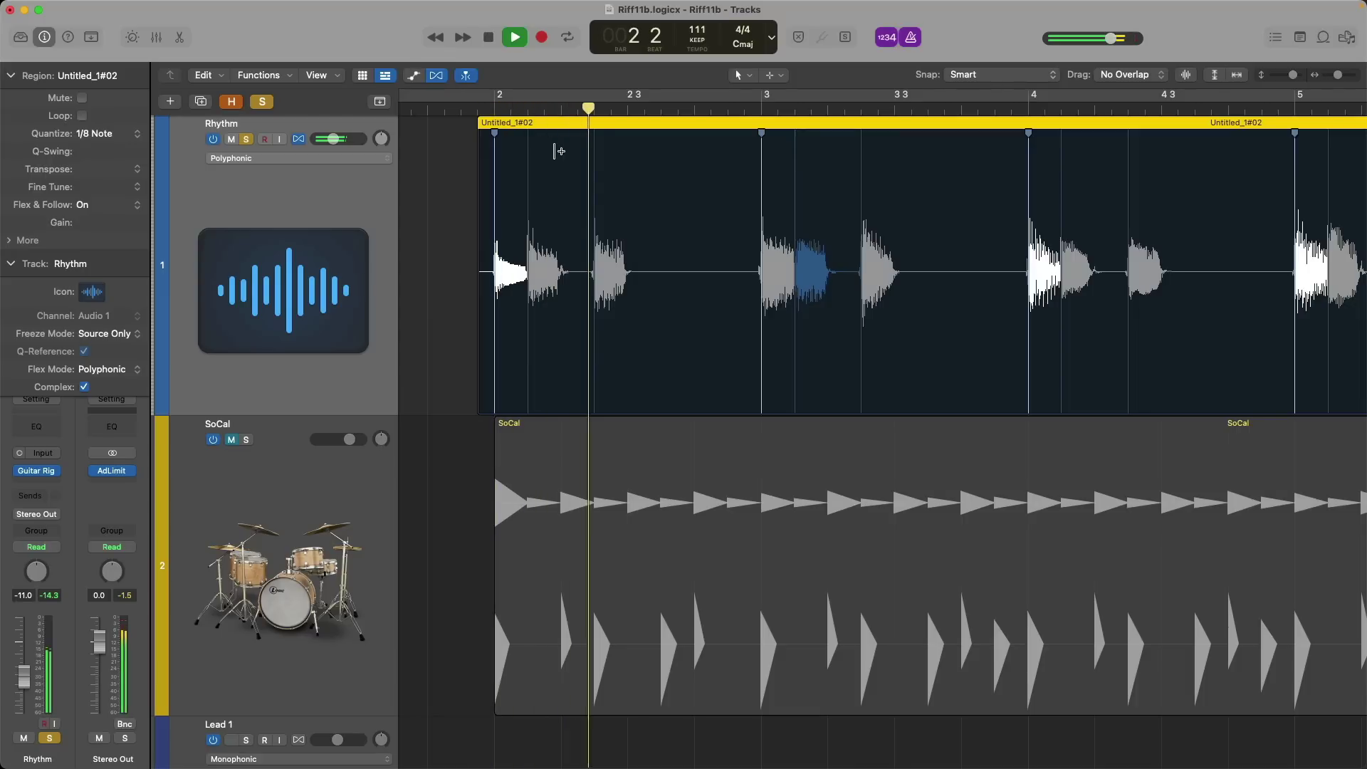
click(632, 203)
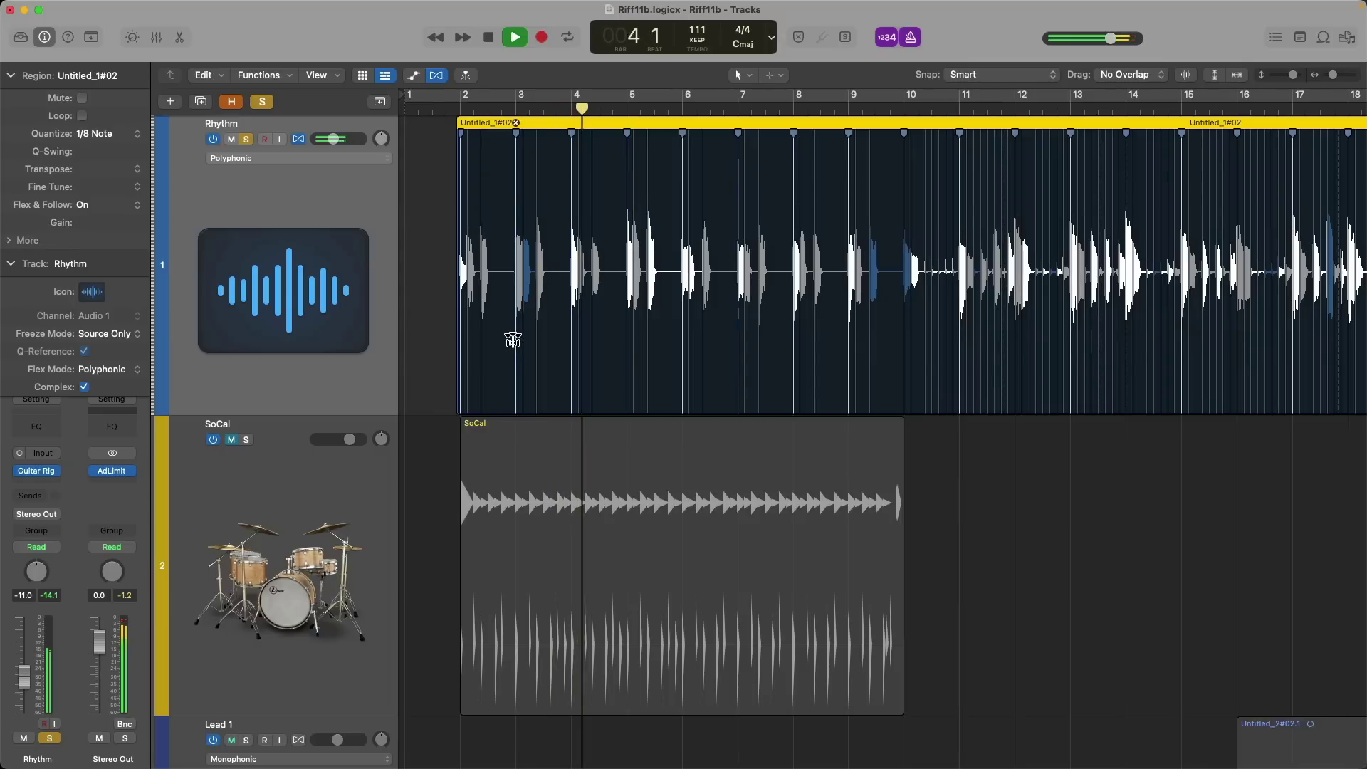
drag(574, 207, 757, 451)
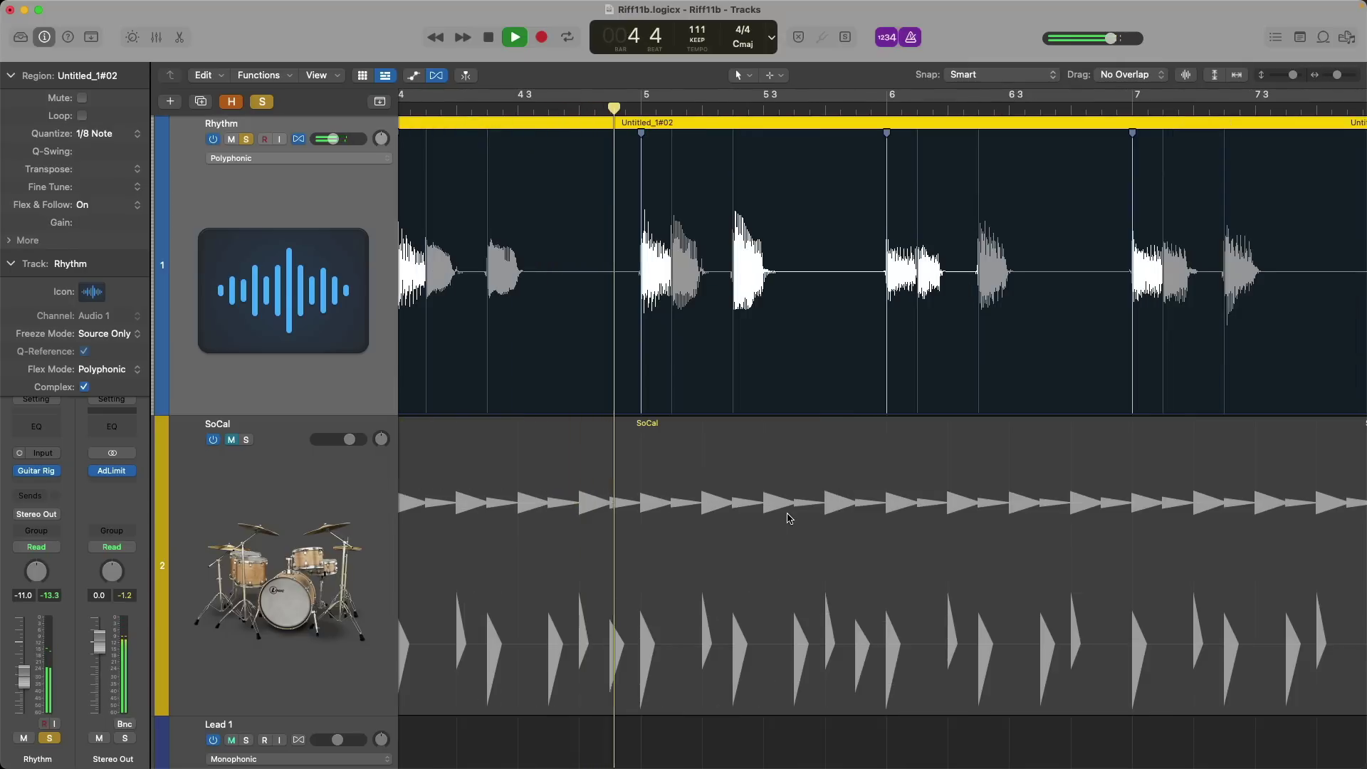
click(769, 367)
key(space)
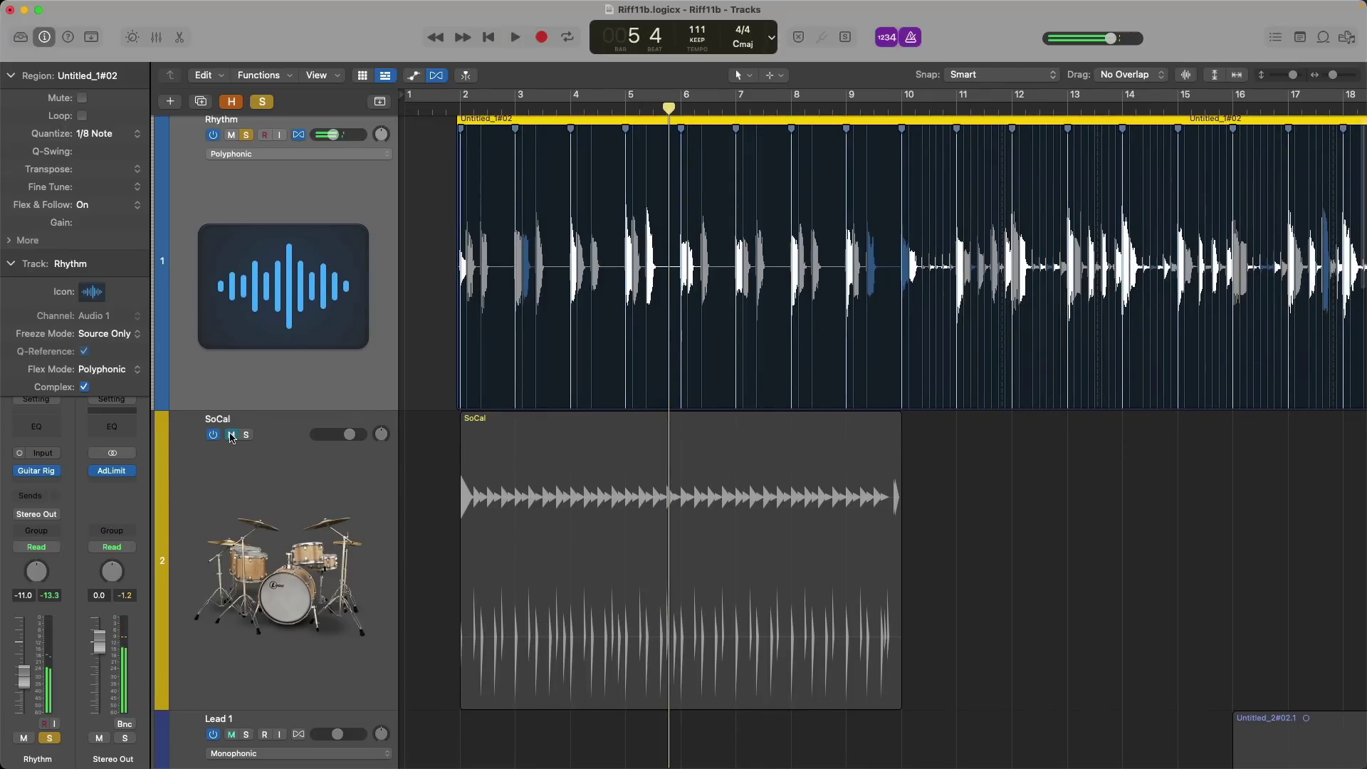
Play from bar 2 again and solo the SoCal drum track alongside the Rhythm guitar
click(463, 108)
key(space)
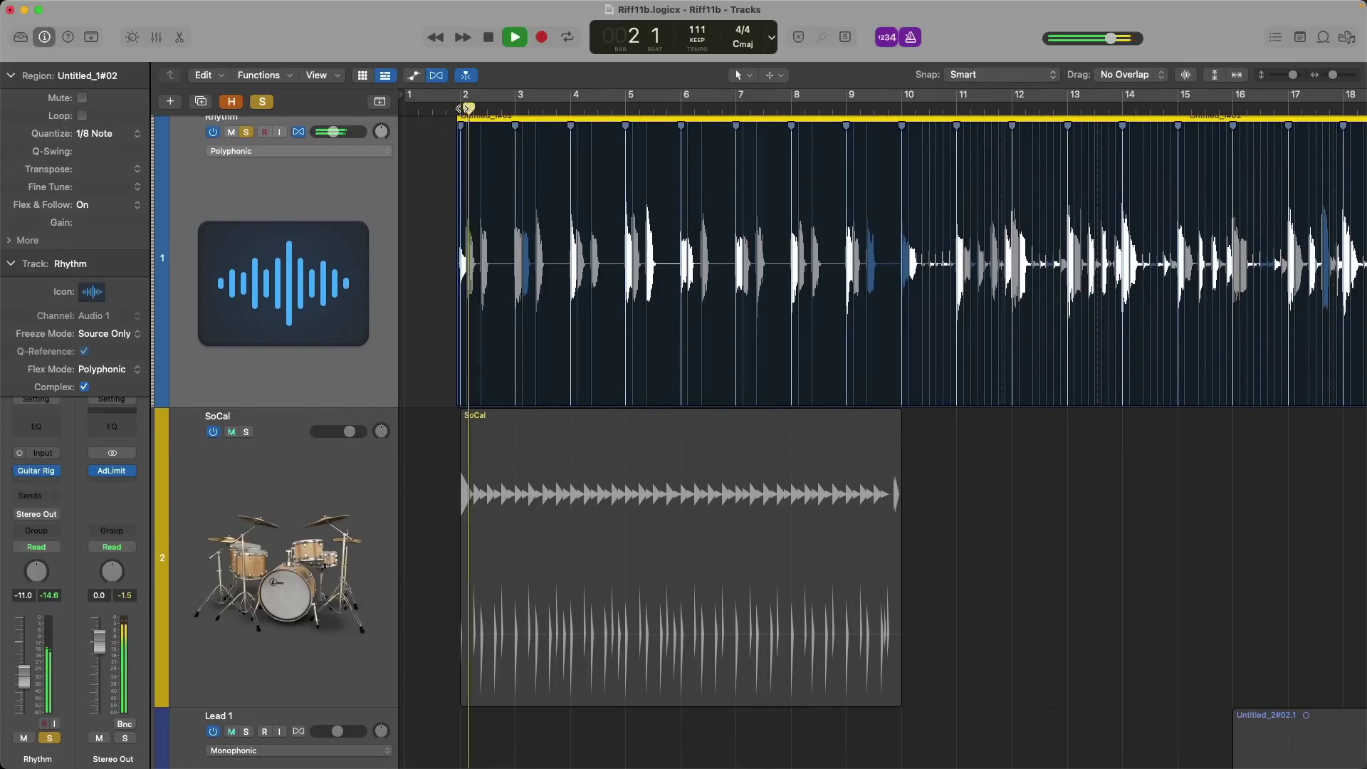
click(239, 433)
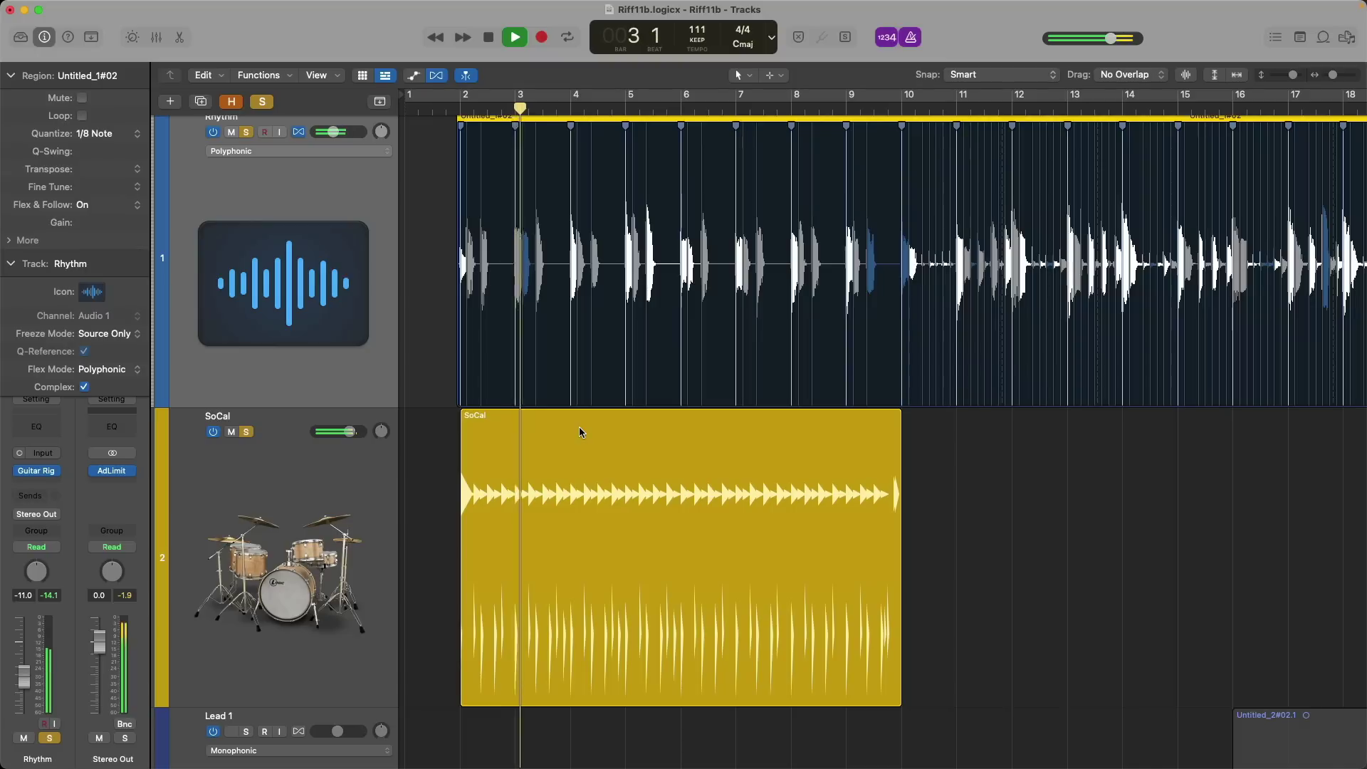
Listen to the soloed Rhythm guitar and SoCal drums from bar 3 into bar 7, following the hits along the timeline
scroll(583, 428, right, 3)
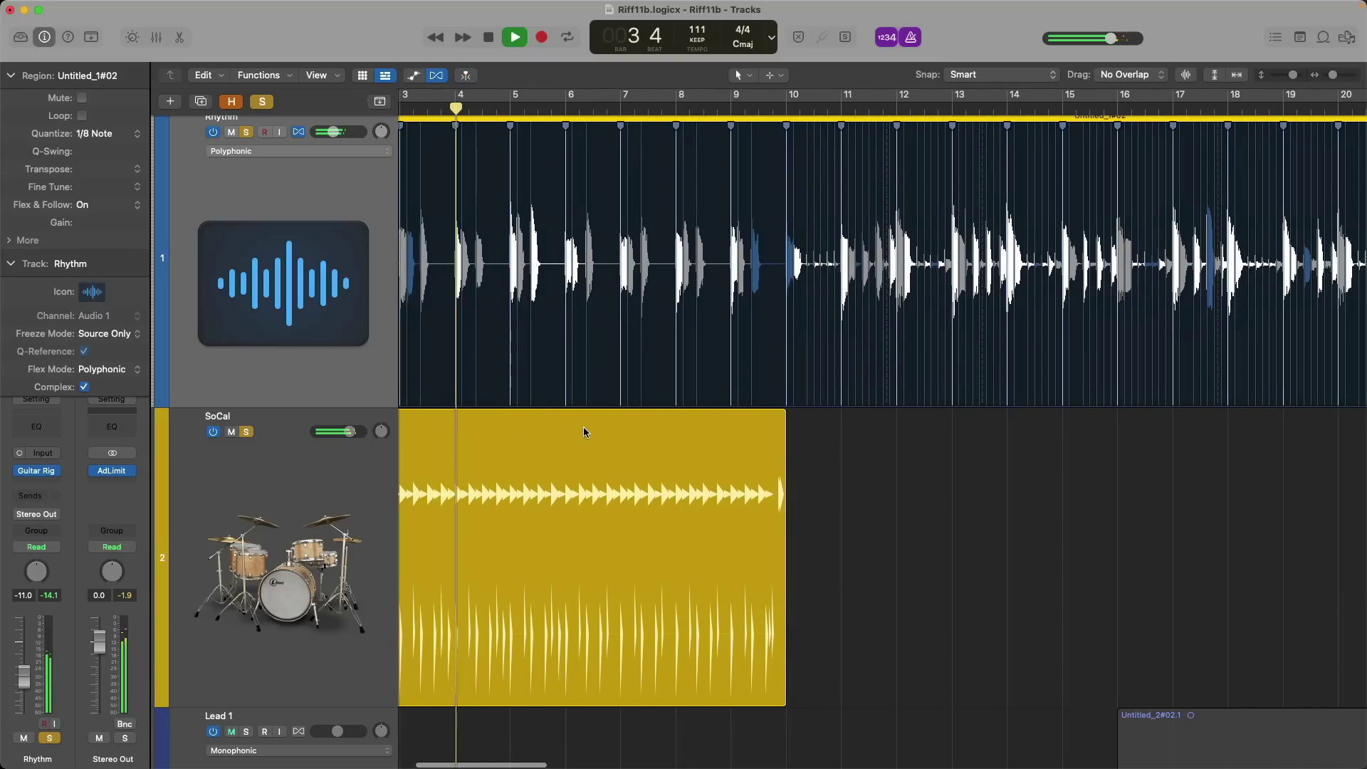
scroll(583, 428, left, 2)
scroll(583, 426, left, 2)
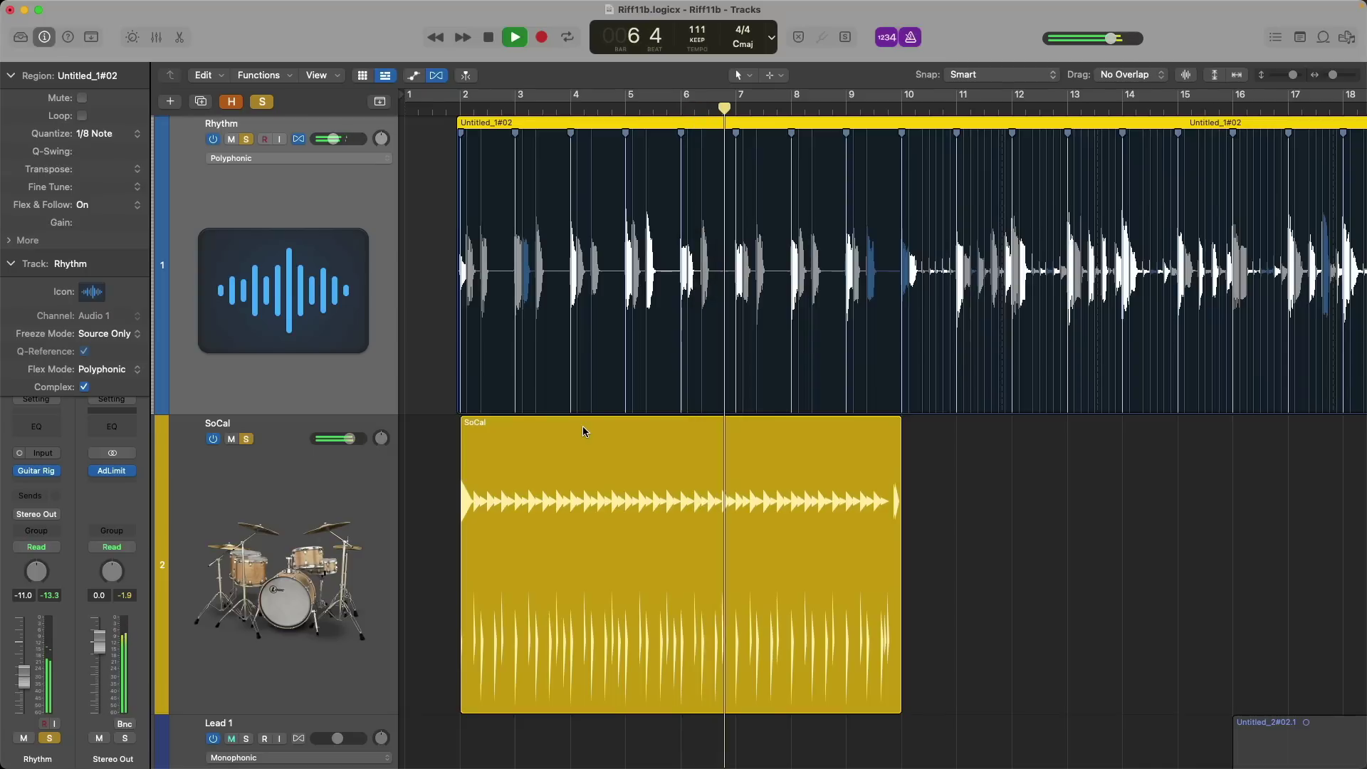
key(space)
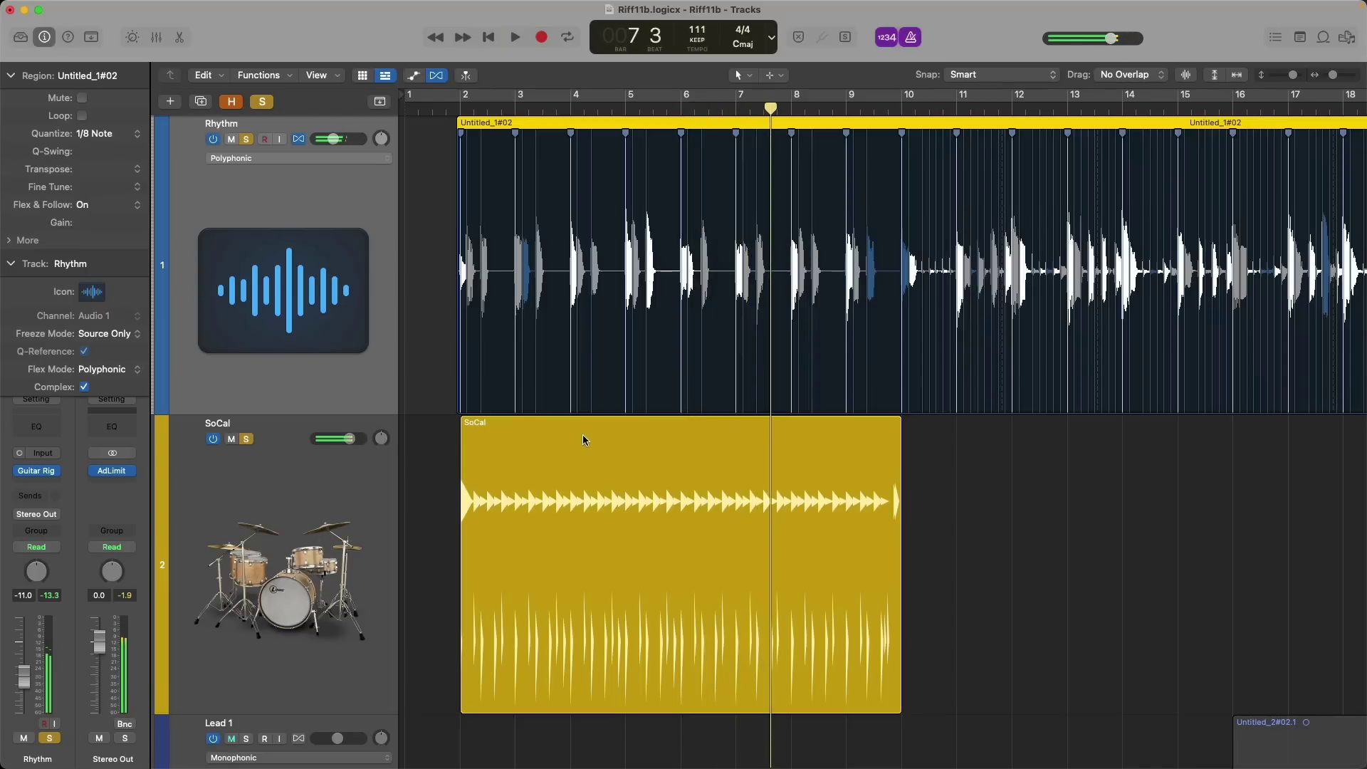
Move the SoCal drum region to start at bar 10 and play from bar 9 into bar 14 with the Rhythm guitar
drag(553, 442, 995, 396)
scroll(879, 427, right, 5)
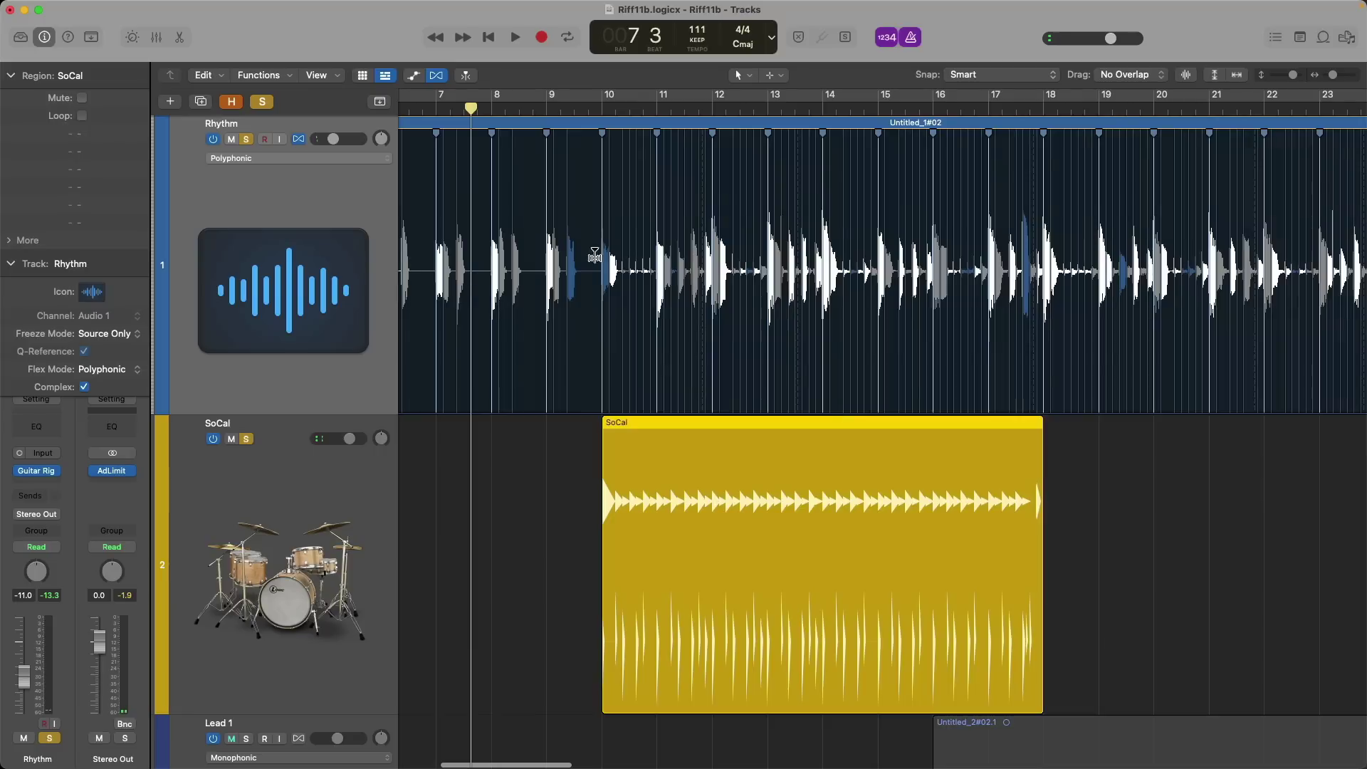
click(583, 108)
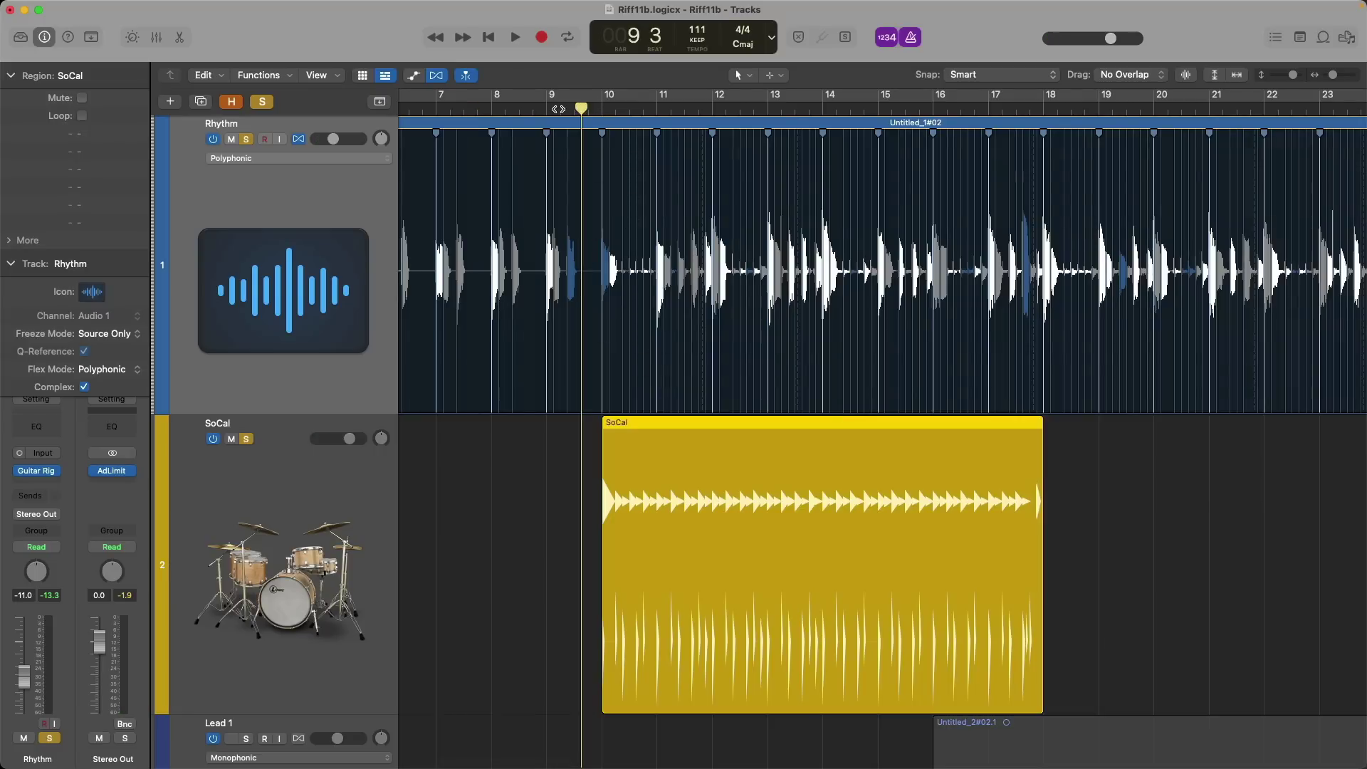
double_click(551, 108)
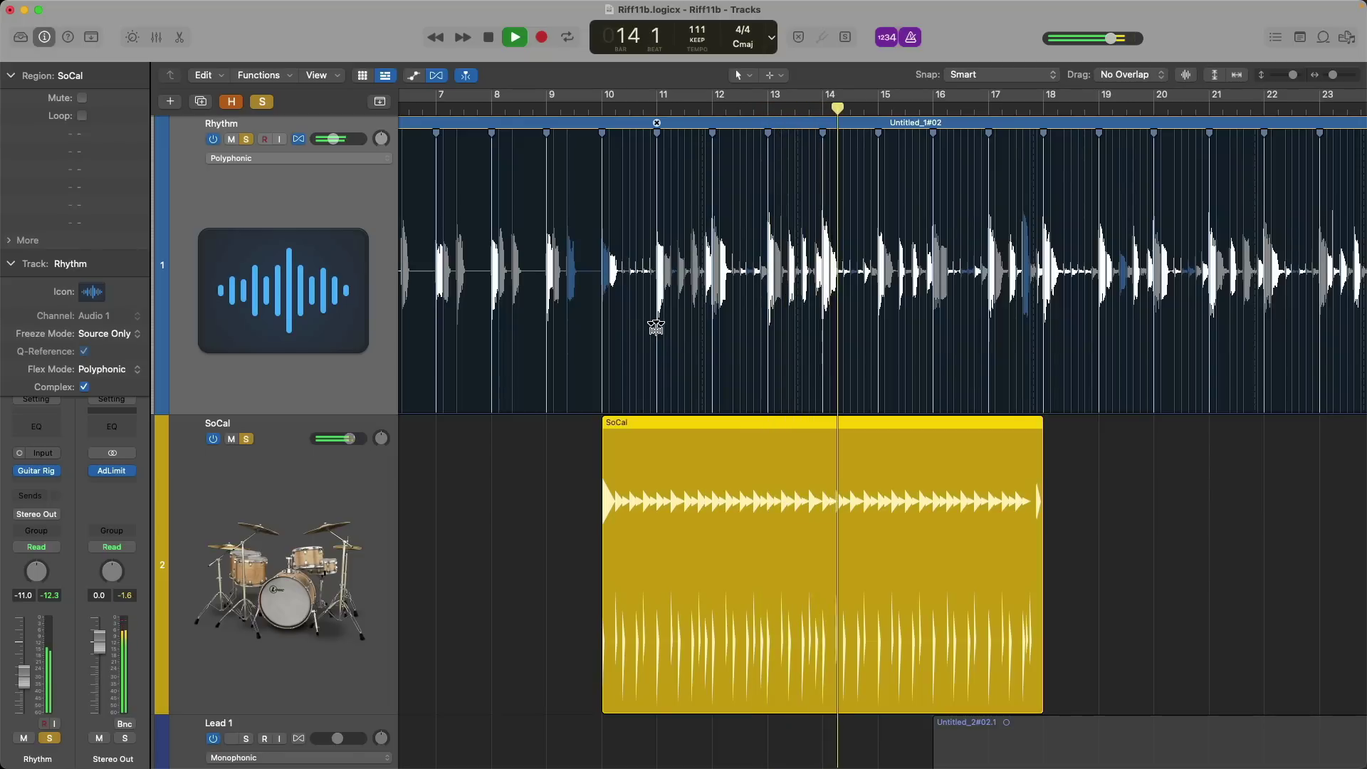
key(space)
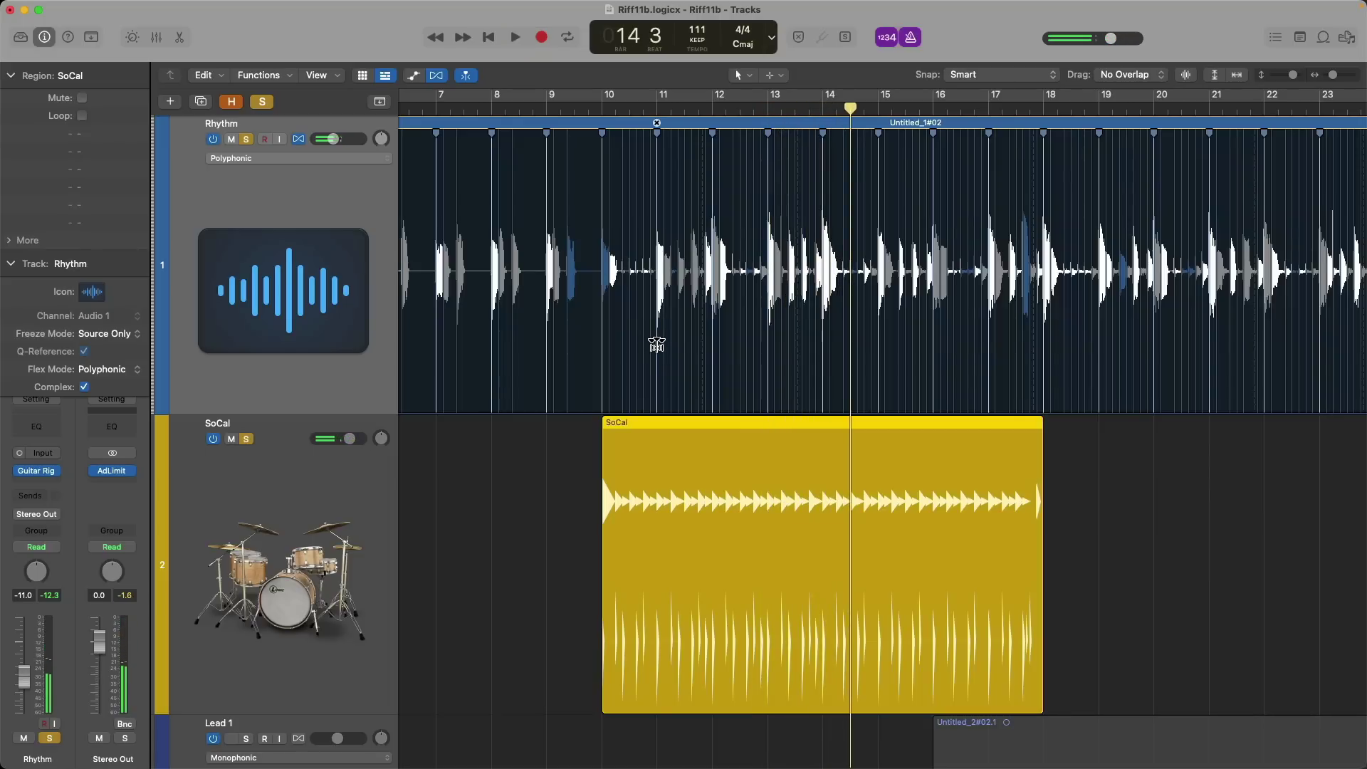
Select the Rhythm region and inspect its hits against the SoCal drums from bar 10 to bar 16
drag(601, 193, 799, 320)
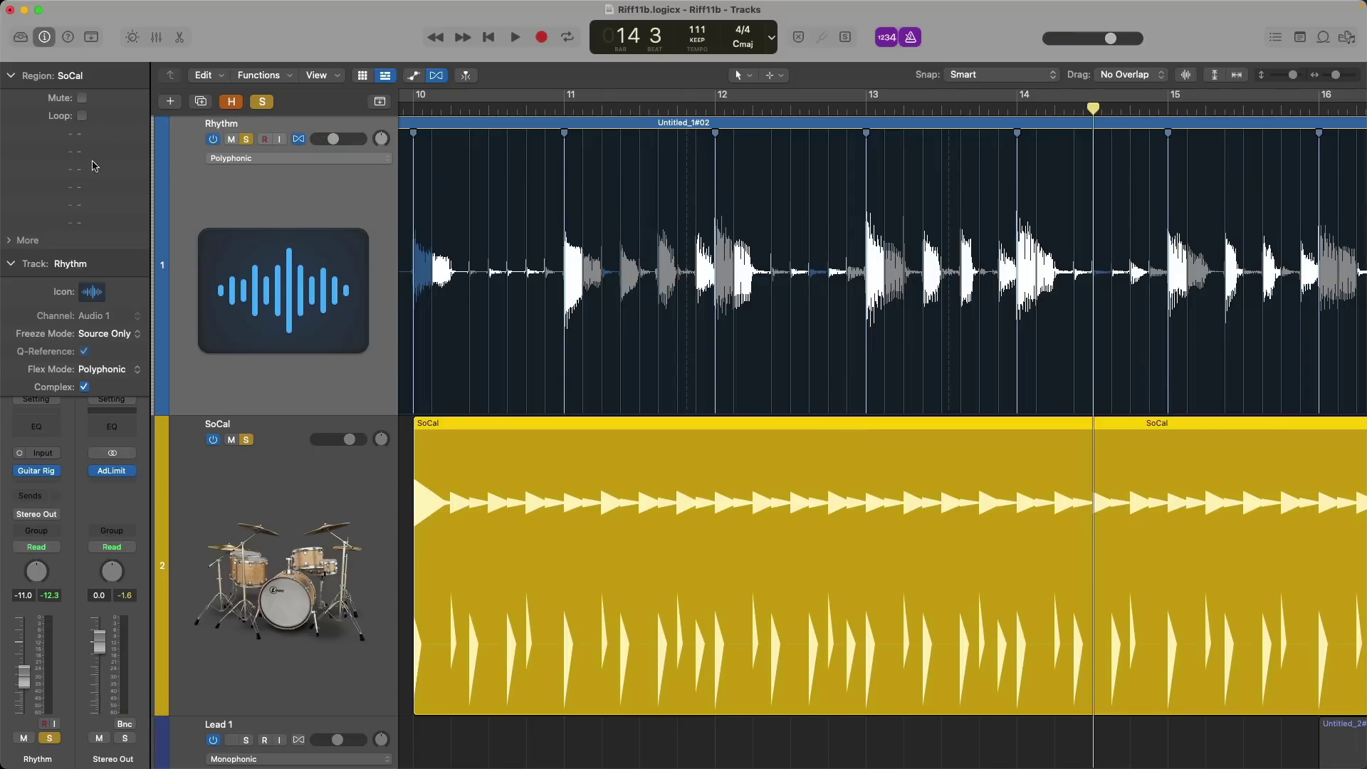
click(406, 127)
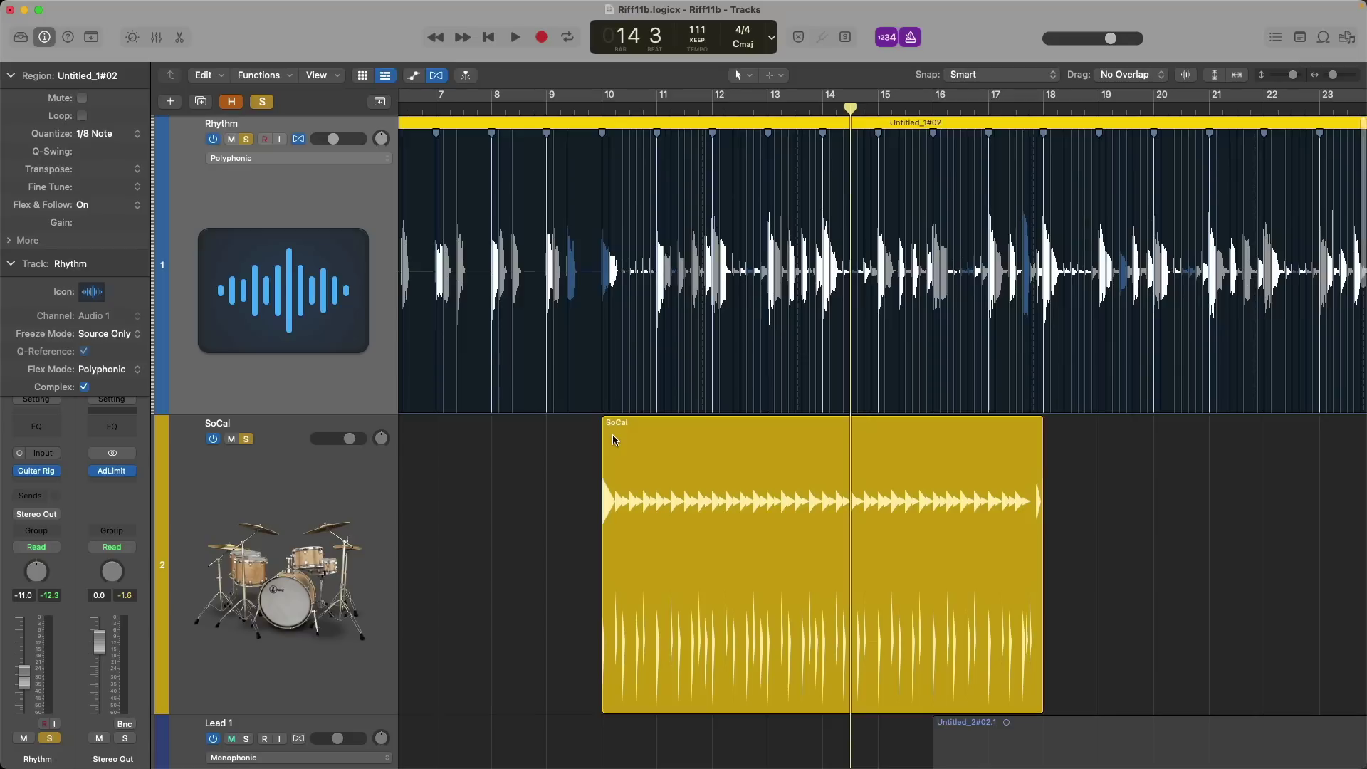
ctrl+alt+click(613, 433)
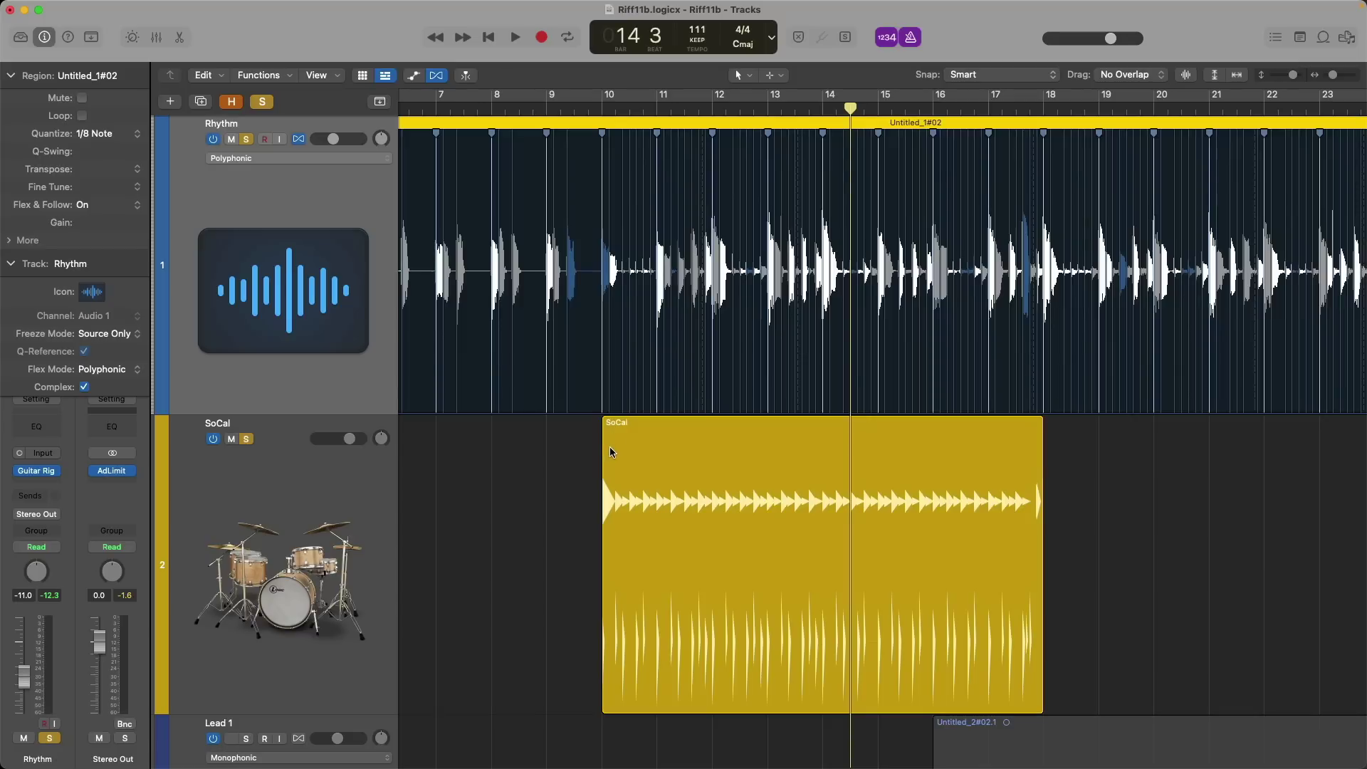
Add a second SoCal drum region at bar 18 and shorten it from its end to about half a bar
scroll(610, 449, left, 3)
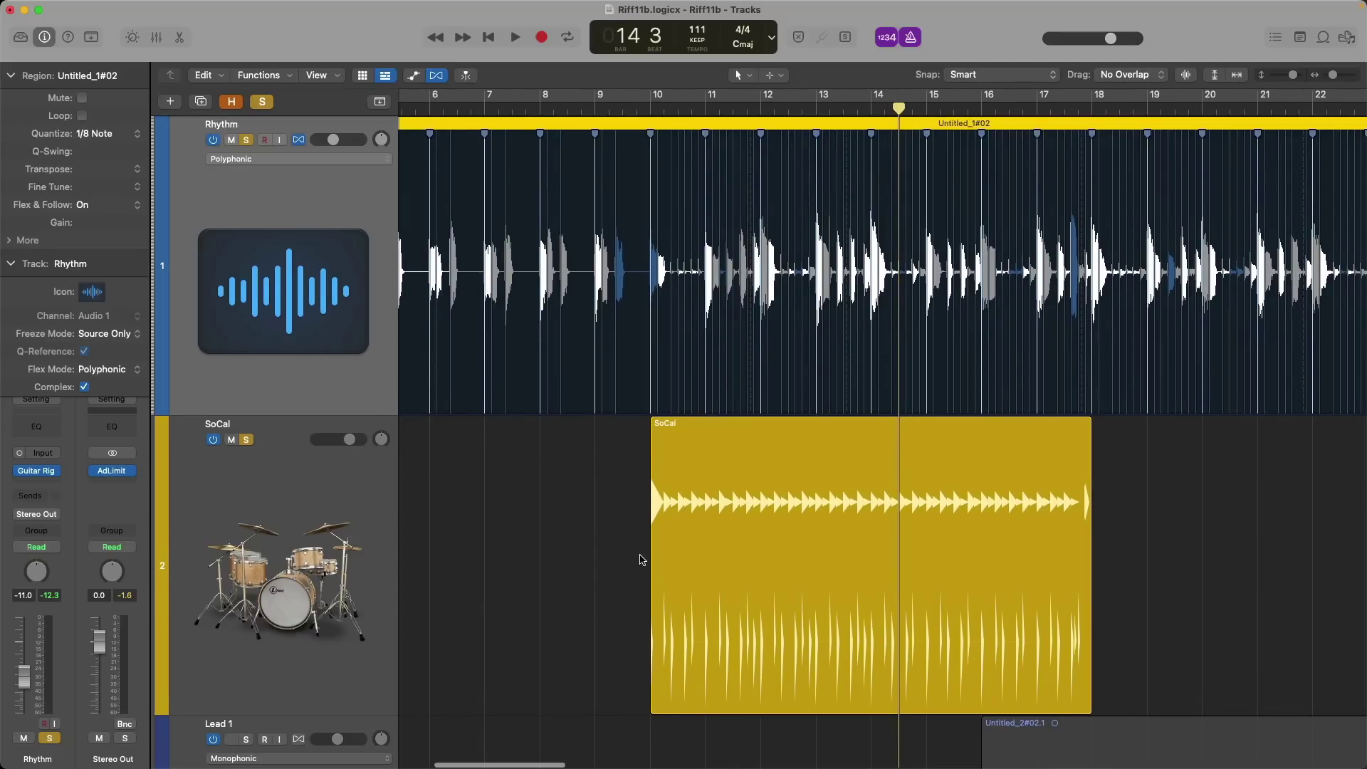
click(1102, 567)
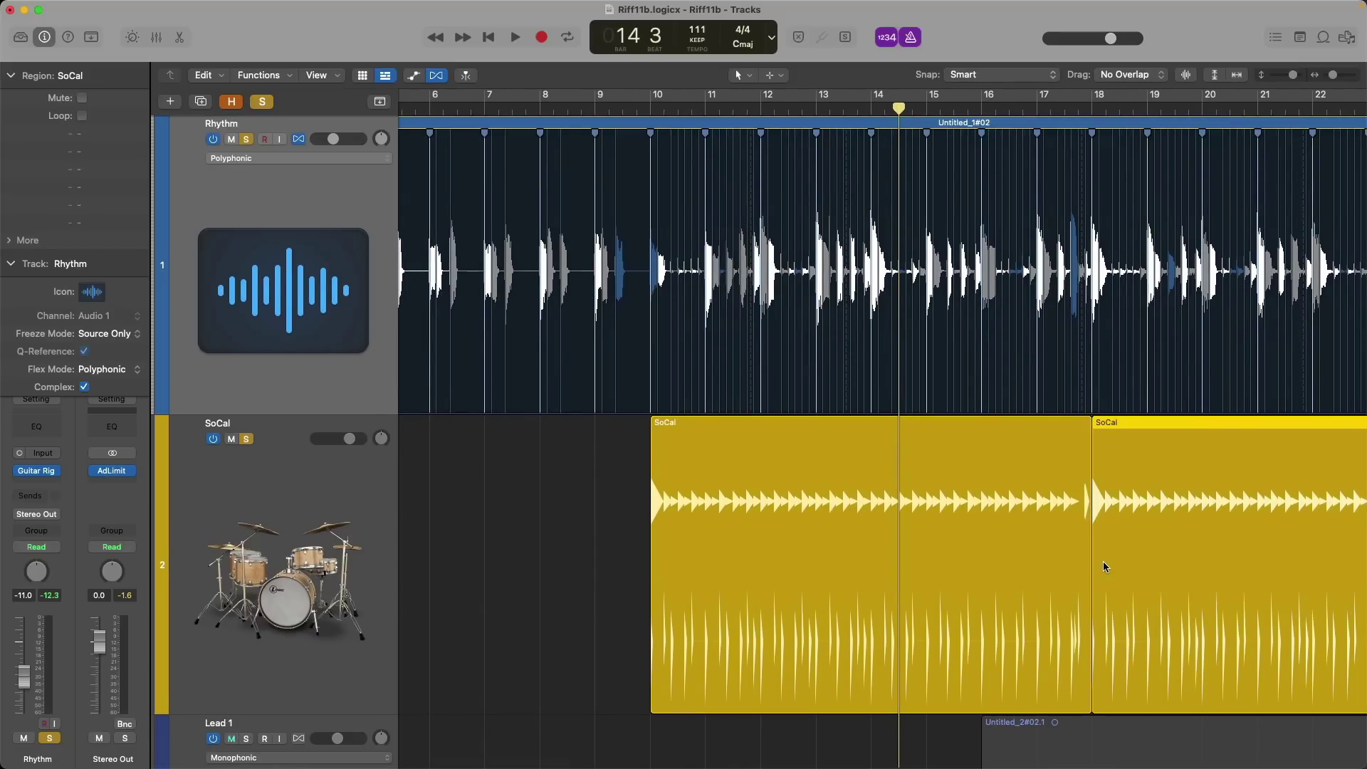
scroll(1104, 567, down, 3)
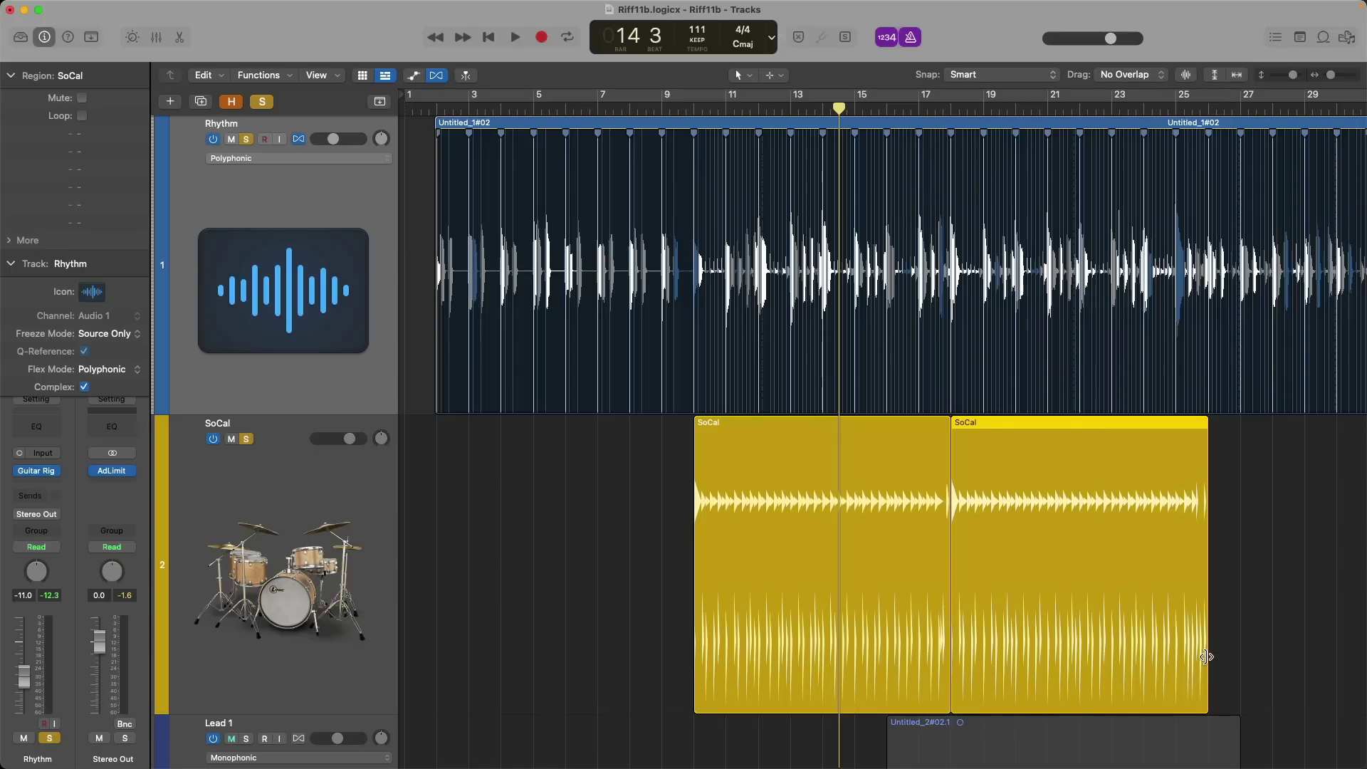
drag(1206, 656, 959, 631)
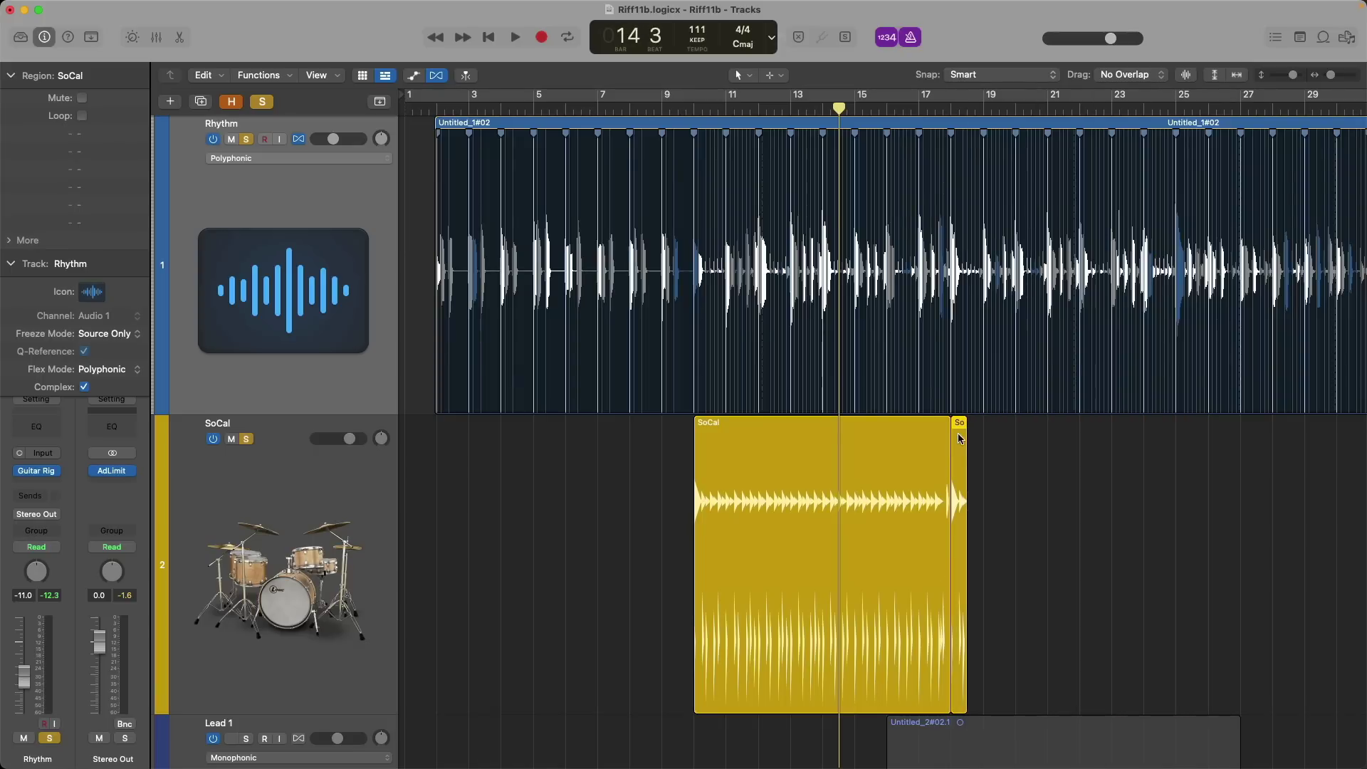
Move the short SoCal region directly before the bar 10 region and trim its start to bar 9 beat 4
drag(961, 431, 750, 555)
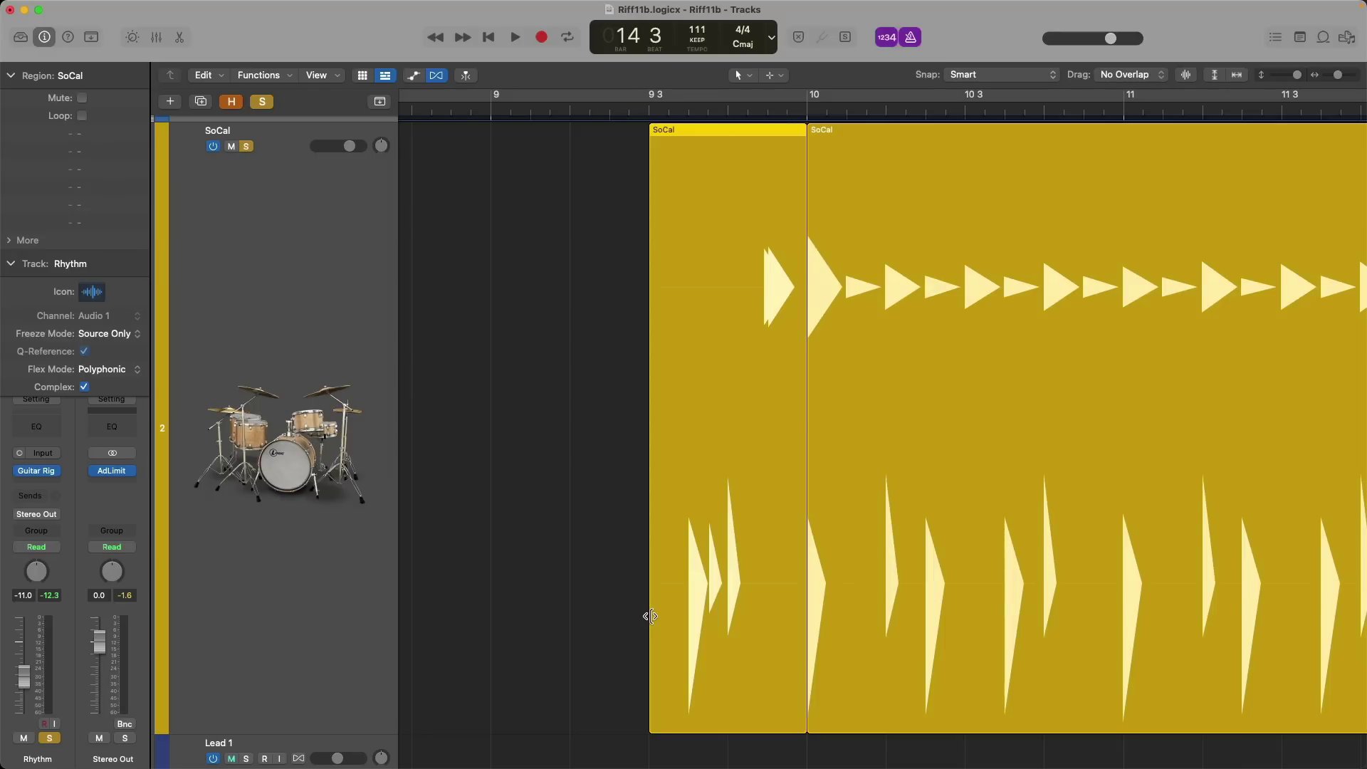
drag(650, 617, 725, 587)
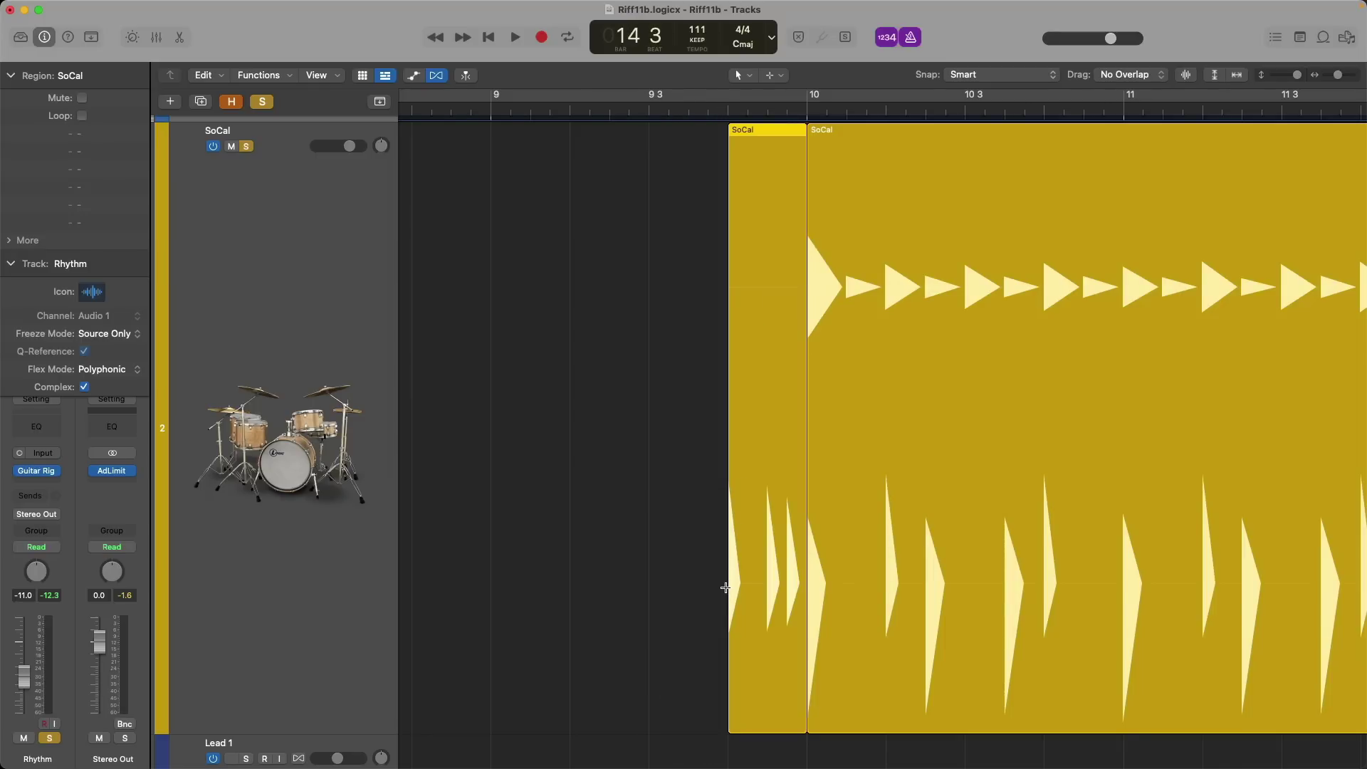
ctrl+alt+click(673, 316)
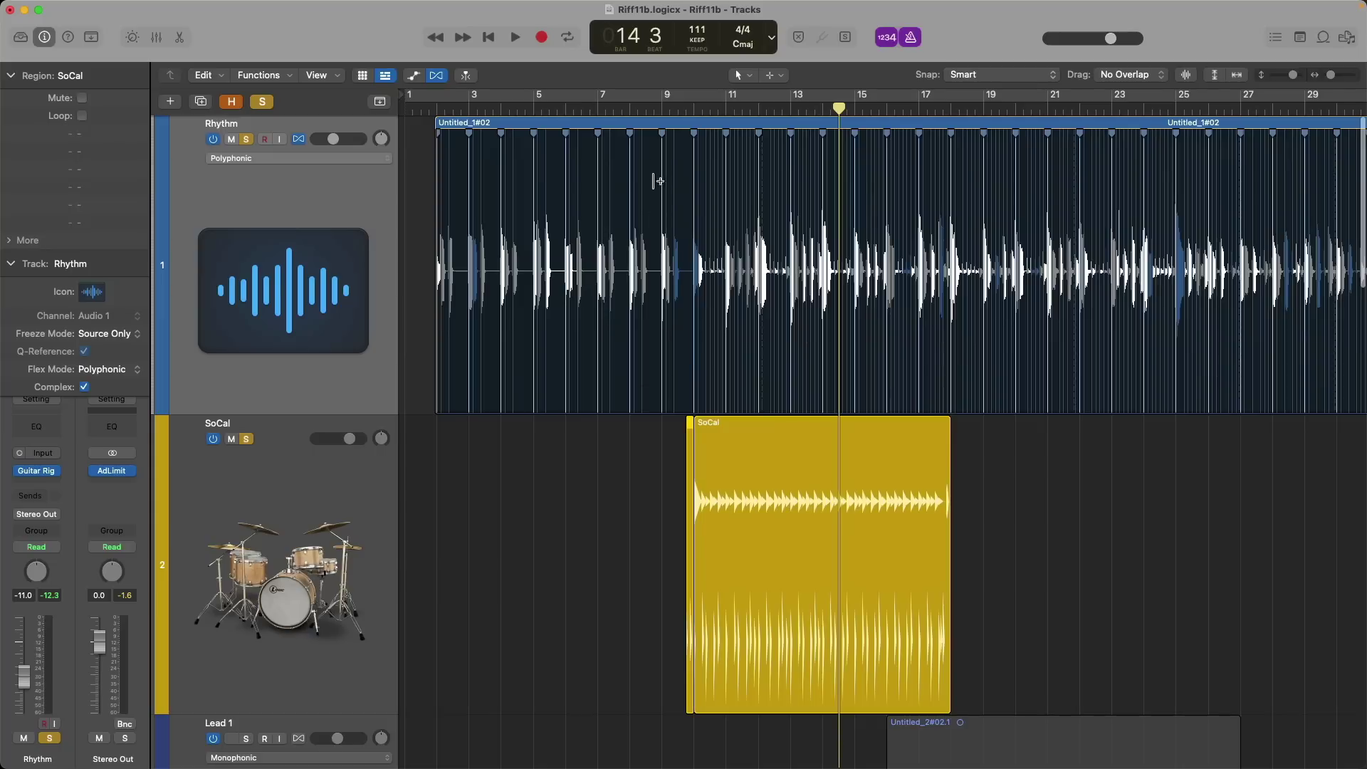
Play from bar 9 to bar 12 and check the short drum fill leading into bar 10
click(663, 110)
key(space)
drag(684, 460, 739, 543)
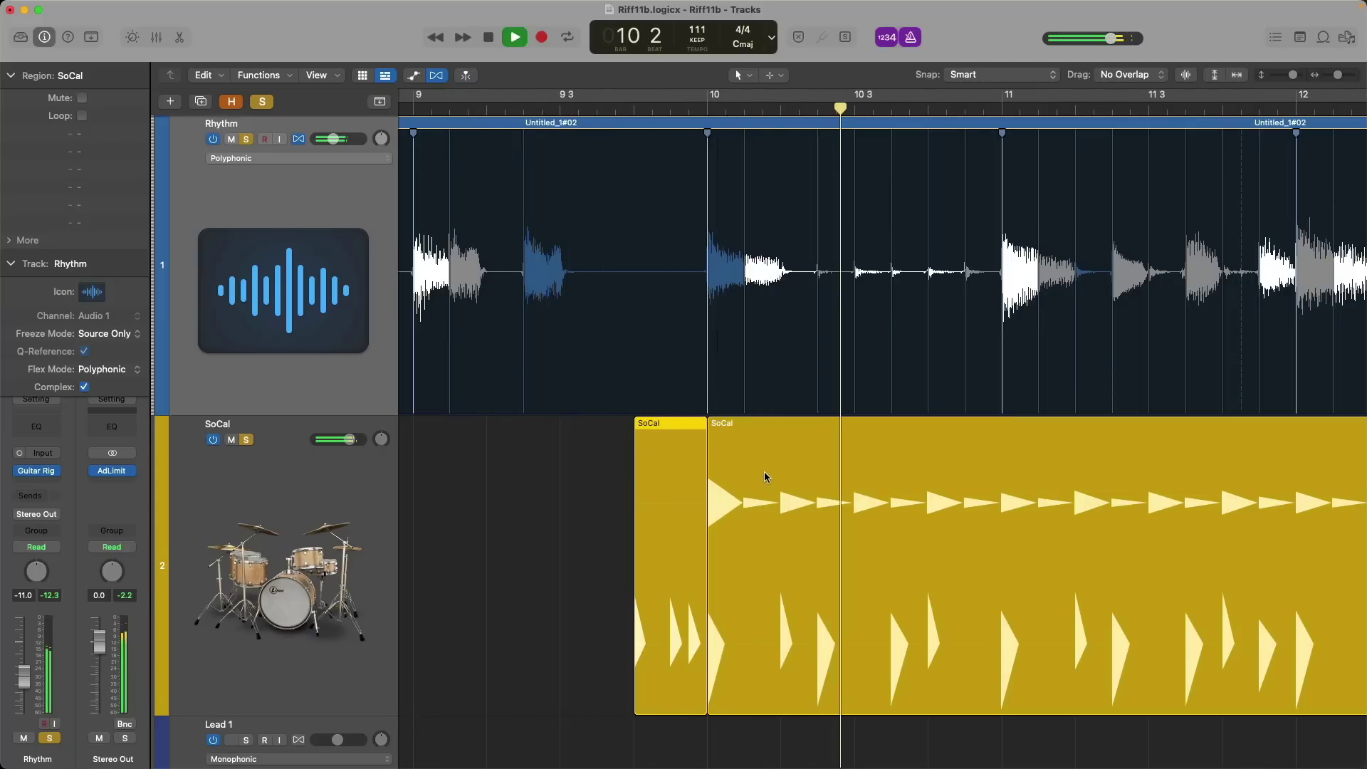
ctrl+alt+click(819, 473)
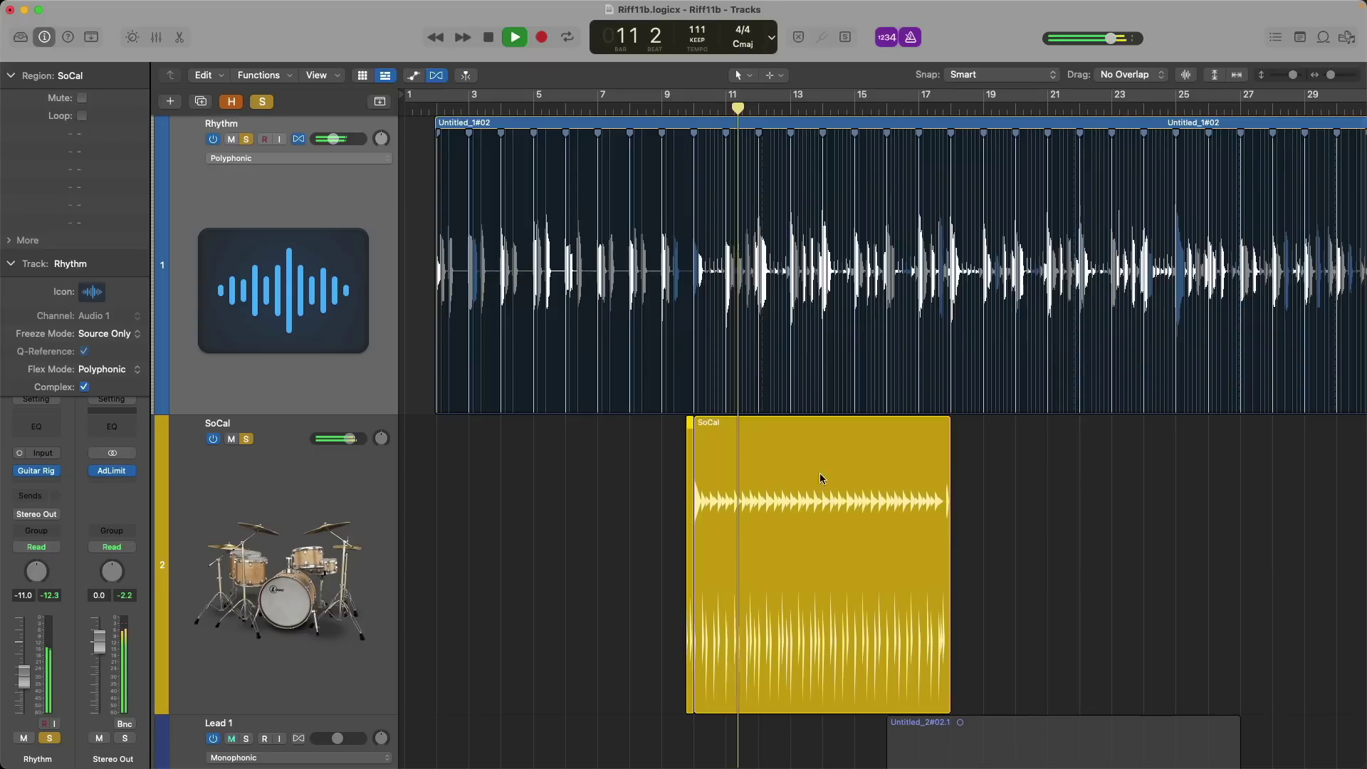
key(space)
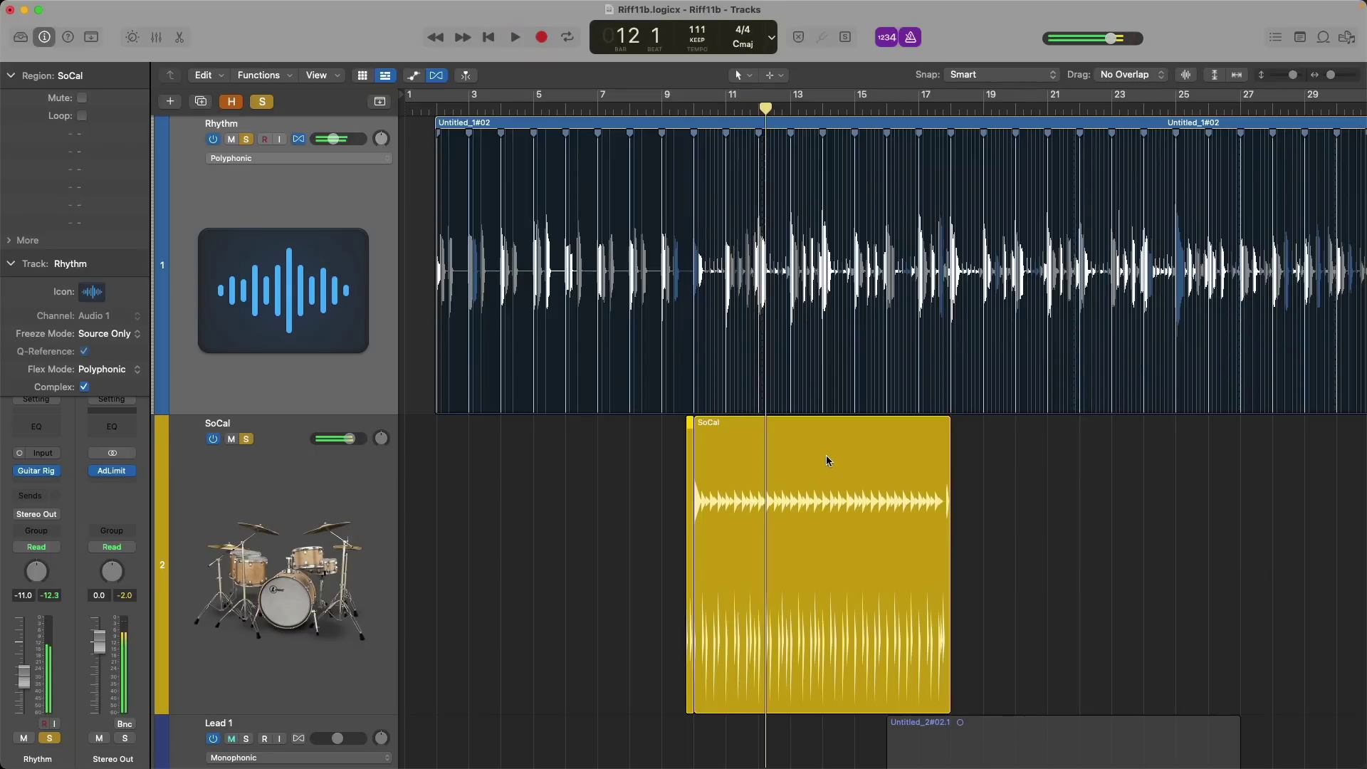
Turn on Follow for Kick & Snare in the main SoCal region's Drummer settings and close the editor
click(826, 455)
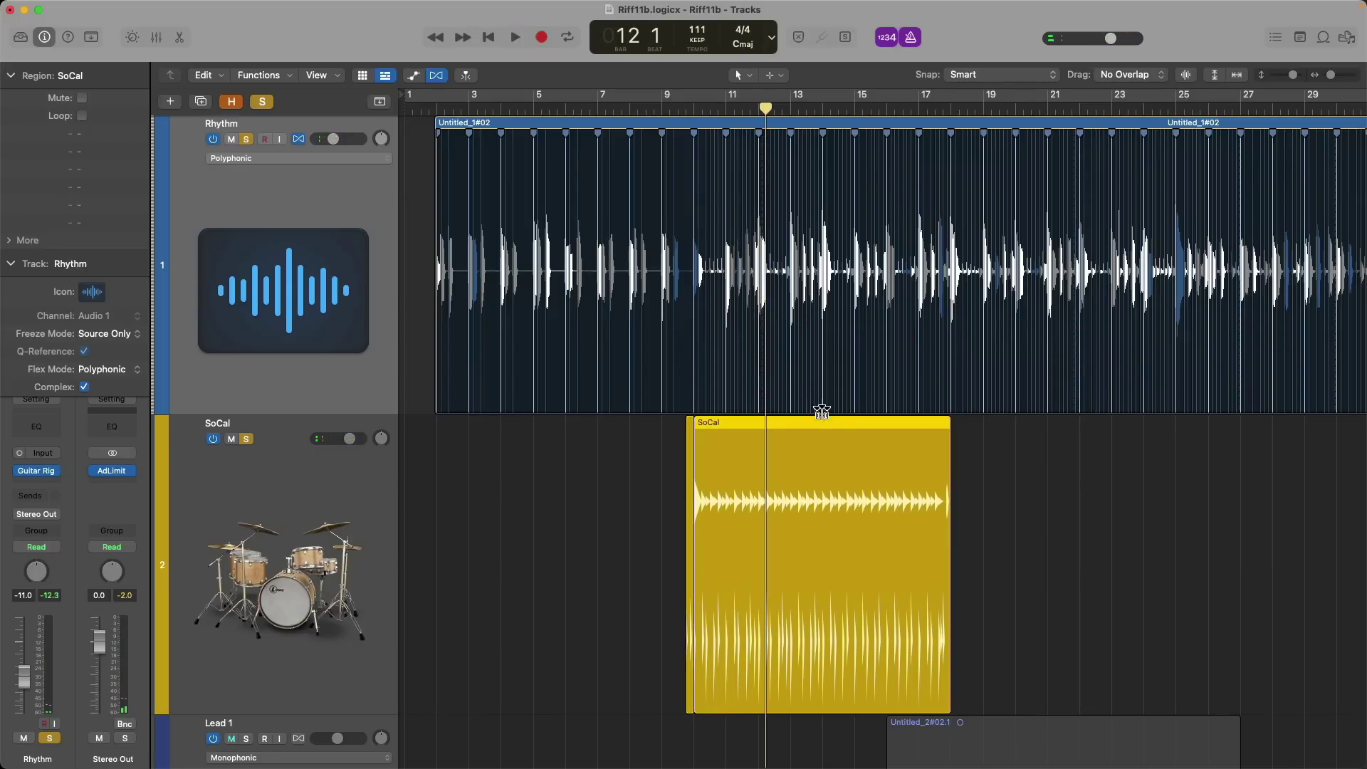
double_click(773, 431)
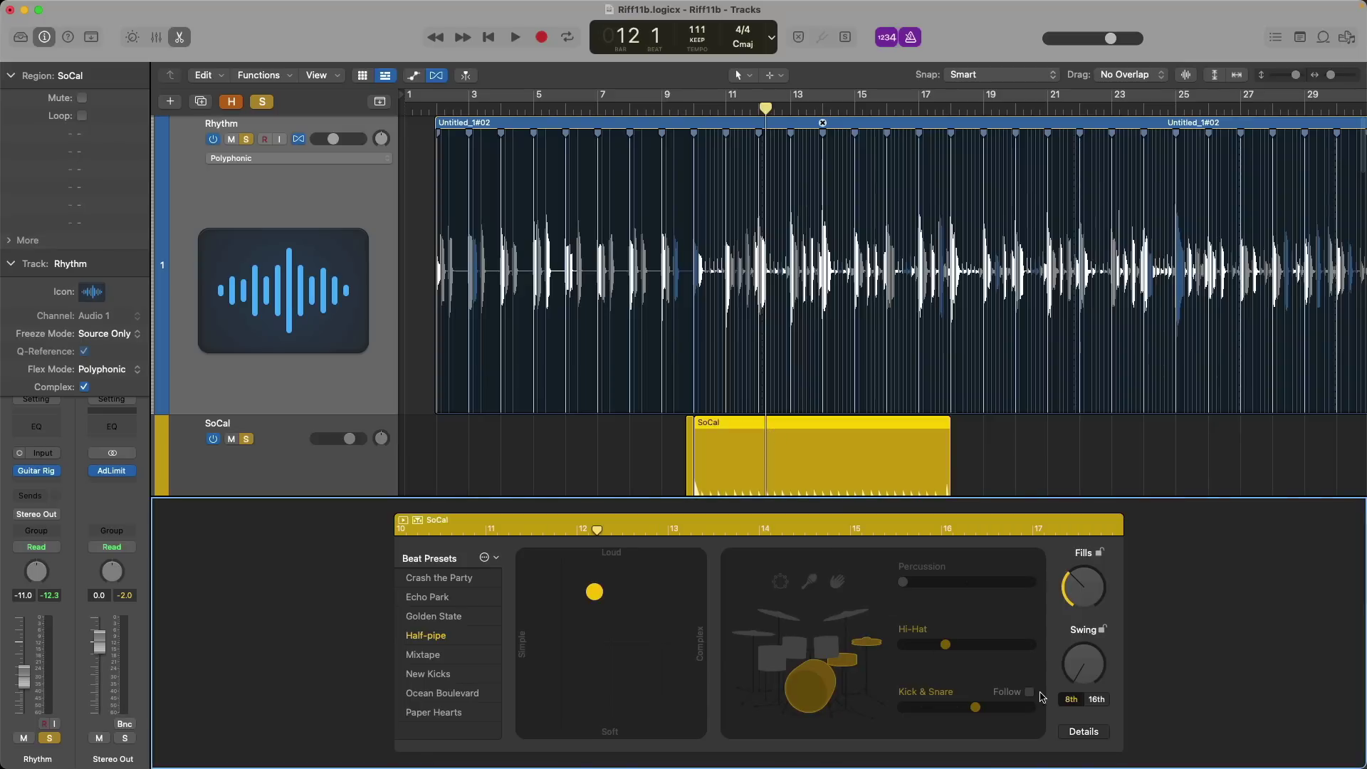
key(e)
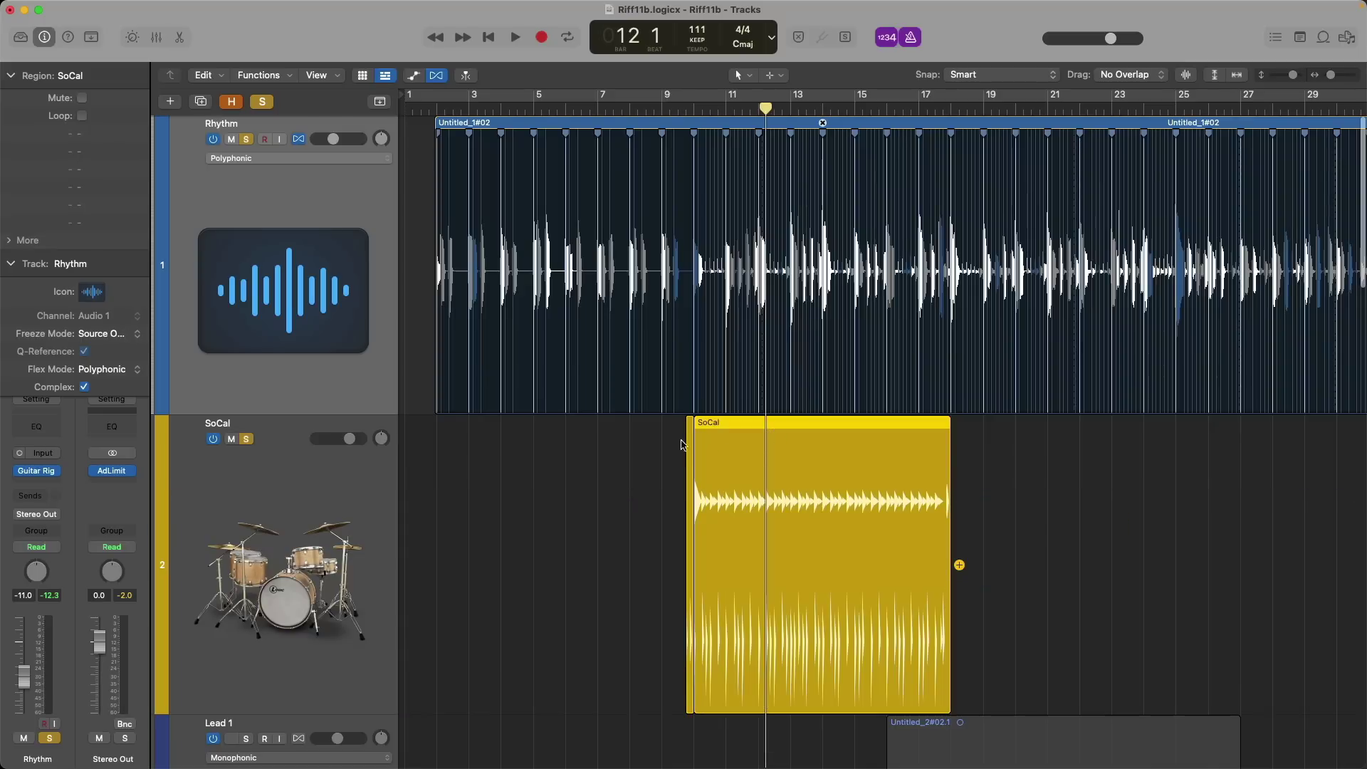
Play the modified SoCal drum pattern with the Rhythm guitar from bar 10 into bar 14
drag(661, 434, 1037, 735)
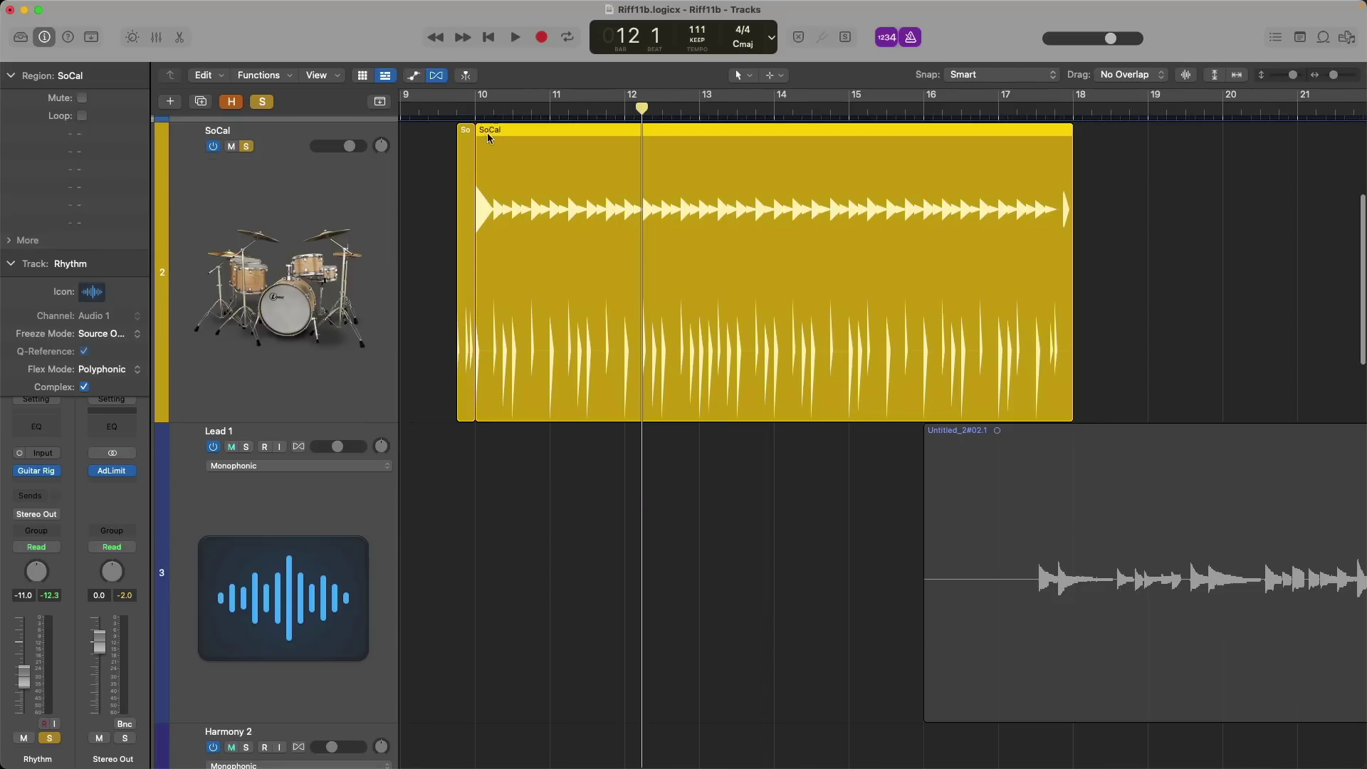
click(475, 110)
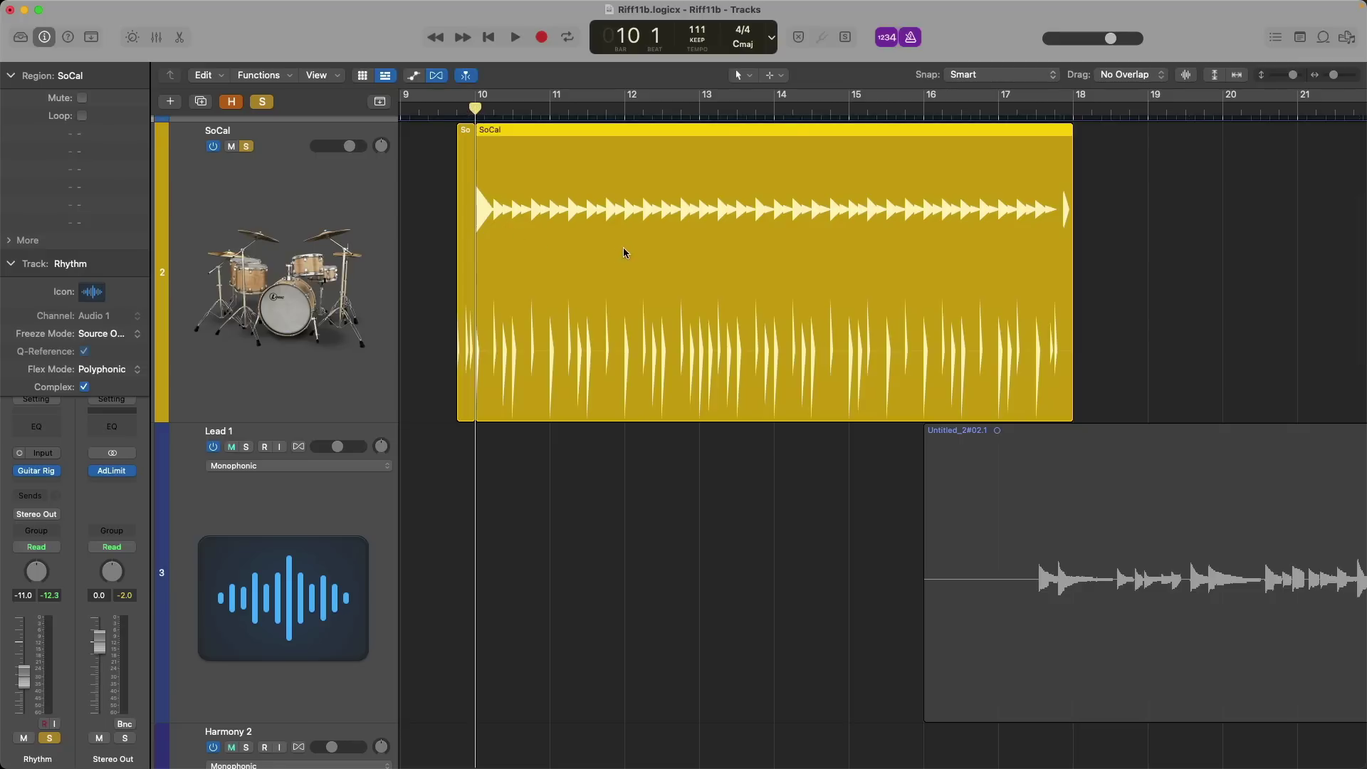
key(space)
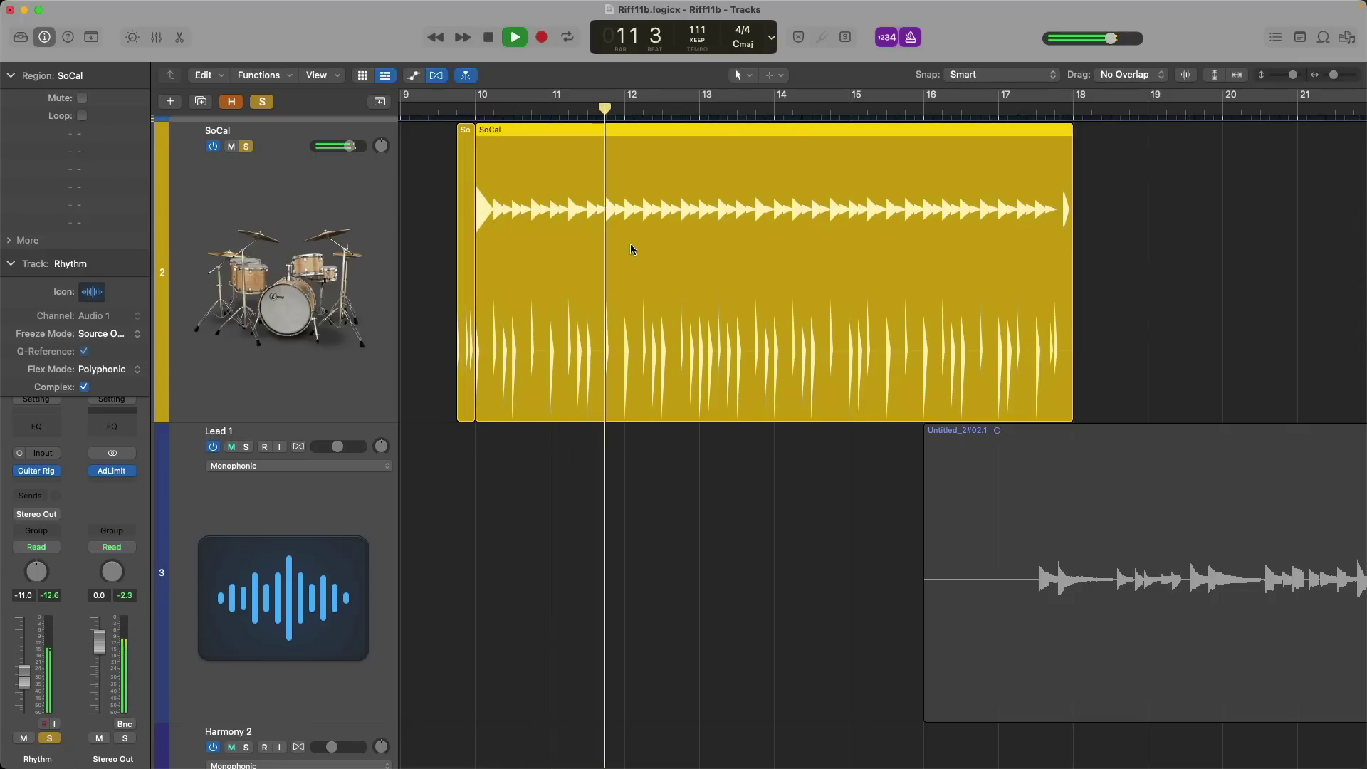
key(z)
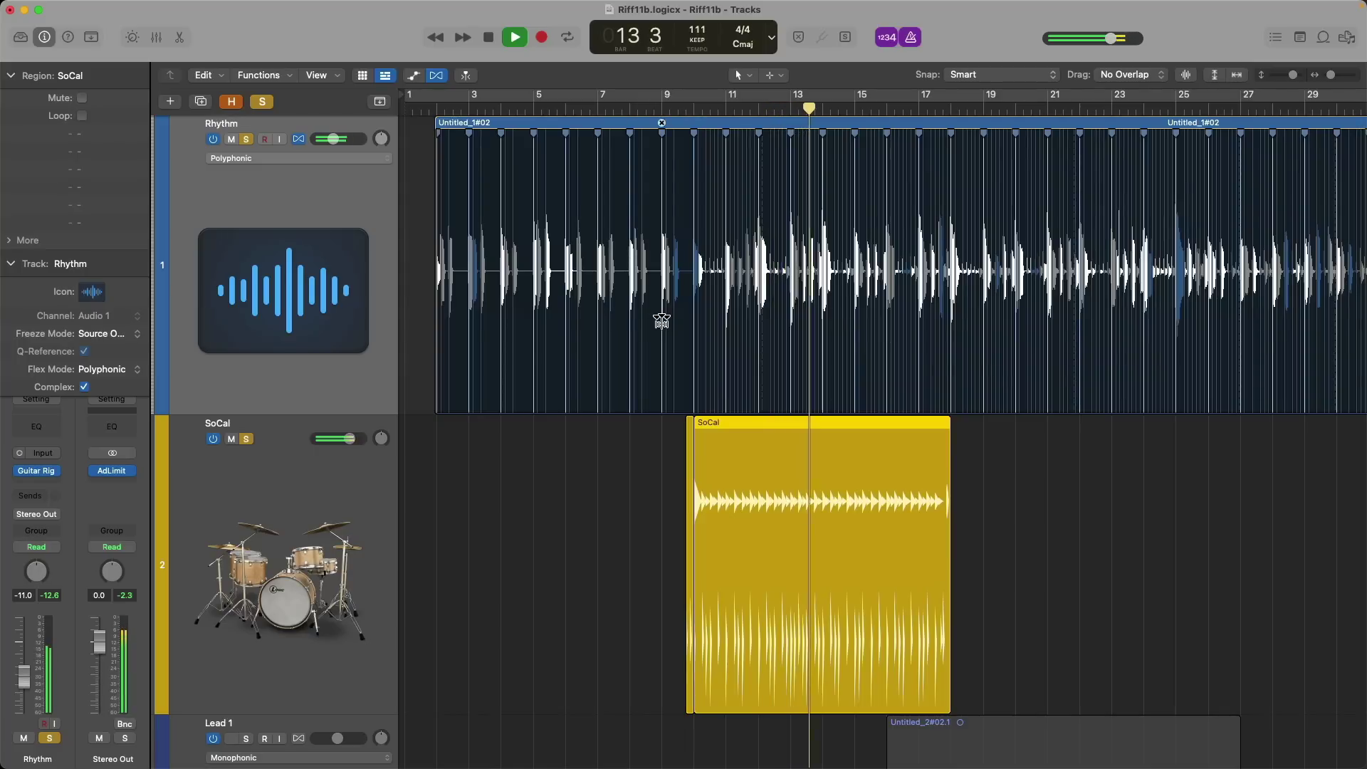
key(space)
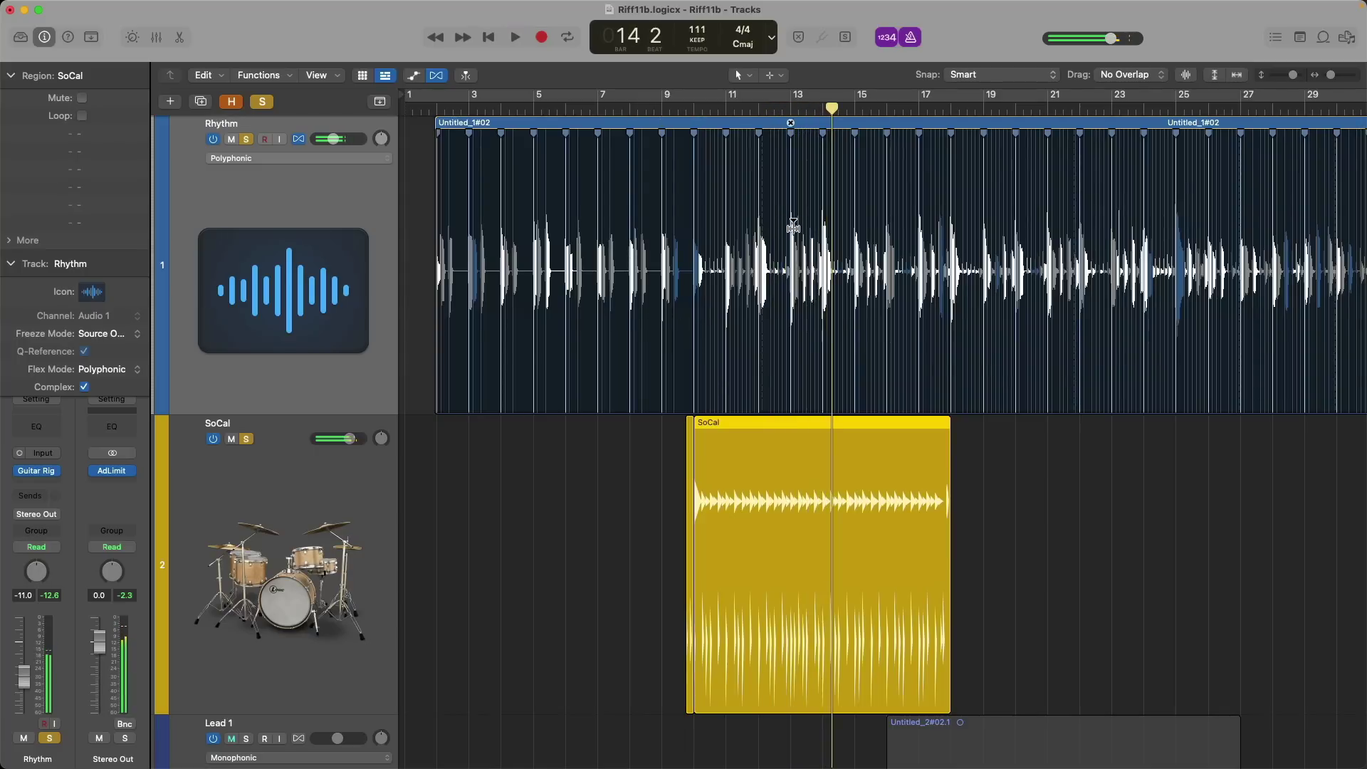
Clear the solos on all tracks and review the remaining lead, harmony, M8 Edge and Bass tracks
ctrl+alt+click(656, 395)
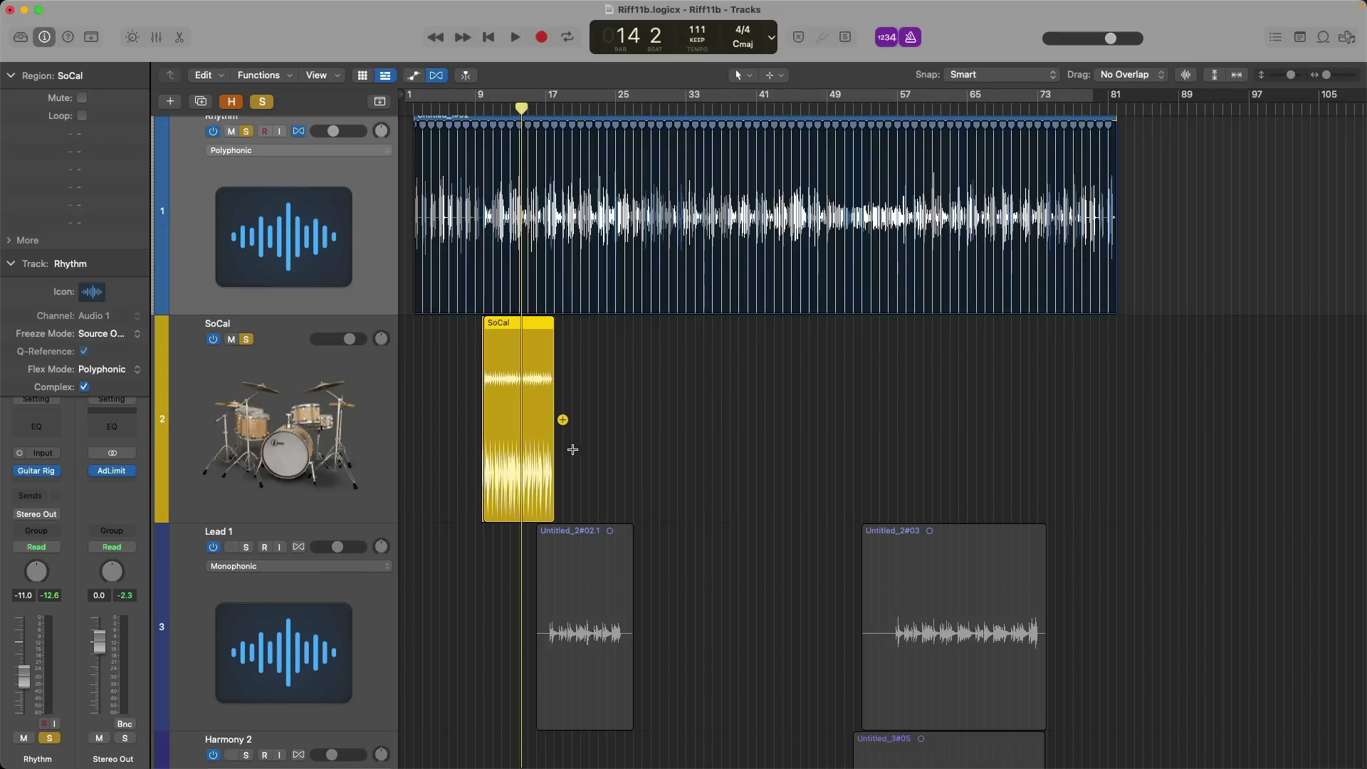
scroll(458, 463, down, 3)
click(245, 397)
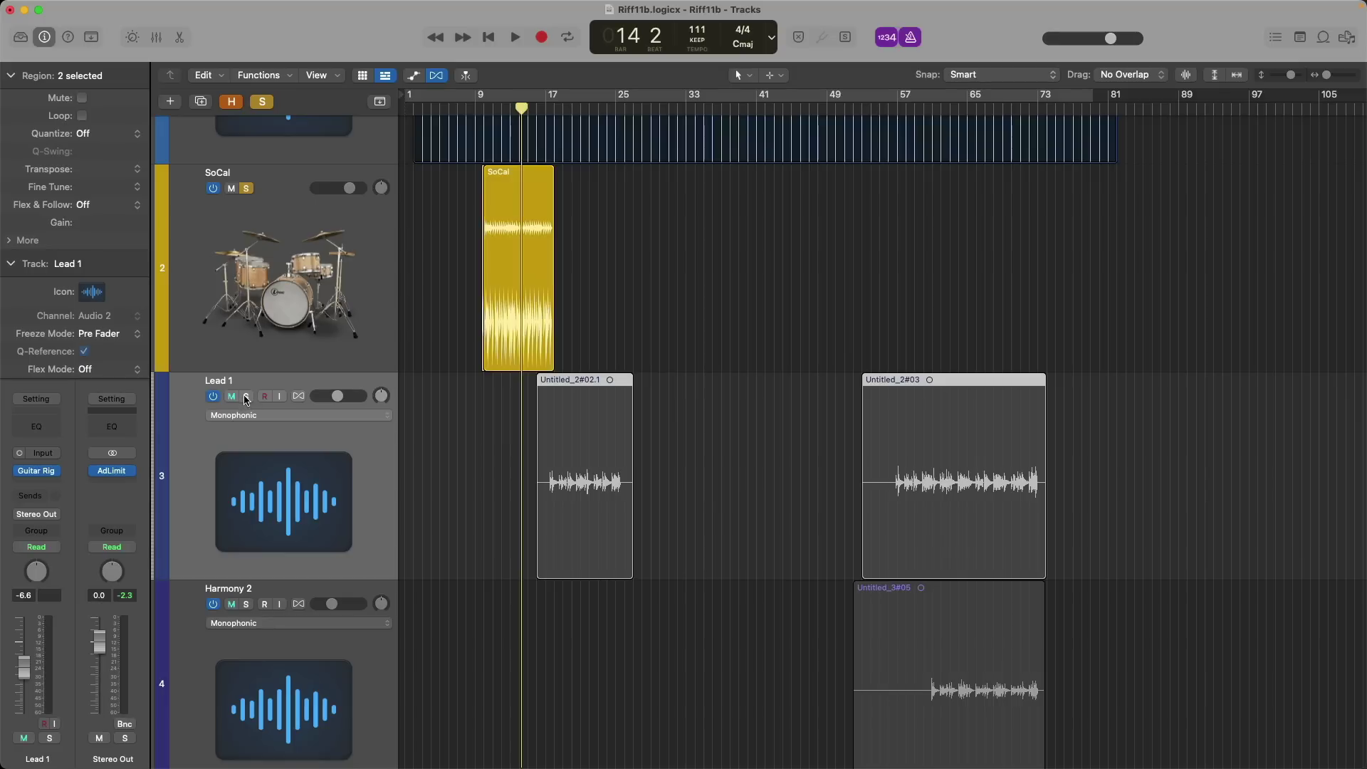
click(244, 397)
scroll(458, 507, down, 5)
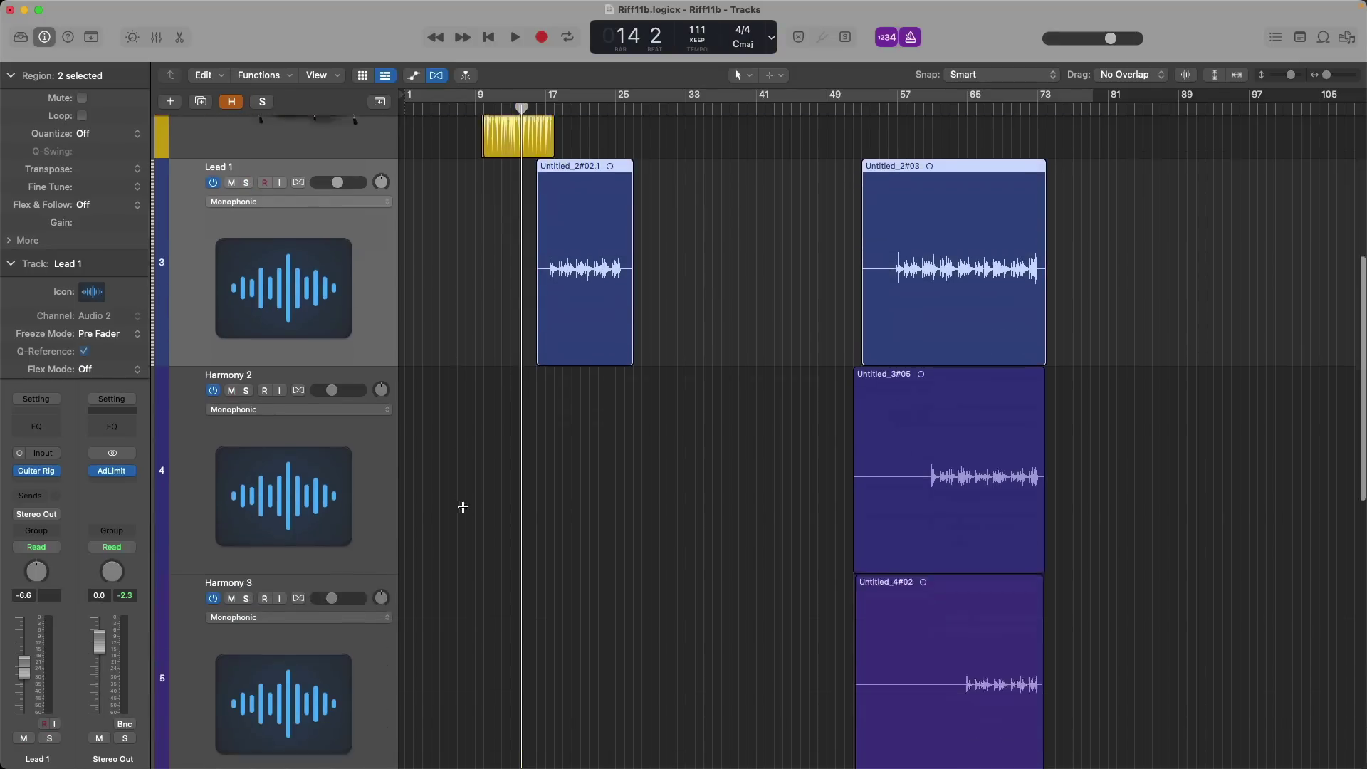
scroll(303, 499, down, 3)
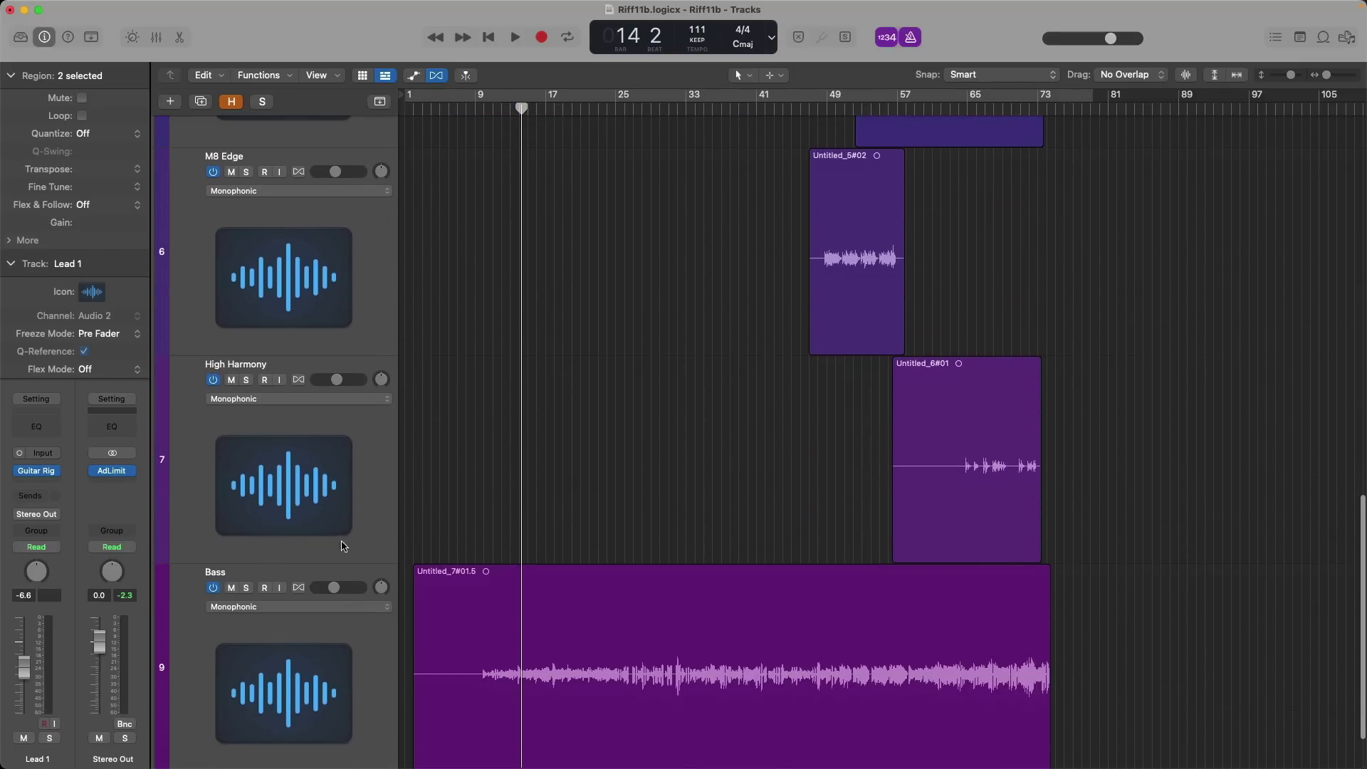
Review the flex modes available for the Lead 1 track and choose Flex Time - Monophonic
scroll(371, 545, up, 6)
scroll(372, 545, up, 4)
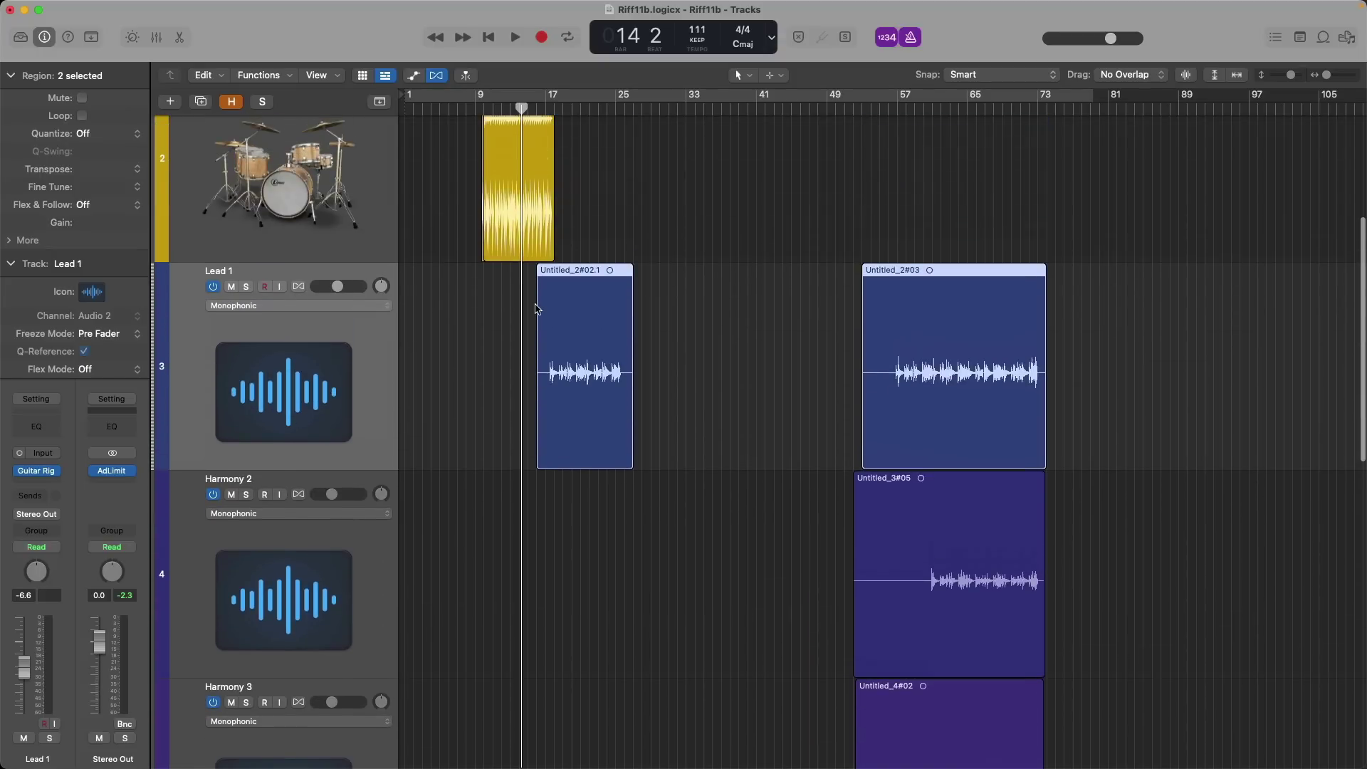
click(339, 307)
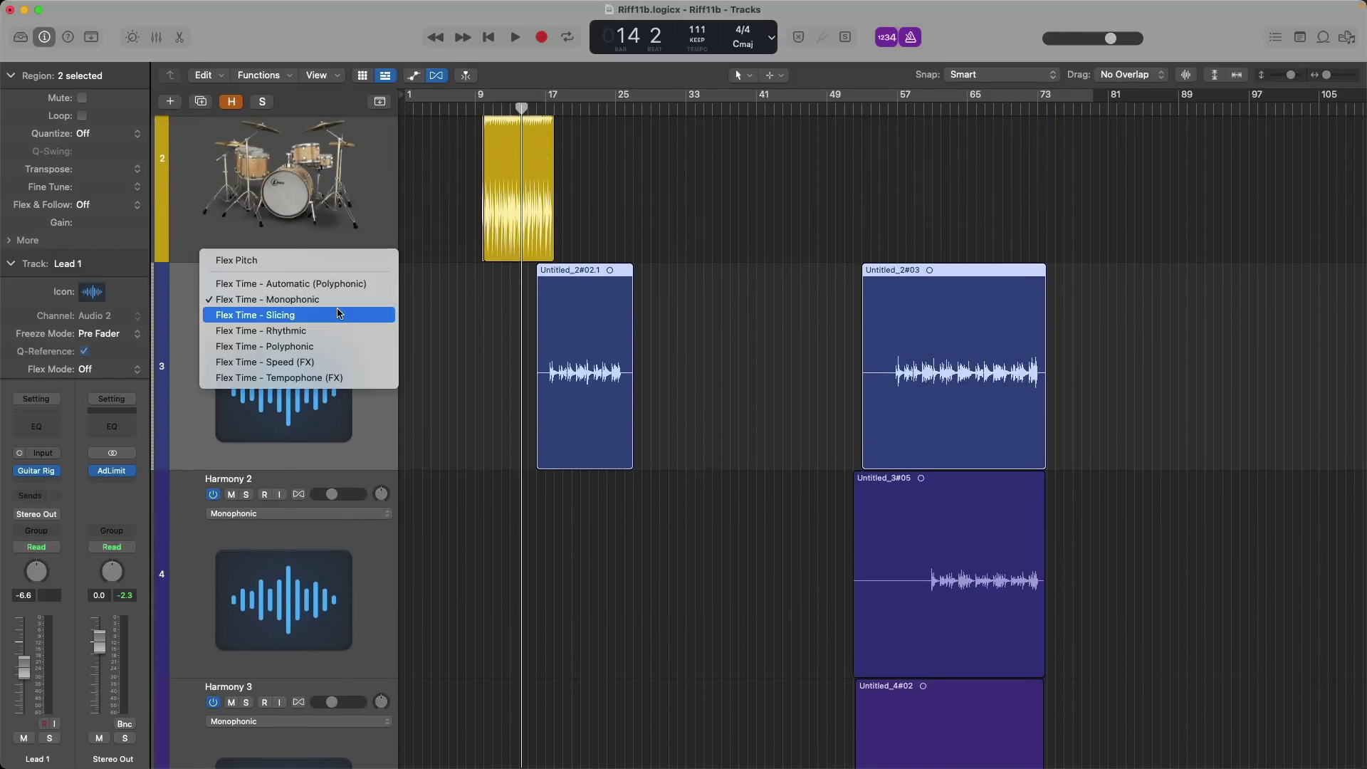
click(339, 299)
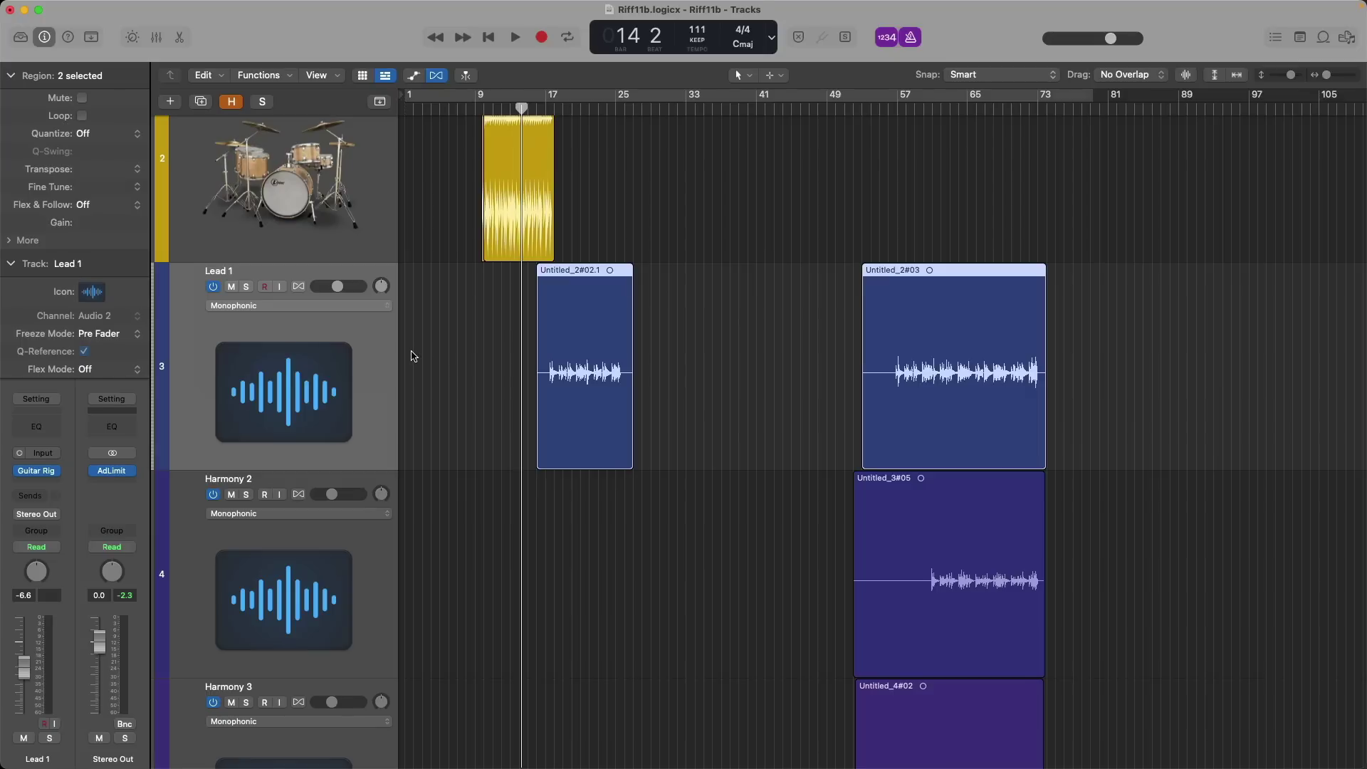
Turn on flex for the Lead 1 track and the Bass track
click(302, 292)
scroll(549, 427, down, 10)
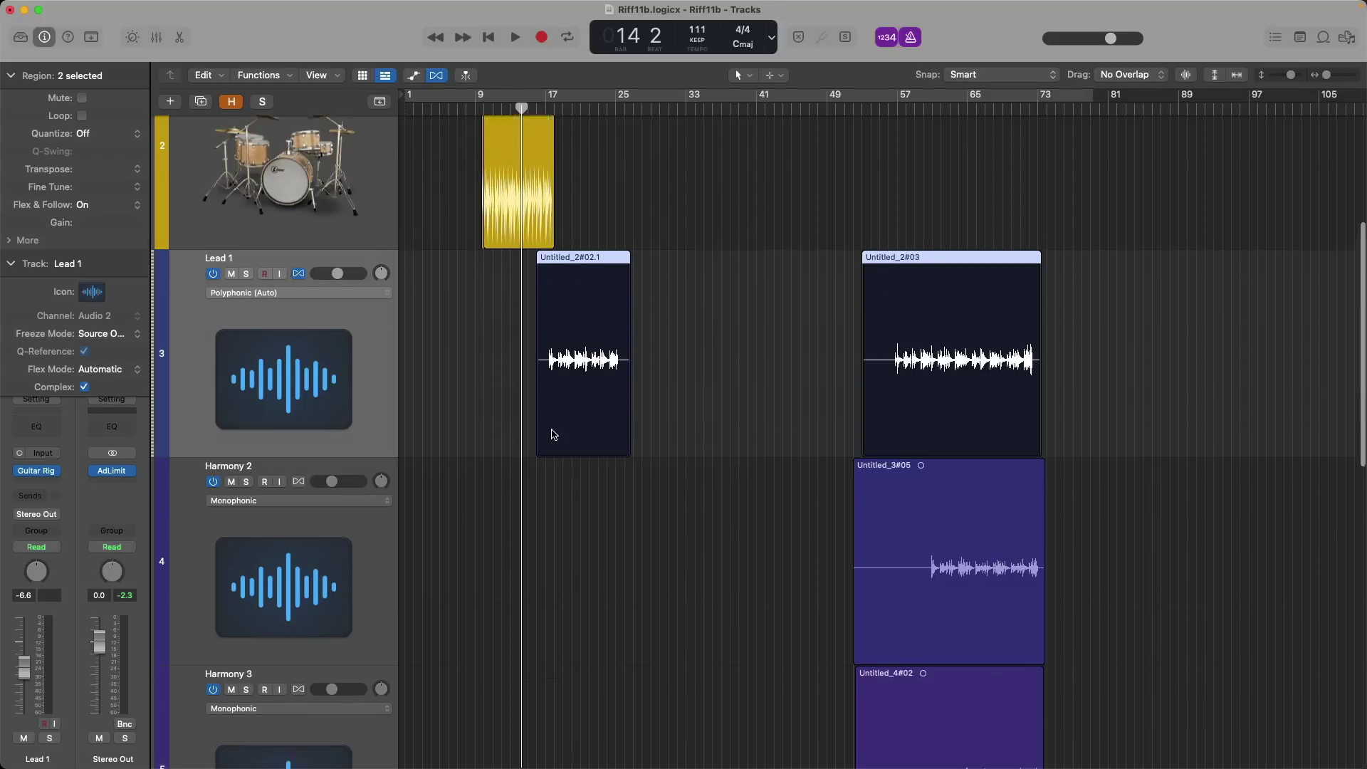
click(299, 513)
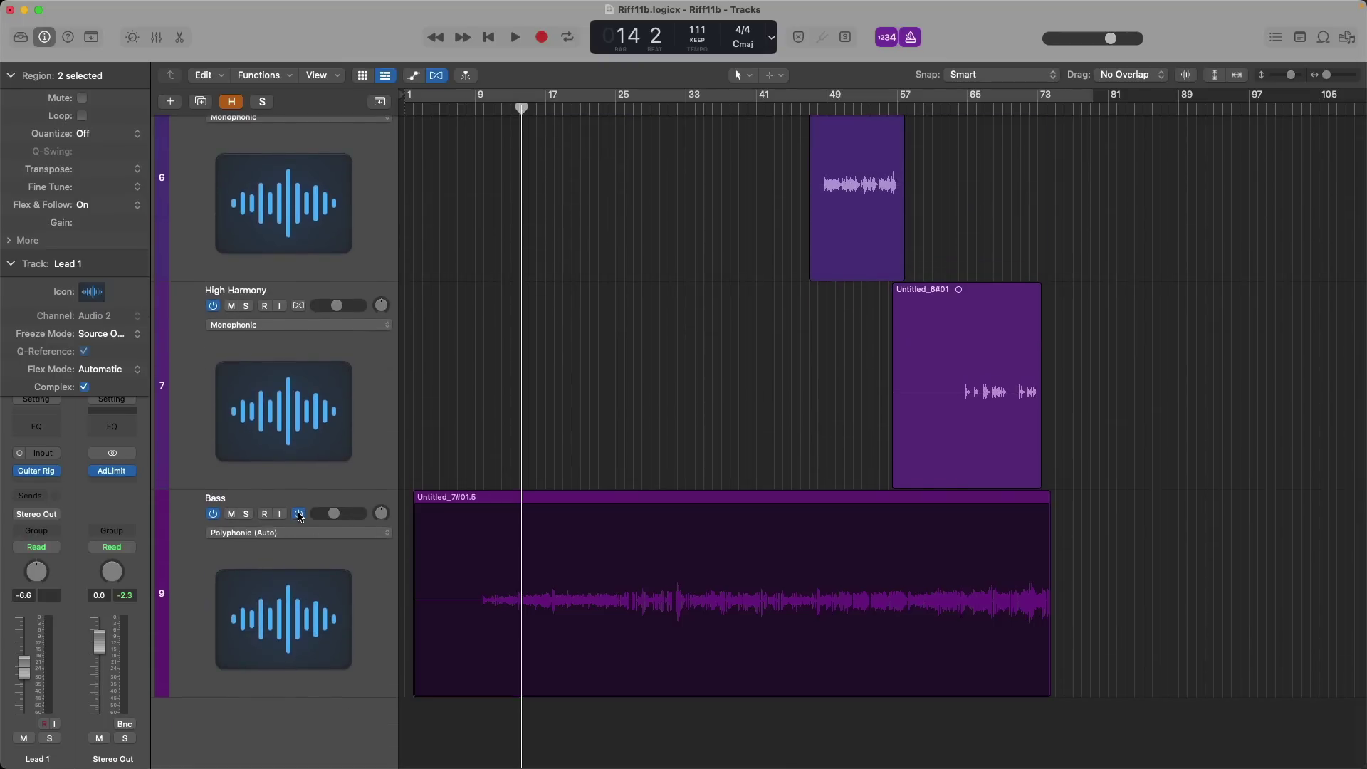
Examine the transients of the first Lead 1 region and compare it with the track's flex off and on
scroll(493, 436, up, 10)
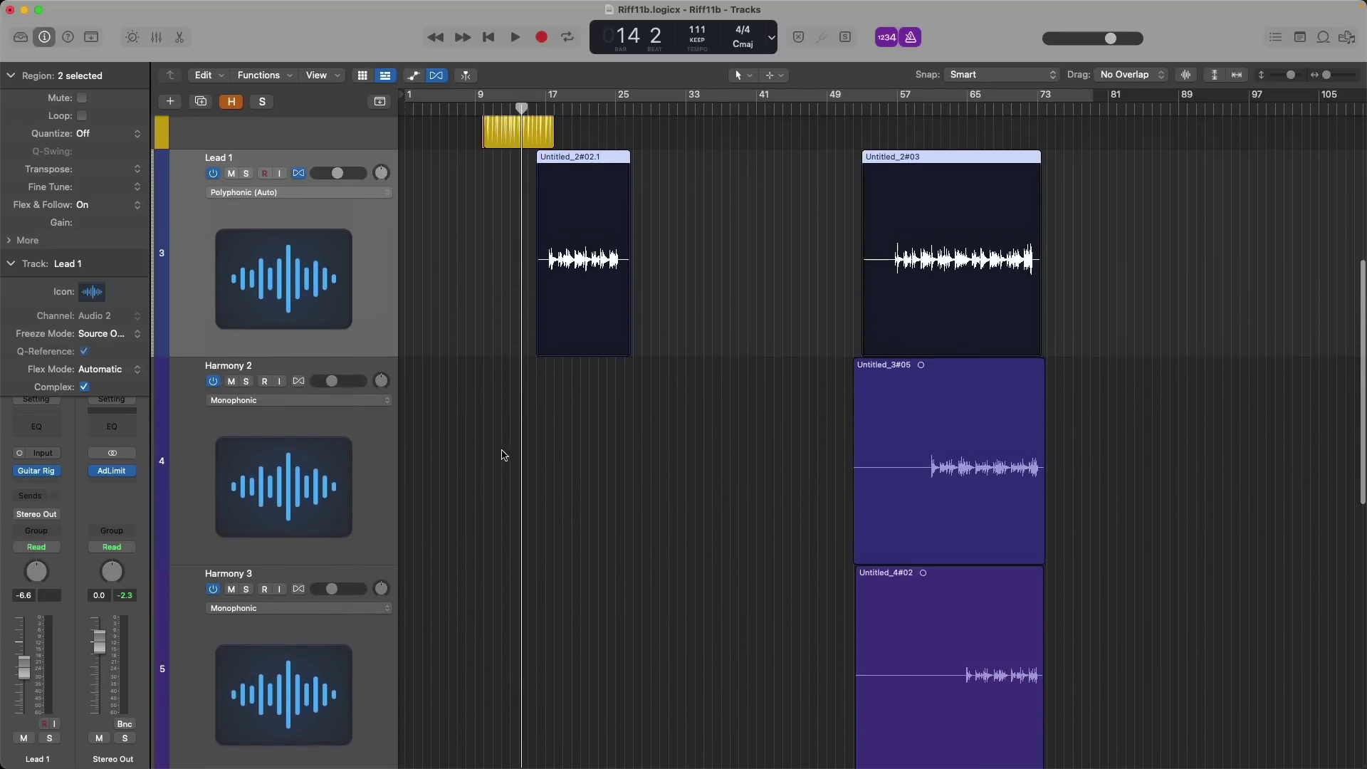
drag(528, 222, 710, 397)
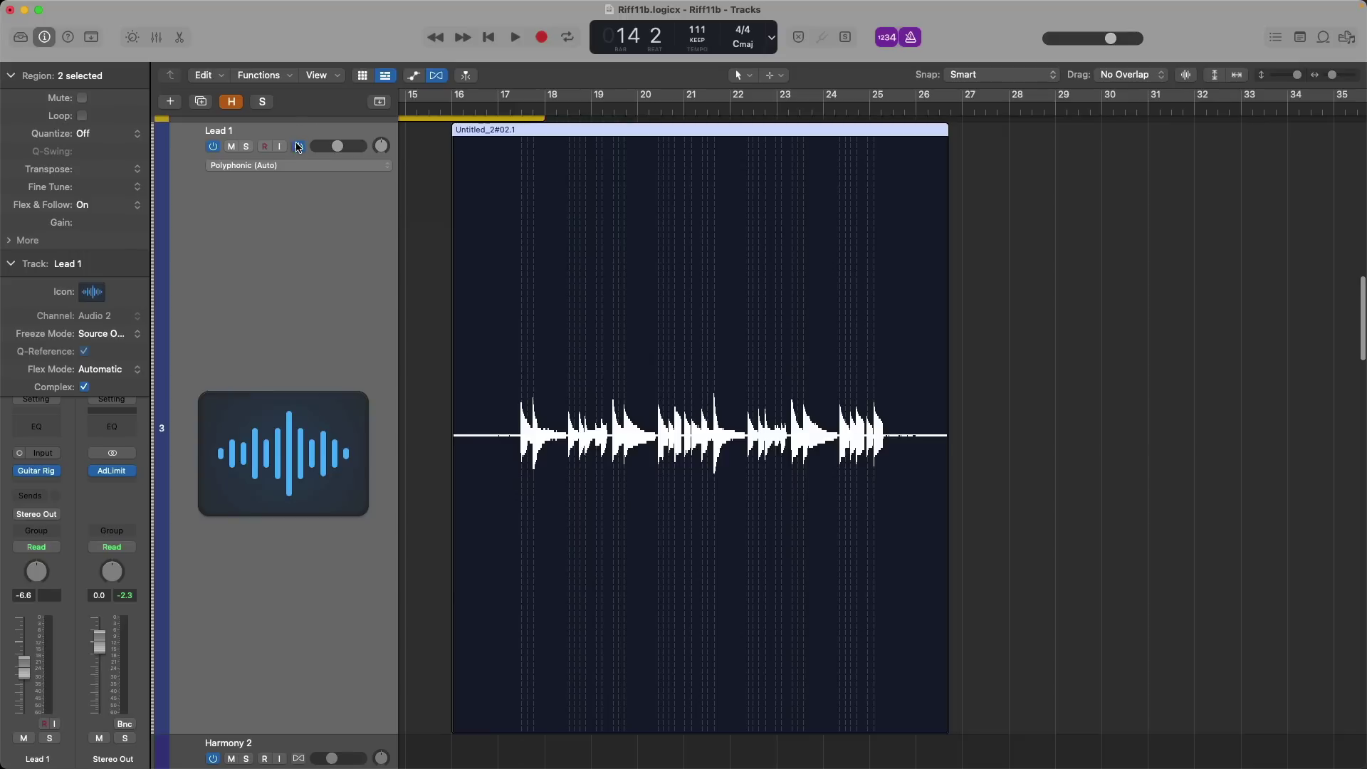
click(296, 145)
click(296, 145)
ctrl+alt+click(479, 259)
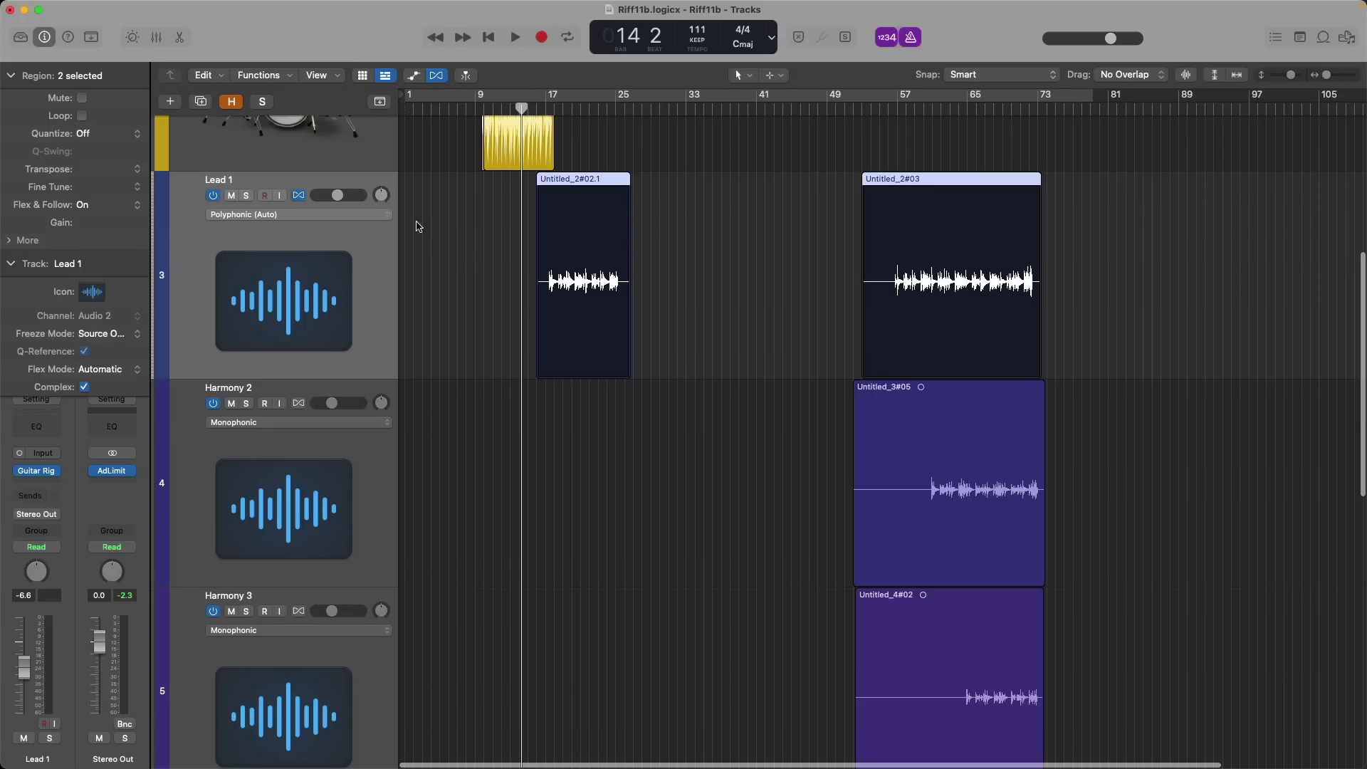
click(202, 75)
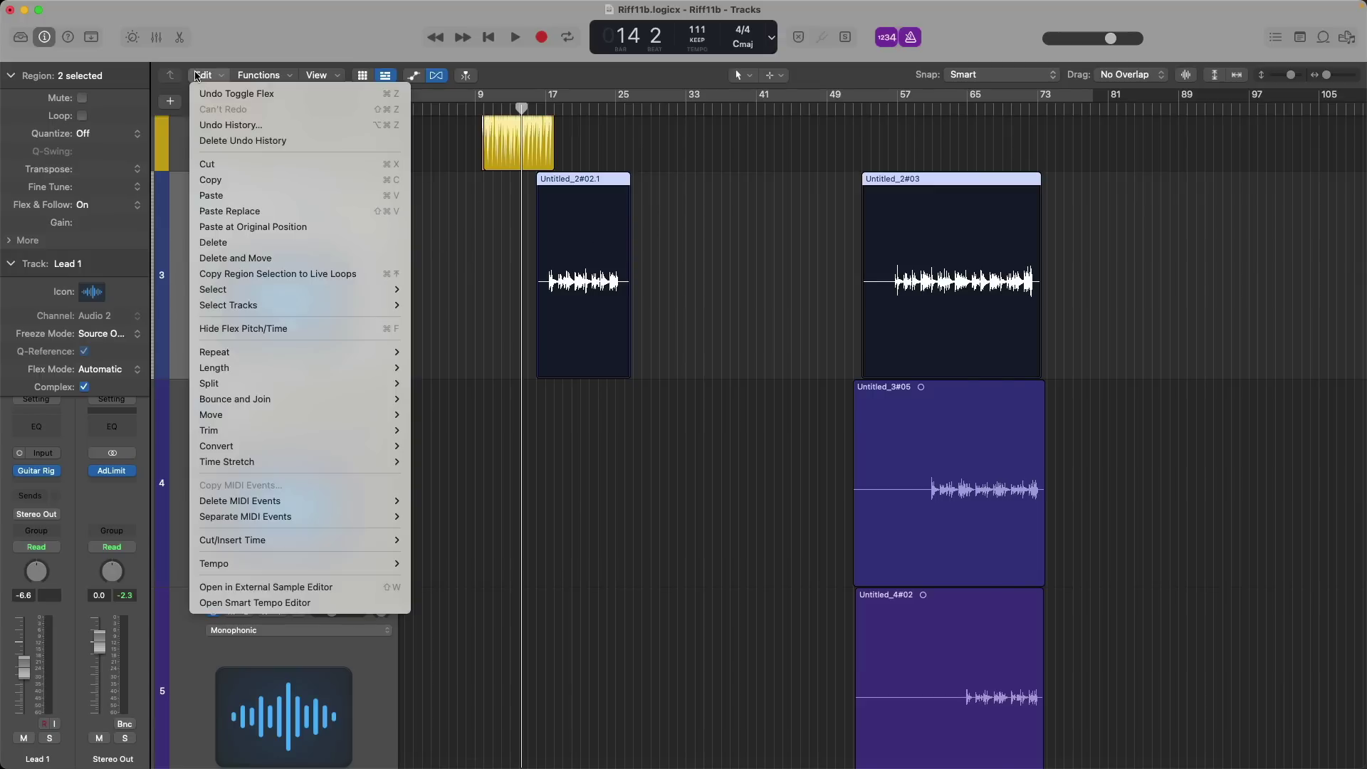
mouse_move(248, 566)
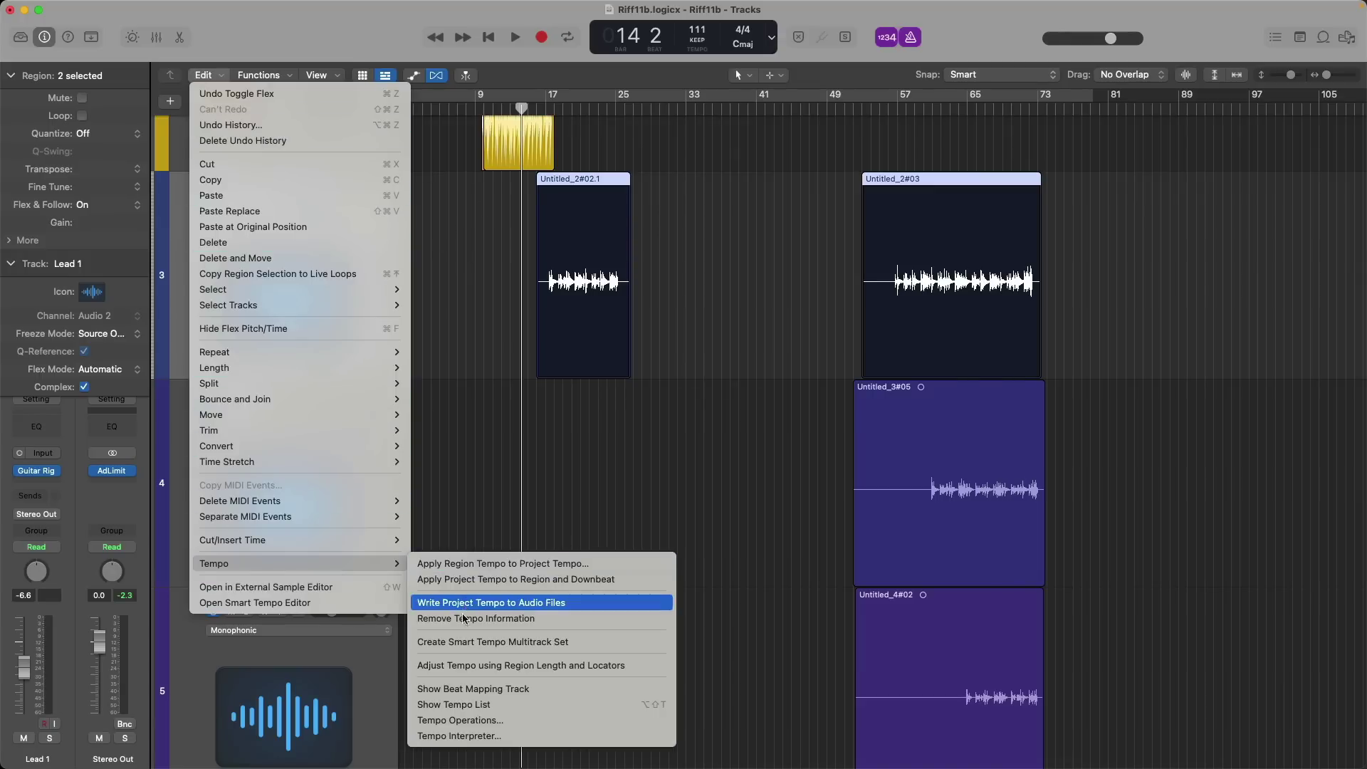
click(491, 411)
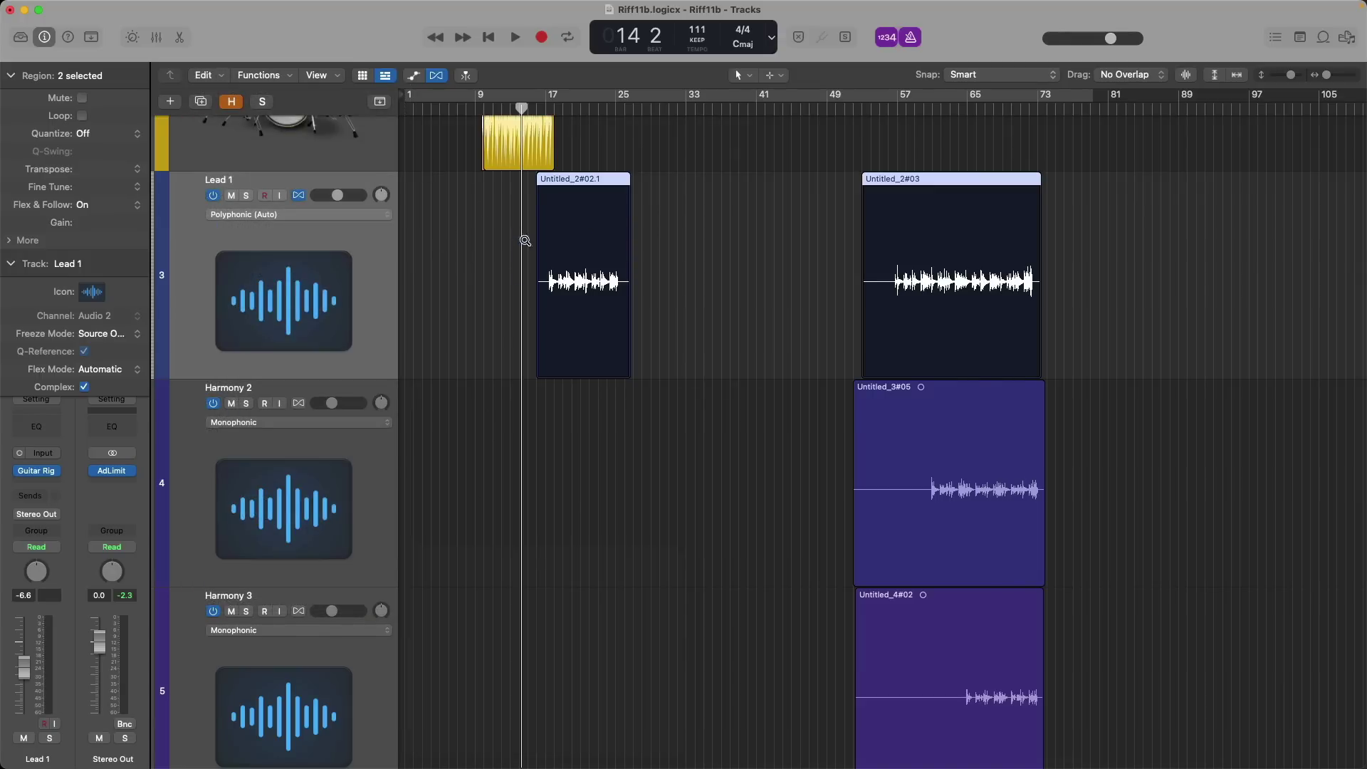
Try moving the first note of the first Lead 1 region to bar 18 with a flex marker
mouse_move(526, 241)
mouse_down()
mouse_move(657, 356)
mouse_move(650, 324)
mouse_move(676, 308)
mouse_up()
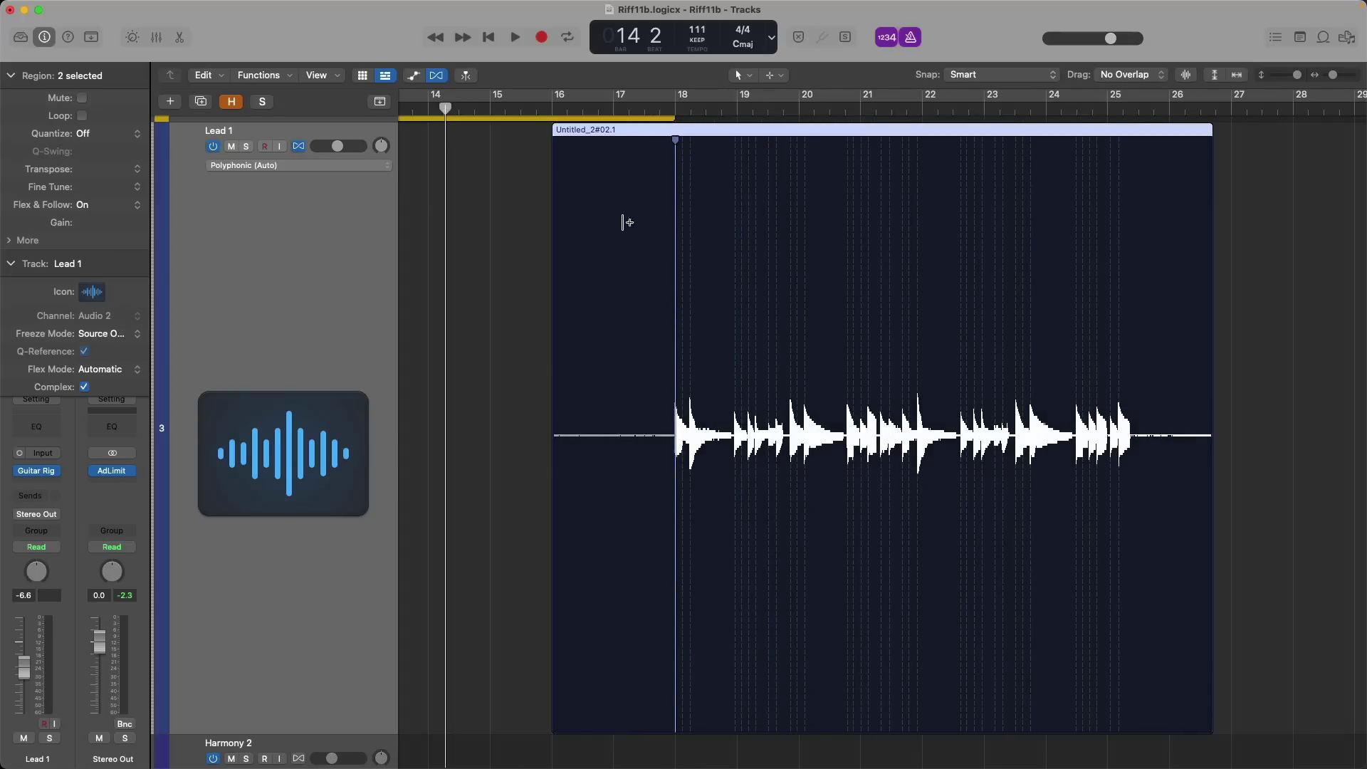
ctrl+alt+click(600, 264)
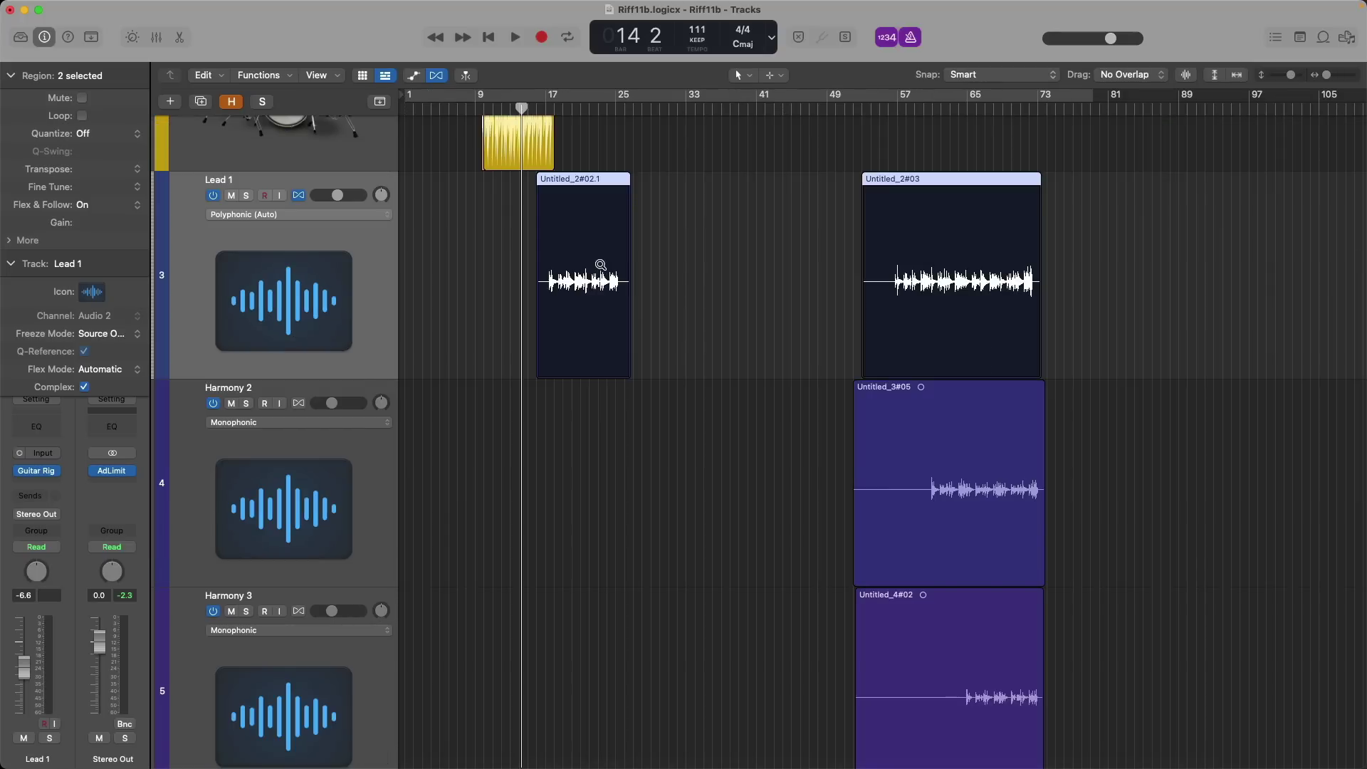
Fit the project's regions in view and look over the tracks from Rhythm down to Bass
key(z)
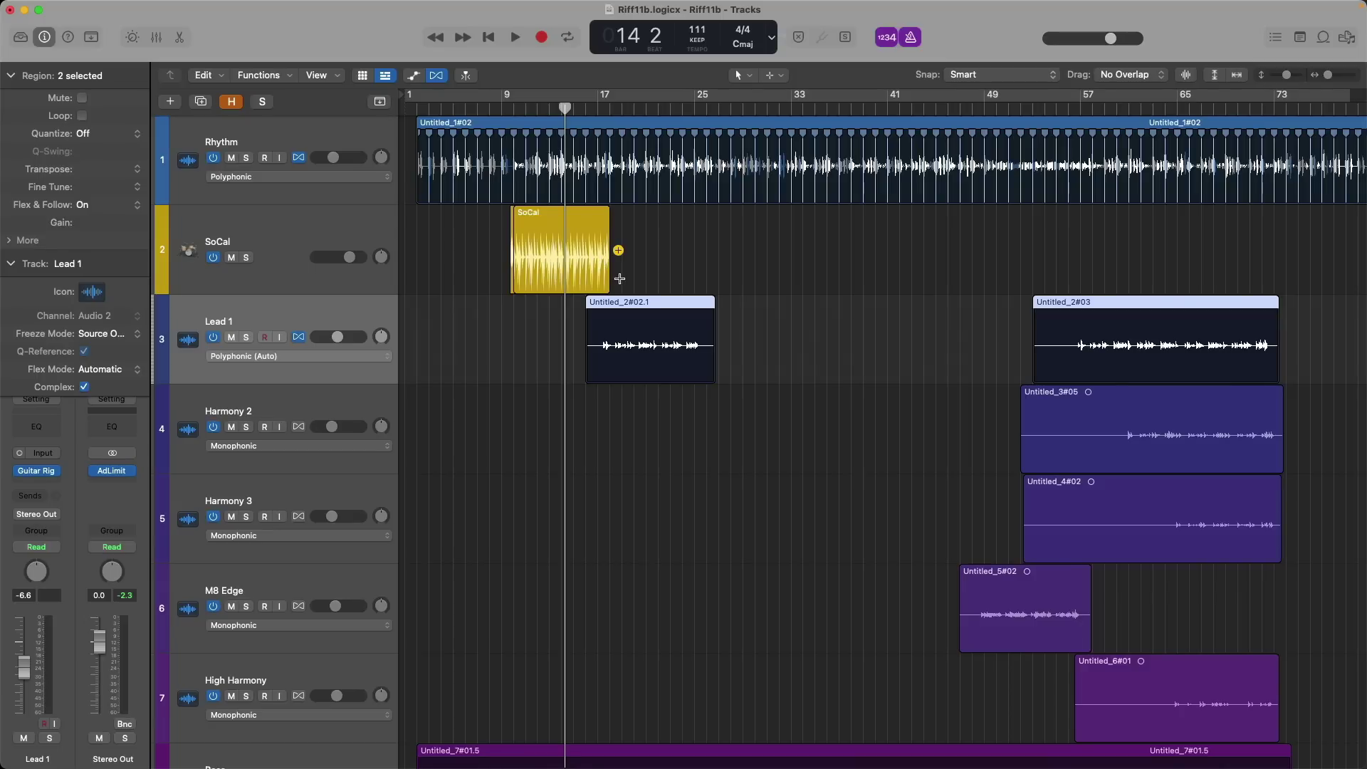
scroll(312, 427, down, 3)
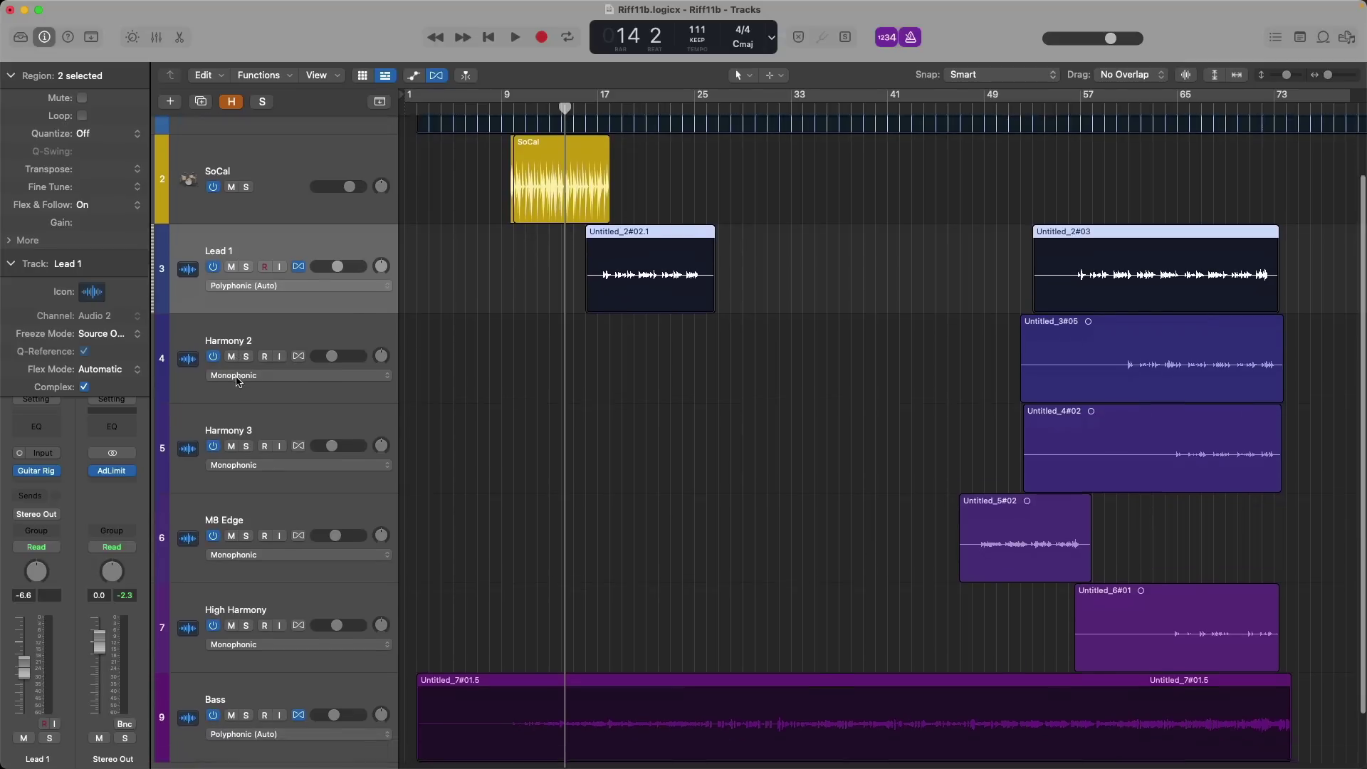
scroll(453, 352, up, 3)
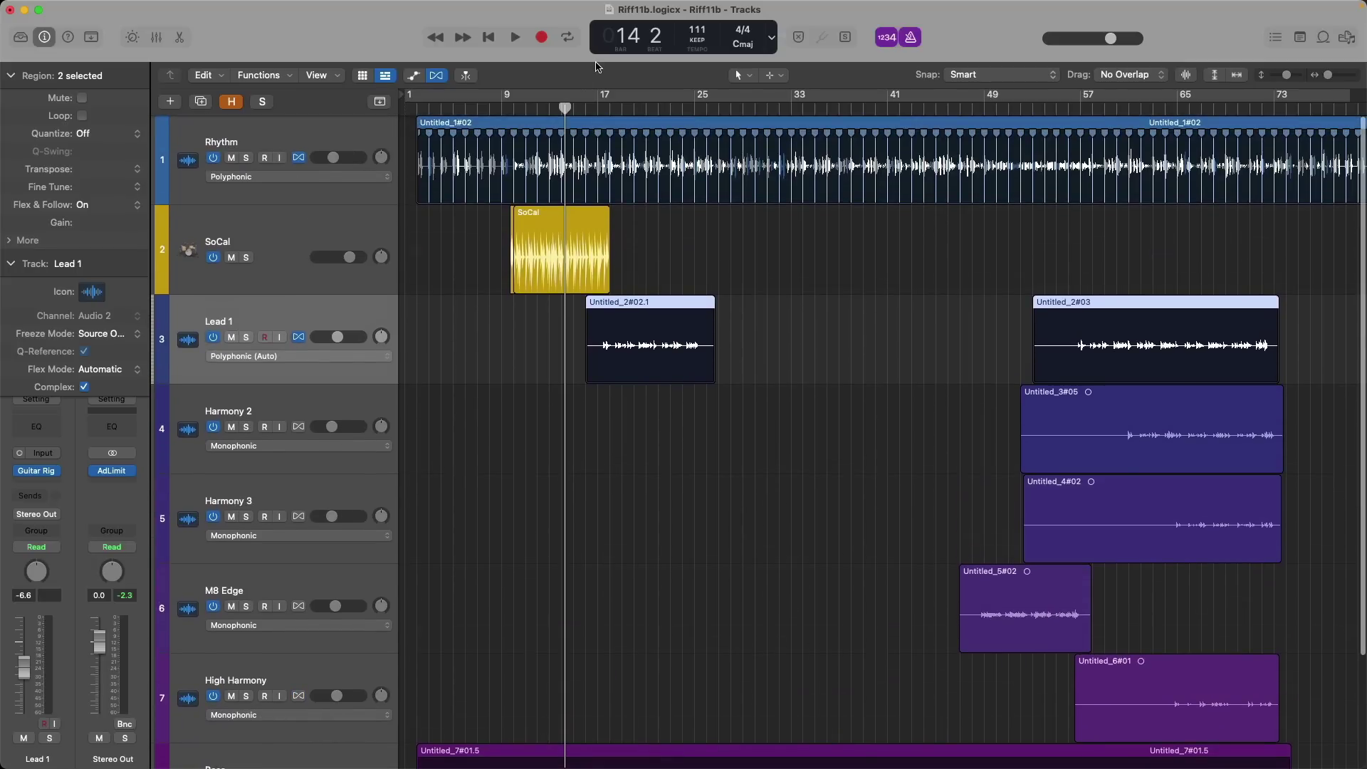